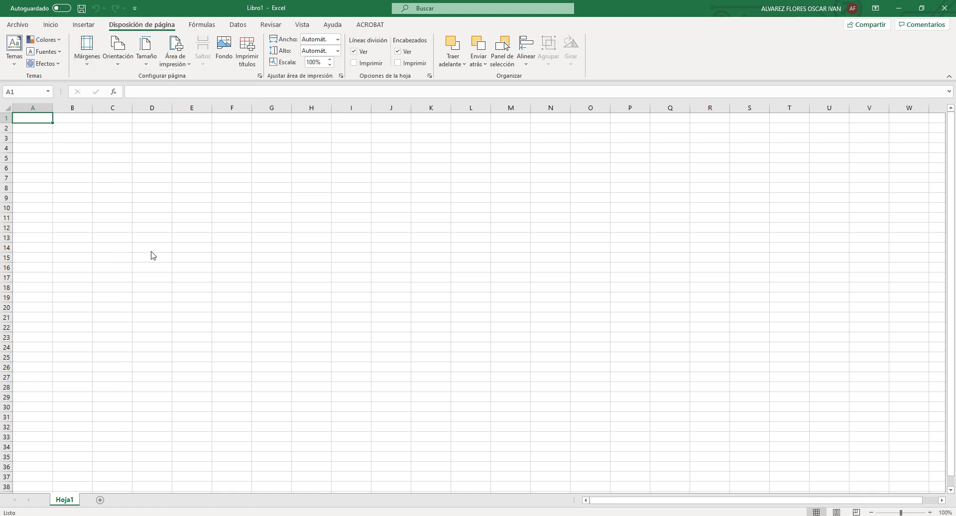
# Consult the margin table in the Word practice manual and set the page's left margin to 2.5 and right margin to 2.
pyautogui.moveTo(221, 139); pyautogui.dragTo(412, 144)
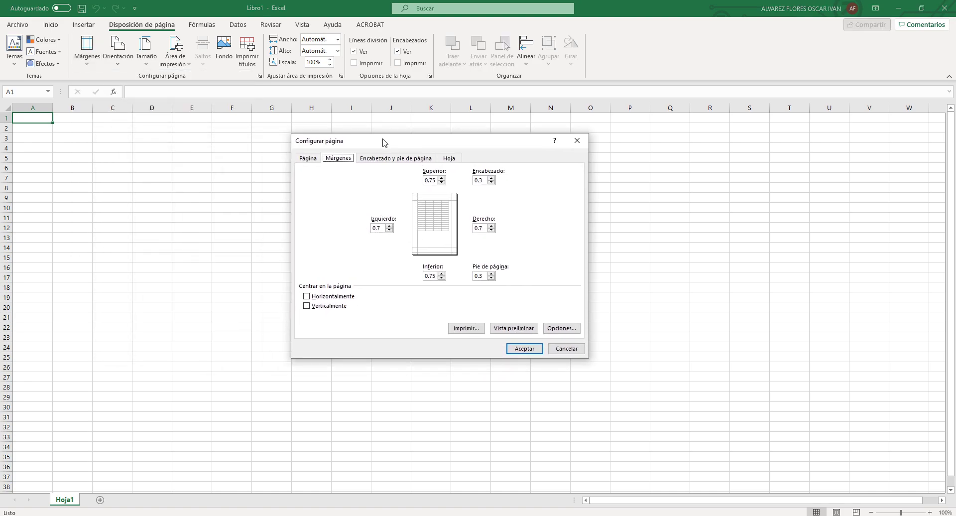
pyautogui.hotkey('alt', 'Tab')
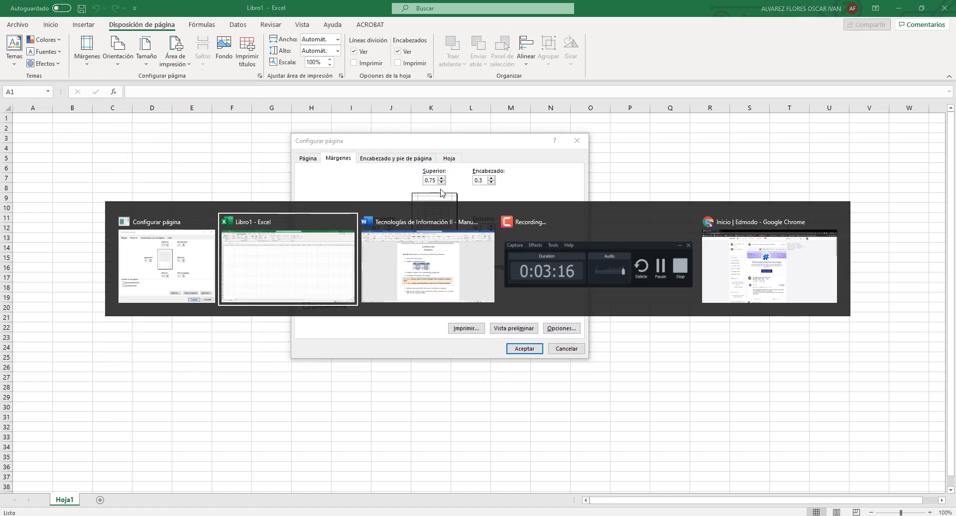
pyautogui.hotkey('alt', 'Tab')
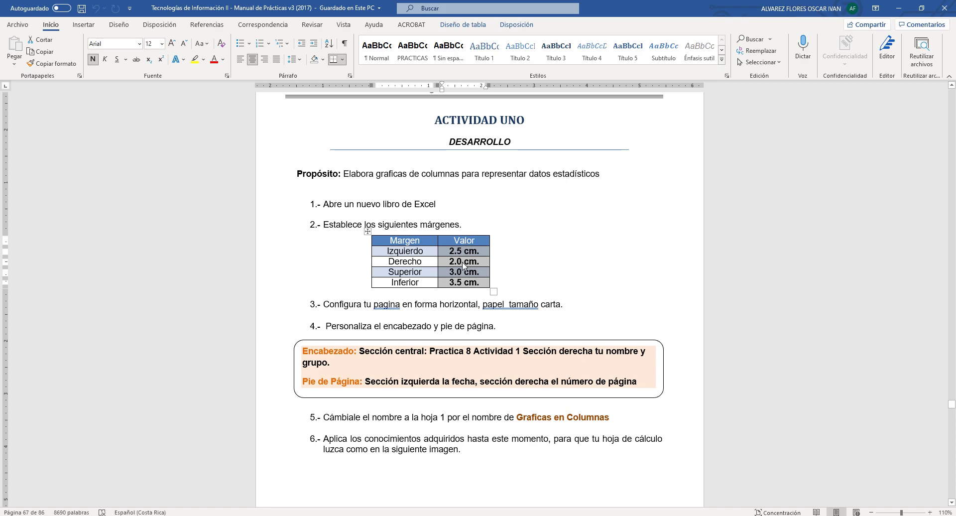
pyautogui.hotkey('alt', 'Tab')
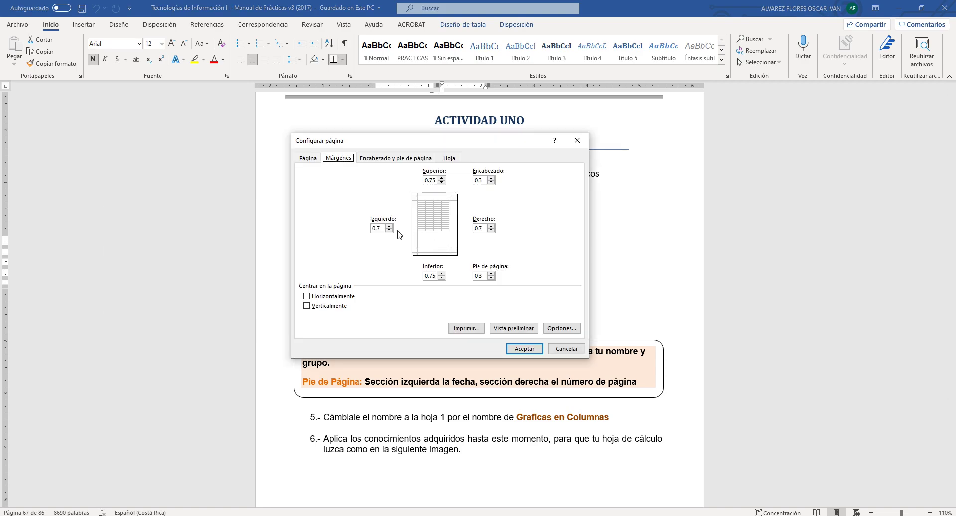
pyautogui.moveTo(384, 228); pyautogui.dragTo(364, 229)
pyautogui.write('2')
pyautogui.moveTo(484, 228); pyautogui.dragTo(474, 228)
pyautogui.write('2')
# Set the top margin to 3 and the bottom margin to 3.5, and apply the page setup.
pyautogui.moveTo(437, 180); pyautogui.dragTo(415, 180)
pyautogui.write('3')
pyautogui.moveTo(427, 275); pyautogui.dragTo(417, 276)
pyautogui.write('3')
pyautogui.hotkey('alt', 'Tab')
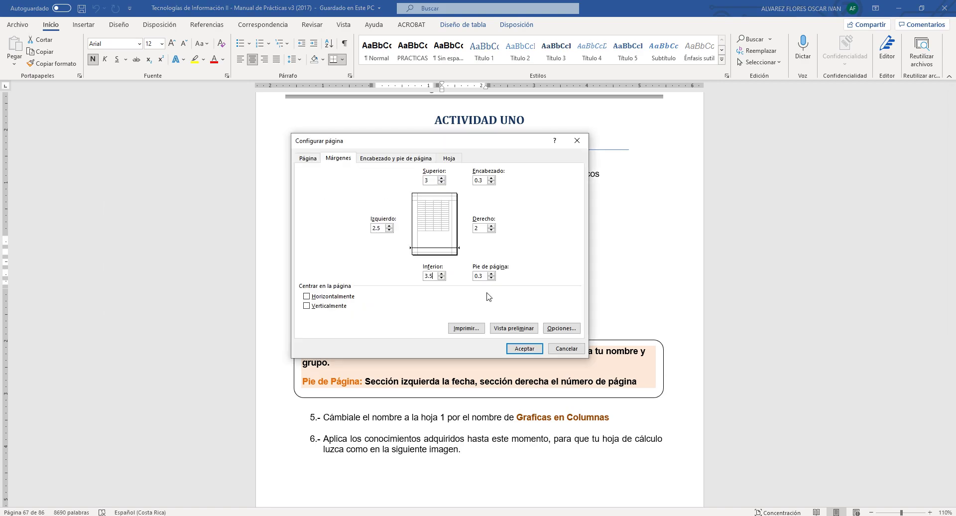
pyautogui.click(525, 349)
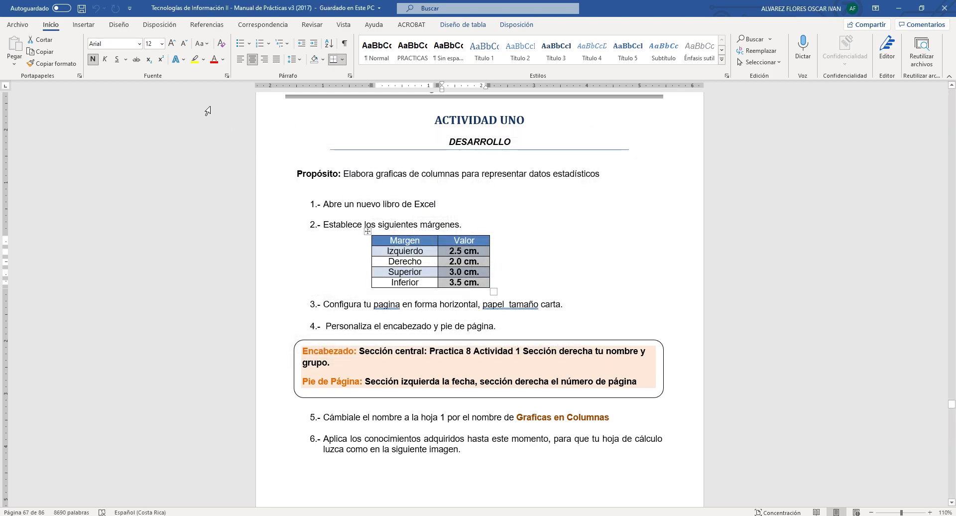
# Return to the Excel workbook and set the page to Horizontal orientation and Letter paper size (8.5" x 11").
pyautogui.hotkey('alt', 'Tab')
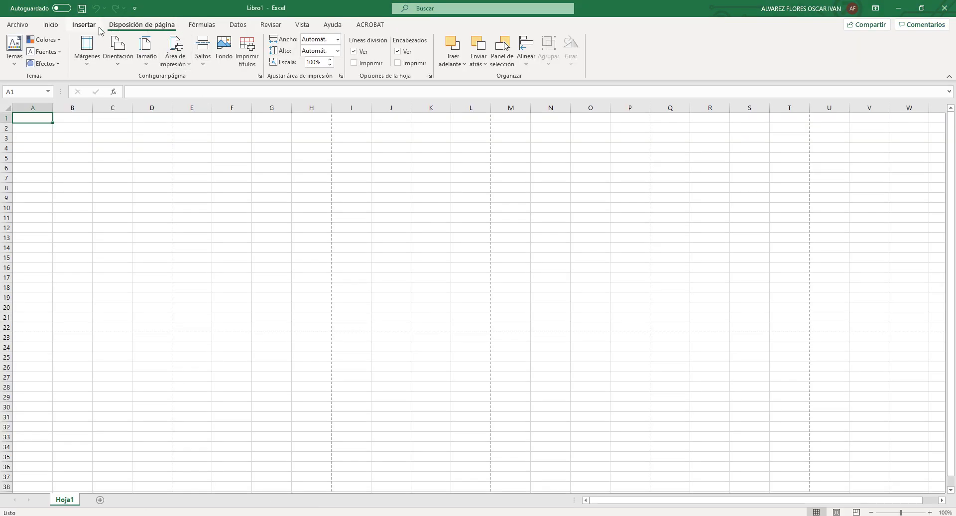
pyautogui.click(118, 62)
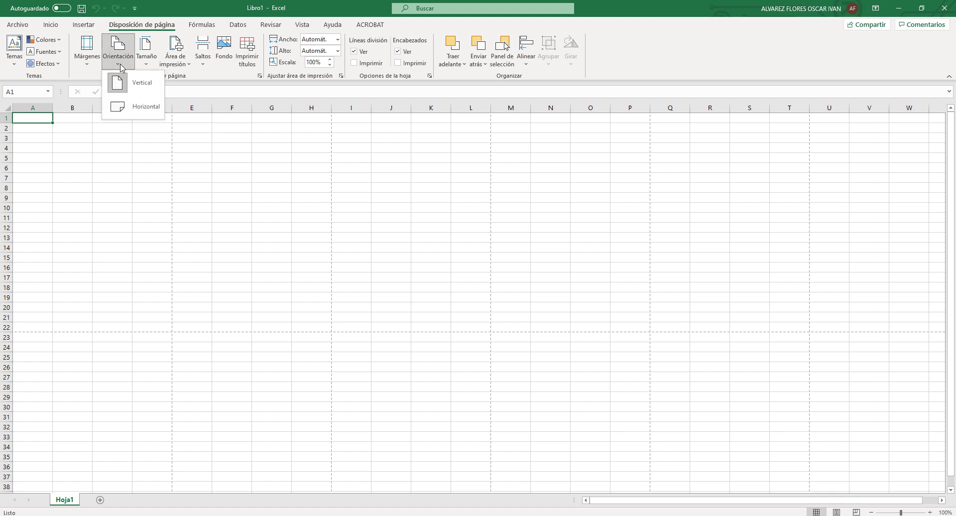
pyautogui.click(146, 107)
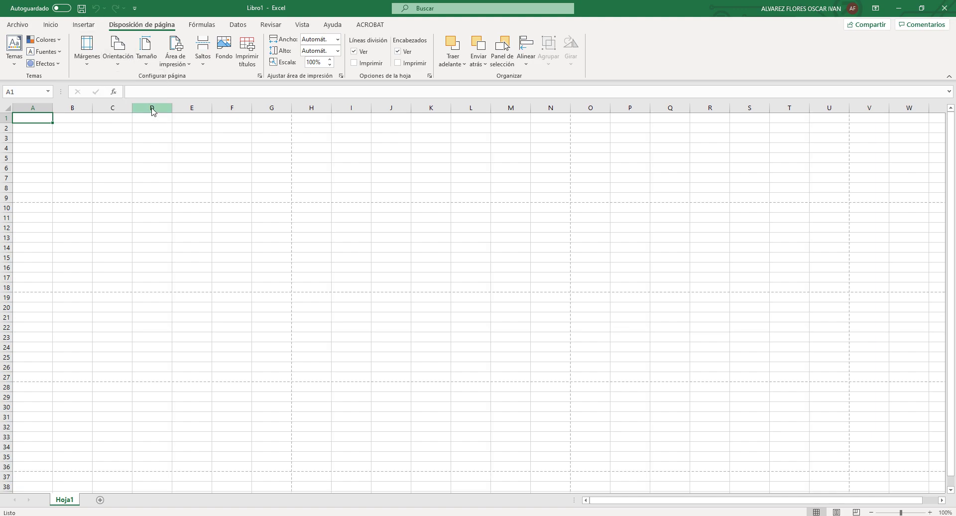
pyautogui.click(152, 67)
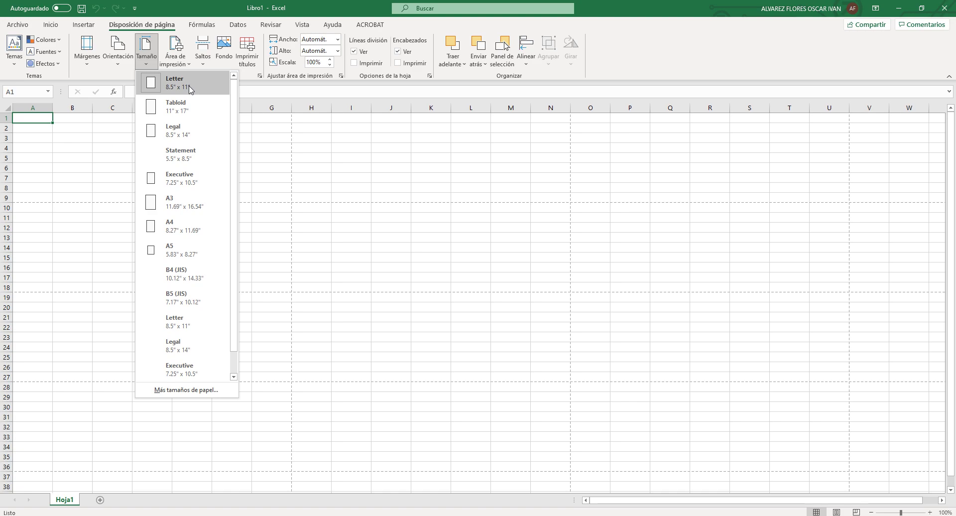
pyautogui.click(190, 89)
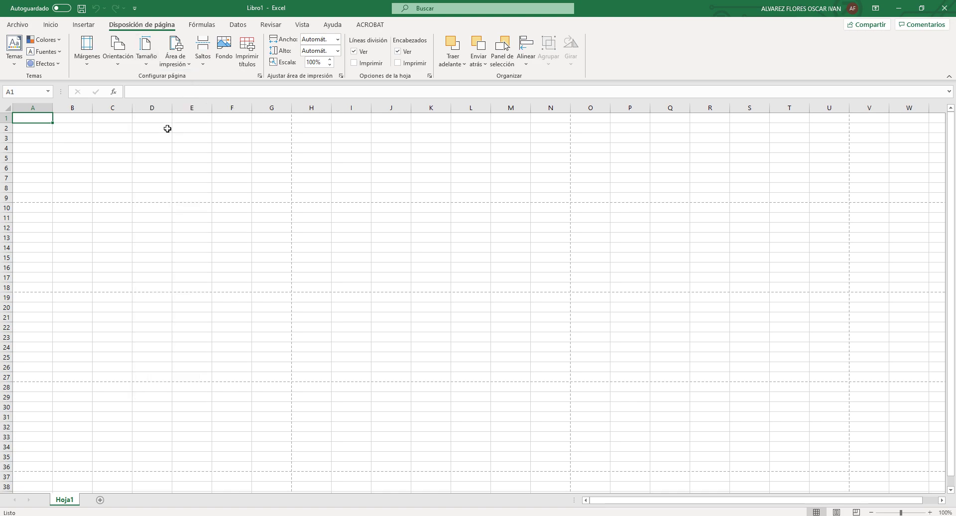
# Examine the first page's printable area by selecting the cells within the page break lines, A1:G9.
pyautogui.click(273, 196)
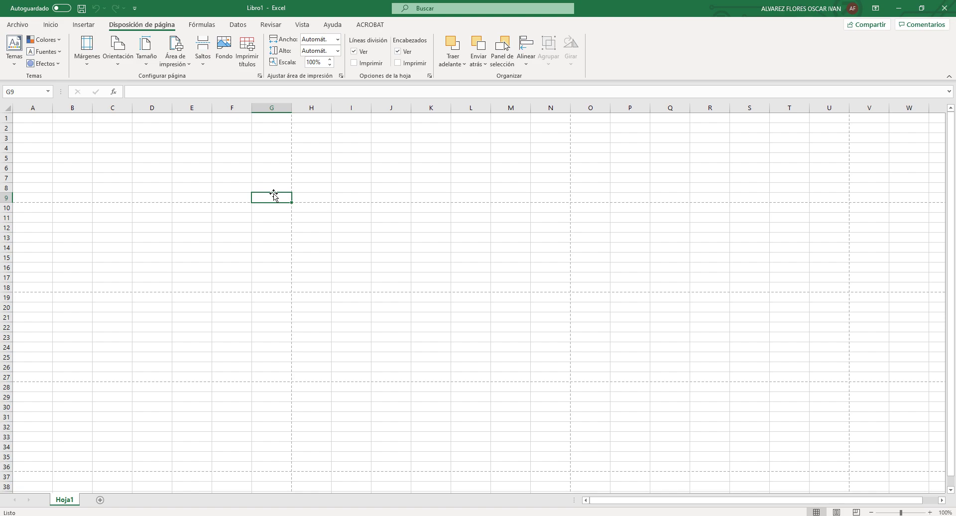
pyautogui.click(148, 179)
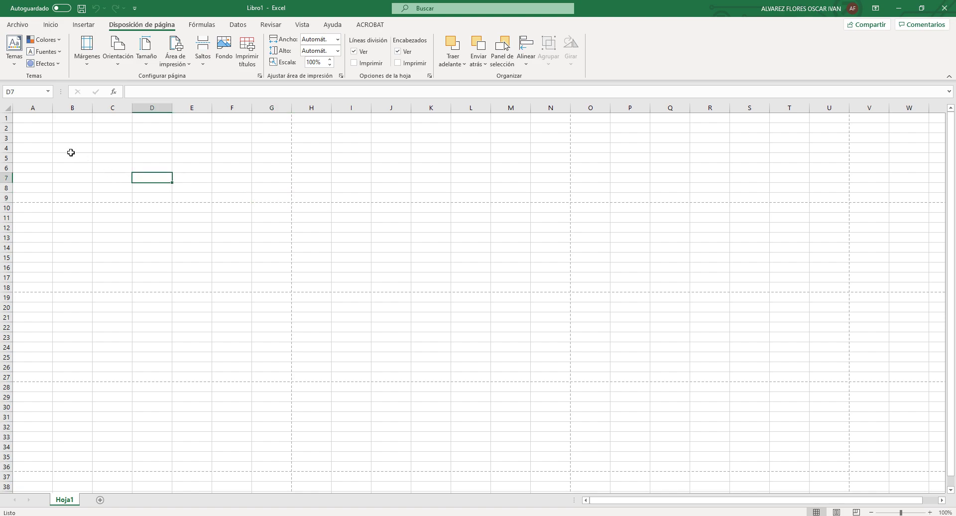
pyautogui.keyDown('ctrl'); pyautogui.scroll(4, 56, 163); pyautogui.keyUp('ctrl')
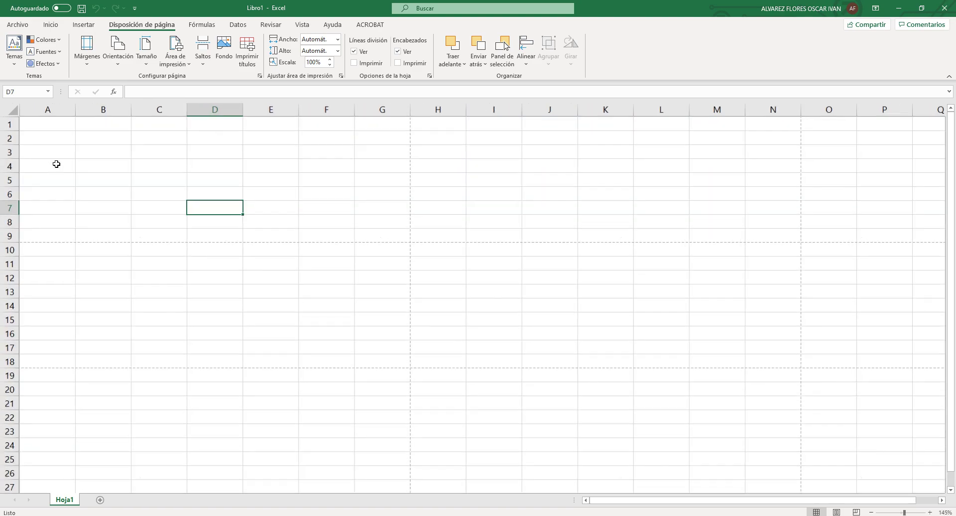
pyautogui.moveTo(451, 128); pyautogui.dragTo(485, 252)
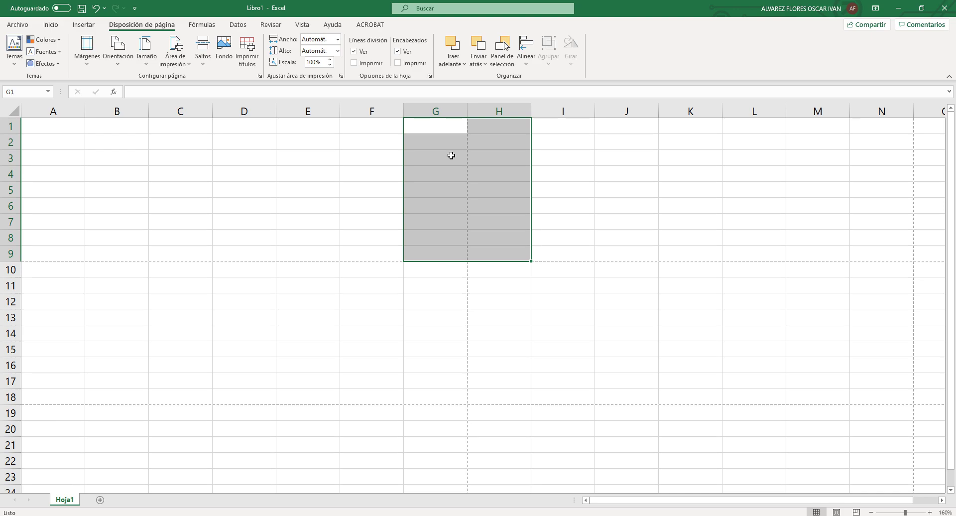
pyautogui.click(439, 130)
pyautogui.moveTo(58, 129); pyautogui.dragTo(482, 251)
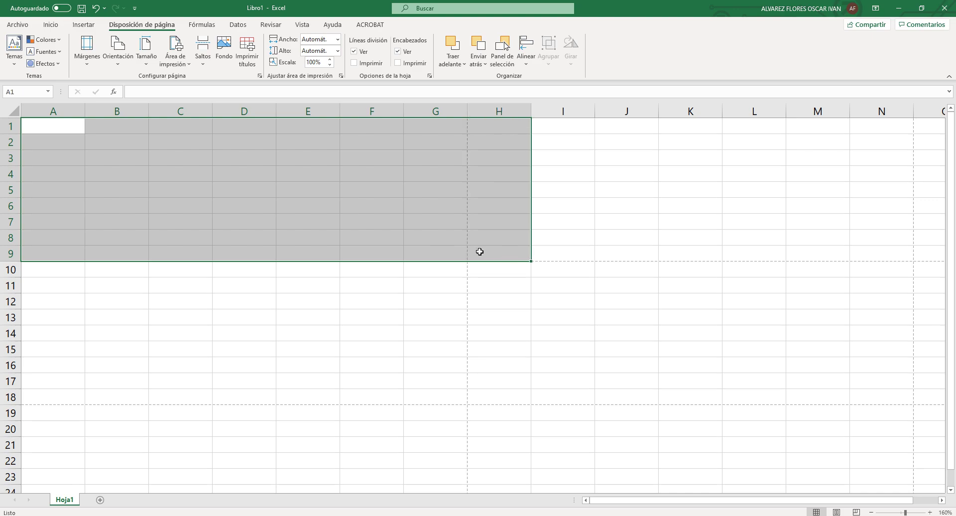
pyautogui.click(334, 208)
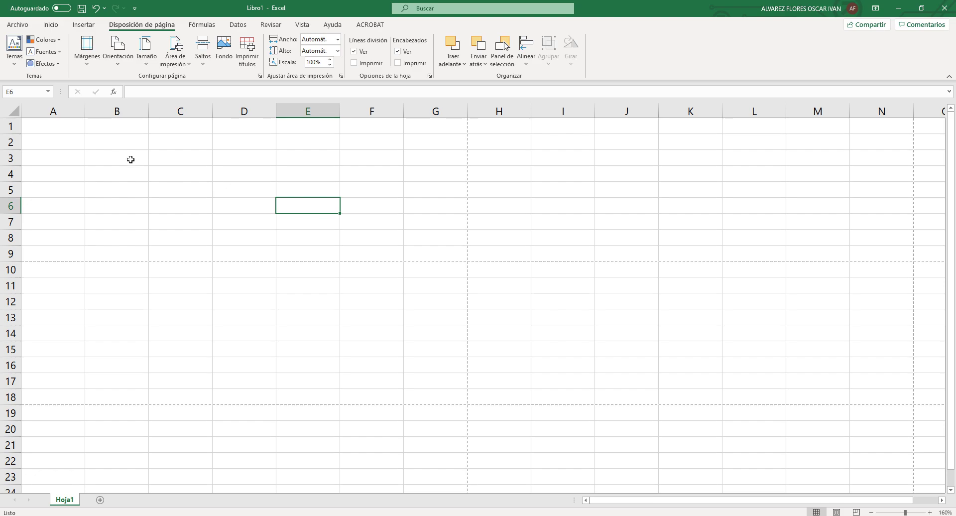
pyautogui.moveTo(51, 125); pyautogui.dragTo(427, 249)
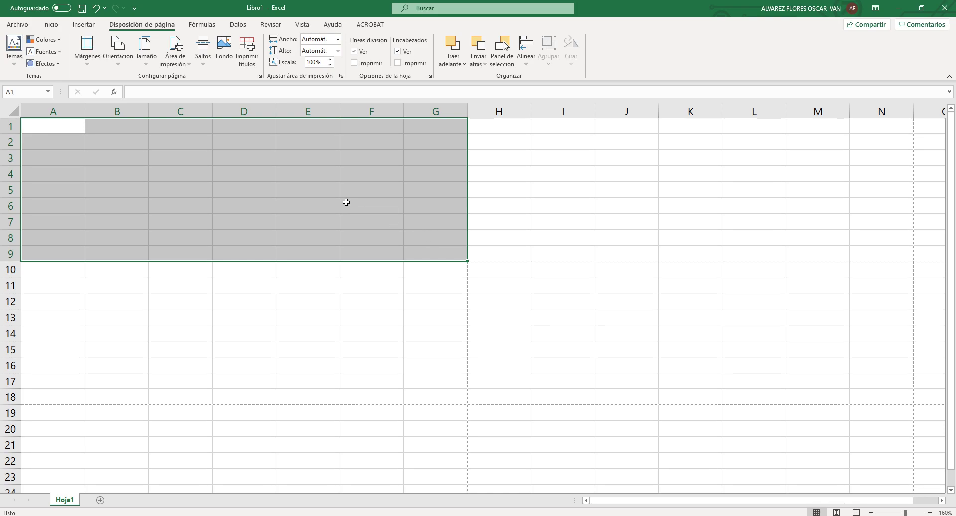
# Inspect the extent of the first page at different zoom levels, check its row 9 boundary and return to cell A1.
pyautogui.keyDown('ctrl'); pyautogui.scroll(-6, 346, 203); pyautogui.keyUp('ctrl')
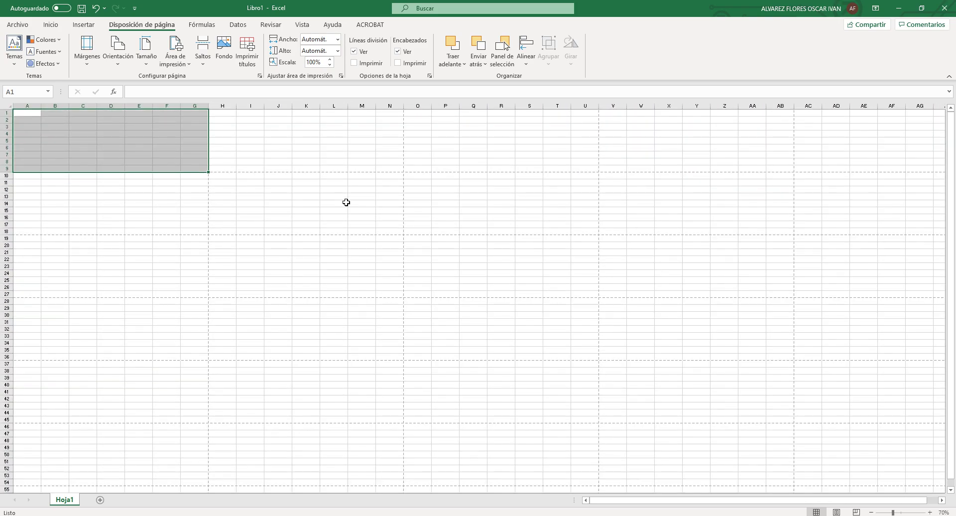
pyautogui.keyDown('ctrl'); pyautogui.scroll(14, 346, 202); pyautogui.keyUp('ctrl')
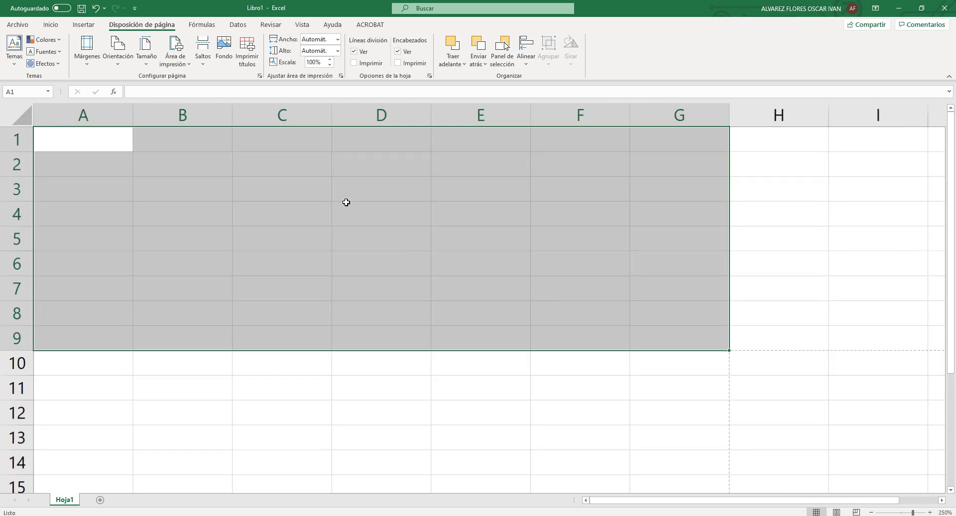
pyautogui.keyDown('ctrl'); pyautogui.scroll(1, 347, 202); pyautogui.keyUp('ctrl')
pyautogui.keyDown('ctrl'); pyautogui.scroll(2, 346, 202); pyautogui.keyUp('ctrl')
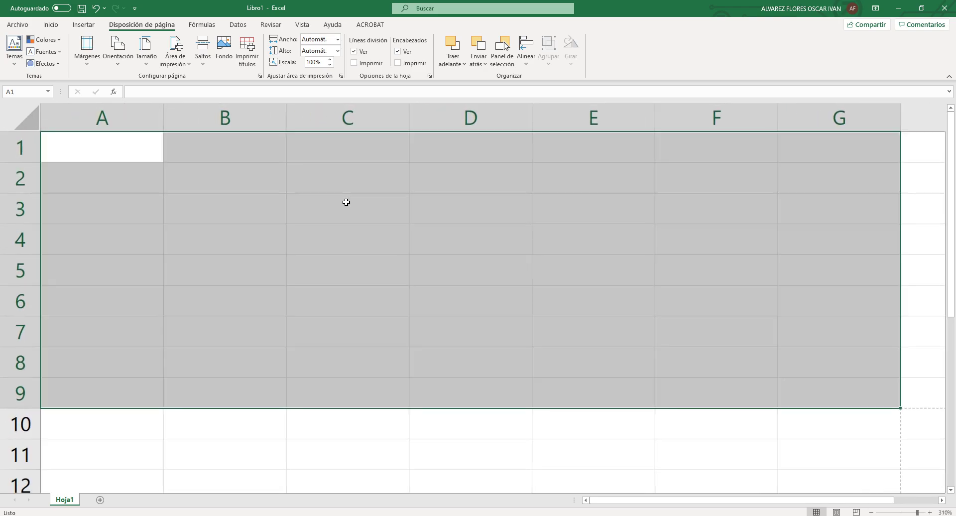
pyautogui.click(122, 189)
pyautogui.click(107, 405)
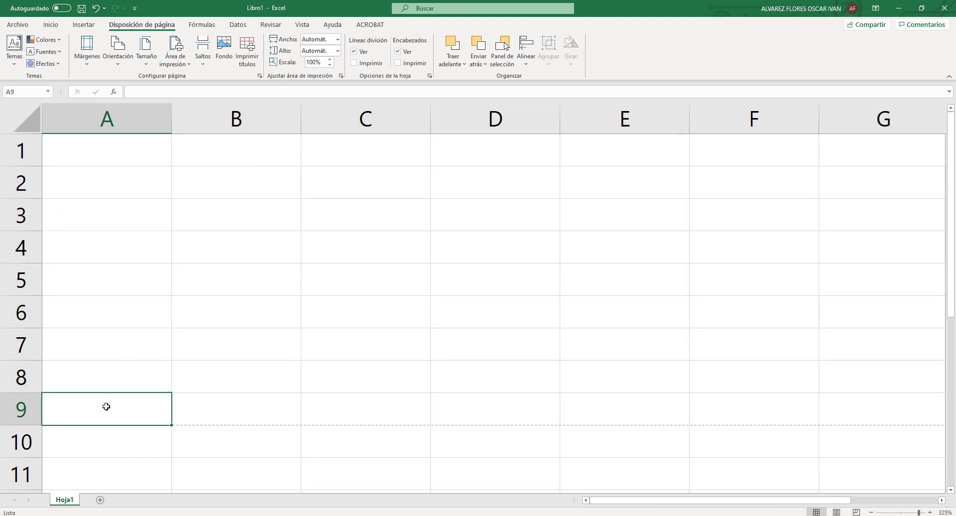
pyautogui.click(210, 429)
pyautogui.click(208, 411)
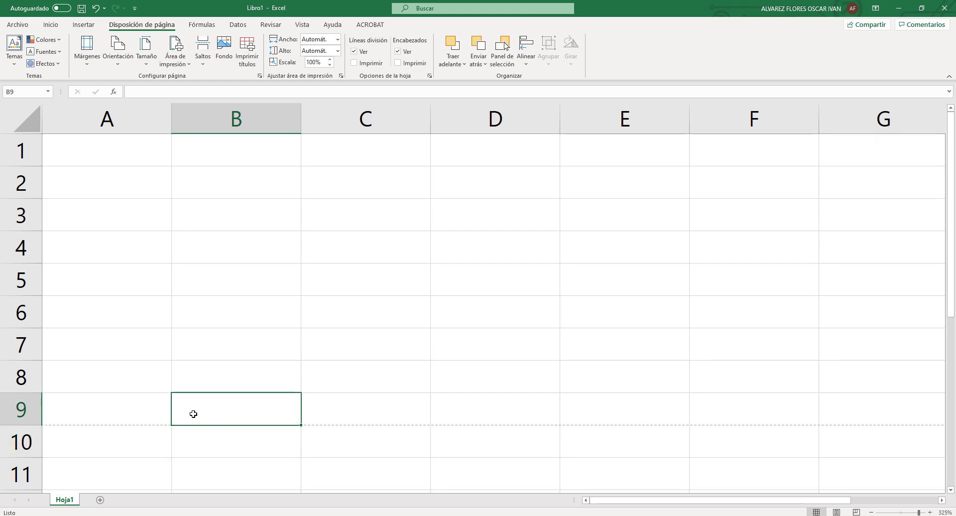
pyautogui.click(109, 150)
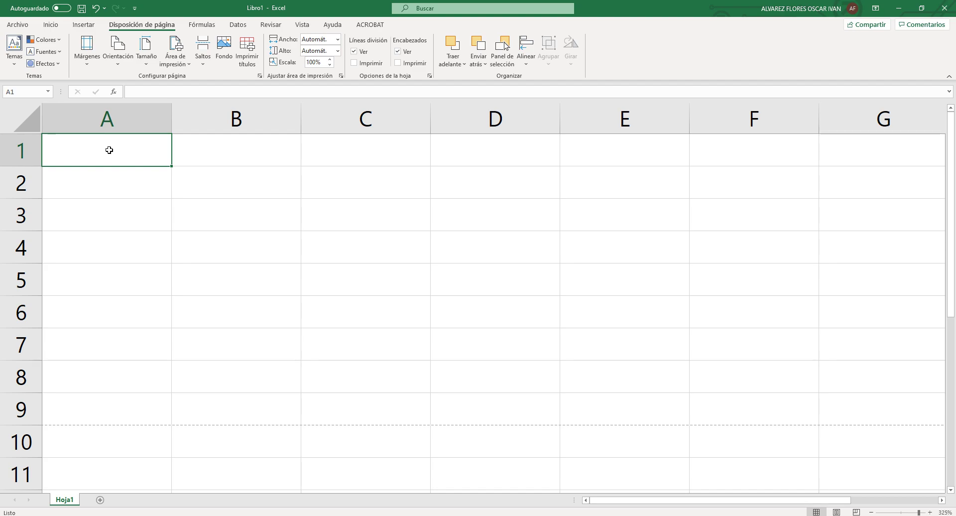
# Reapply the Letter paper size and the Horizontal orientation to the sheet.
pyautogui.click(147, 67)
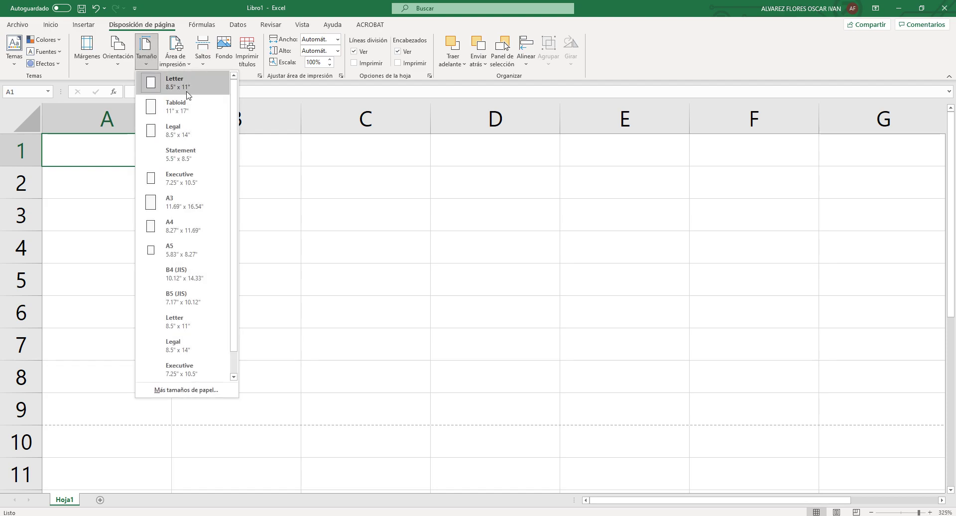
pyautogui.click(150, 84)
pyautogui.click(118, 65)
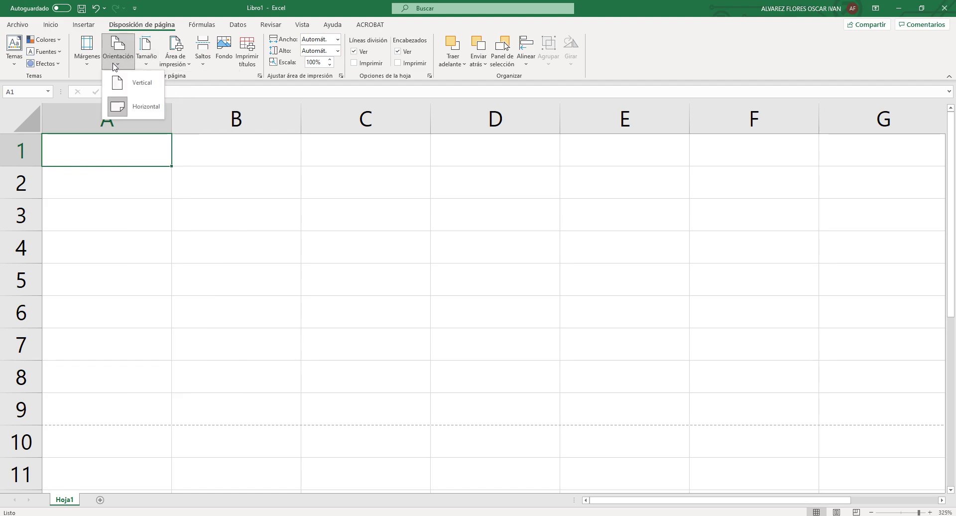
pyautogui.click(138, 106)
# Compare the sheet's custom margins with the margin table in the Word manual, changing nothing, and return to the Excel workbook.
pyautogui.click(85, 65)
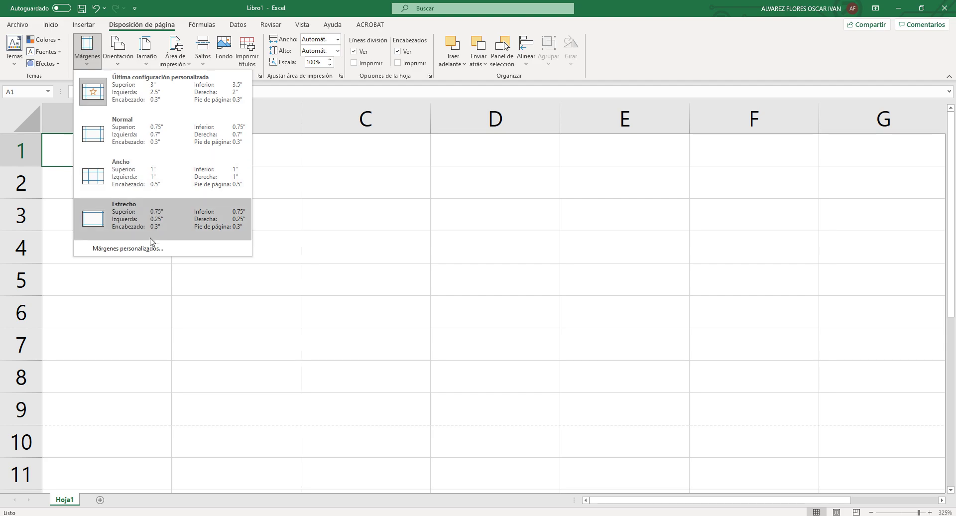
pyautogui.click(151, 253)
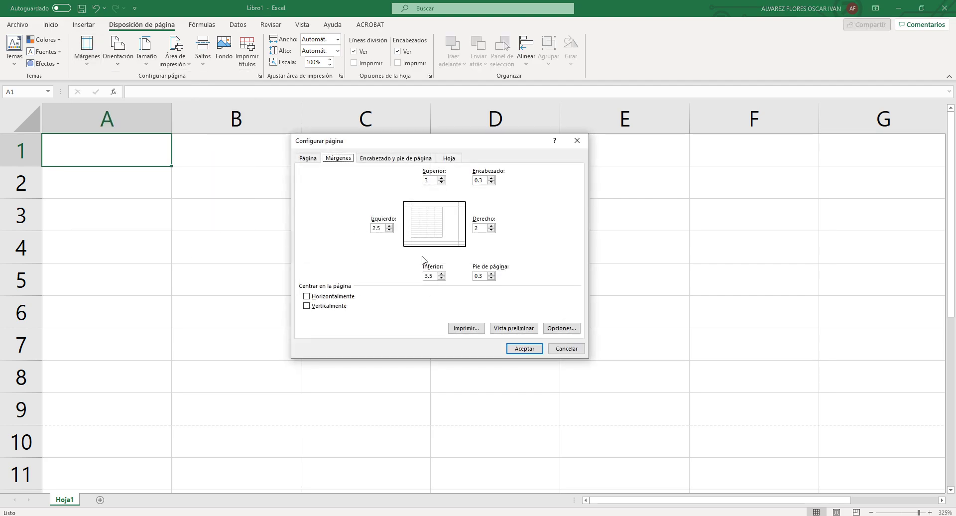
pyautogui.click(568, 348)
pyautogui.hotkey('alt', 'Tab')
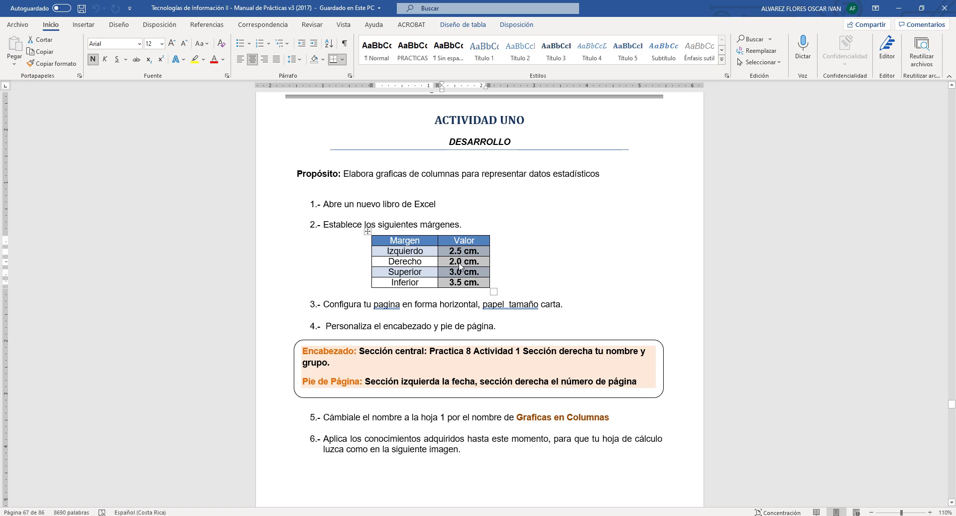
pyautogui.hotkey('alt', 'Tab')
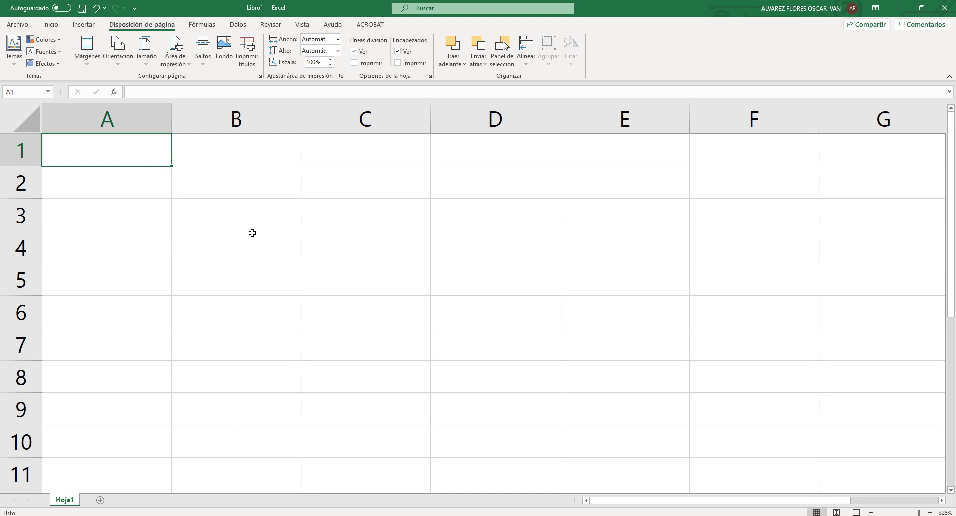
pyautogui.scroll(-5, 245, 215)
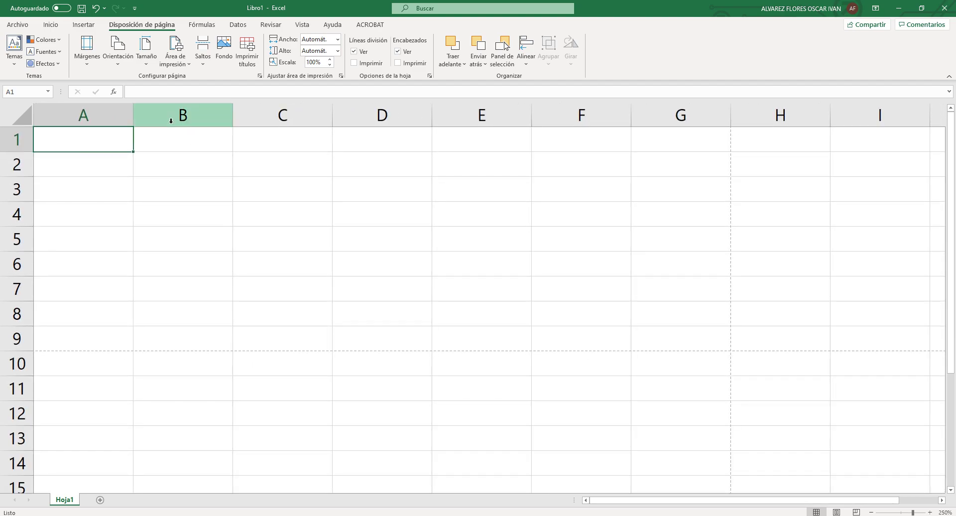
# Check Excel's general options for a measurement unit setting and close the options without changing anything.
pyautogui.click(22, 24)
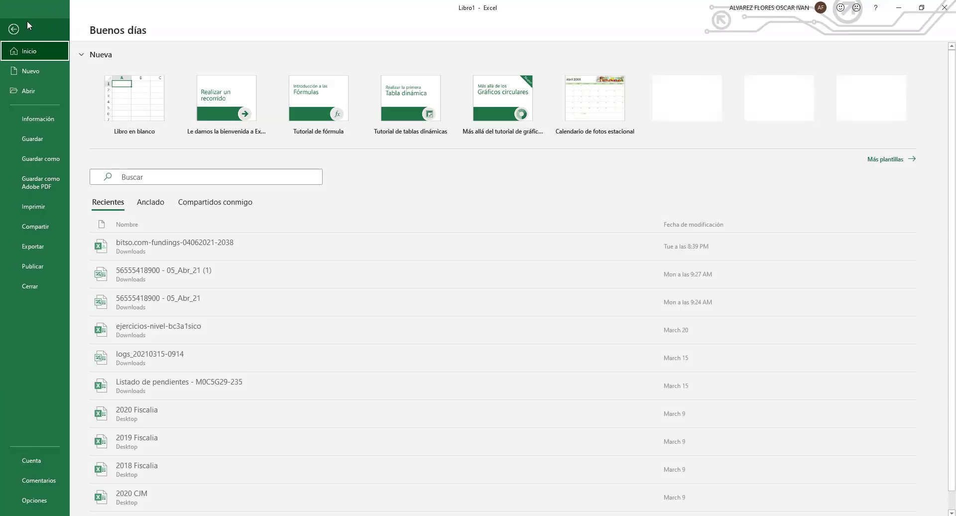
pyautogui.click(35, 501)
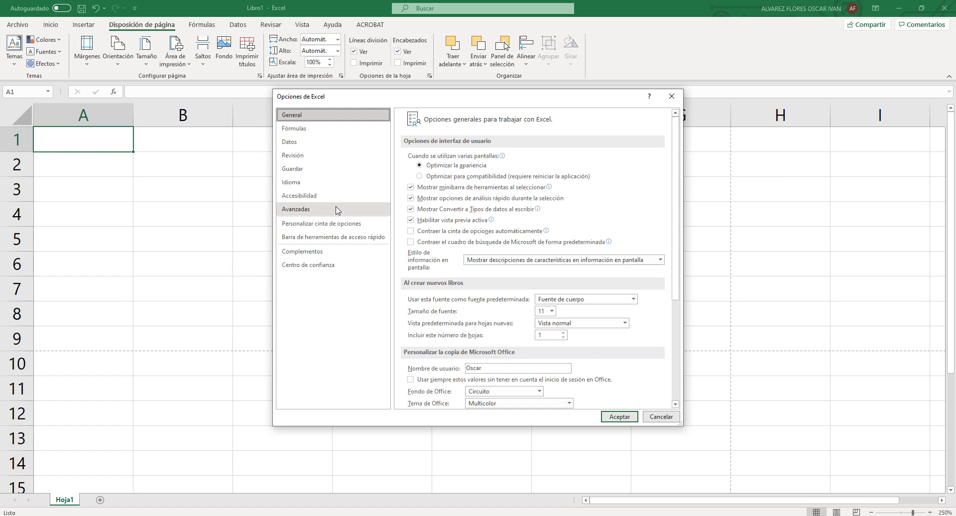
pyautogui.scroll(-3, 571, 247)
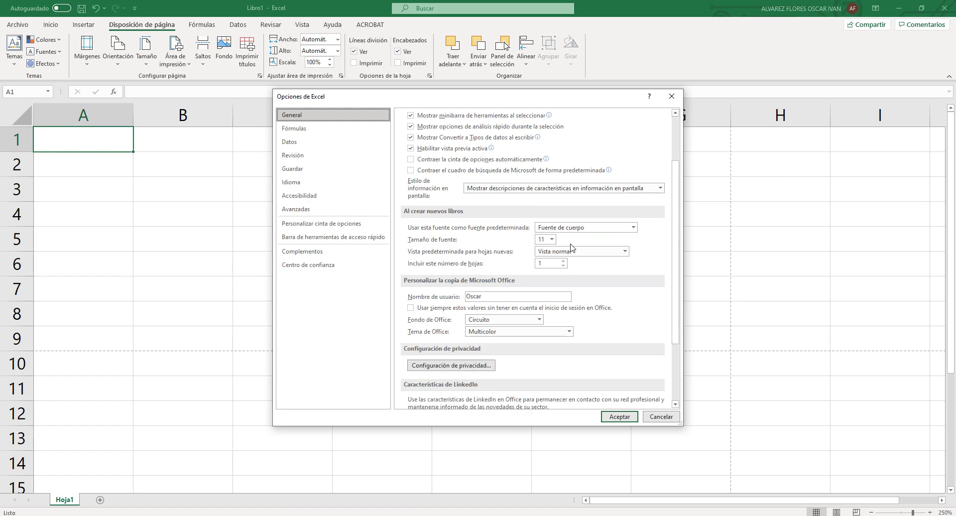
pyautogui.scroll(-1, 572, 248)
pyautogui.scroll(-2, 572, 247)
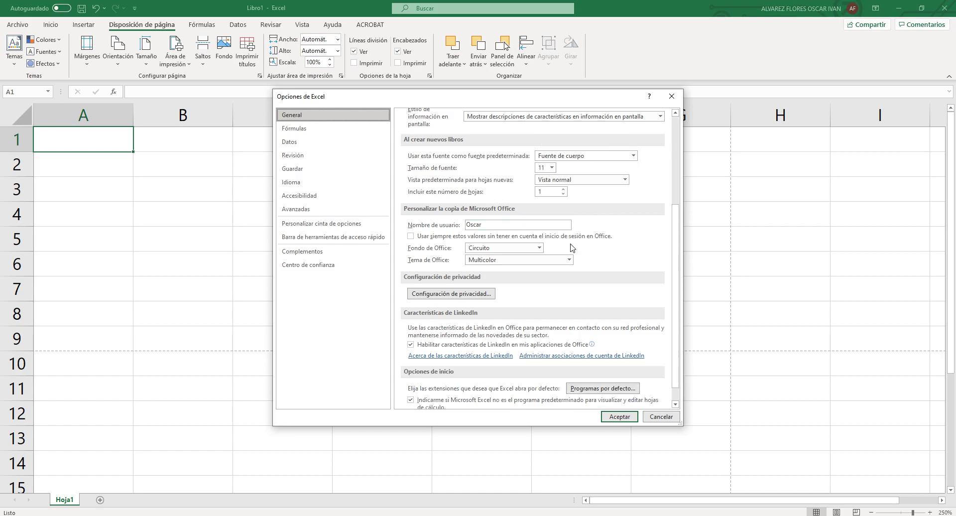
pyautogui.scroll(-1, 571, 248)
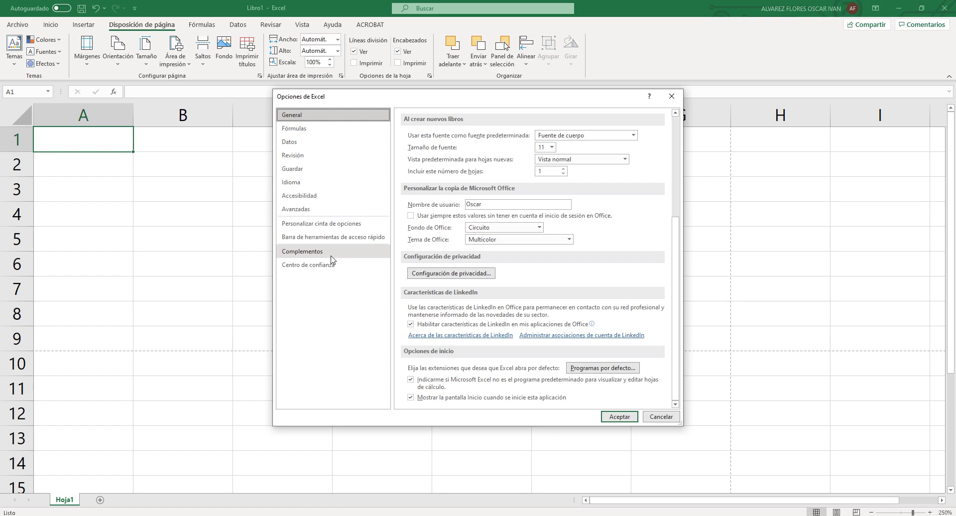
pyautogui.press('Escape')
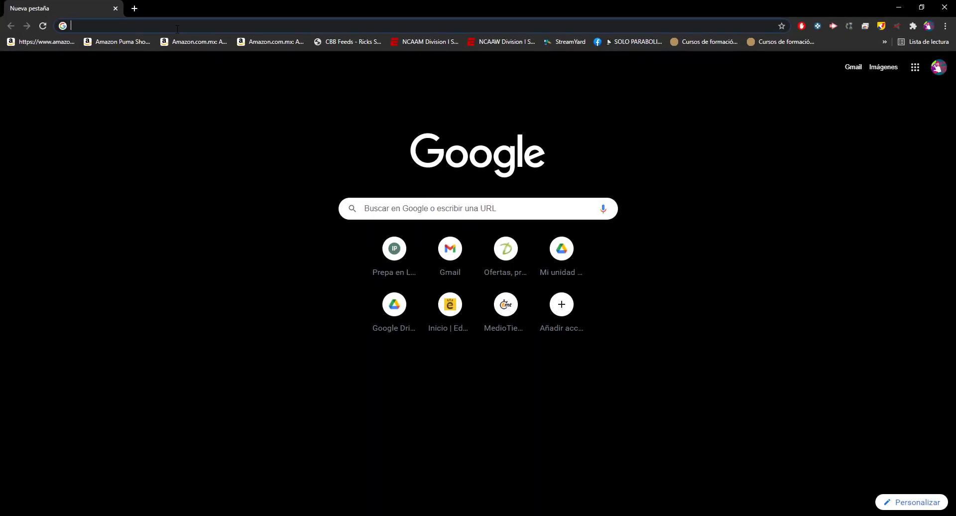
# Switch to Chrome and search Google for "2.5 pulgadas a cm".
pyautogui.click(177, 28)
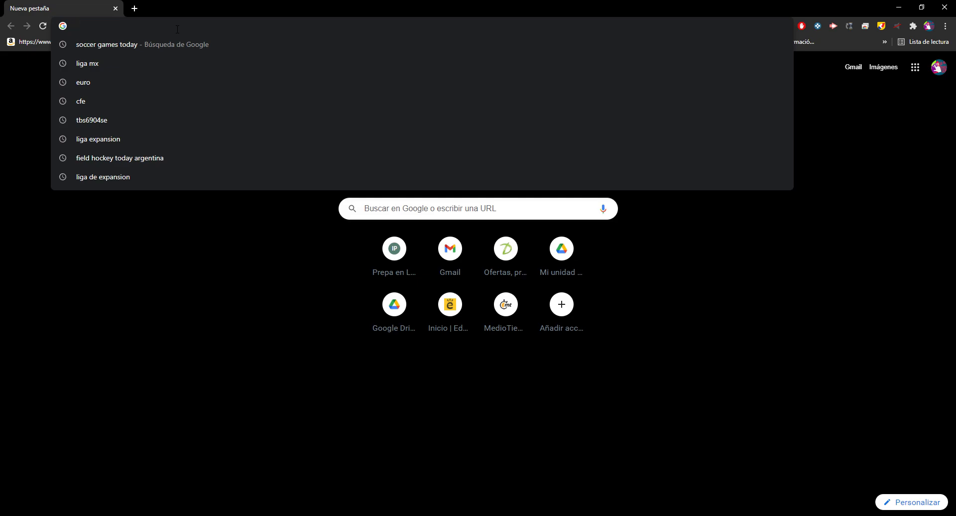
pyautogui.write('2.5 pulga')
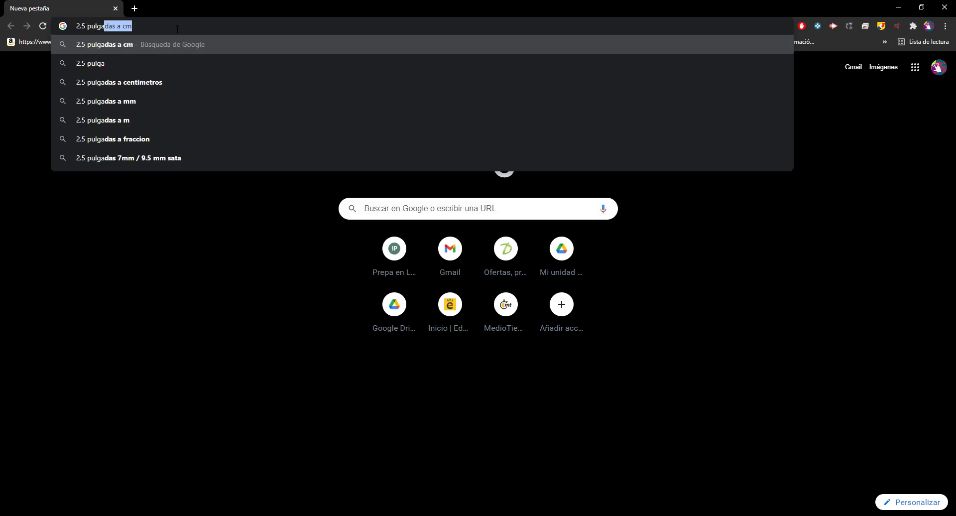
pyautogui.press('Return')
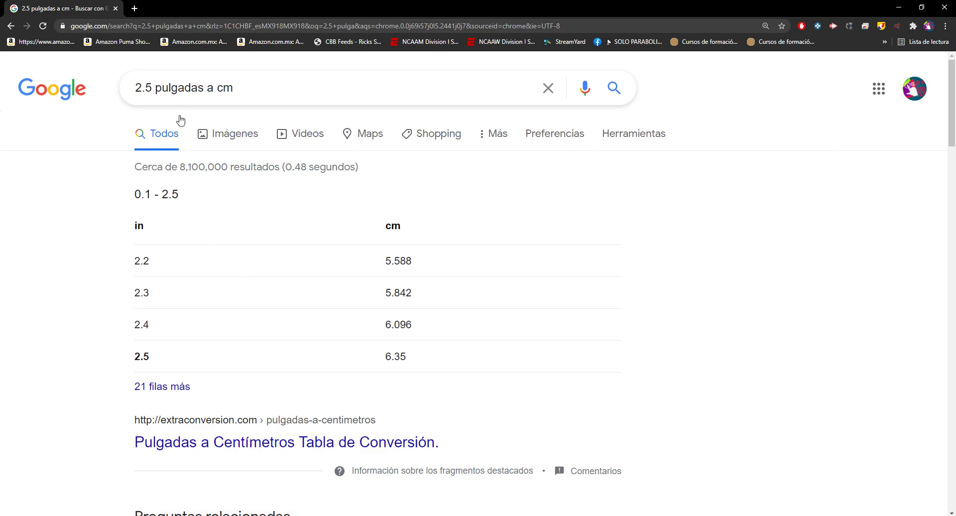
# Search Google for "2.5 cm a pulgadas" instead and look through the results for the conversion factor.
pyautogui.moveTo(233, 88); pyautogui.dragTo(117, 88)
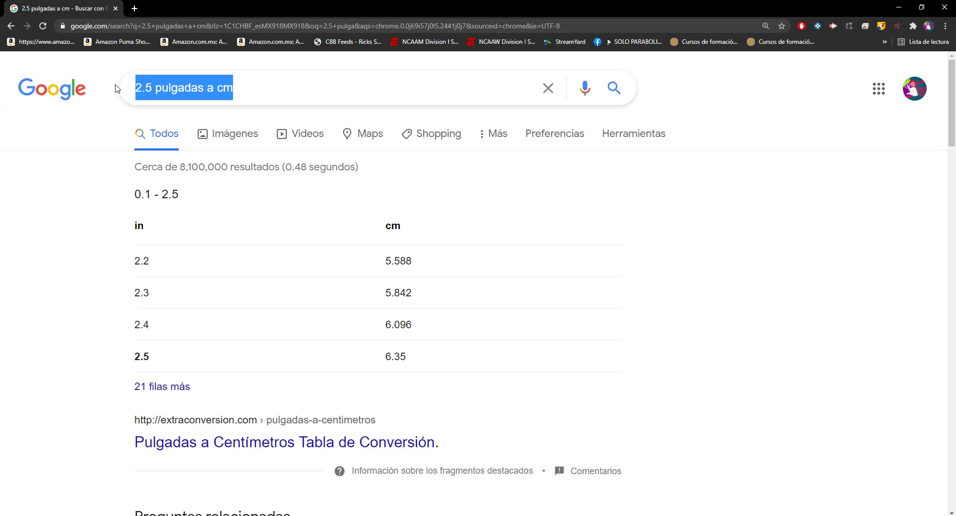
pyautogui.write('2.5 c')
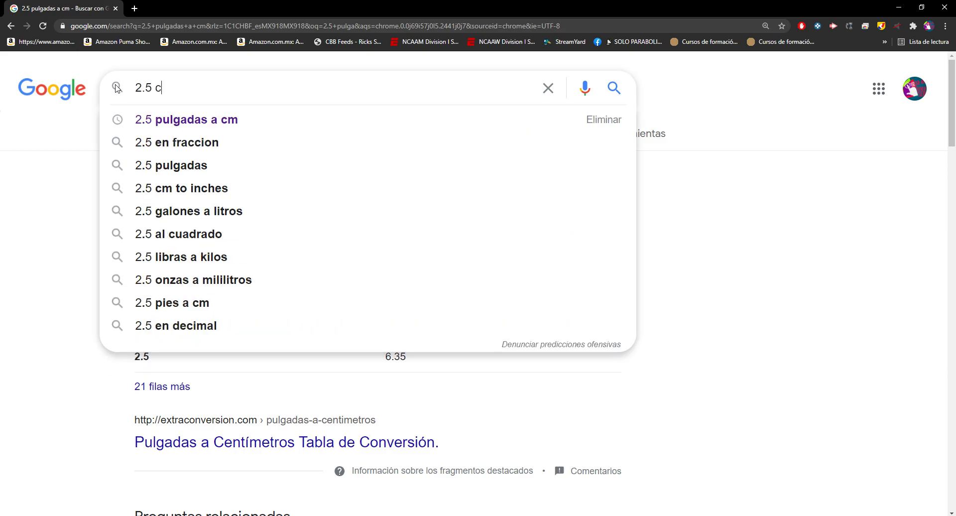
pyautogui.write('m a pulga')
pyautogui.press('BackSpace')
pyautogui.press('BackSpace')
pyautogui.press('BackSpace')
pyautogui.write('lga')
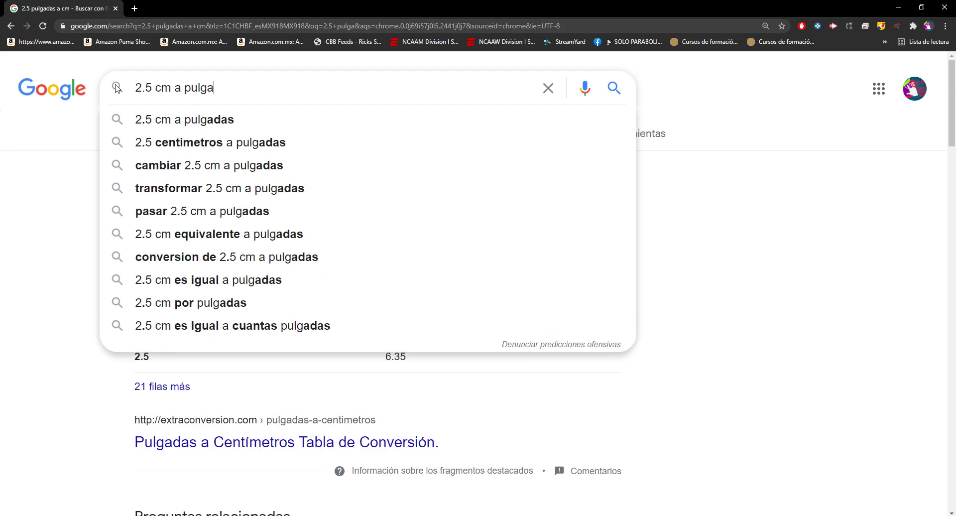
pyautogui.write('das')
pyautogui.press('Return')
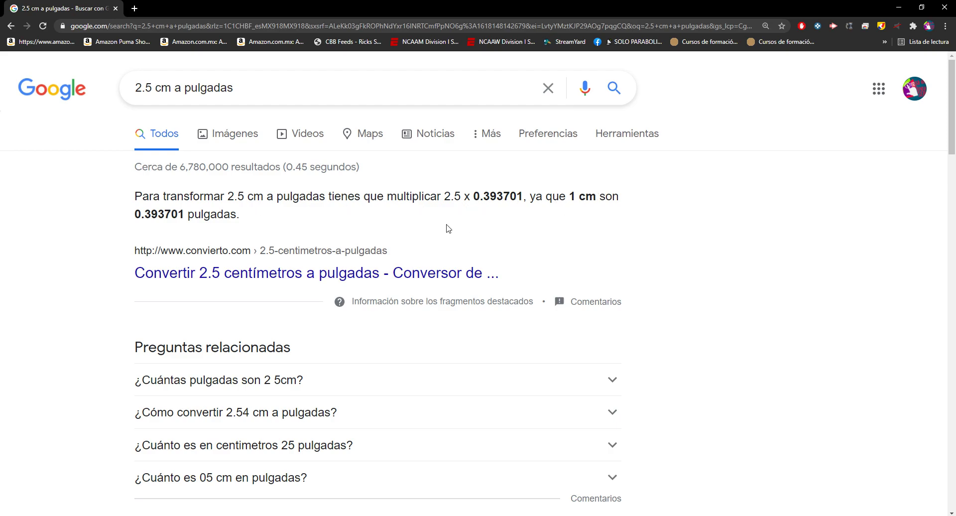
pyautogui.scroll(-2, 301, 236)
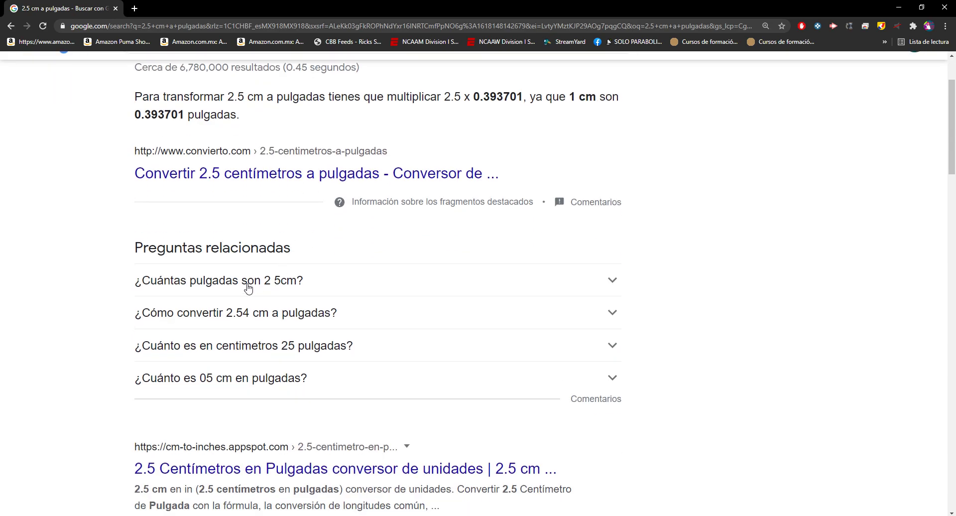
pyautogui.scroll(2, 250, 173)
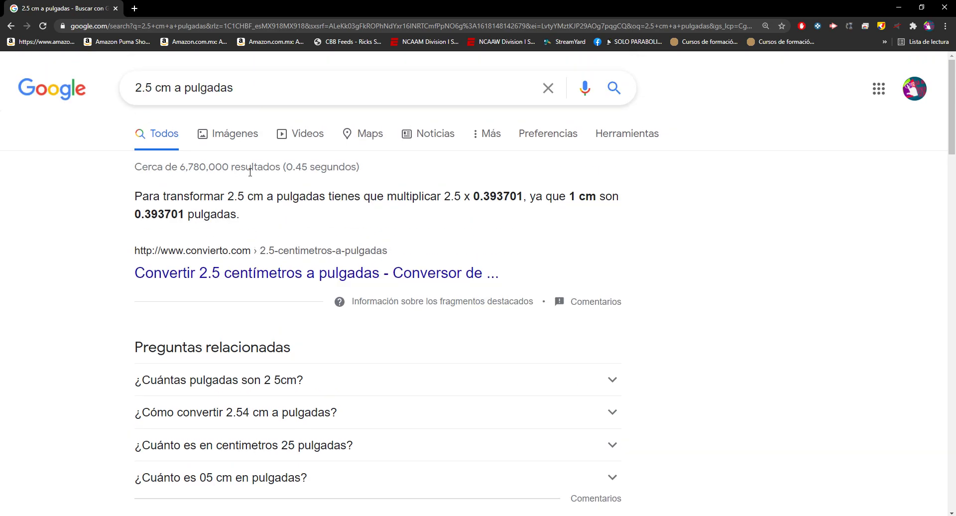
# Try to paste the multiplication 2.5 x 0.393701 from the search result into Calculator, and clear the entry.
pyautogui.moveTo(444, 197); pyautogui.dragTo(525, 202)
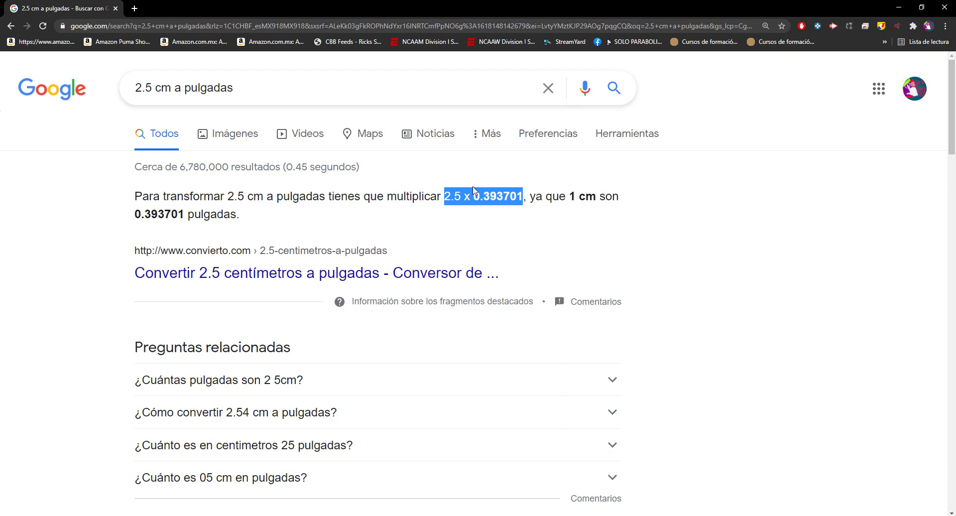
pyautogui.press('super')
pyautogui.write('calc')
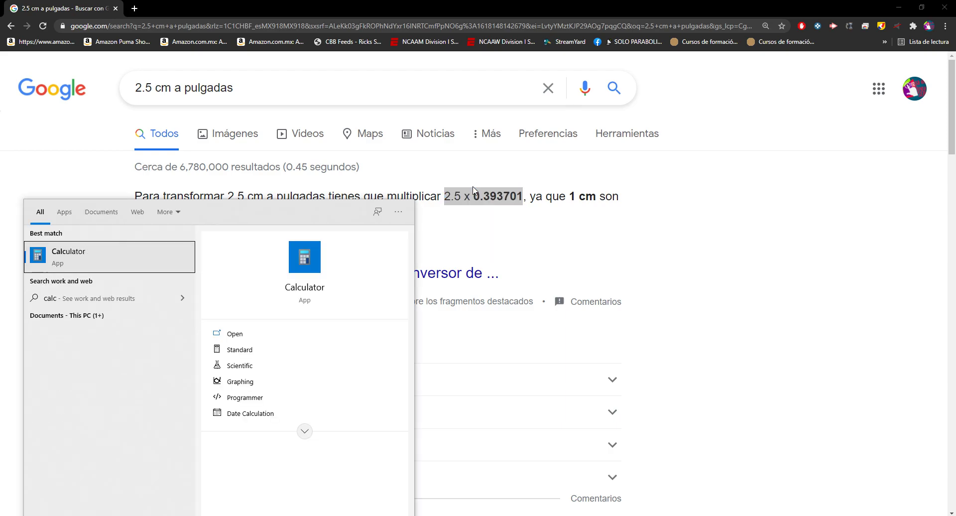
pyautogui.press('Return')
pyautogui.hotkey('ctrl', 'v')
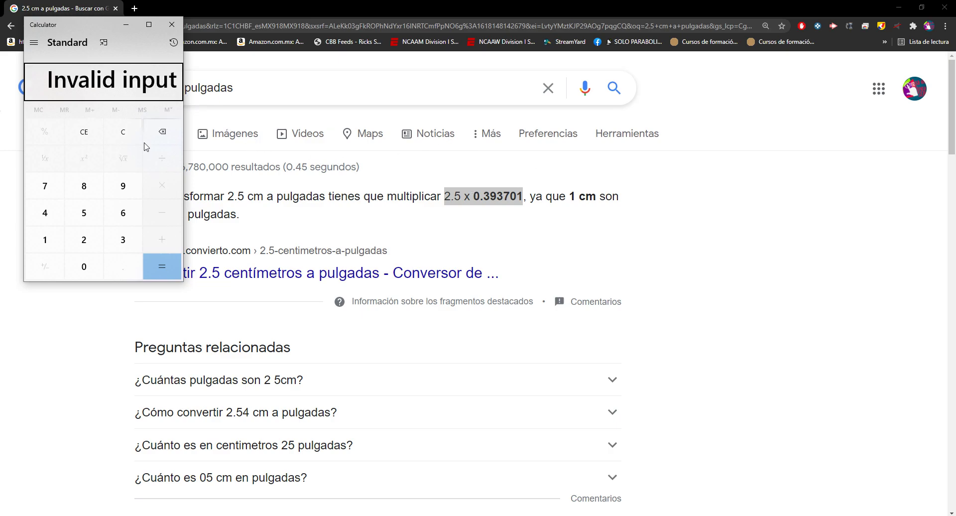
pyautogui.click(92, 133)
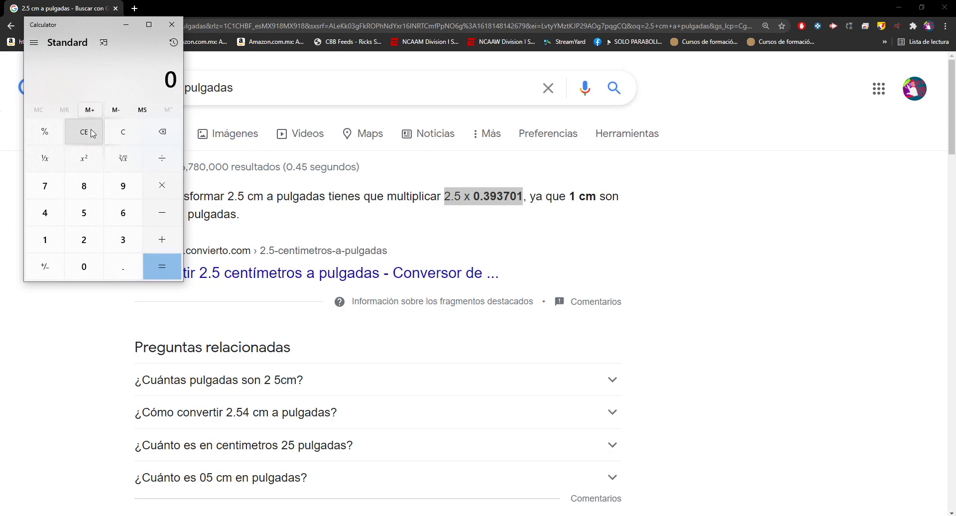
# Multiply 2.5 by 0.39 in Calculator, and close both Calculator and the browser window to return to Excel.
pyautogui.write('2.5')
pyautogui.write('*')
pyautogui.write('0.')
pyautogui.write('3')
pyautogui.write('9')
pyautogui.press('Return')
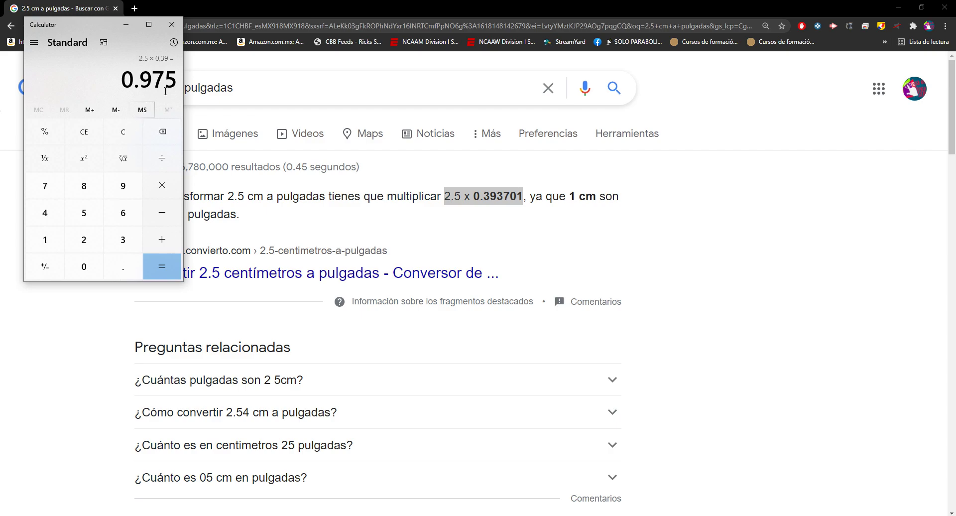
pyautogui.click(172, 24)
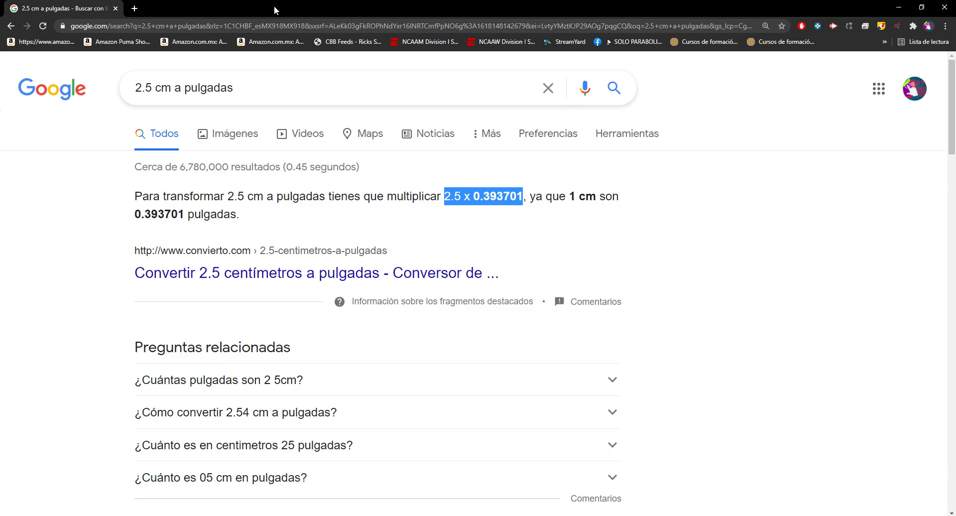
pyautogui.click(944, 9)
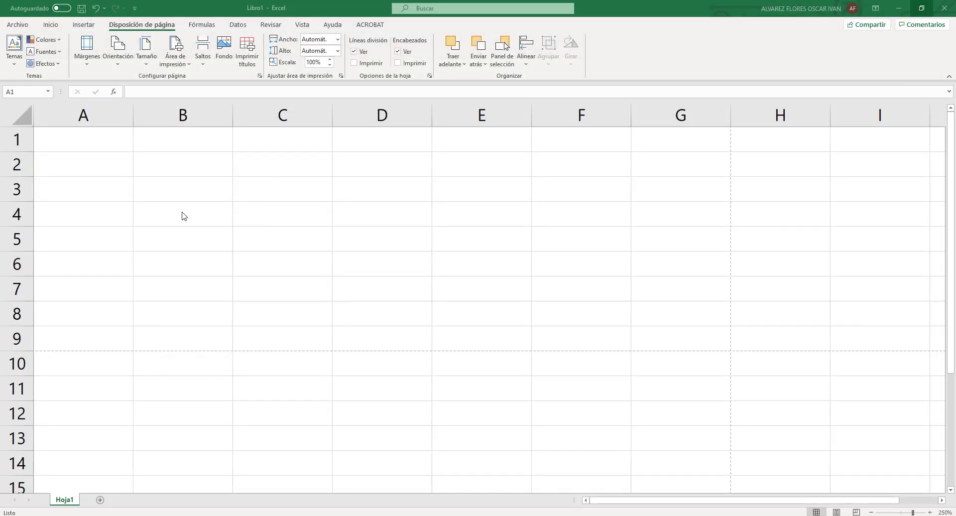
# Open the sheet's custom margin settings and check the printer's layout options, cancelling them without changes.
pyautogui.scroll(-1, 150, 200)
pyautogui.scroll(-5, 150, 199)
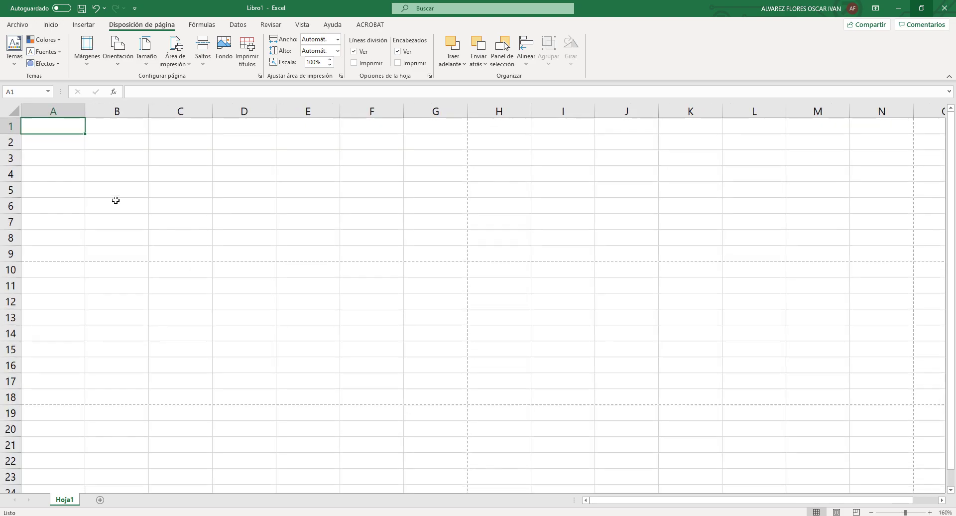
pyautogui.scroll(-2, 70, 149)
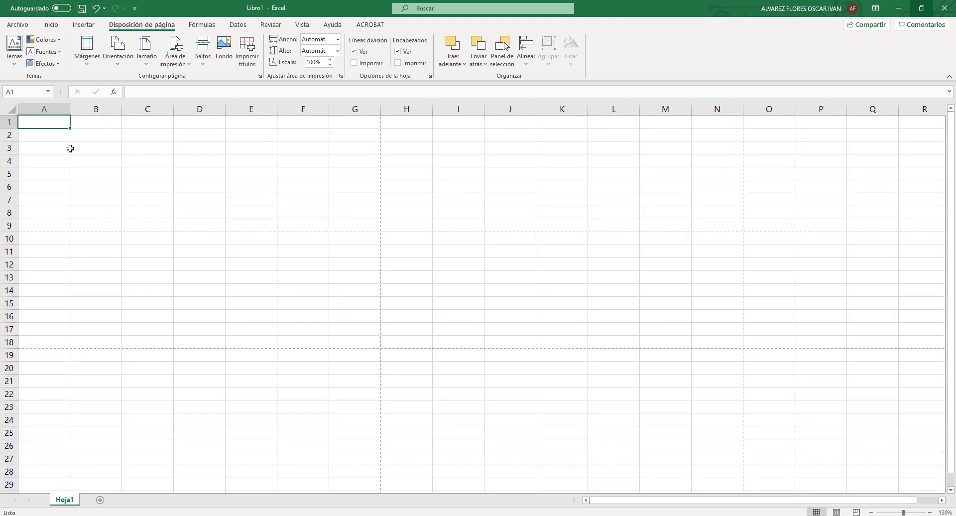
pyautogui.click(90, 61)
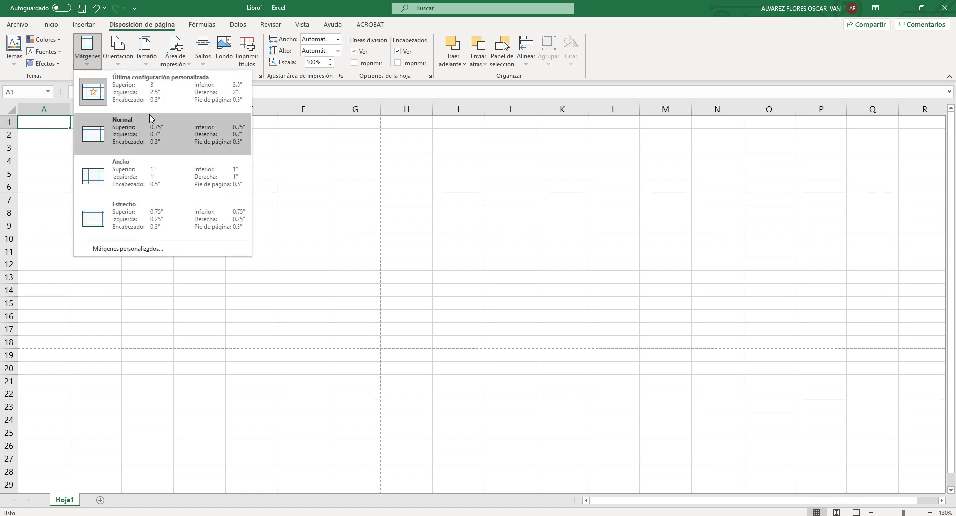
pyautogui.click(171, 250)
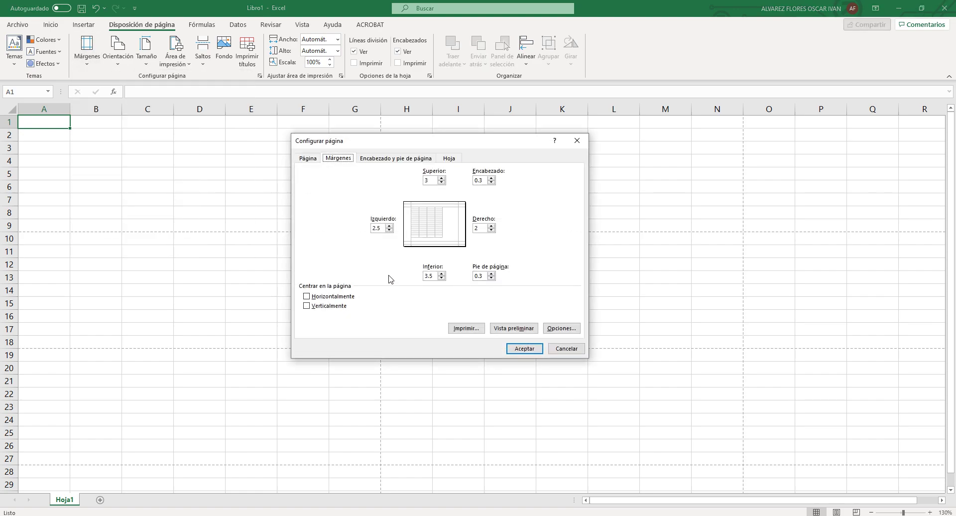
pyautogui.click(561, 328)
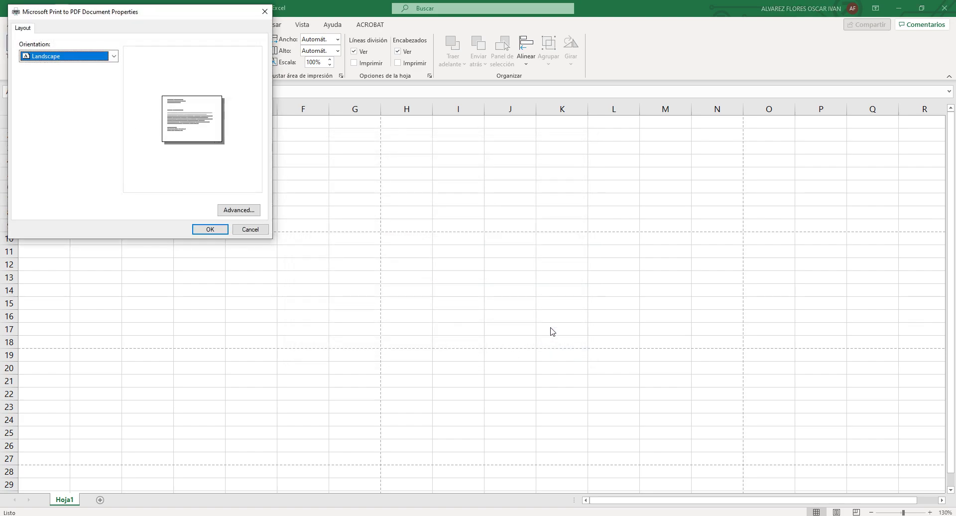
pyautogui.click(245, 230)
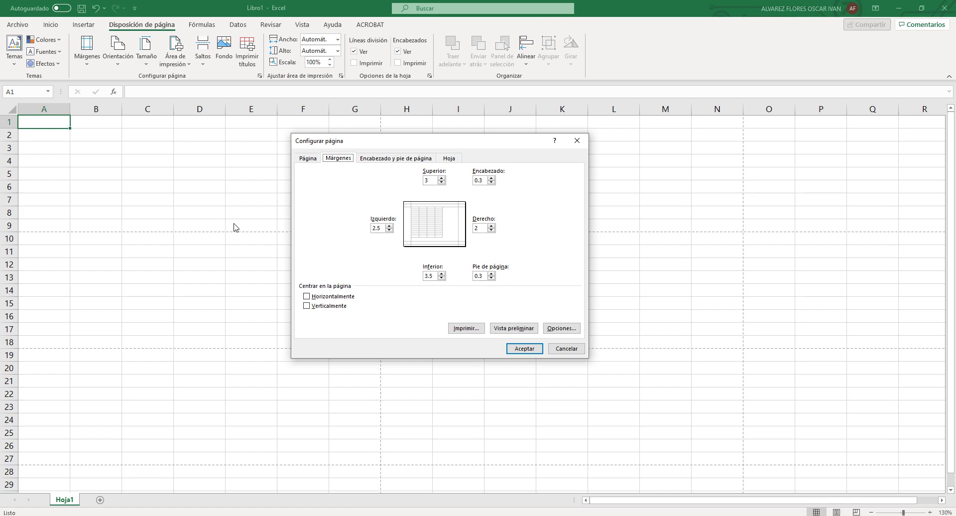
# Set the sheet's top, bottom, left and right margins to 0.9 and apply them.
pyautogui.click(432, 180)
pyautogui.write('1.')
pyautogui.write('9')
pyautogui.click(430, 276)
pyautogui.write('.9')
pyautogui.click(377, 229)
pyautogui.write('.9')
pyautogui.click(478, 228)
pyautogui.press('BackSpace')
pyautogui.write('.9')
pyautogui.click(526, 348)
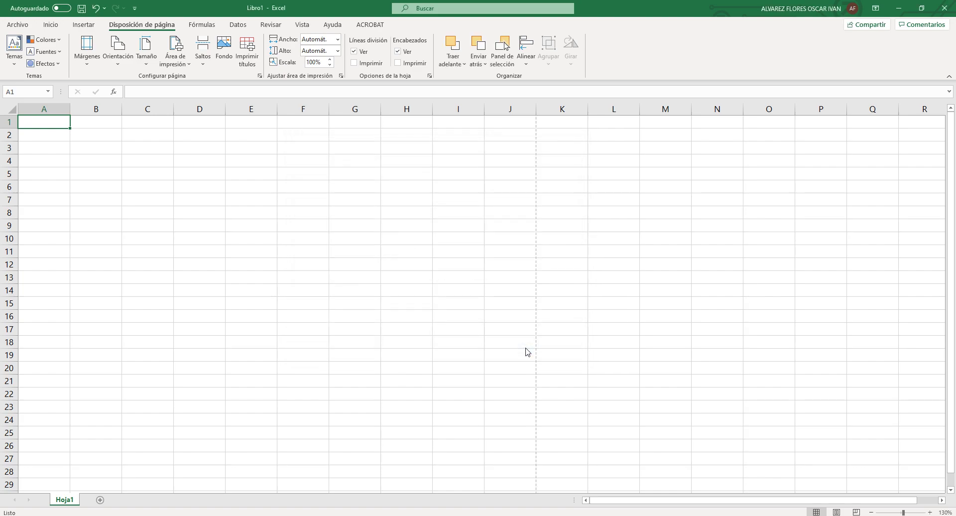
# Switch to the Word manual and review its instructions for the header, footer, sheet name and following image.
pyautogui.hotkey('alt', 'Tab')
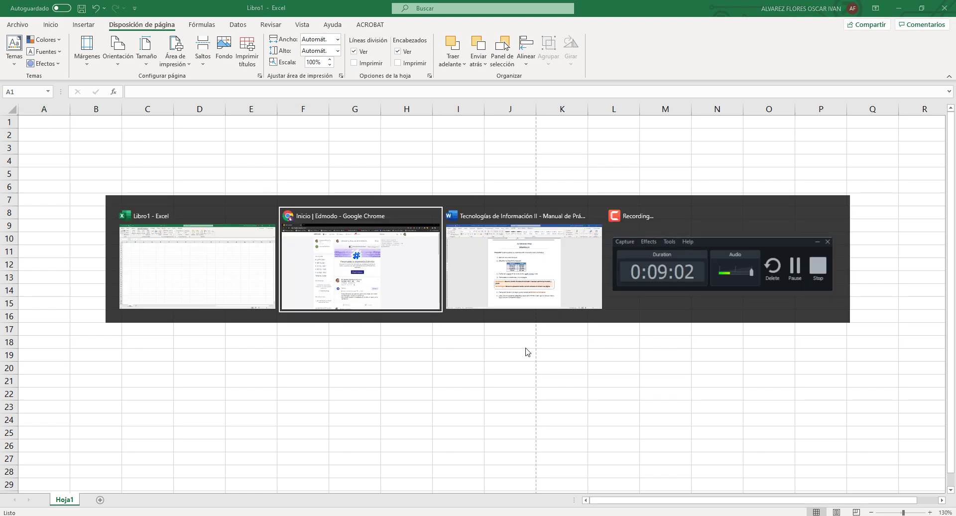
pyautogui.hotkey('alt', 'Tab')
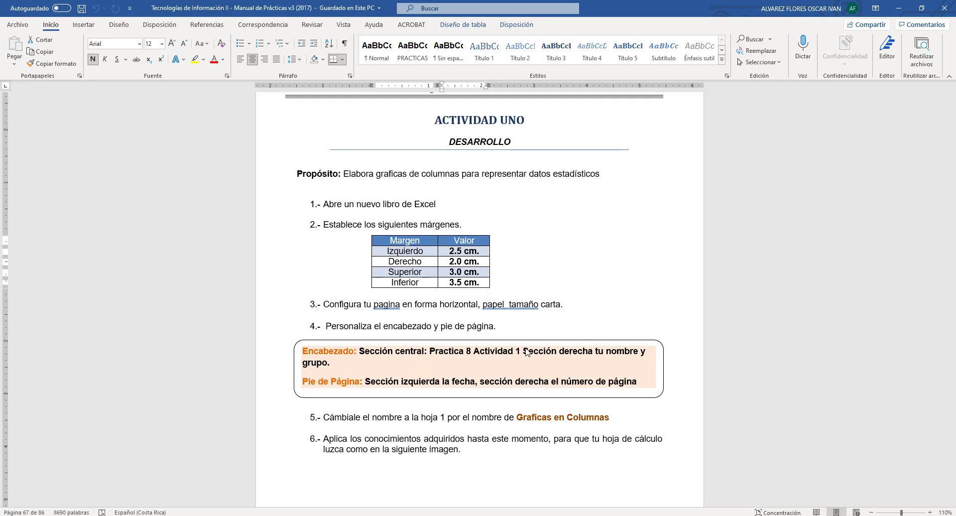
pyautogui.scroll(-2, 546, 364)
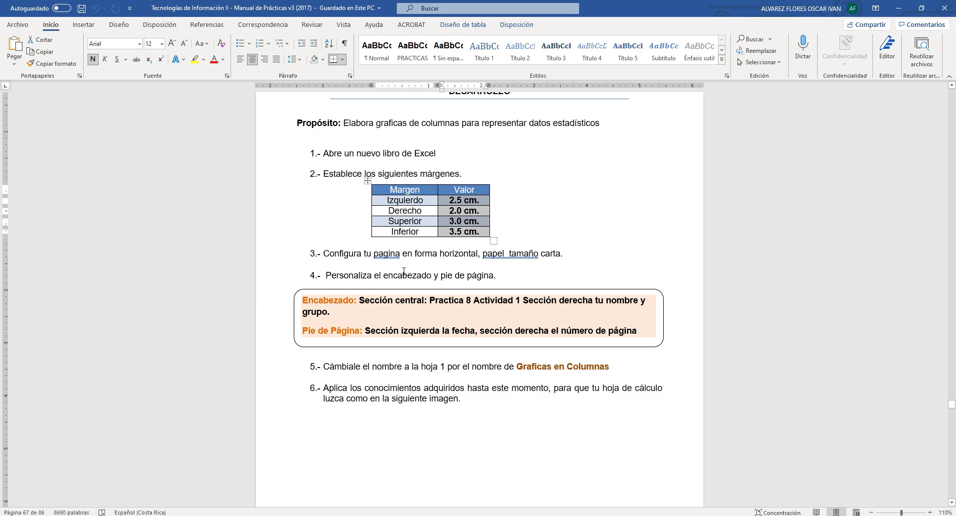
pyautogui.click(355, 305)
pyautogui.click(339, 332)
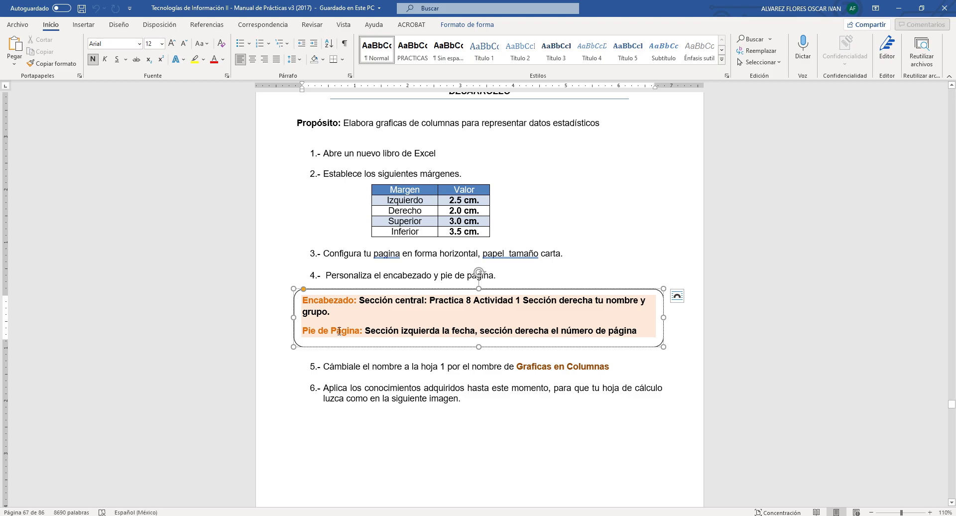
pyautogui.scroll(-1, 339, 332)
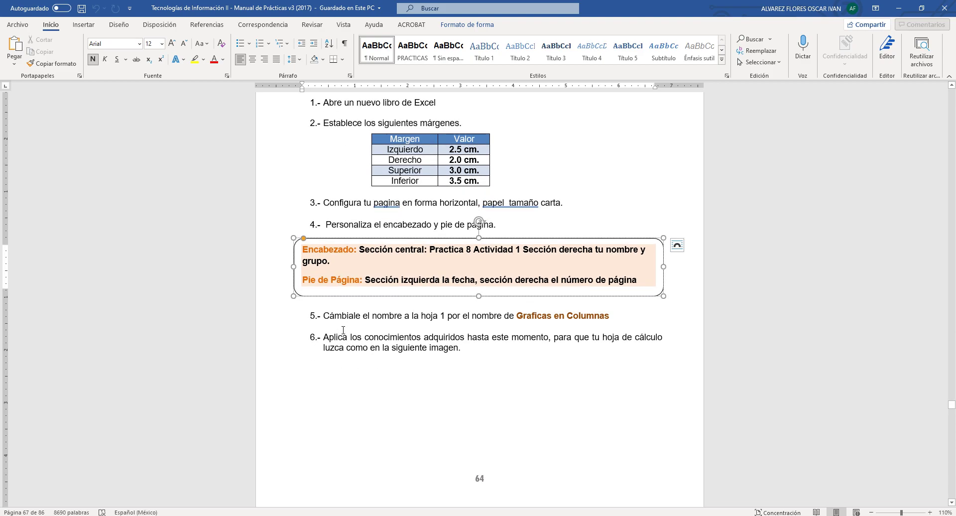
pyautogui.scroll(-1, 416, 289)
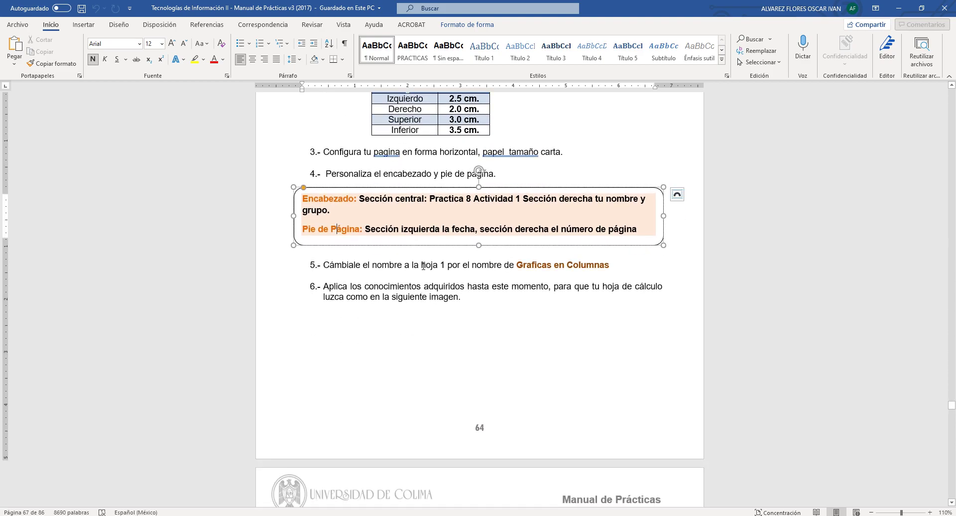
# Review instructions 5 and 6 in the manual and the sample statistics table that follows them.
pyautogui.moveTo(422, 265); pyautogui.dragTo(551, 264)
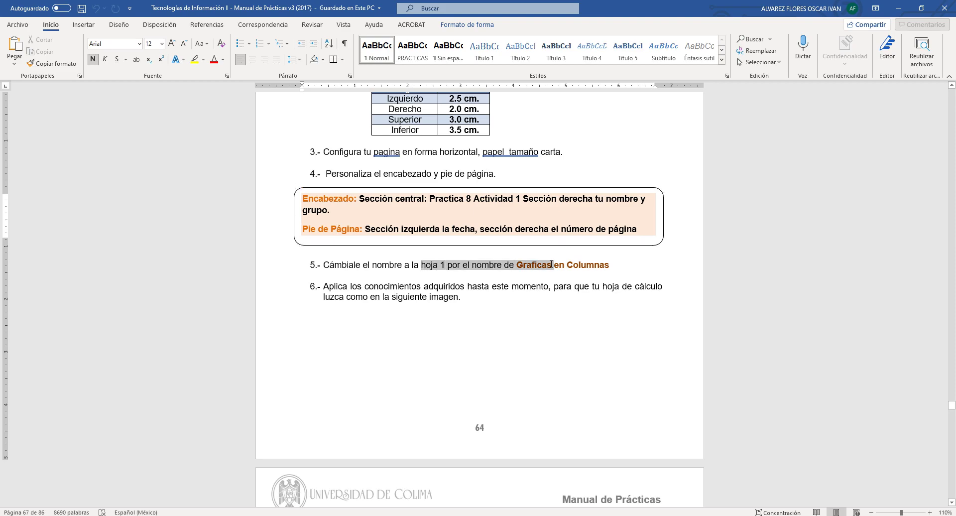
pyautogui.scroll(-1, 512, 250)
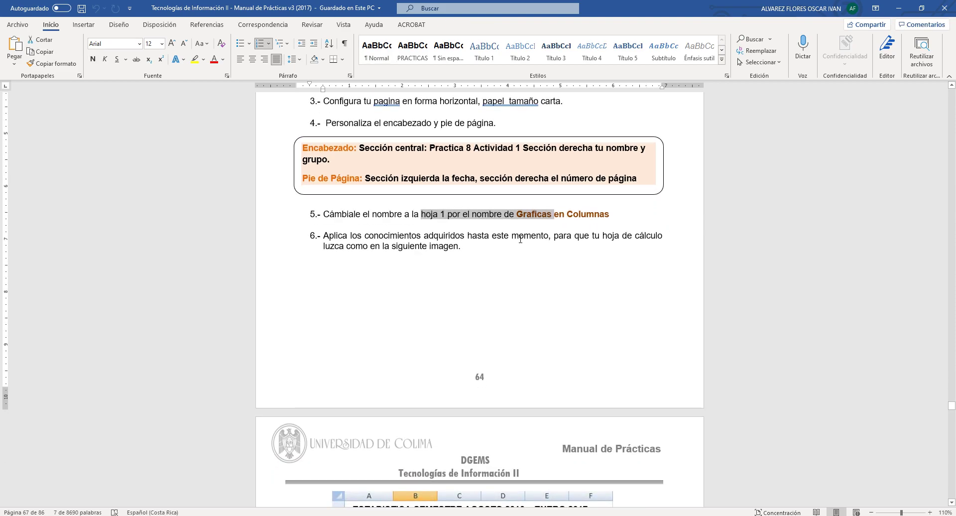
pyautogui.click(558, 217)
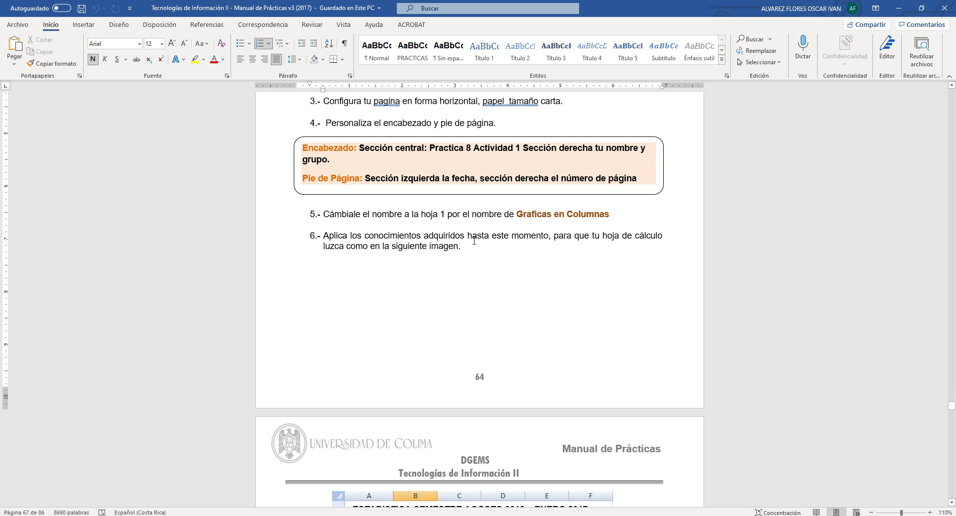
pyautogui.scroll(-1, 410, 253)
pyautogui.scroll(-4, 411, 253)
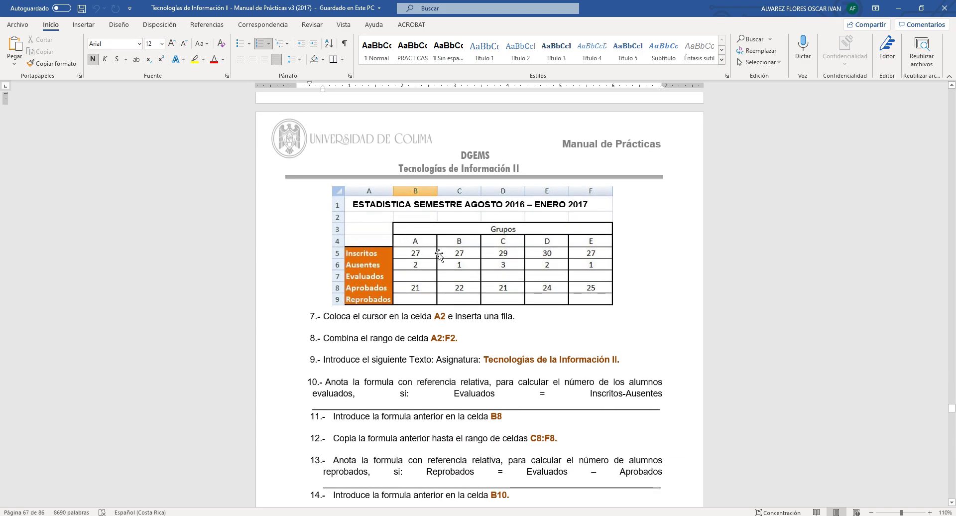
pyautogui.click(467, 259)
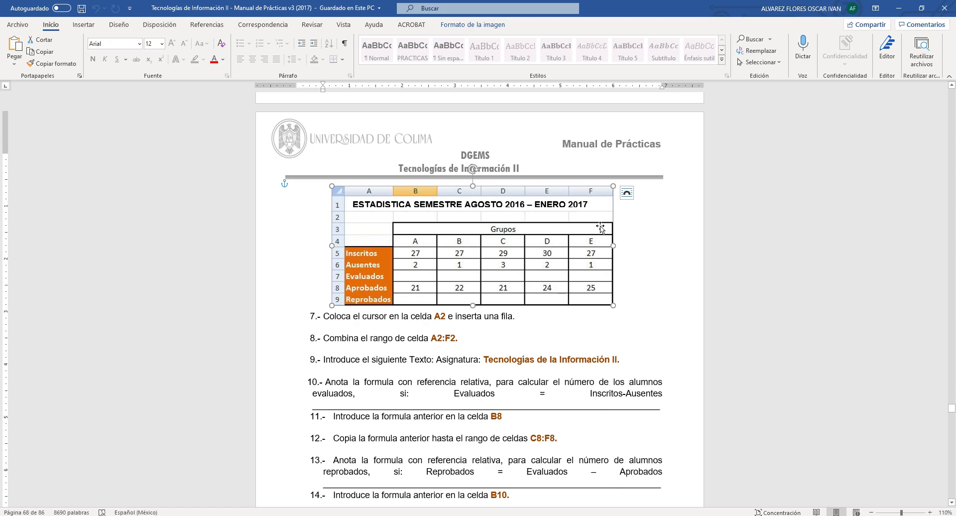
# Switch to the Excel workbook and enter the title "ESTADISTICA SEMESTRE AGOSTO 2016 - ENERO 2017" in cell A1.
pyautogui.hotkey('alt', 'Tab')
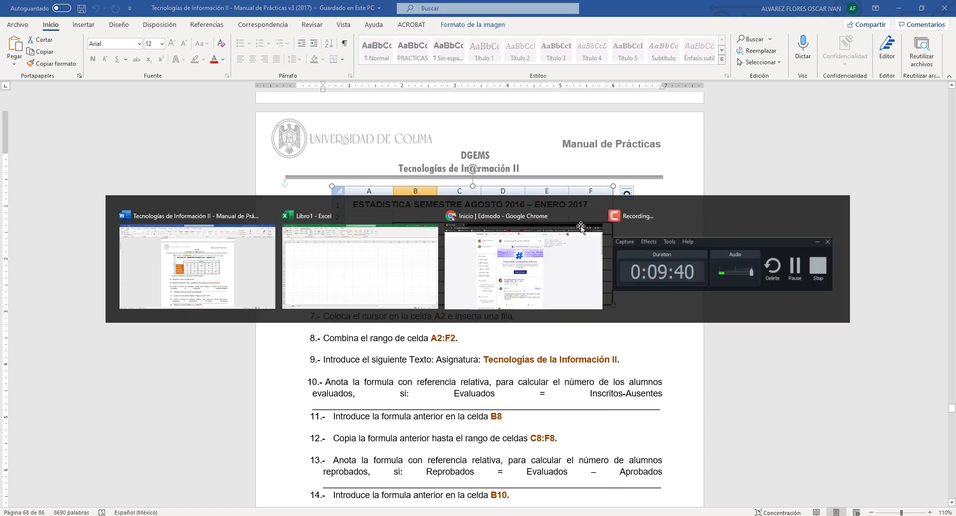
pyautogui.click(361, 247)
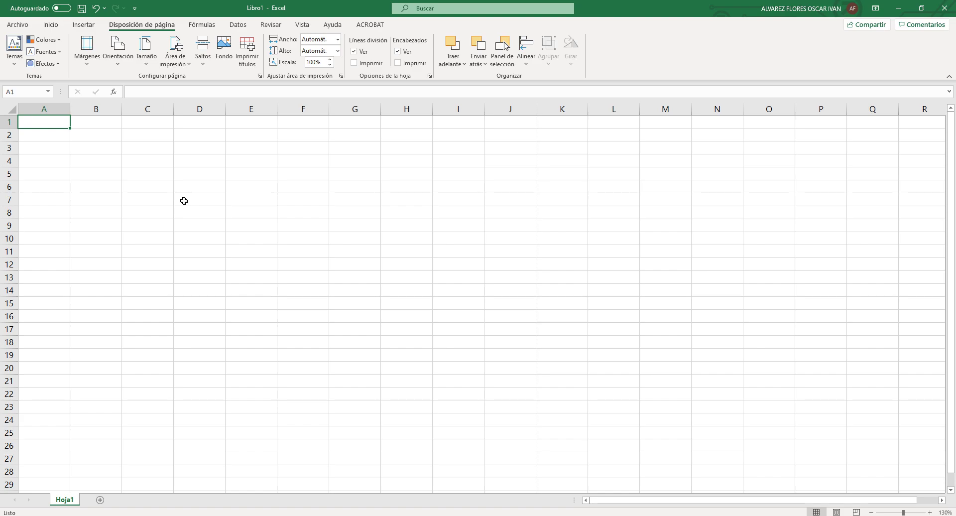
pyautogui.write('ESTADISTICA SEMESTRE AGOSTO 2016 /')
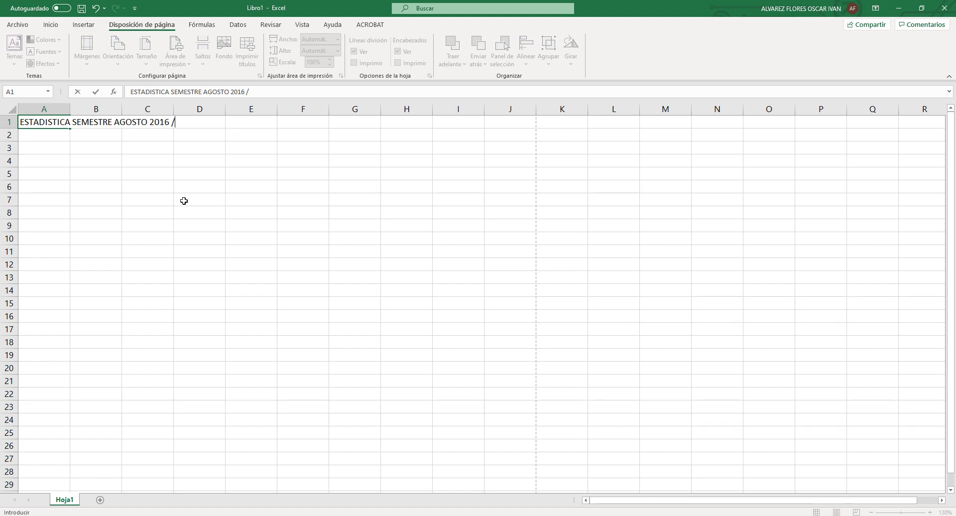
pyautogui.write('ENERO 2')
pyautogui.hotkey('alt', 'Tab')
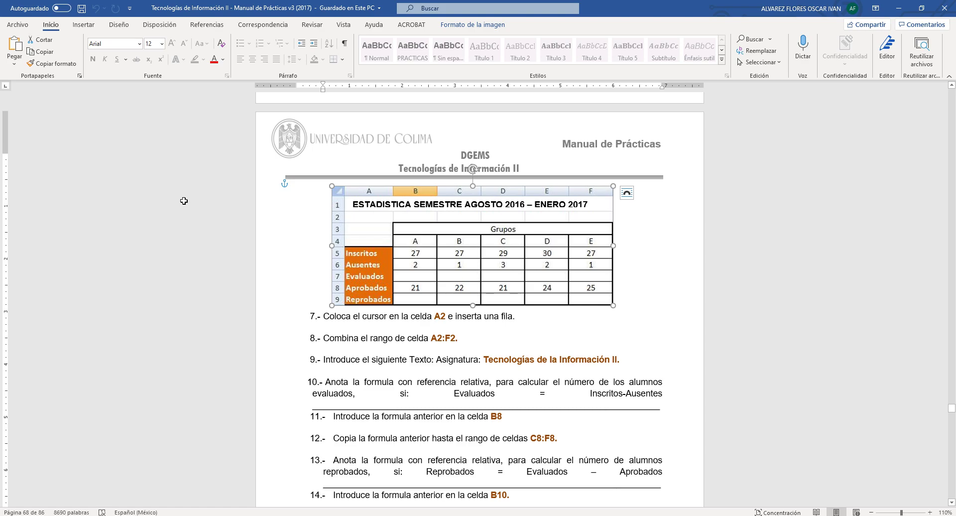
pyautogui.hotkey('alt', 'Tab')
pyautogui.press('Up')
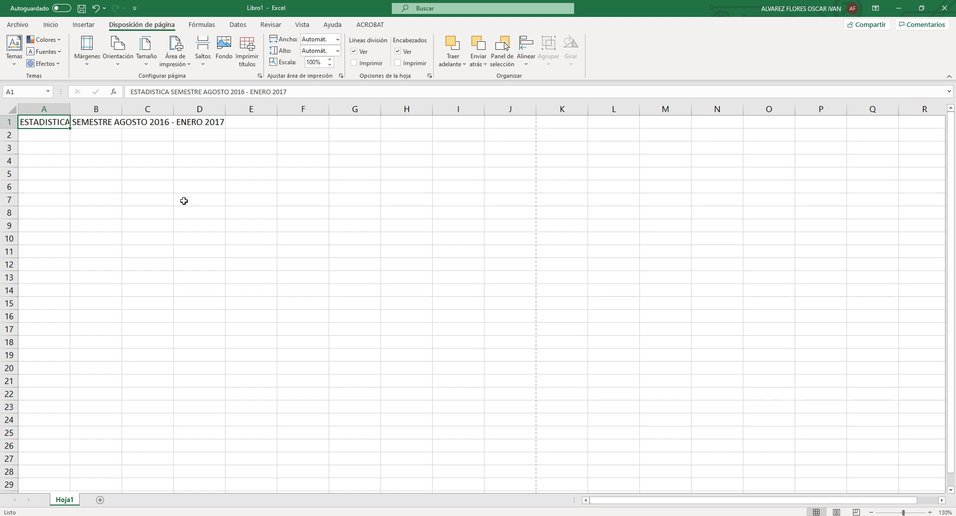
# Check the row labels in the manual's sample table and enter "Inscritos" in cell A5 of the workbook.
pyautogui.hotkey('alt', 'Tab')
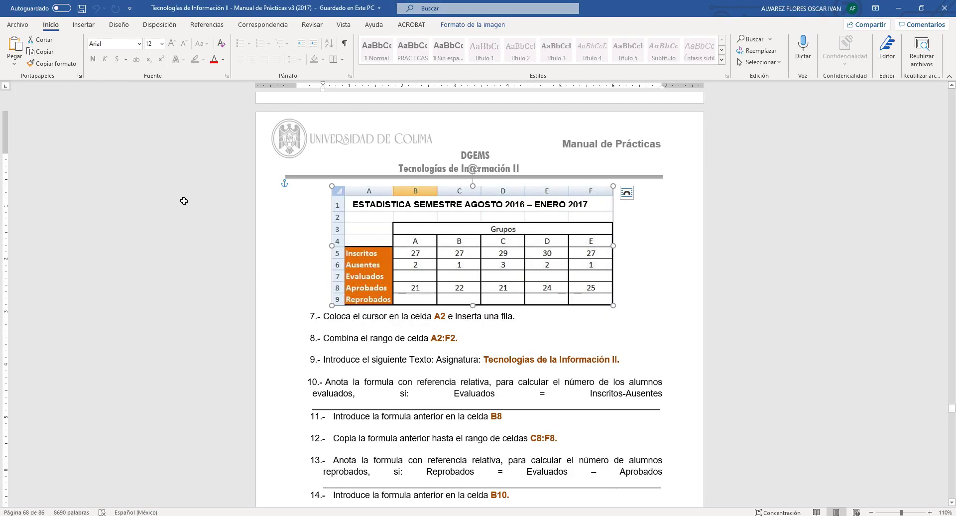
pyautogui.hotkey('alt', 'Tab')
pyautogui.hotkey('alt', 'Tab')
pyautogui.hotkey('alt', 'Tab')
pyautogui.press('Down')
pyautogui.press('Down')
pyautogui.press('Down')
pyautogui.press('Down')
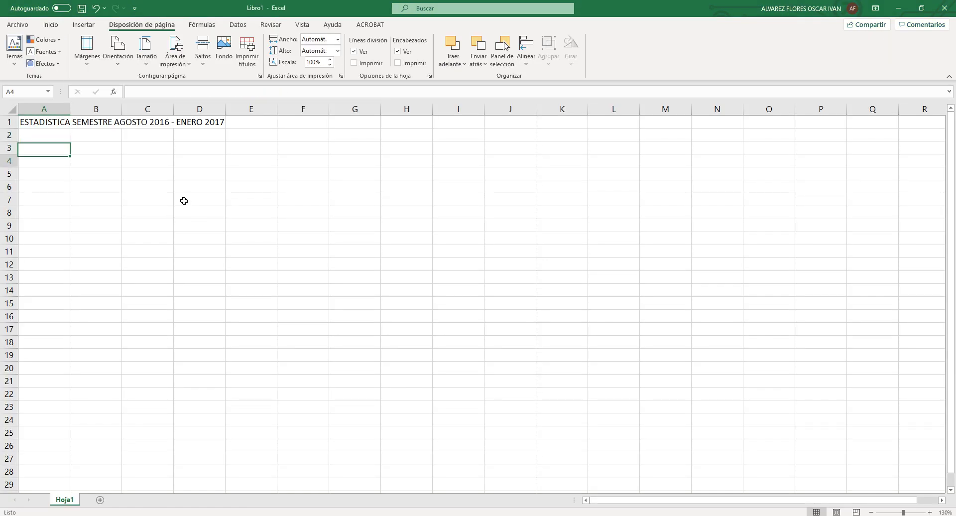
pyautogui.hotkey('alt', 'Tab')
pyautogui.hotkey('alt', 'Tab')
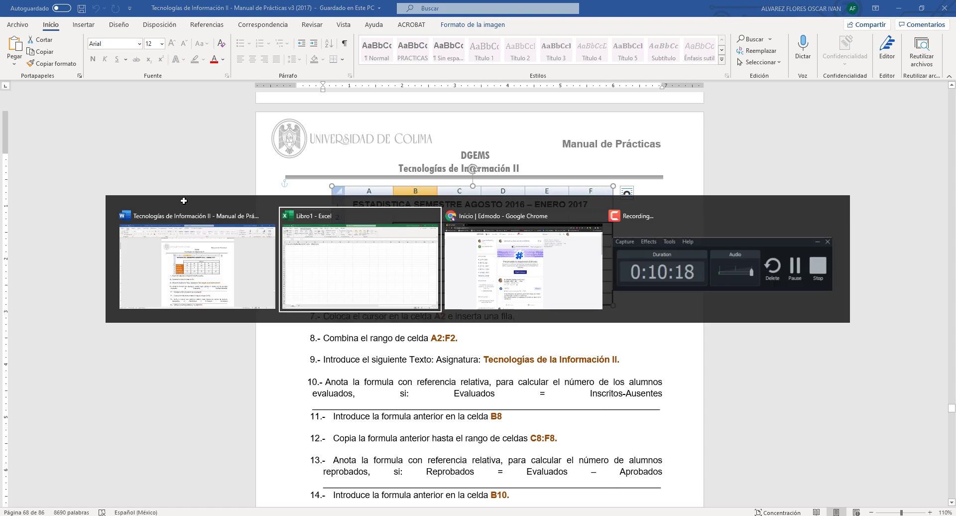
pyautogui.write('iNSC')
pyautogui.press('BackSpace')
pyautogui.press('BackSpace')
pyautogui.press('BackSpace')
pyautogui.press('BackSpace')
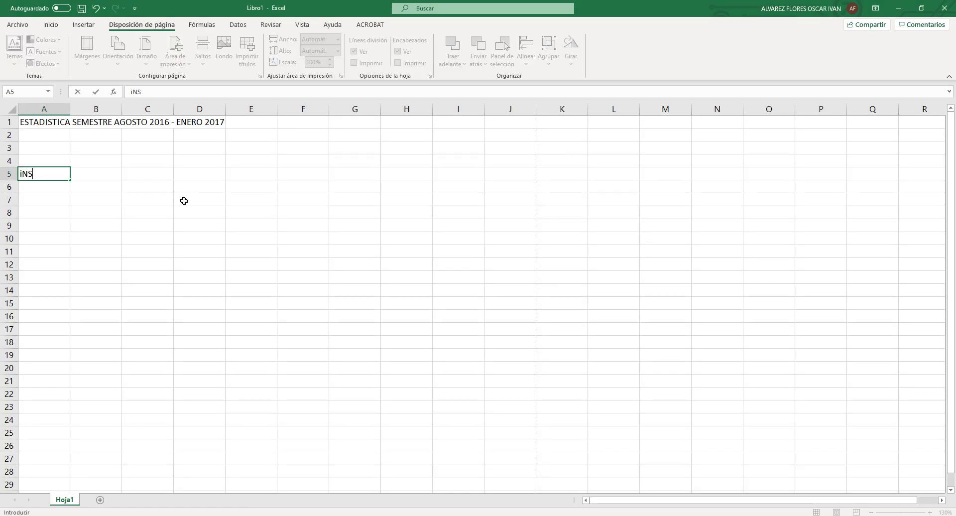
pyautogui.write('Instritos')
pyautogui.press('Return')
# Enter the row labels "Ausentes" in A6 and "Evaluados" in A7, following the manual's table.
pyautogui.hotkey('alt', 'Tab')
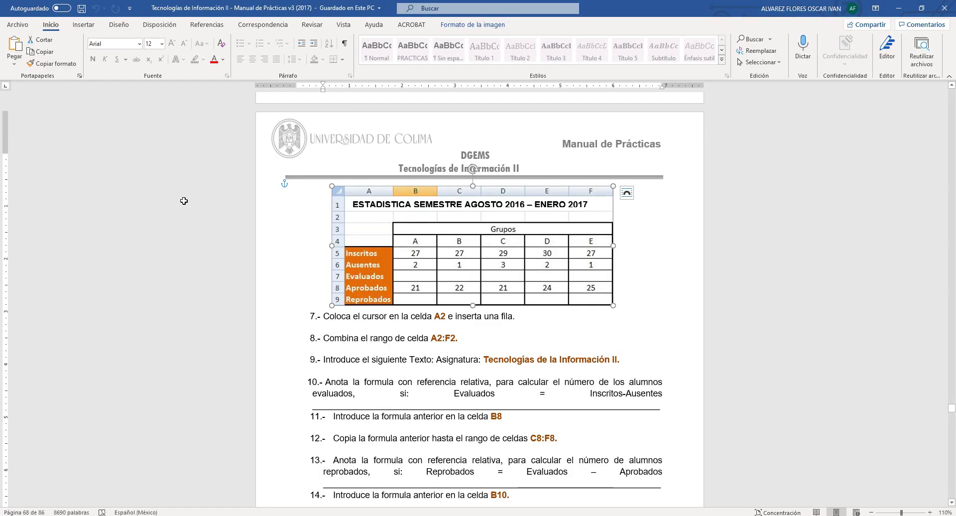
pyautogui.hotkey('alt', 'Tab')
pyautogui.write('Ausentes')
pyautogui.press('Return')
pyautogui.write('Evaluados')
pyautogui.press('Return')
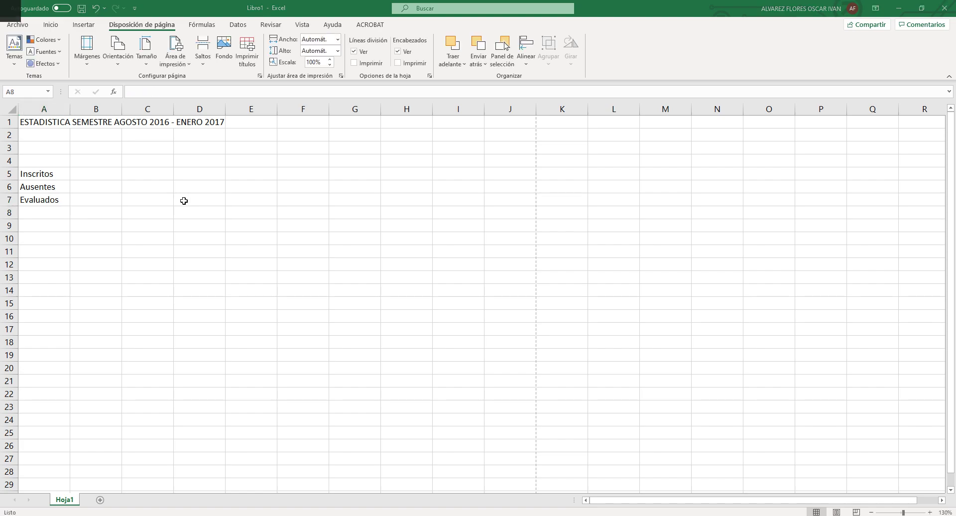
# Enter the row labels "Aprobados" in A8 and "Reprobados" in A9, following the manual's table.
pyautogui.hotkey('alt', 'Tab')
pyautogui.hotkey('alt', 'Tab')
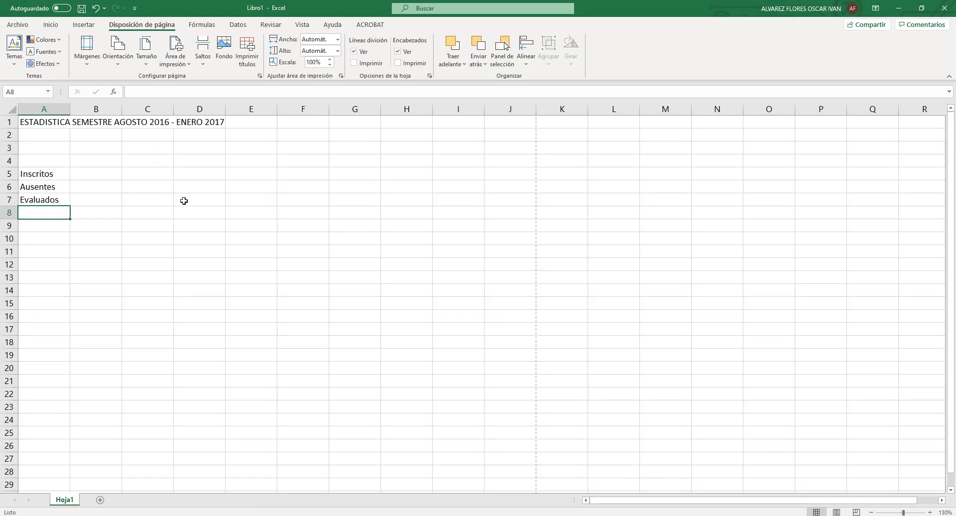
pyautogui.write('Aprobados')
pyautogui.press('Return')
pyautogui.write('Reprobados')
pyautogui.press('Return')
# Check the manual's table and enter the group letters A, B, C, D and E across cells B4 to F4.
pyautogui.hotkey('alt', 'Tab')
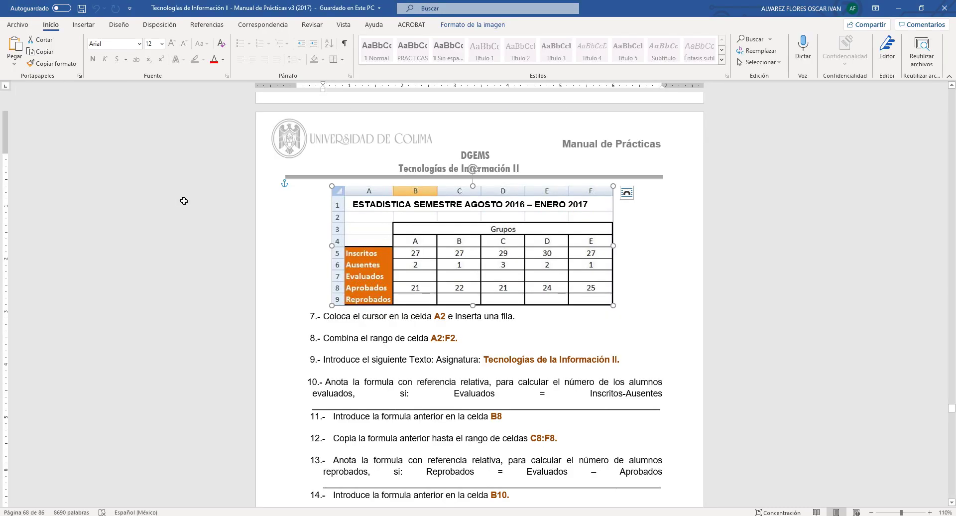
pyautogui.hotkey('alt', 'Tab')
pyautogui.press('Up')
pyautogui.press('Up')
pyautogui.press('Up')
pyautogui.press('Right')
pyautogui.press('Up')
pyautogui.press('Up')
pyautogui.press('Up')
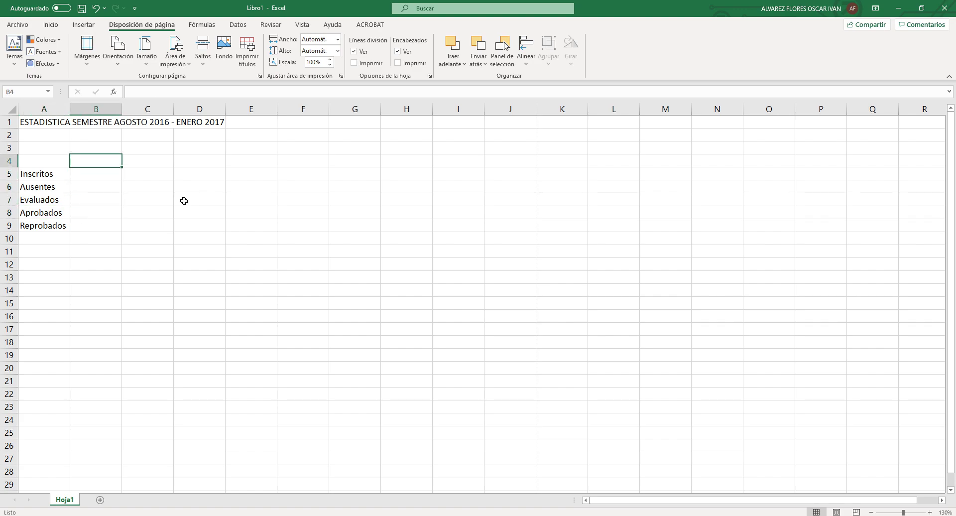
pyautogui.write('A')
pyautogui.press('Tab')
pyautogui.write('B')
pyautogui.press('Tab')
pyautogui.write('C')
pyautogui.press('Tab')
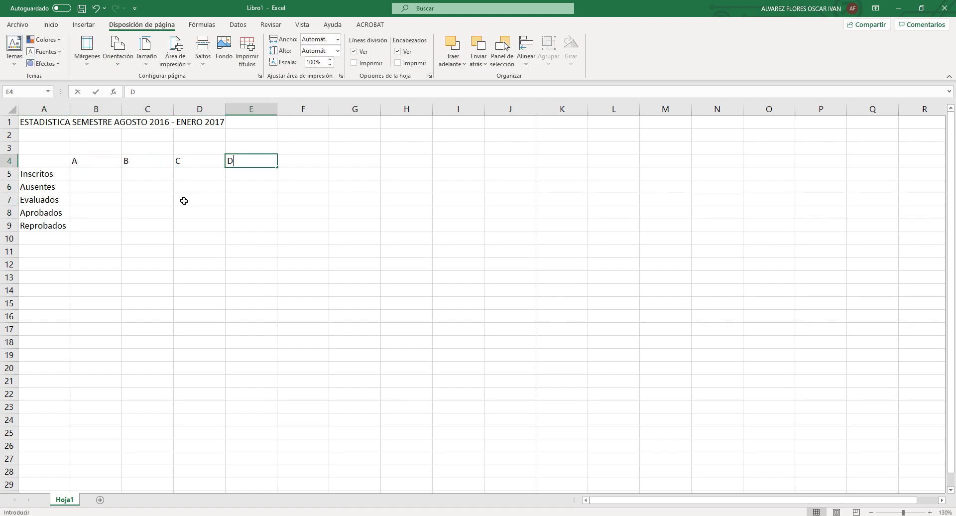
pyautogui.write('D')
pyautogui.press('Tab')
pyautogui.write('E')
# Enter the heading "Grupos" in cell B3, above the group letters.
pyautogui.press('Up')
pyautogui.press('Left')
pyautogui.press('Left')
pyautogui.press('Left')
pyautogui.press('Left')
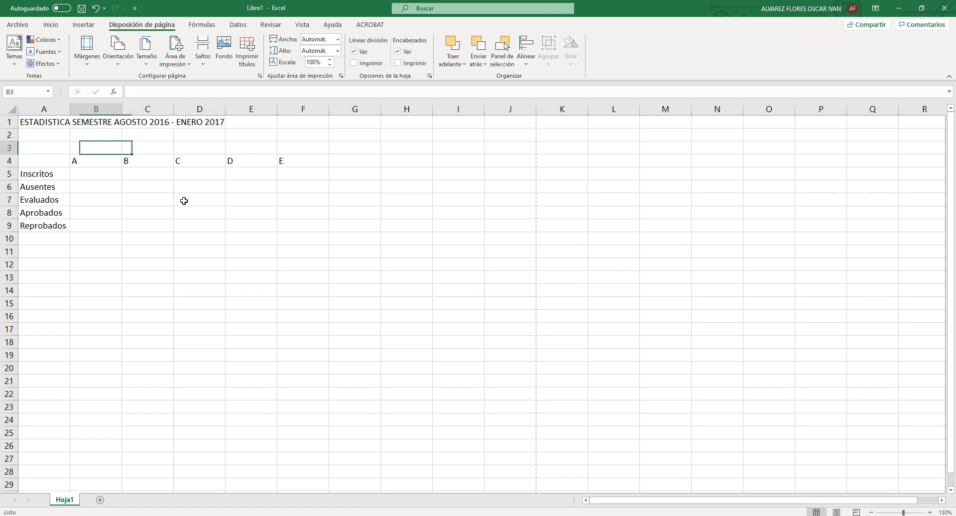
pyautogui.hotkey('alt', 'Tab')
pyautogui.hotkey('alt', 'Tab')
pyautogui.write('Grupos')
pyautogui.press('Return')
pyautogui.press('Up')
# Check the heading layout in the manual's image, and merge and center "Grupos" across B3:F3 in the workbook.
pyautogui.hotkey('alt', 'Tab')
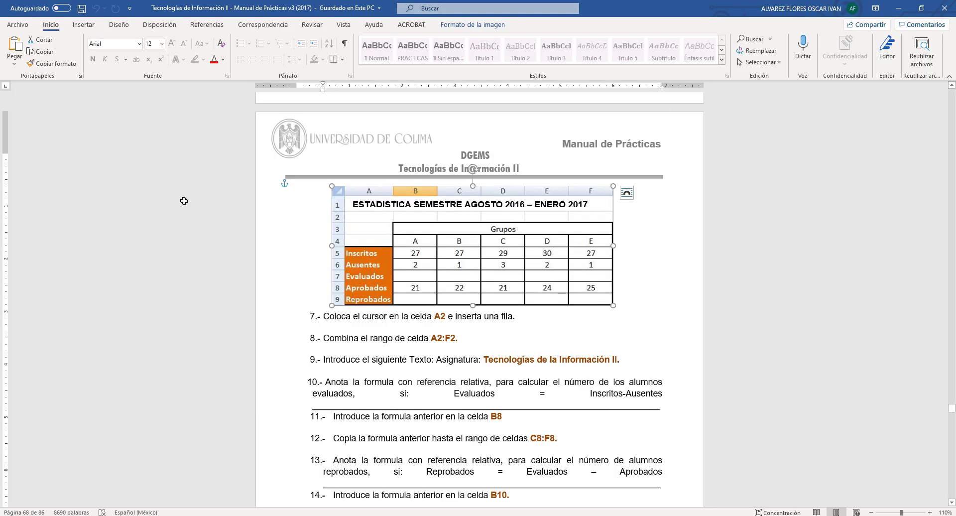
pyautogui.click(452, 321)
pyautogui.scroll(7, 453, 321)
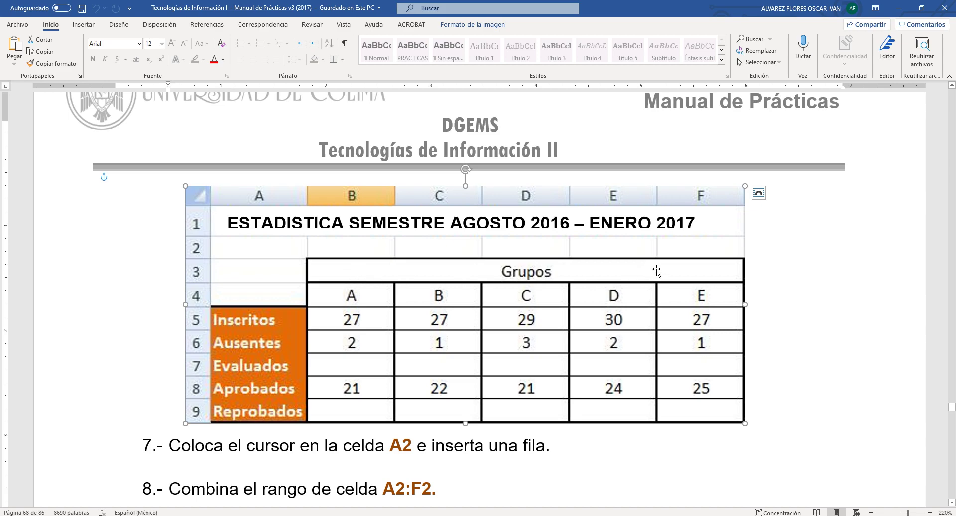
pyautogui.hotkey('alt', 'Tab')
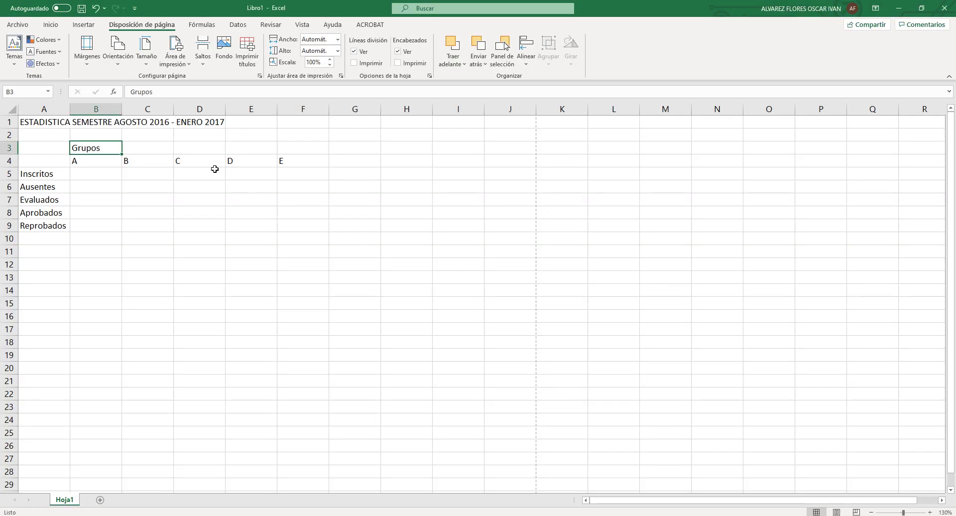
pyautogui.hotkey('shift', 'Right')
pyautogui.hotkey('shift', 'Right')
pyautogui.hotkey('shift', 'Right')
pyautogui.hotkey('shift', 'Right')
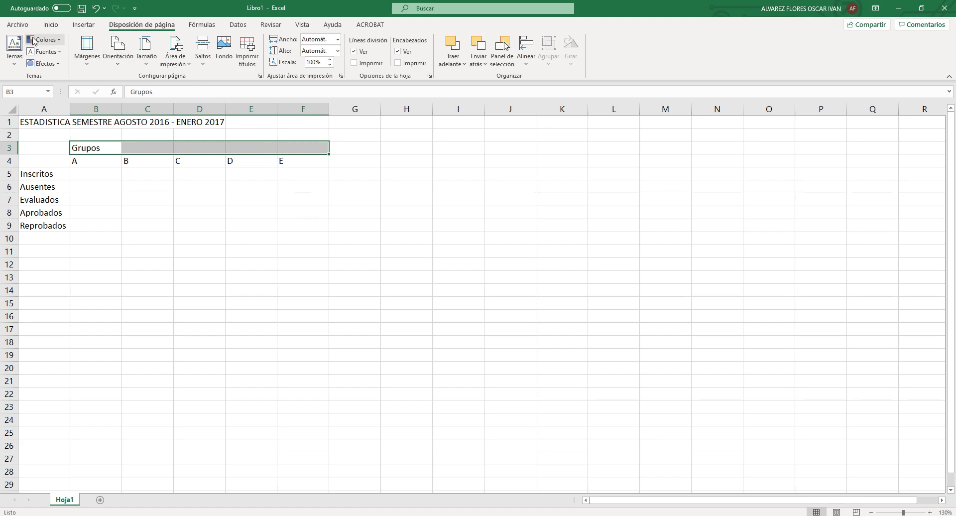
pyautogui.click(46, 25)
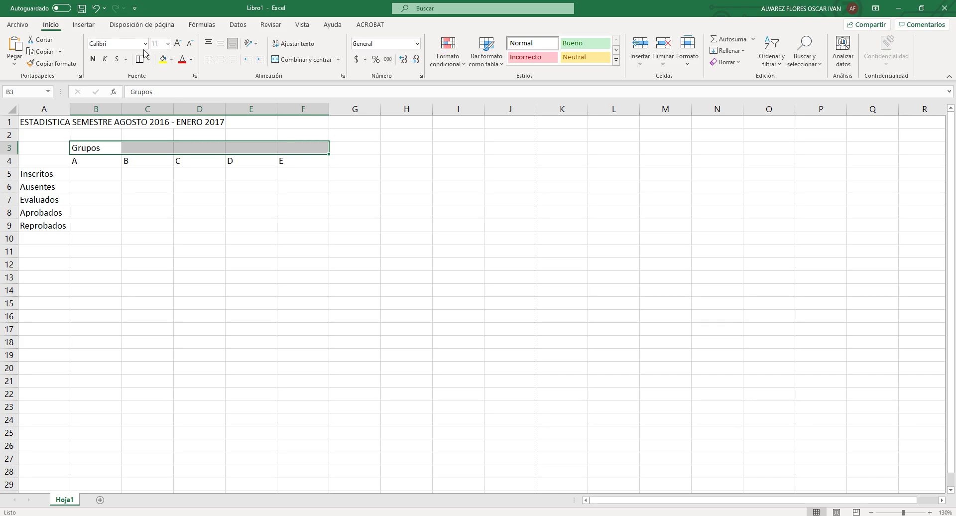
pyautogui.click(286, 60)
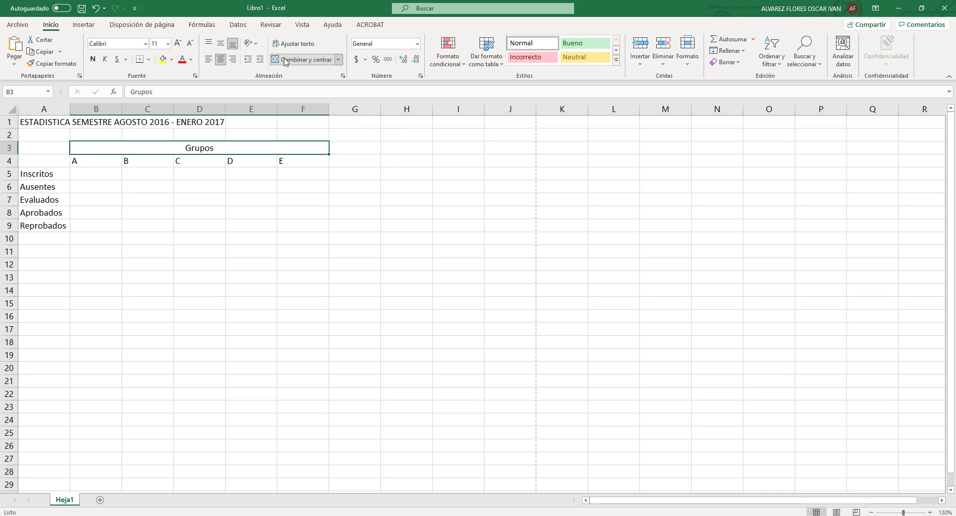
# Center the contents of the range B4:F9 horizontally.
pyautogui.hotkey('alt', 'Tab')
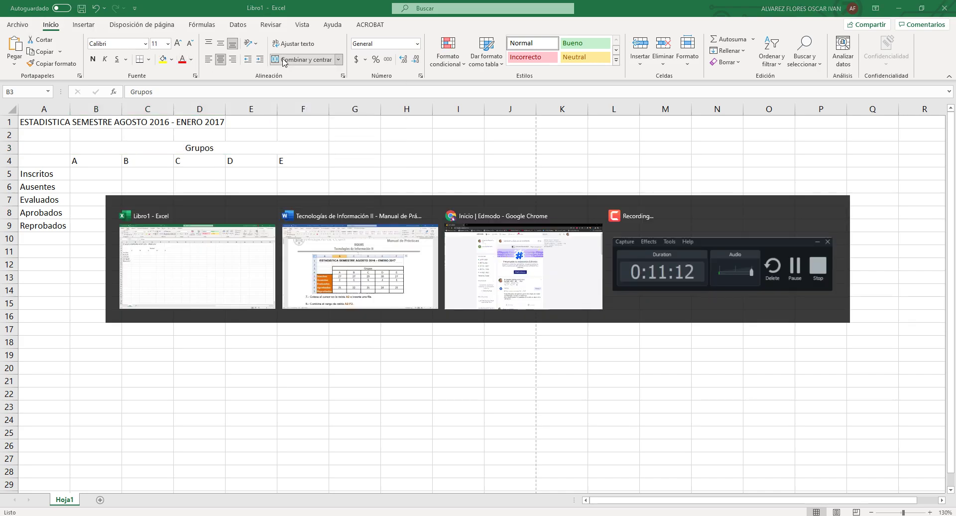
pyautogui.hotkey('alt', 'Tab')
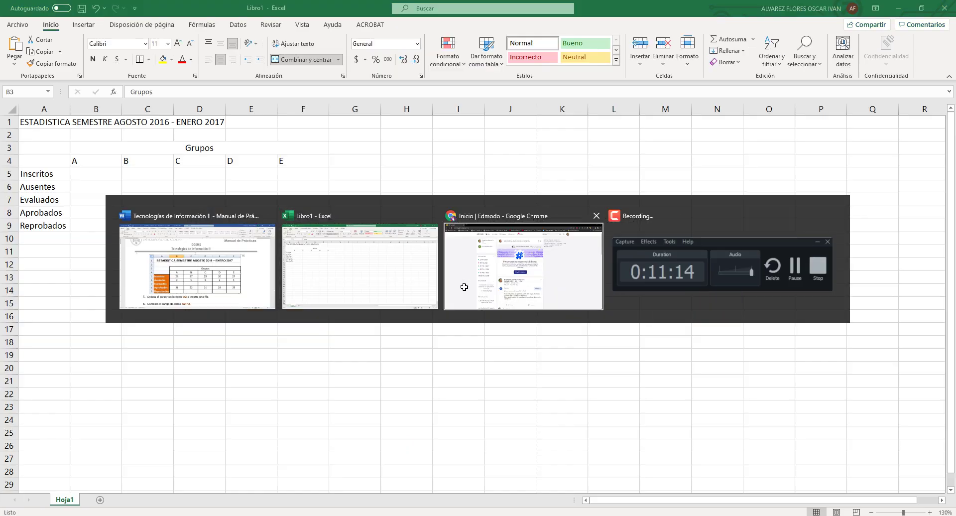
pyautogui.click(91, 163)
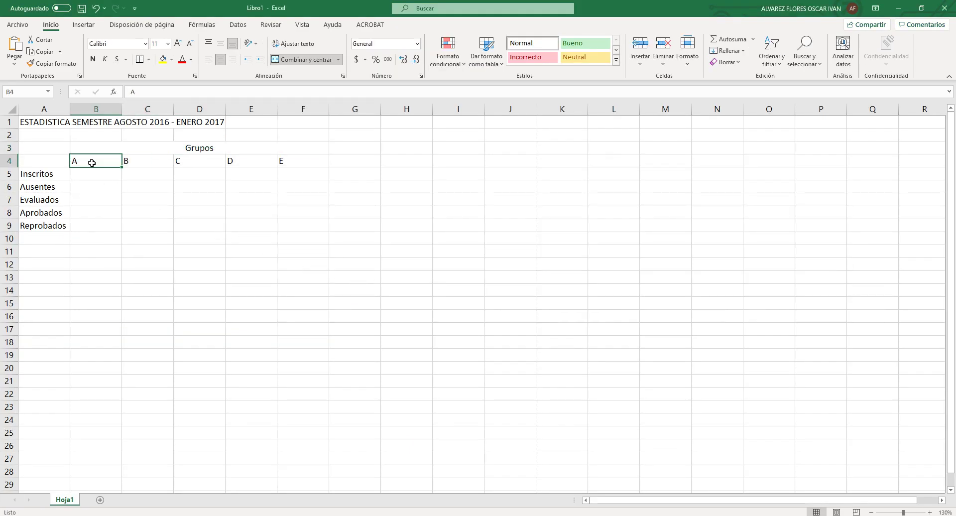
pyautogui.moveTo(92, 163); pyautogui.dragTo(289, 223)
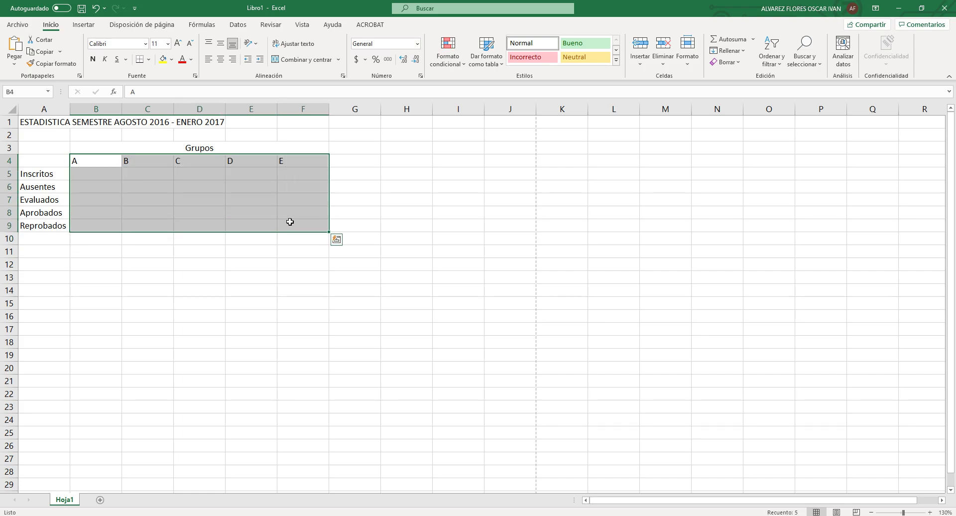
pyautogui.click(221, 59)
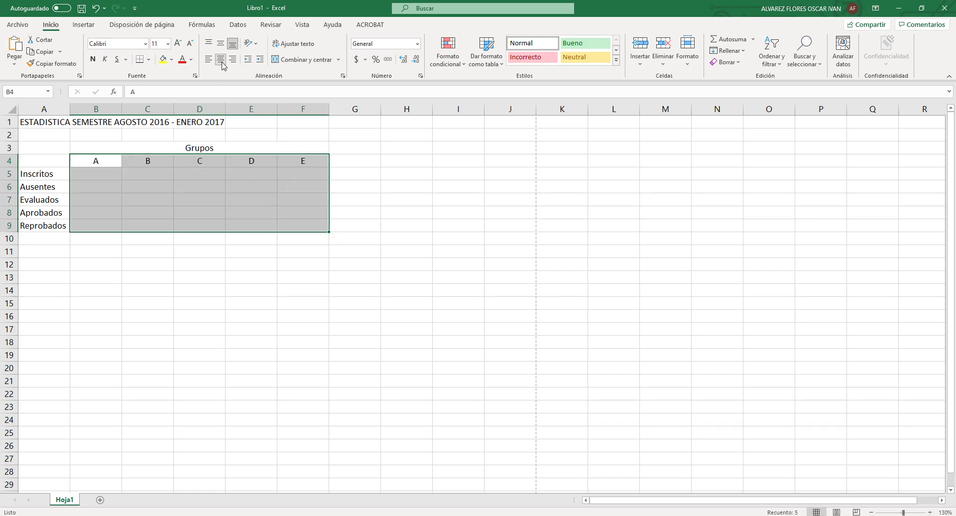
# Check the manual's table and enter the Inscritos values 27, 27, 29, 30 and 27 across cells B5 to F5.
pyautogui.click(97, 176)
pyautogui.hotkey('alt', 'Tab')
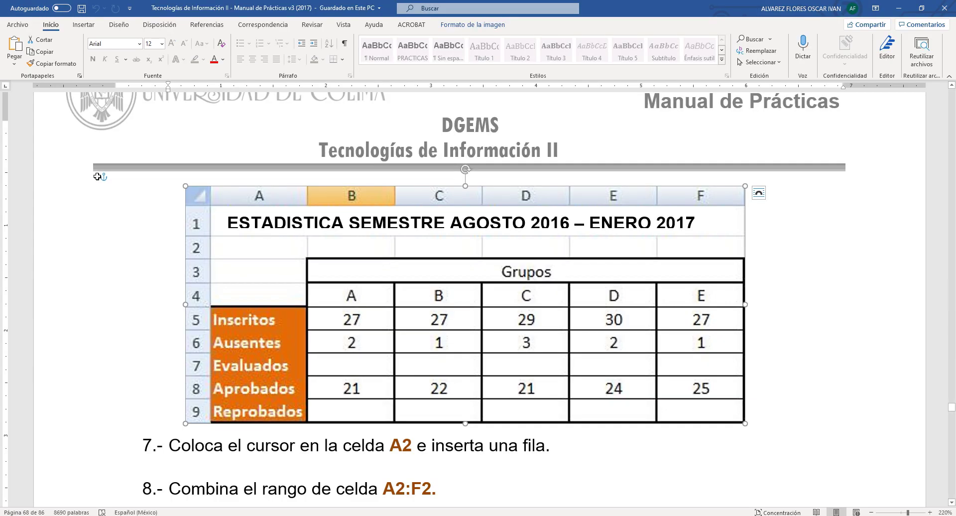
pyautogui.hotkey('alt', 'Tab')
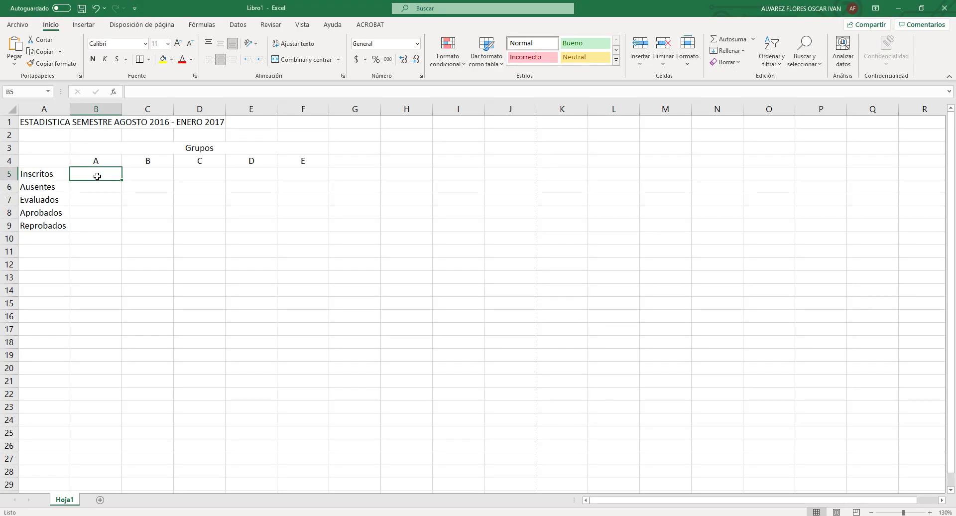
pyautogui.write('27')
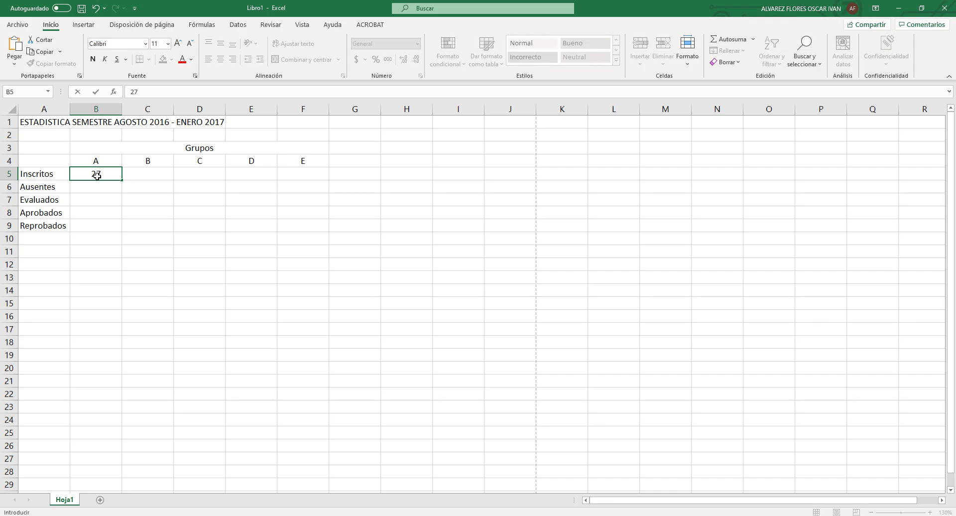
pyautogui.press('Tab')
pyautogui.write('27')
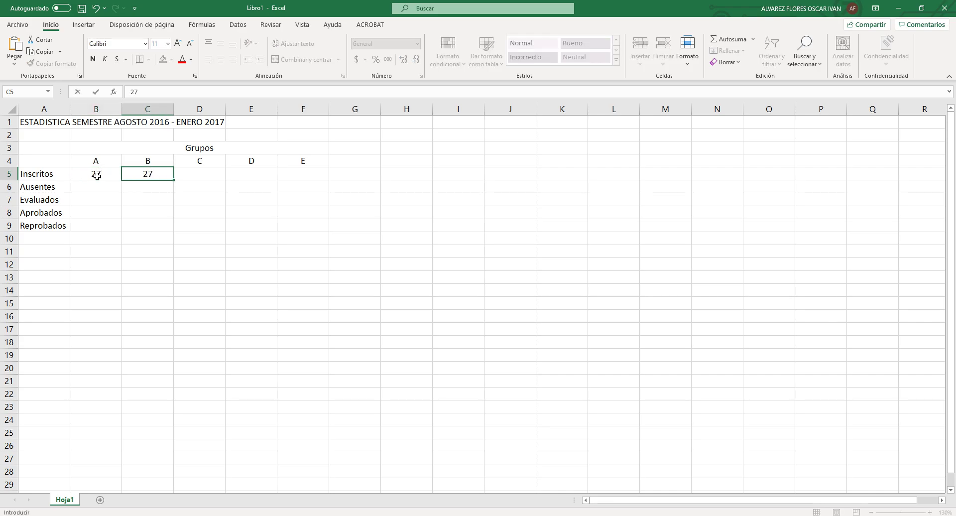
pyautogui.press('Tab')
pyautogui.write('29')
pyautogui.press('Tab')
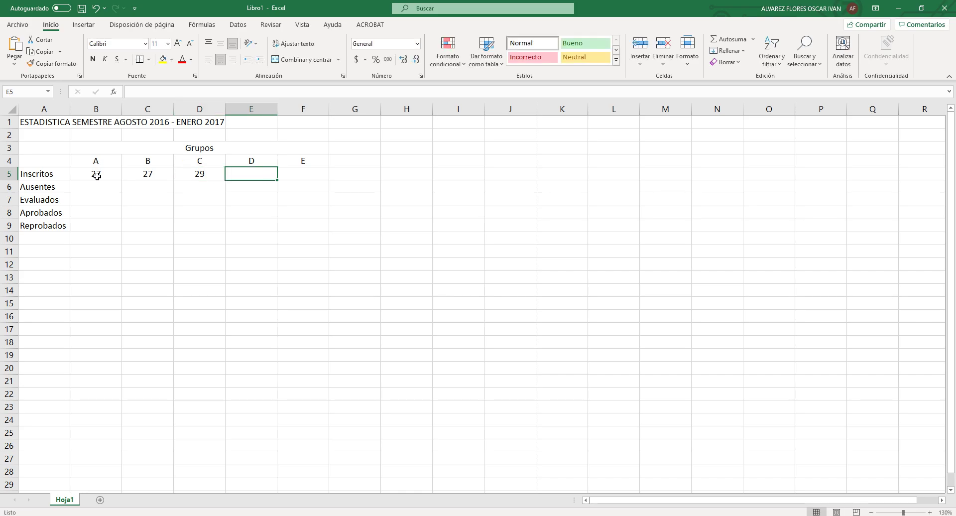
pyautogui.hotkey('alt', 'Tab')
pyautogui.hotkey('alt', 'Tab')
pyautogui.write('30')
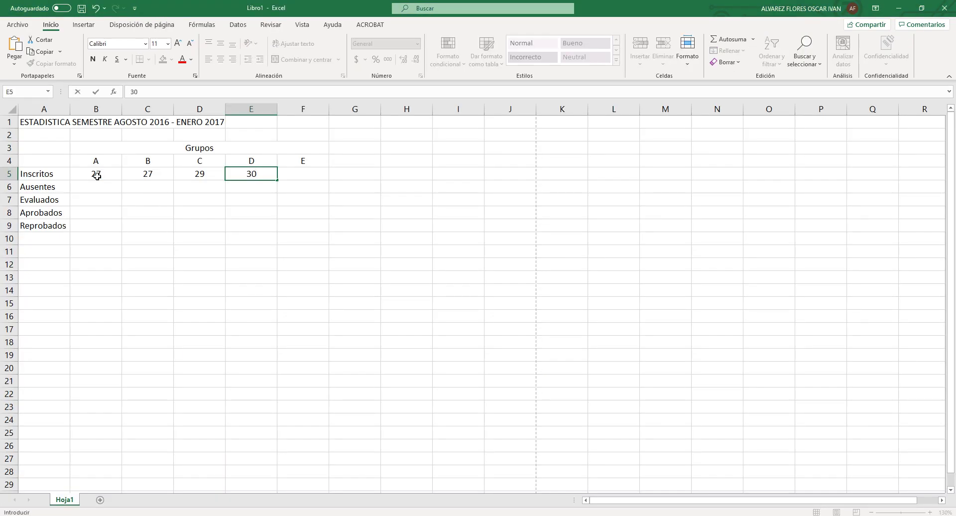
pyautogui.press('Tab')
pyautogui.write('27')
pyautogui.press('Return')
# Check the manual and enter the Ausentes values 2, 1, 3, 2 and 1 across cells B6 to F6.
pyautogui.press('Left')
pyautogui.press('Left')
pyautogui.press('Left')
pyautogui.press('Right')
pyautogui.hotkey('alt', 'Tab')
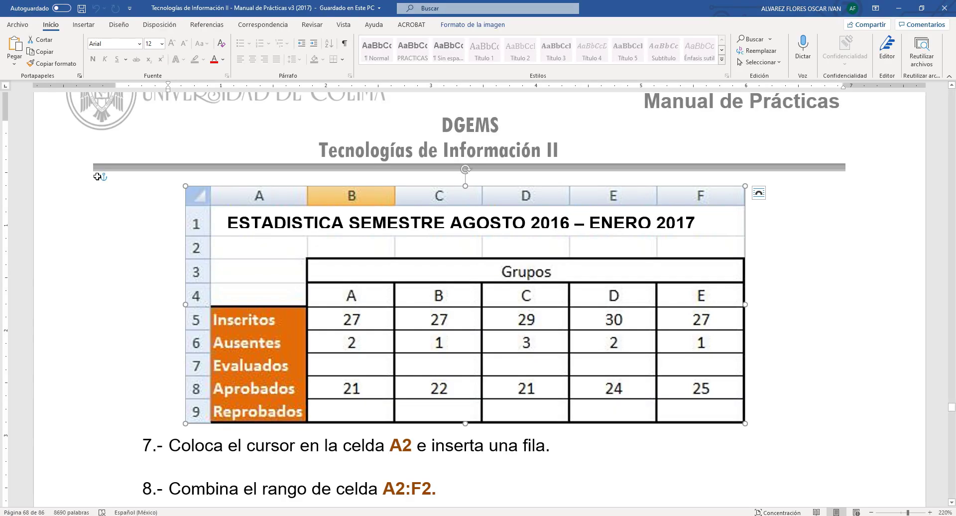
pyautogui.hotkey('alt', 'Tab')
pyautogui.write('2')
pyautogui.press('Tab')
pyautogui.write('1')
pyautogui.press('Tab')
pyautogui.write('3')
pyautogui.press('Tab')
pyautogui.write('2')
pyautogui.press('Tab')
pyautogui.write('1')
pyautogui.press('Return')
# Check the manual and enter the Aprobados values 21, 22, 21, 24 and 25 across cells B8 to F8.
pyautogui.hotkey('alt', 'Tab')
pyautogui.hotkey('alt', 'Tab')
pyautogui.press('Down')
pyautogui.press('Left')
pyautogui.press('Left')
pyautogui.press('Left')
pyautogui.press('Right')
pyautogui.write('21')
pyautogui.press('Tab')
pyautogui.write('22')
pyautogui.press('Tab')
pyautogui.hotkey('alt', 'Tab')
pyautogui.hotkey('alt', 'Tab')
pyautogui.write('21')
pyautogui.press('Tab')
pyautogui.write('24')
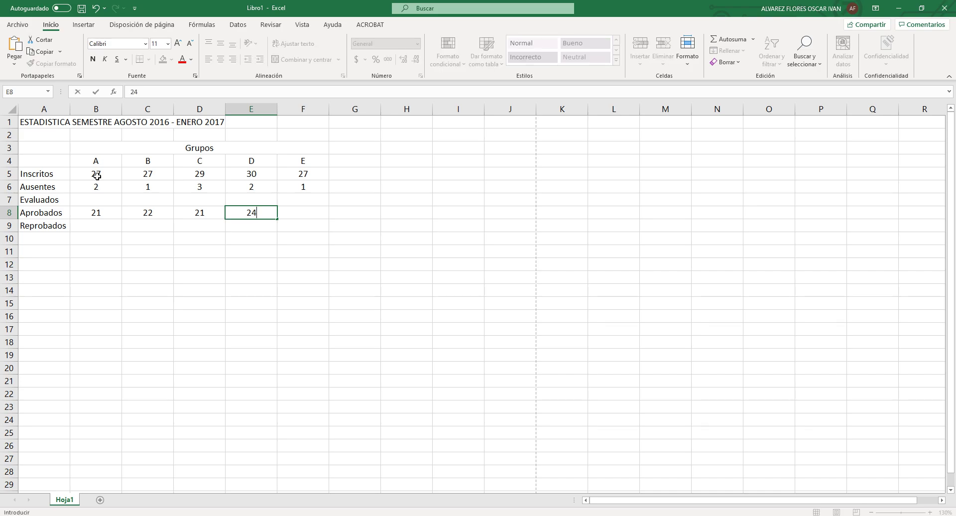
pyautogui.press('Tab')
pyautogui.write('25')
pyautogui.press('Up')
# Compare the label colours with the manual's table and fill the range A5:A9 with standard orange.
pyautogui.press('Up')
pyautogui.press('Left')
pyautogui.press('Left')
pyautogui.press('Left')
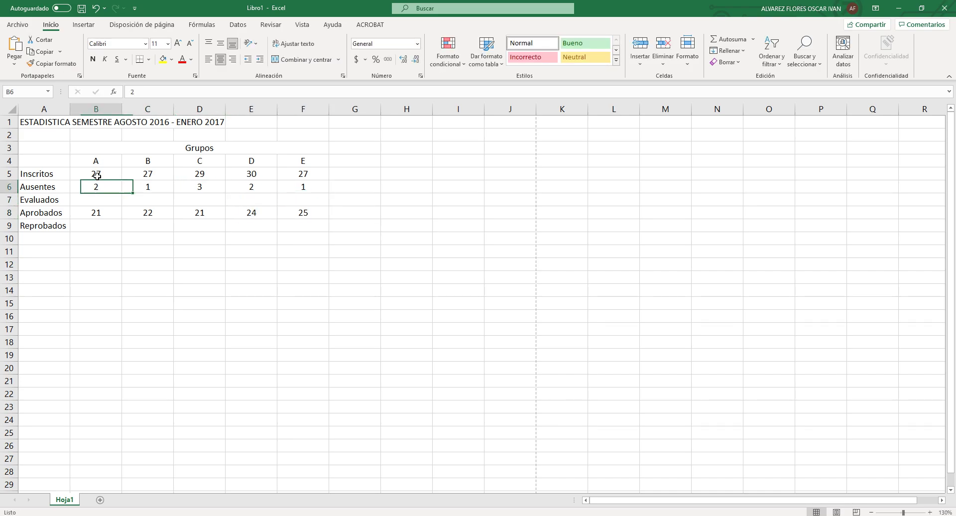
pyautogui.hotkey('alt', 'Tab')
pyautogui.hotkey('alt', 'Tab')
pyautogui.press('Left')
pyautogui.press('Up')
pyautogui.hotkey('shift', 'Down')
pyautogui.hotkey('shift', 'Down')
pyautogui.hotkey('shift', 'Down')
pyautogui.hotkey('shift', 'Down')
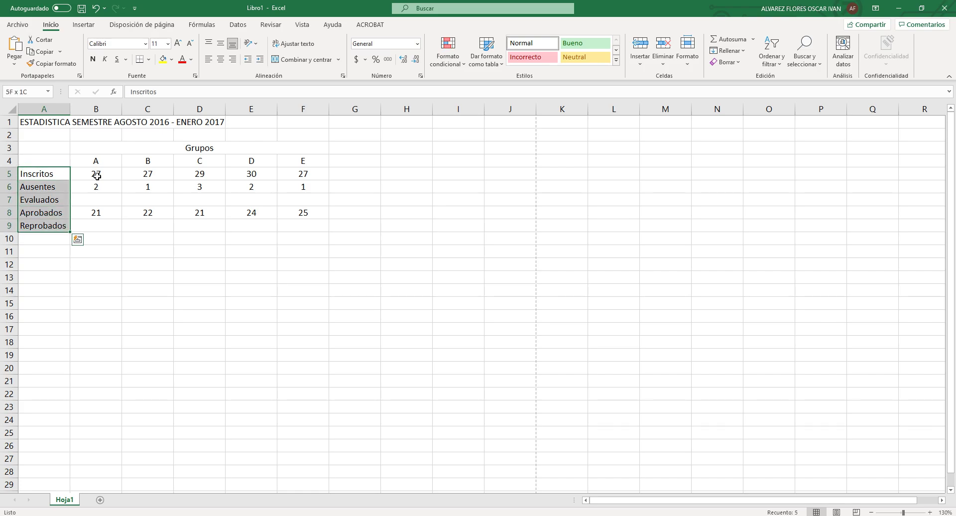
pyautogui.click(172, 61)
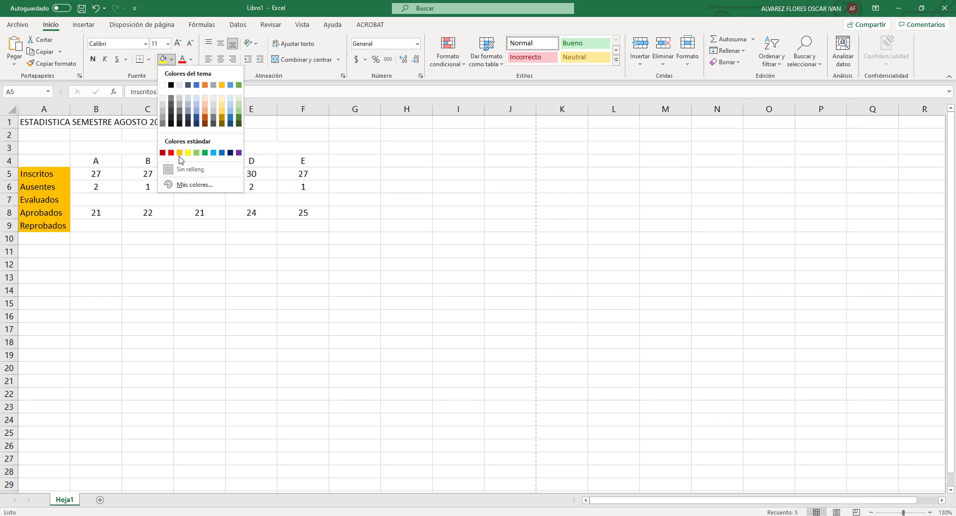
pyautogui.hotkey('alt', 'Tab')
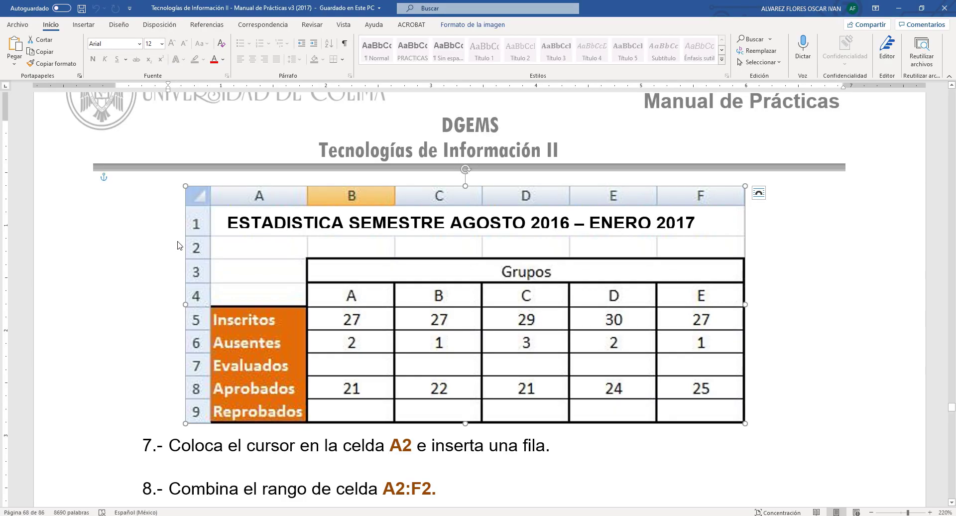
pyautogui.hotkey('alt', 'Tab')
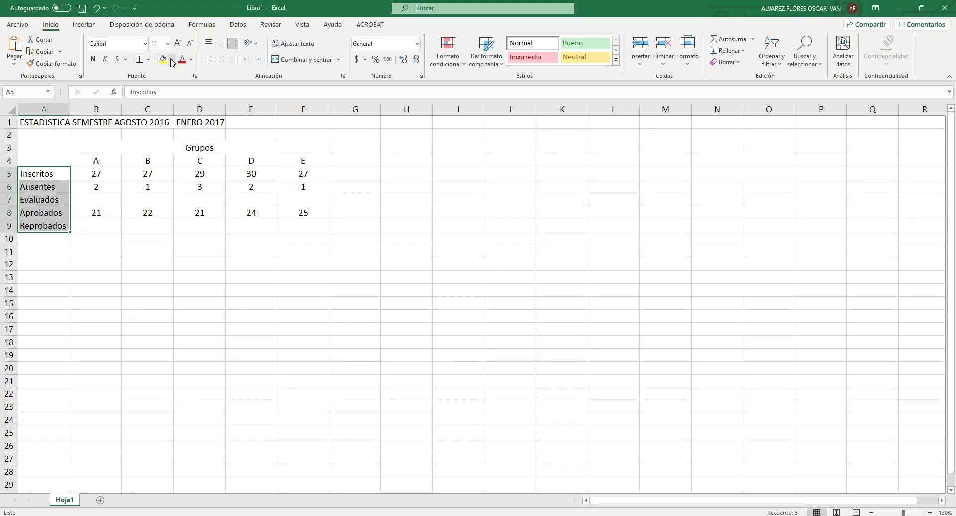
pyautogui.click(172, 61)
pyautogui.click(179, 153)
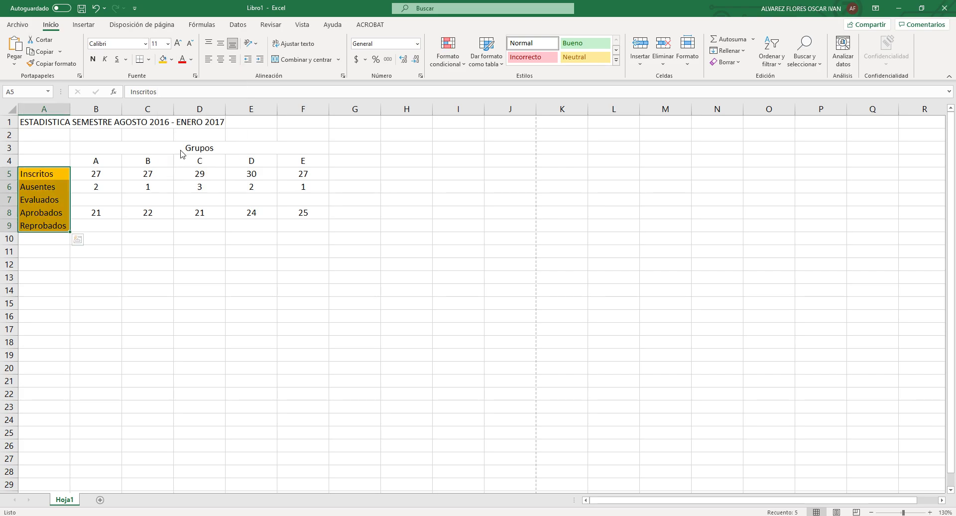
# Set the font colour of the row labels in A5:A9 to white.
pyautogui.click(190, 59)
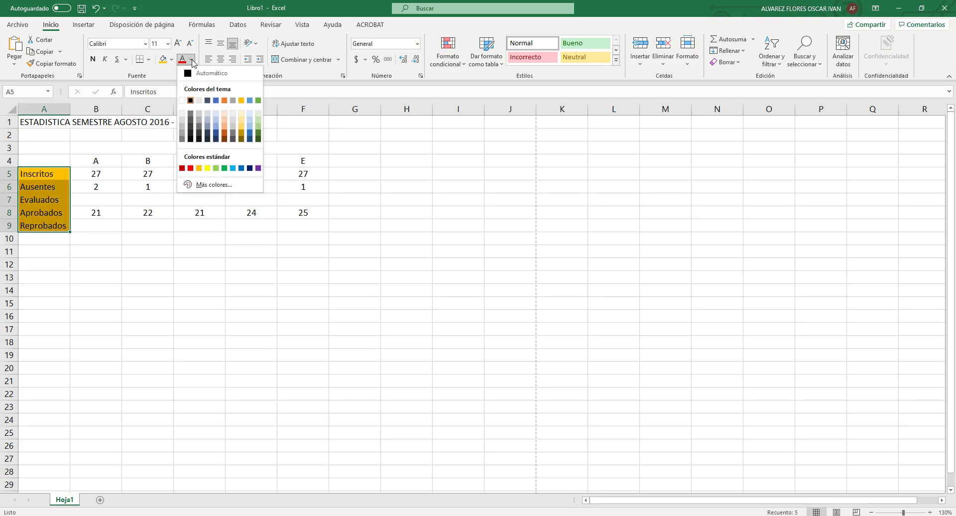
pyautogui.click(181, 100)
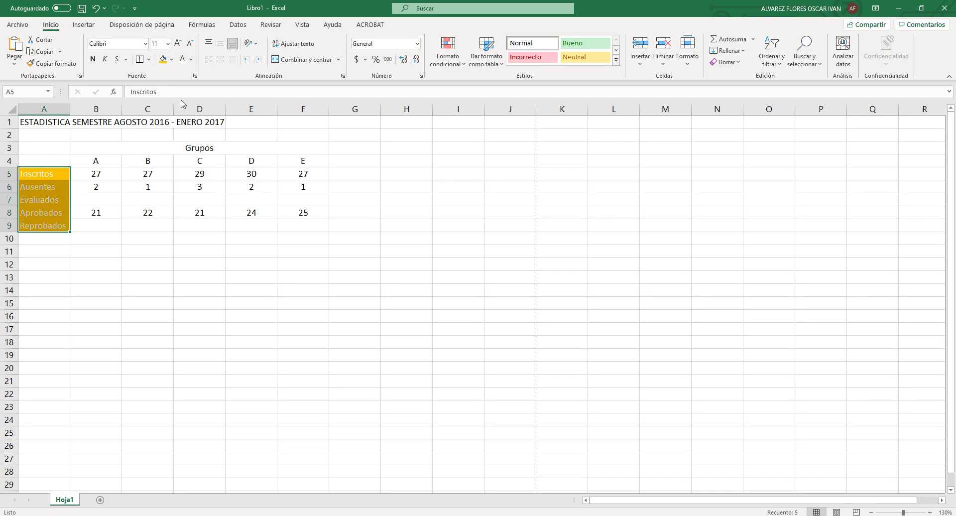
pyautogui.keyDown('ctrl'); pyautogui.scroll(9, 85, 175); pyautogui.keyUp('ctrl')
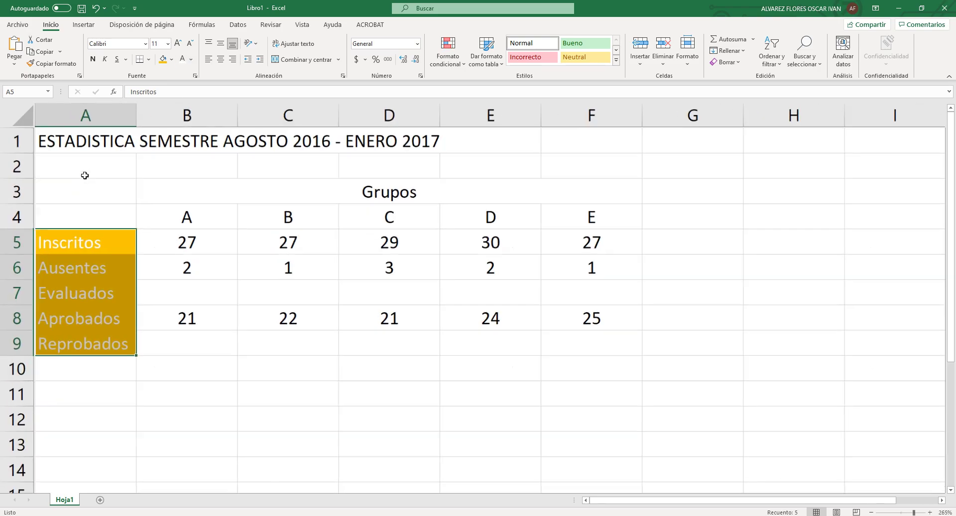
# Check the borders in the manual's table and apply a thick outside border to the merged "Grupos" heading.
pyautogui.hotkey('alt', 'Tab')
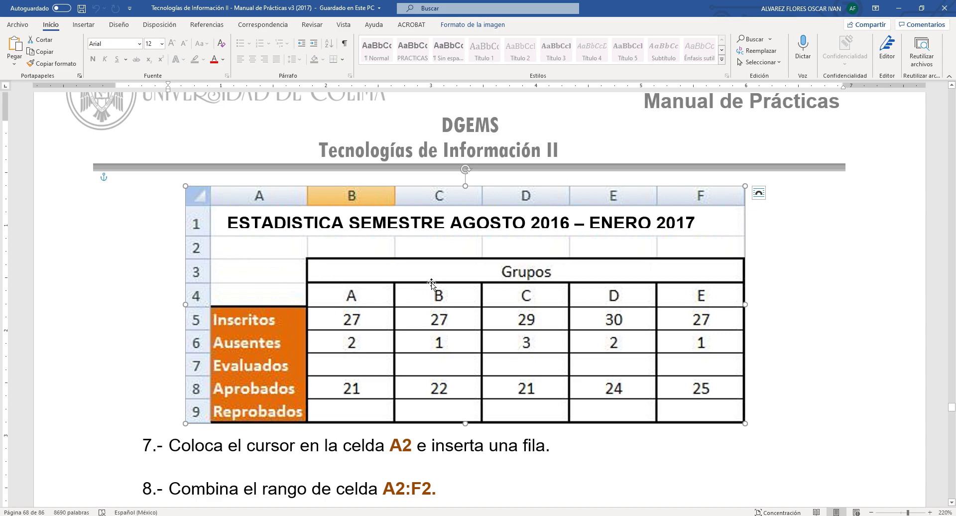
pyautogui.hotkey('alt', 'Tab')
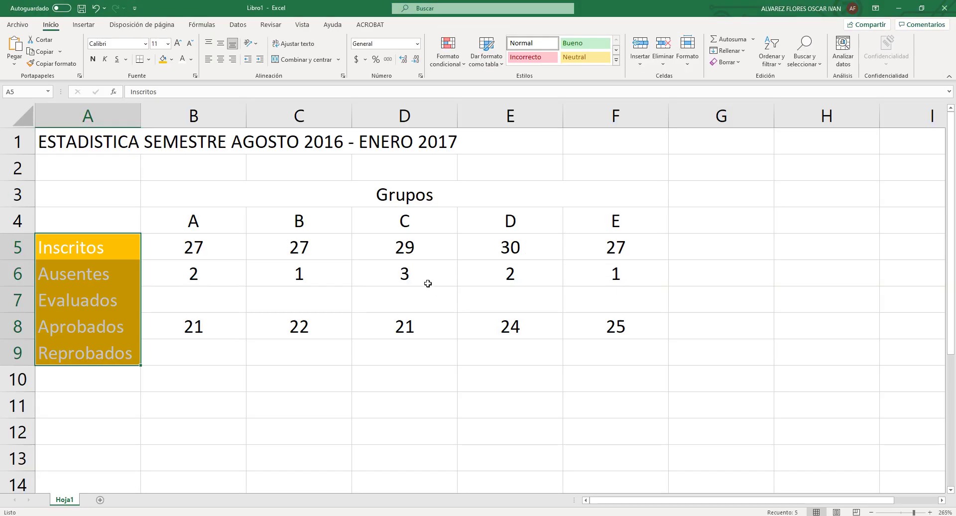
pyautogui.click(357, 195)
pyautogui.click(150, 59)
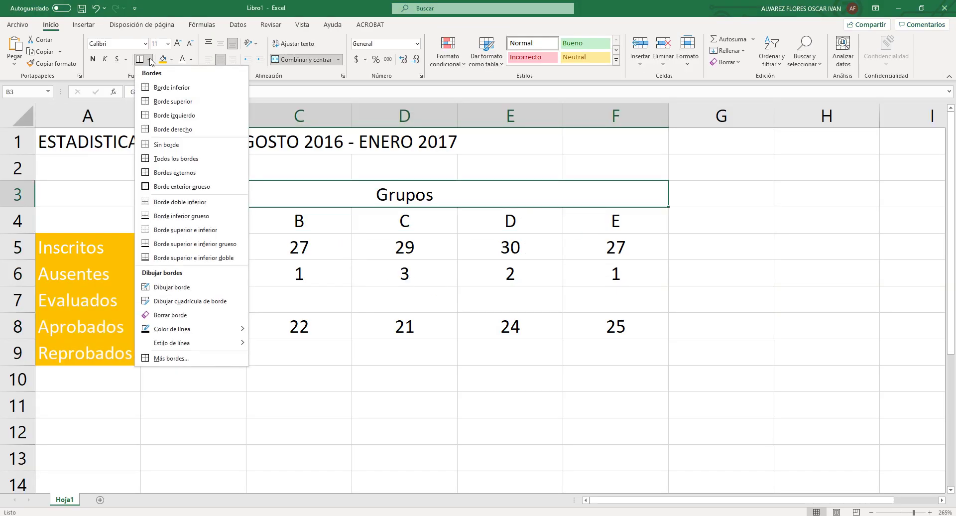
pyautogui.click(208, 188)
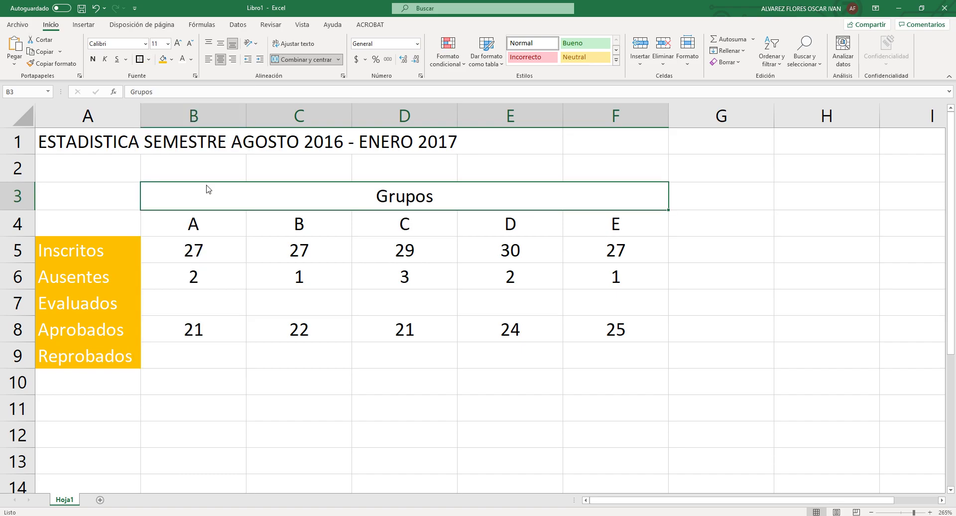
# Check the manual's borders, then repeat the thick outside border around A5:A9 and each group letter cell in B4:F4.
pyautogui.hotkey('alt', 'Tab')
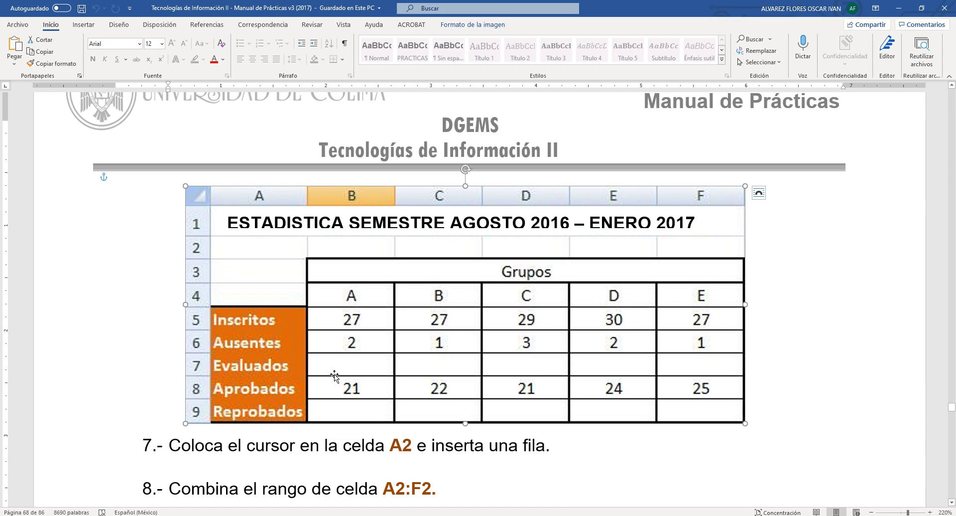
pyautogui.hotkey('alt', 'Tab')
pyautogui.moveTo(106, 249); pyautogui.dragTo(100, 358)
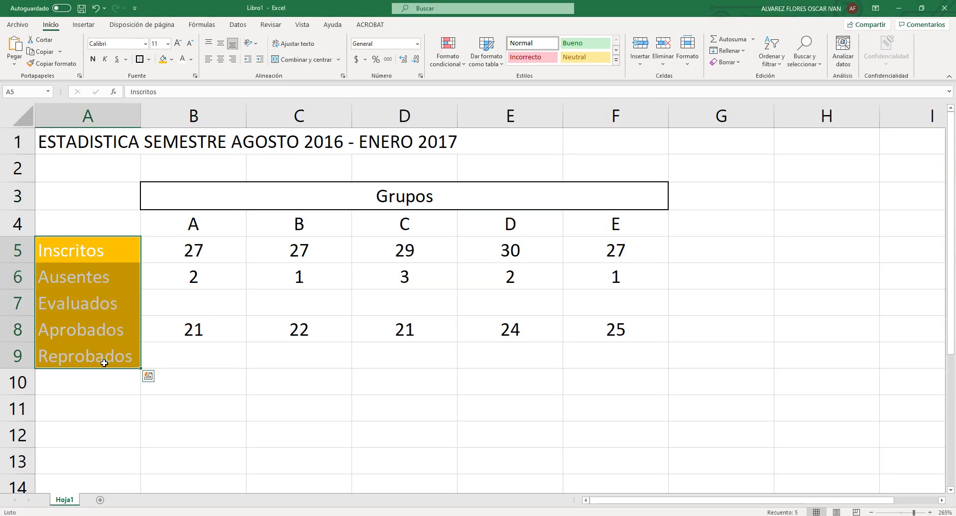
pyautogui.click(181, 228)
pyautogui.click(338, 230)
pyautogui.click(417, 224)
pyautogui.click(495, 226)
pyautogui.click(594, 222)
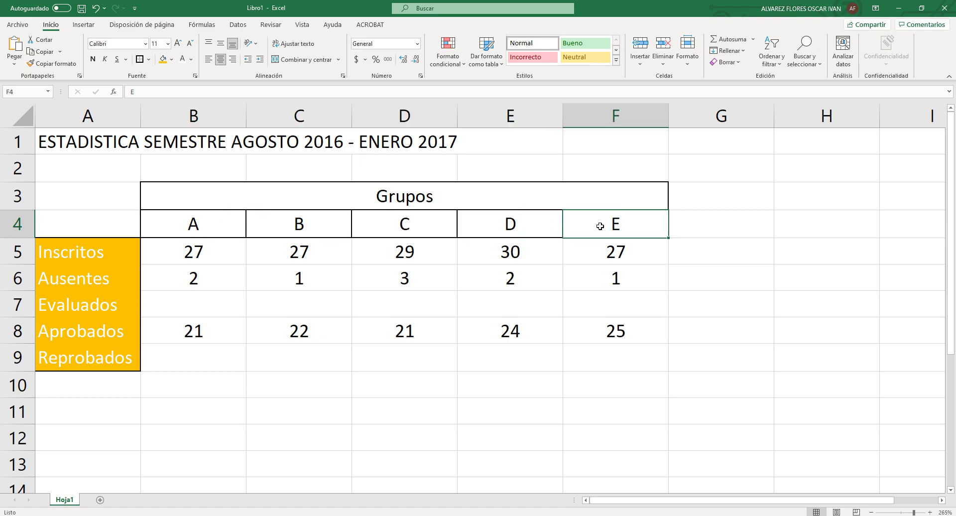
# Repeat the thick outside border on each cell of the Inscritos row, B5:F5.
pyautogui.click(606, 250)
pyautogui.click(535, 255)
pyautogui.click(438, 262)
pyautogui.click(324, 264)
pyautogui.click(206, 250)
# Repeat the thick outside border on each cell of the Ausentes row, B6:F6.
pyautogui.click(199, 275)
pyautogui.press('F4')
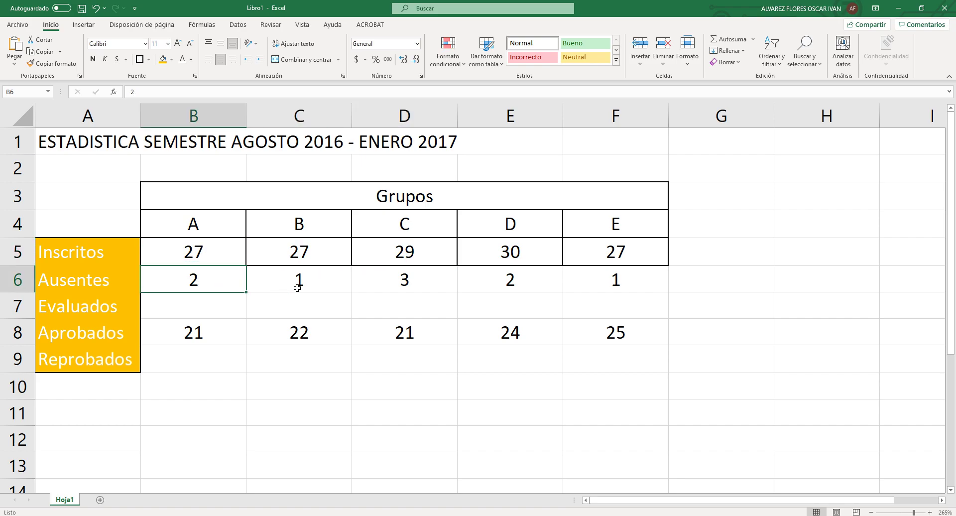
pyautogui.click(319, 285)
pyautogui.press('F4')
pyautogui.click(394, 285)
pyautogui.press('F4')
pyautogui.click(491, 280)
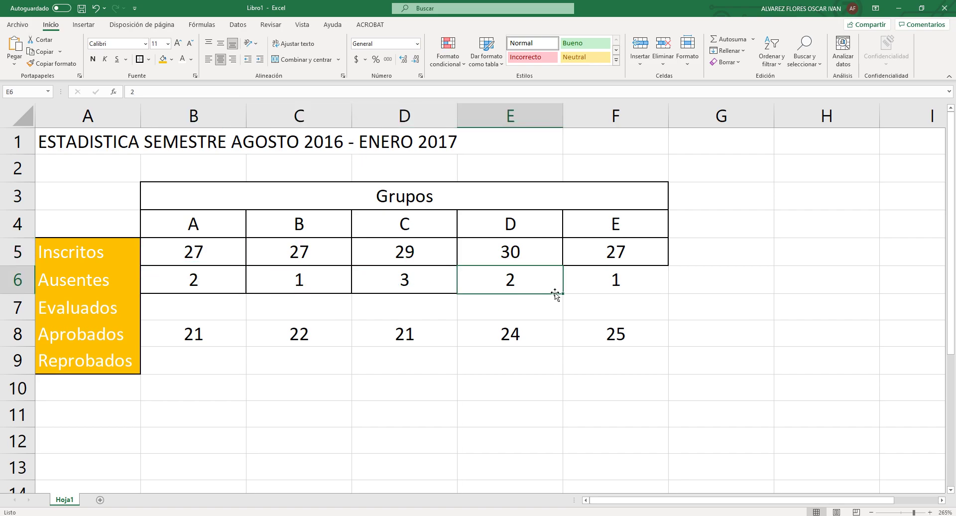
pyautogui.press('F4')
pyautogui.click(605, 287)
pyautogui.press('F4')
# Repeat the thick outside border on each cell of the Evaluados row, B7:F7.
pyautogui.click(617, 303)
pyautogui.press('F4')
pyautogui.click(535, 319)
pyautogui.press('F4')
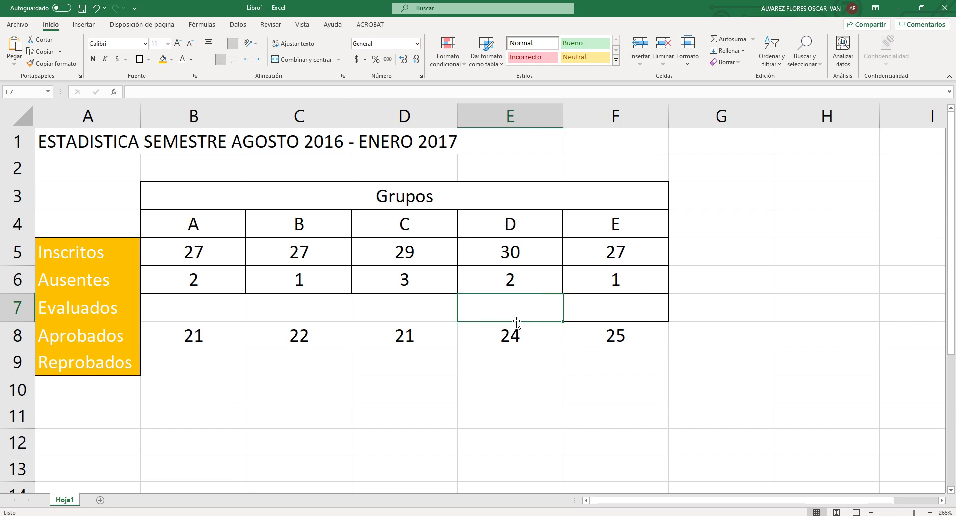
pyautogui.click(429, 313)
pyautogui.press('F4')
pyautogui.click(319, 304)
pyautogui.press('F4')
pyautogui.click(229, 309)
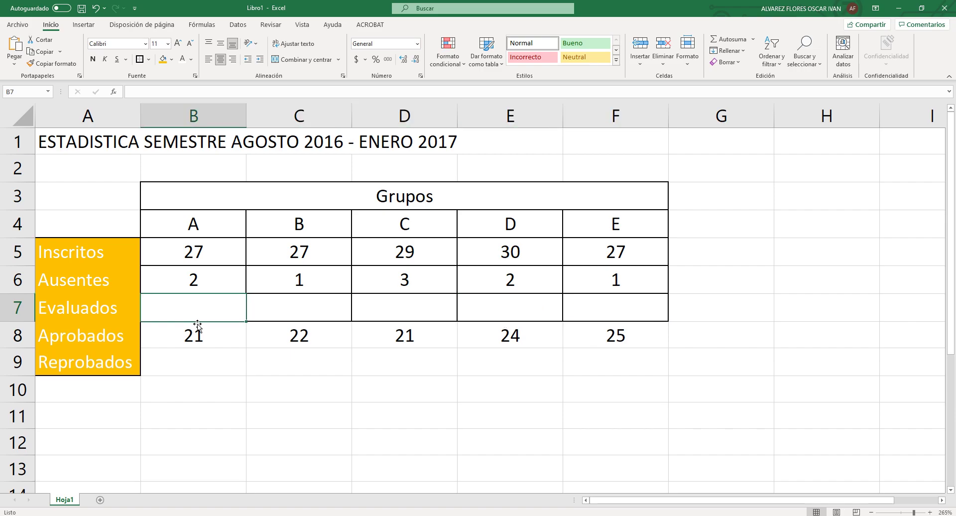
pyautogui.press('F4')
# Repeat the thick outside border on each cell of the Aprobados row, B8:F8.
pyautogui.click(291, 344)
pyautogui.press('F4')
pyautogui.click(407, 332)
pyautogui.press('F4')
pyautogui.click(505, 335)
pyautogui.press('F4')
pyautogui.click(598, 339)
# Repeat the thick outside border on each cell of the Reprobados row, B9:F9.
pyautogui.click(611, 365)
pyautogui.press('F4')
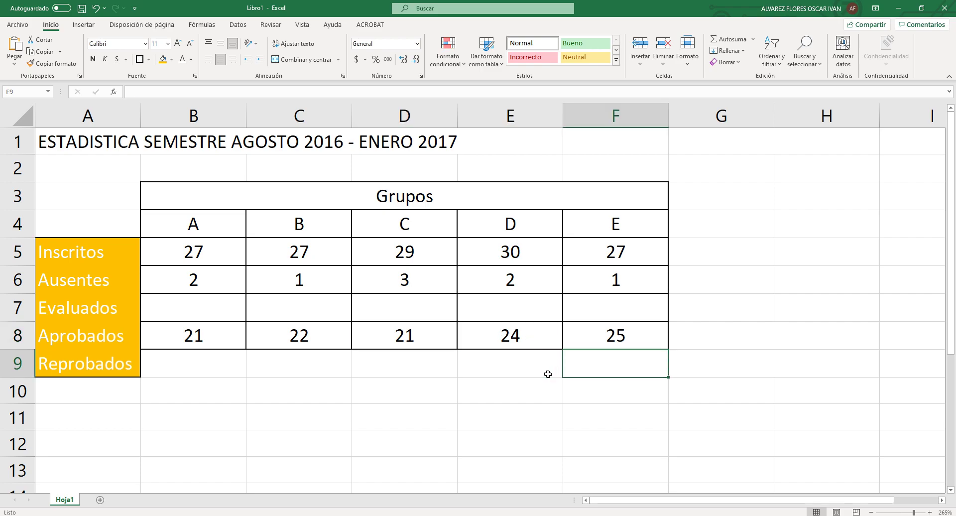
pyautogui.click(549, 374)
pyautogui.press('F4')
pyautogui.click(406, 361)
pyautogui.press('F4')
pyautogui.click(322, 365)
pyautogui.press('F4')
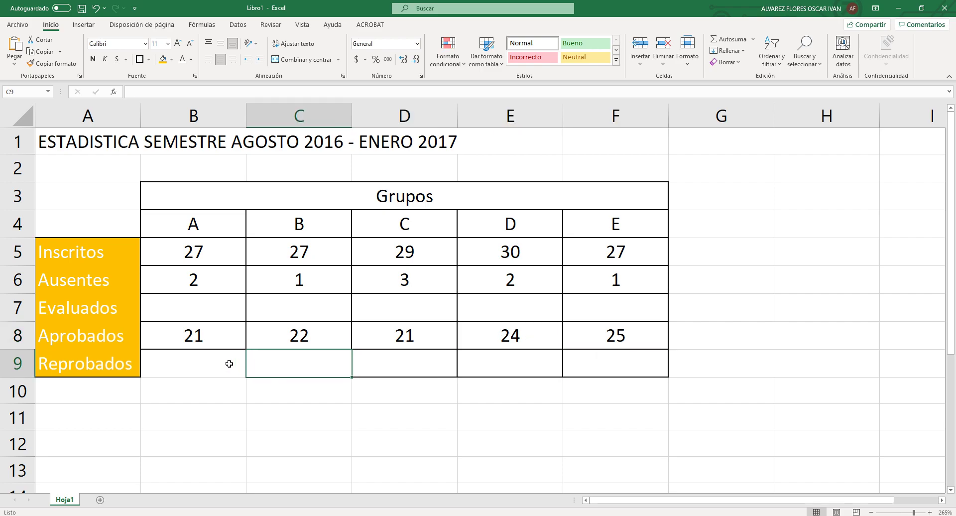
pyautogui.click(228, 364)
pyautogui.press('F4')
pyautogui.click(730, 281)
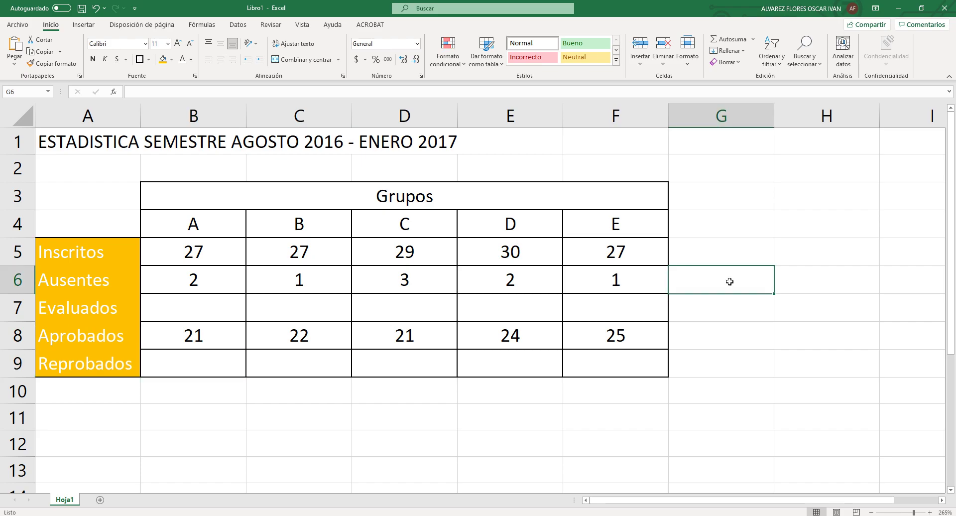
# Check the title layout in the manual, and merge and center the statistics title across A1:F1 in the workbook.
pyautogui.hotkey('alt', 'Tab')
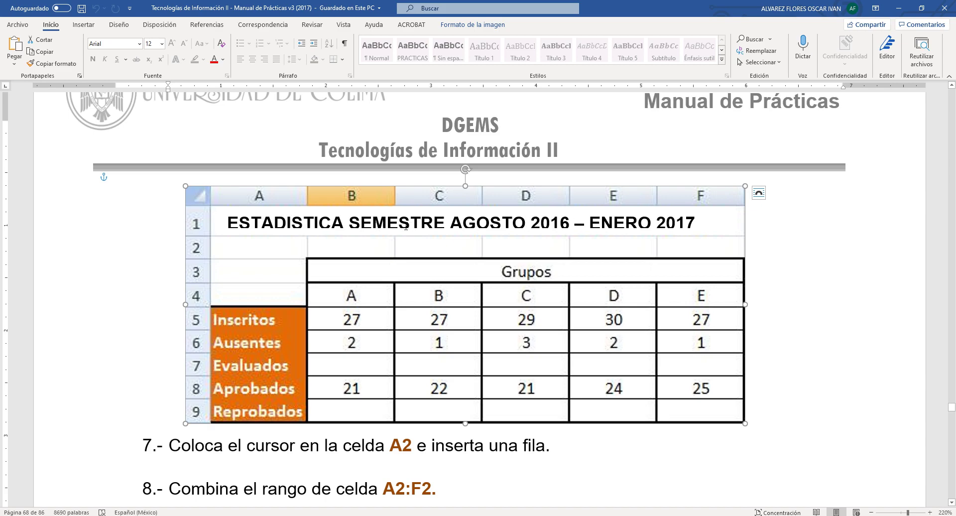
pyautogui.hotkey('alt', 'Tab')
pyautogui.moveTo(73, 139); pyautogui.dragTo(599, 143)
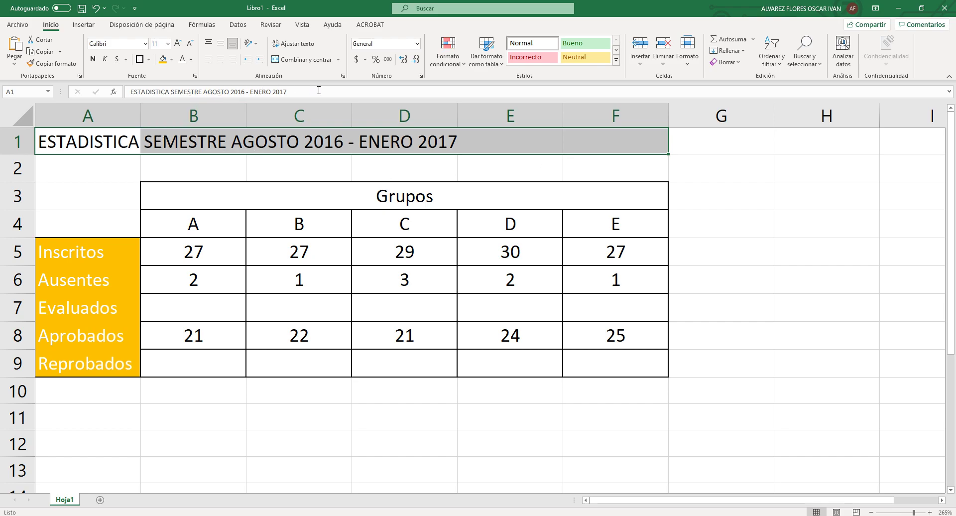
pyautogui.click(301, 59)
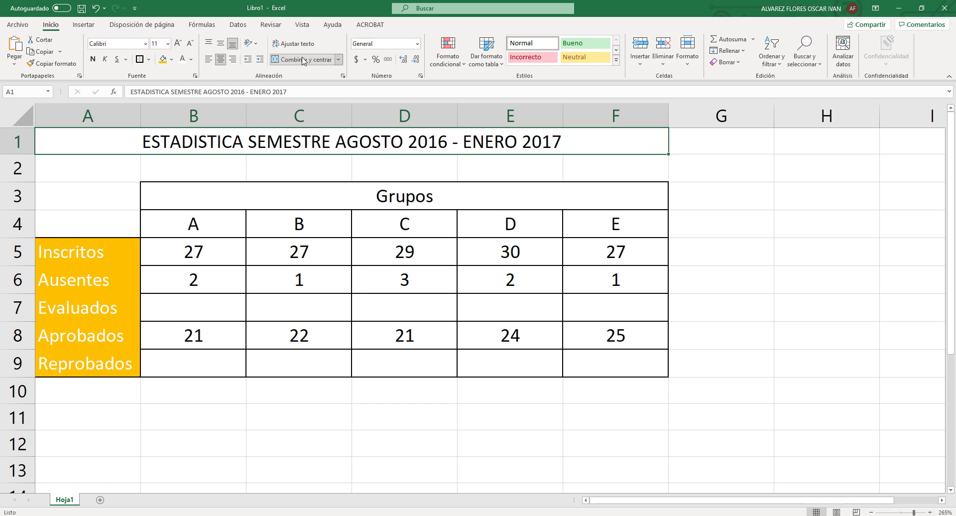
pyautogui.click(467, 425)
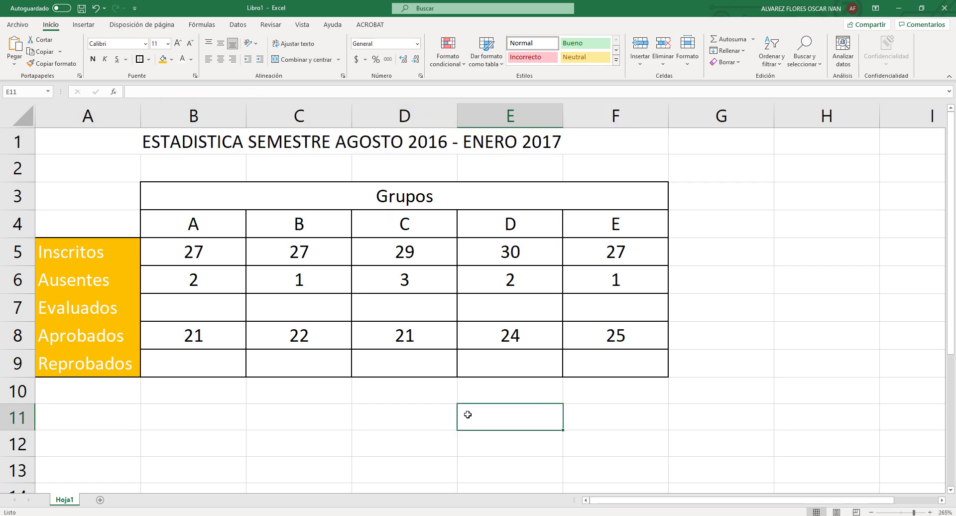
# Check the manual's sample table, and make the group data in B3:F9 and the row labels in A5:A9 bold in the workbook.
pyautogui.hotkey('alt', 'Tab')
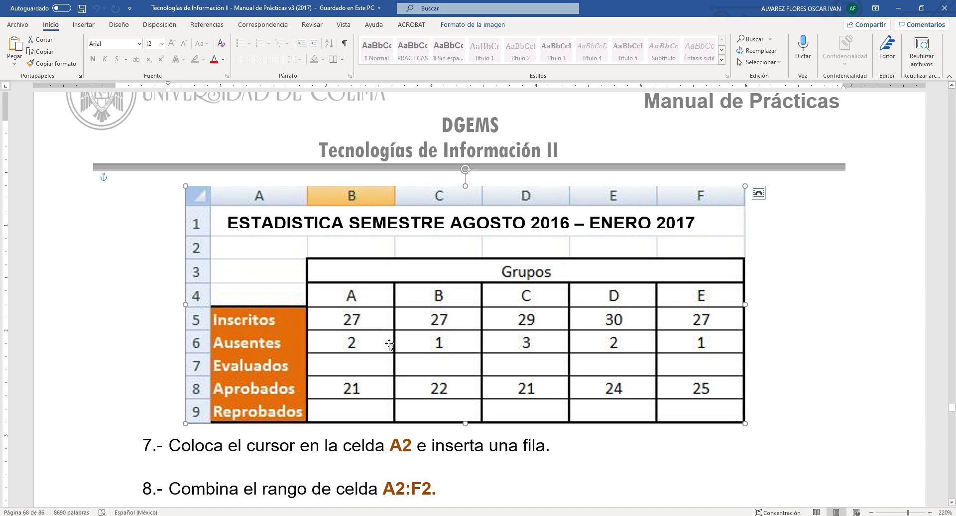
pyautogui.hotkey('alt', 'Tab')
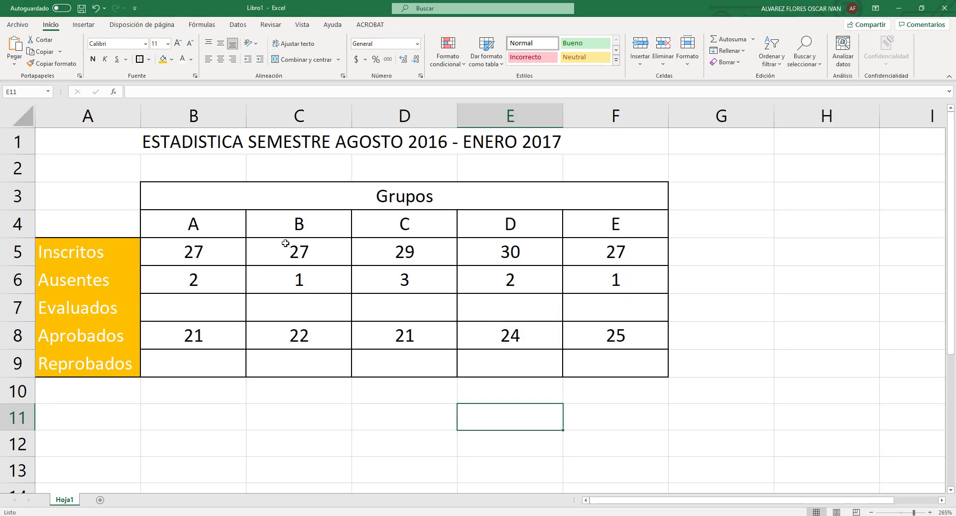
pyautogui.moveTo(314, 204); pyautogui.dragTo(338, 366)
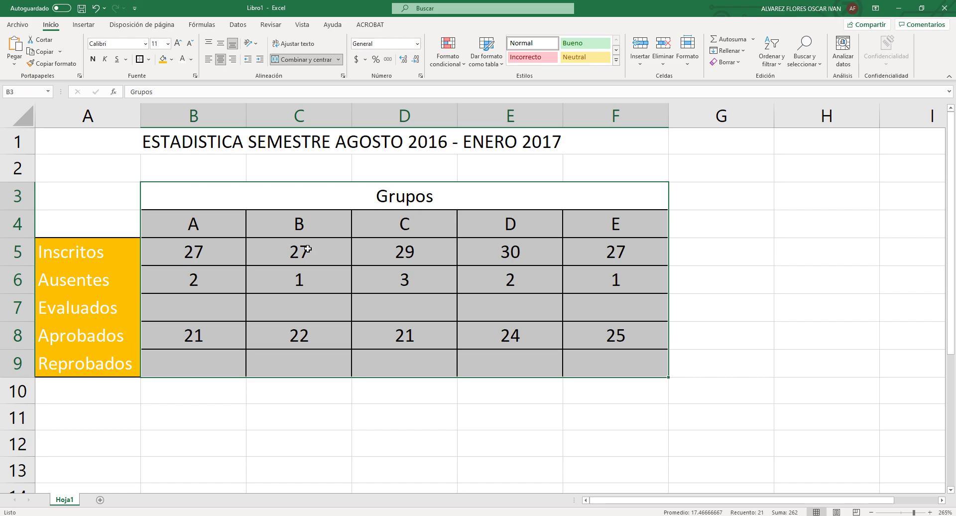
pyautogui.click(92, 60)
pyautogui.click(86, 256)
pyautogui.moveTo(80, 293); pyautogui.dragTo(82, 362)
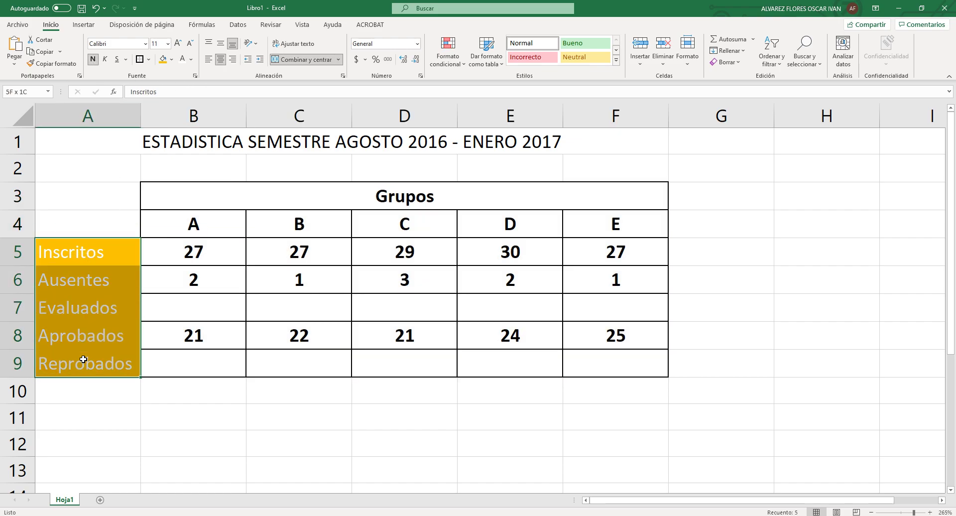
pyautogui.click(92, 60)
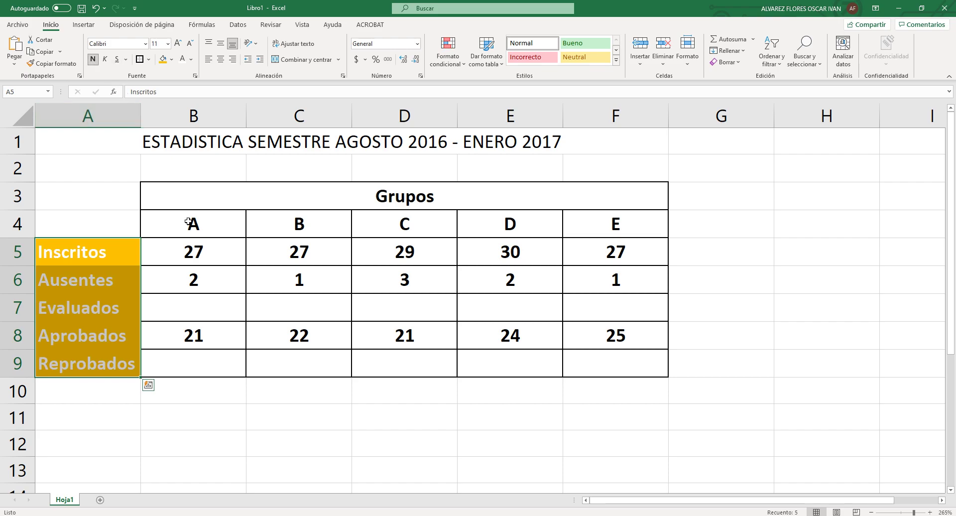
pyautogui.click(188, 222)
# Compare the workbook table with the manual's sample table, and read the instructions that follow it, starting at number 7.
pyautogui.hotkey('alt', 'Tab')
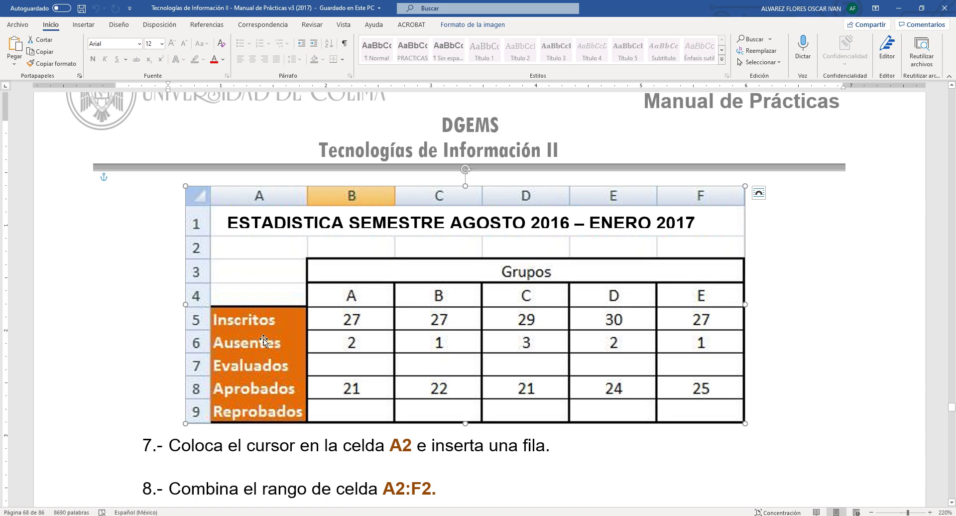
pyautogui.hotkey('alt', 'Tab')
pyautogui.hotkey('alt', 'Tab')
pyautogui.hotkey('alt', 'Tab')
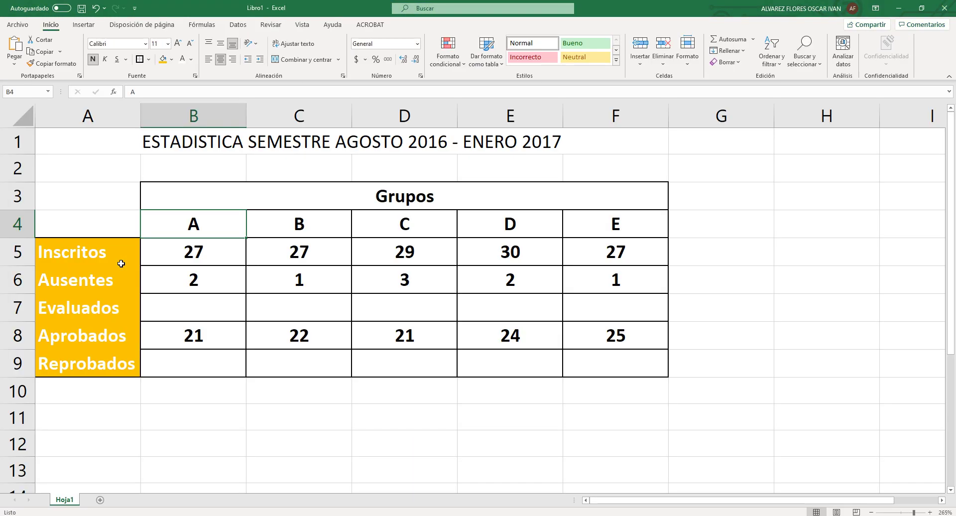
pyautogui.click(262, 381)
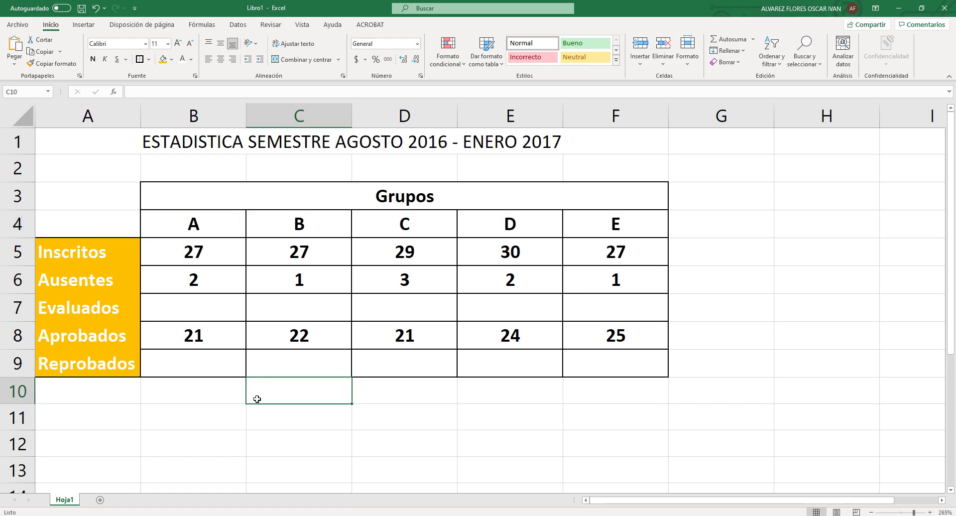
pyautogui.hotkey('alt', 'Tab')
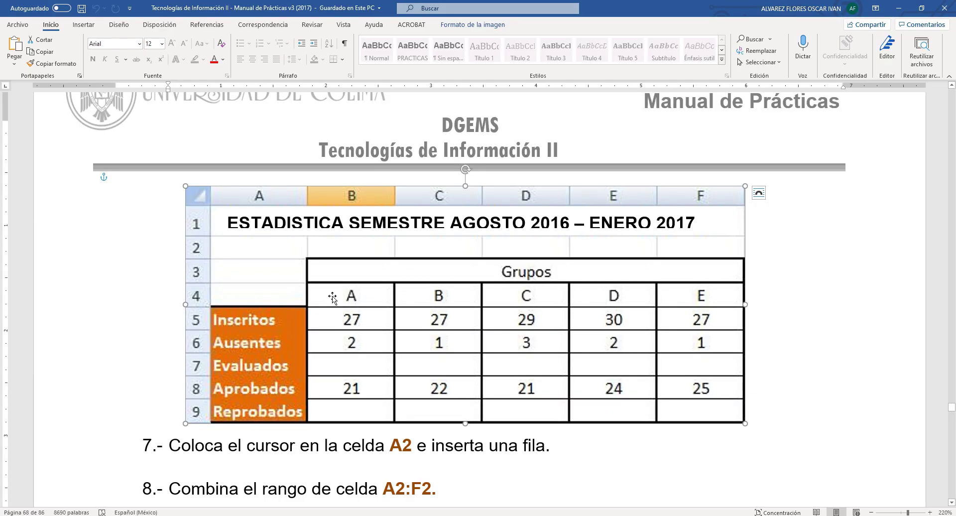
pyautogui.scroll(-5, 332, 294)
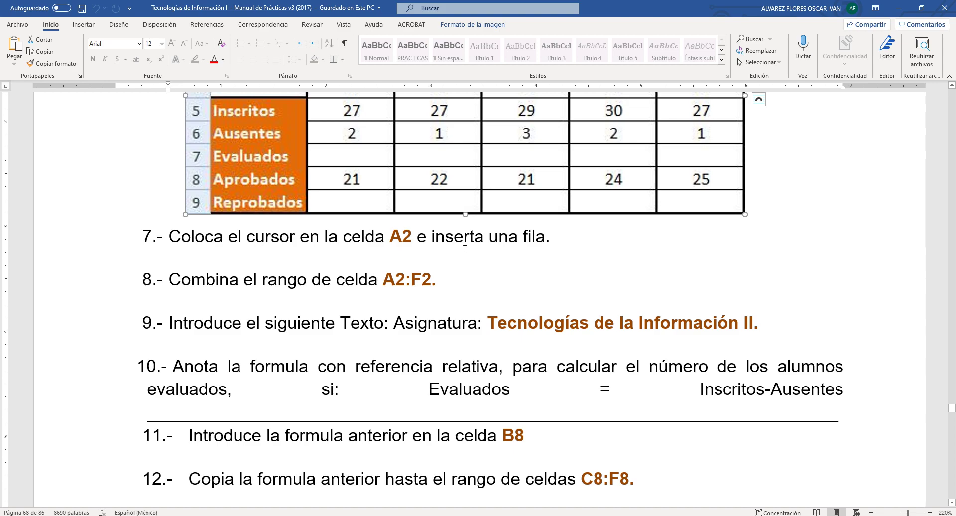
pyautogui.hotkey('alt', 'Tab')
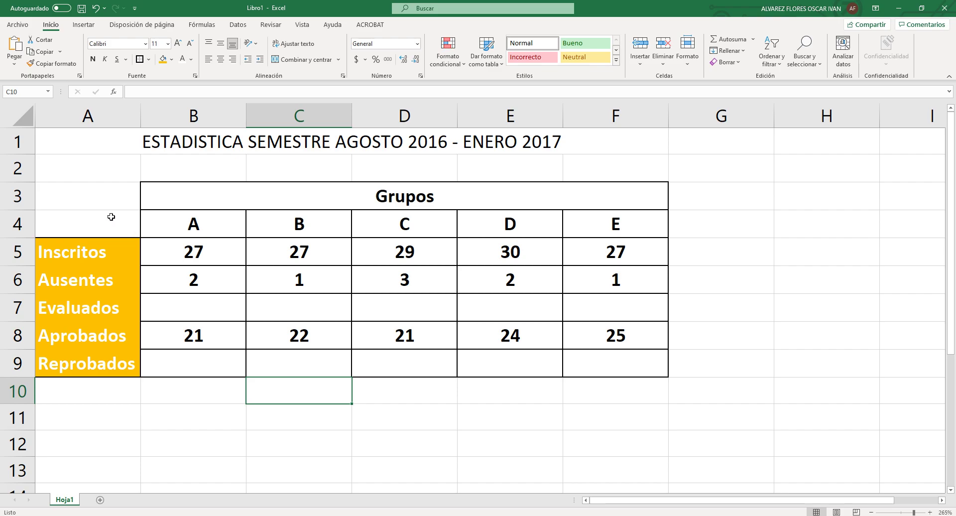
# Insert an entire row at cell A2 using the cell insertion options, and undo the insertion.
pyautogui.click(92, 171)
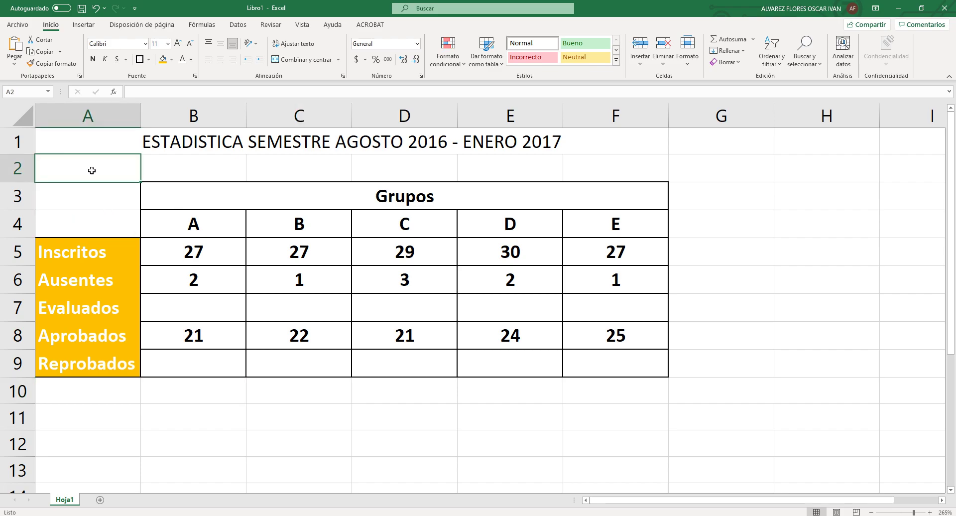
pyautogui.rightClick(92, 170)
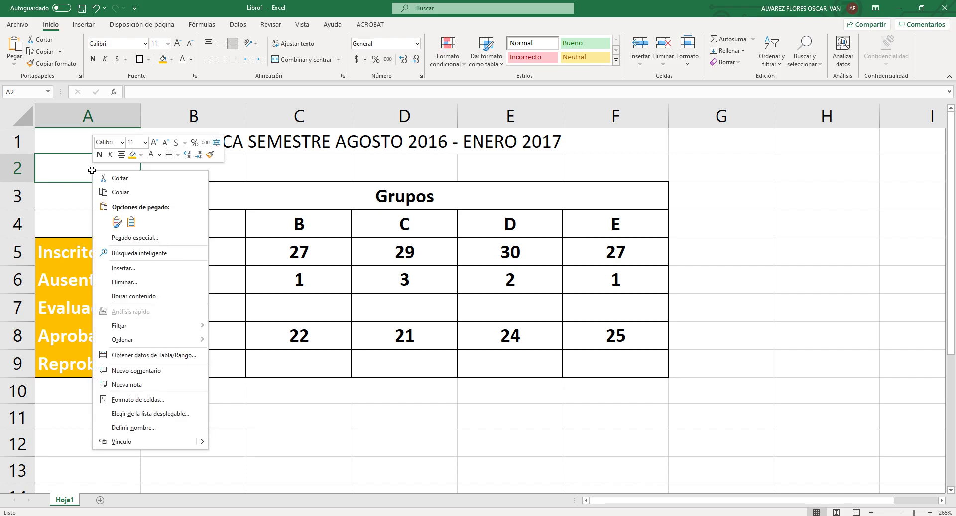
pyautogui.click(138, 269)
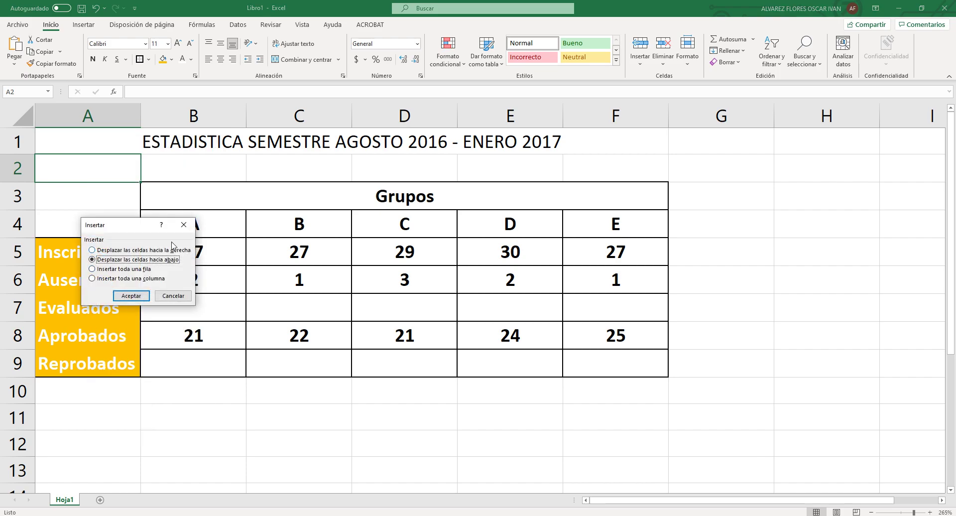
pyautogui.click(148, 272)
pyautogui.click(133, 297)
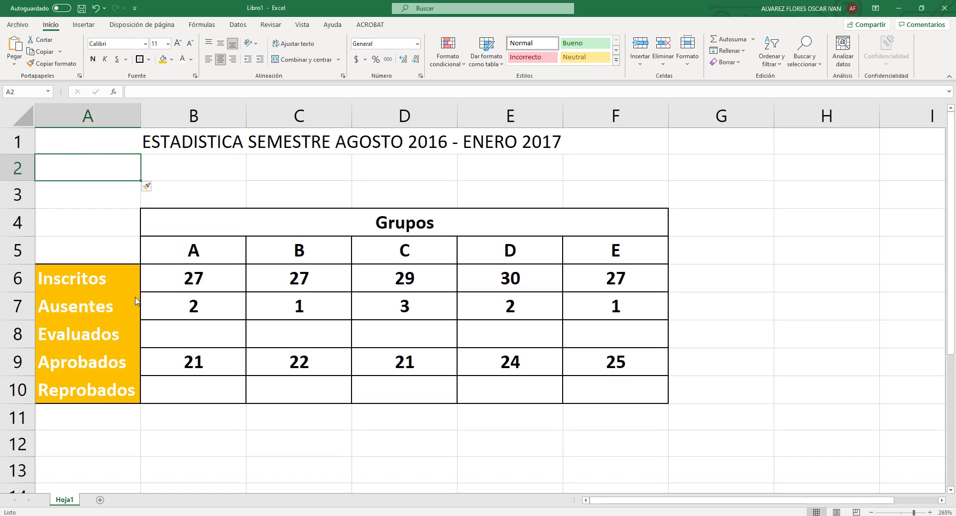
pyautogui.hotkey('ctrl', 'z')
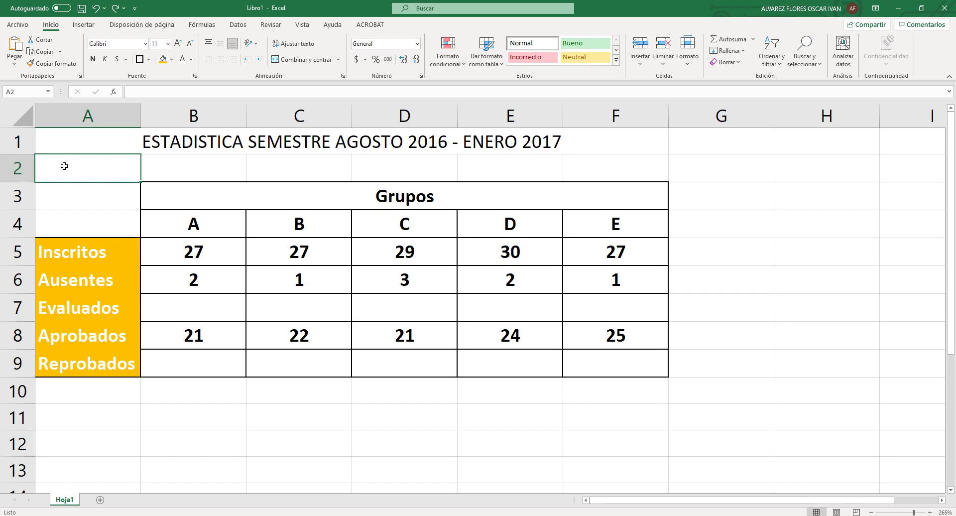
# Insert a blank row above row 2, directly below the statistics title.
pyautogui.rightClick(11, 168)
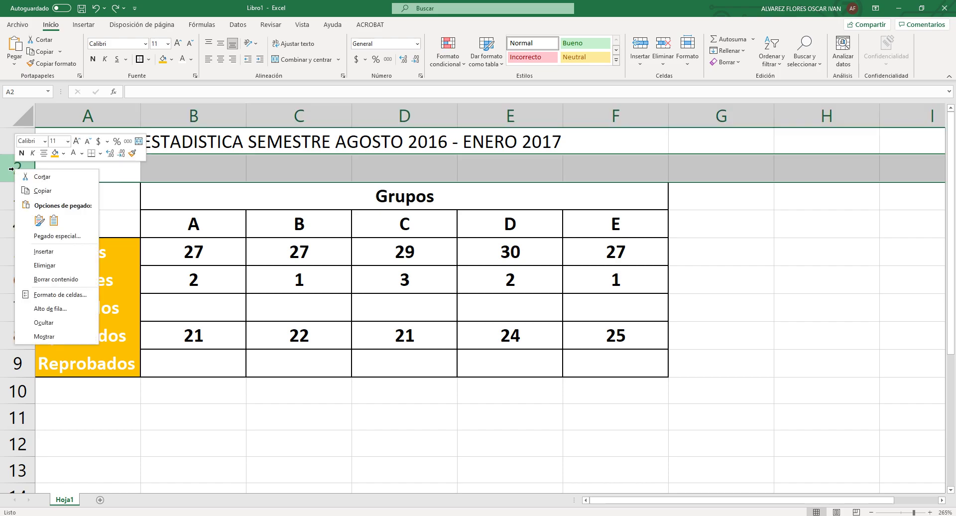
pyautogui.click(66, 251)
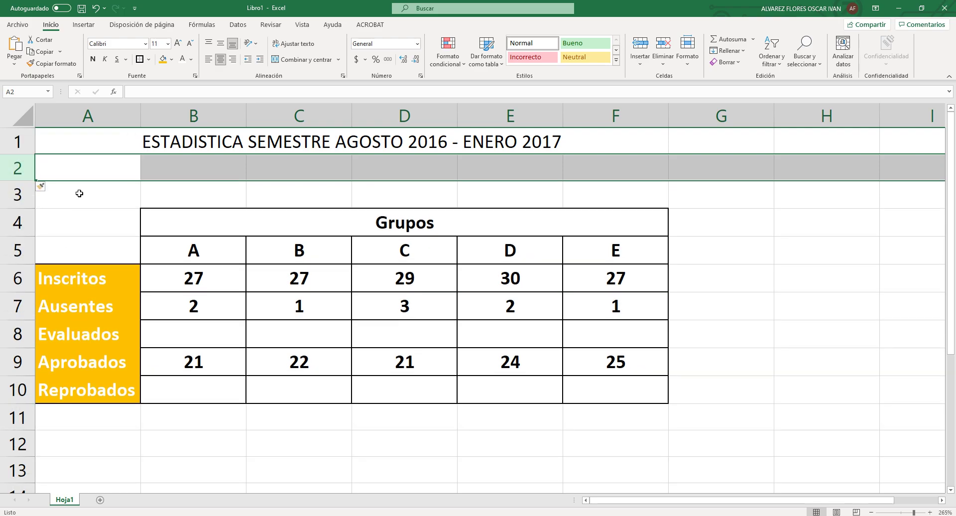
pyautogui.click(79, 165)
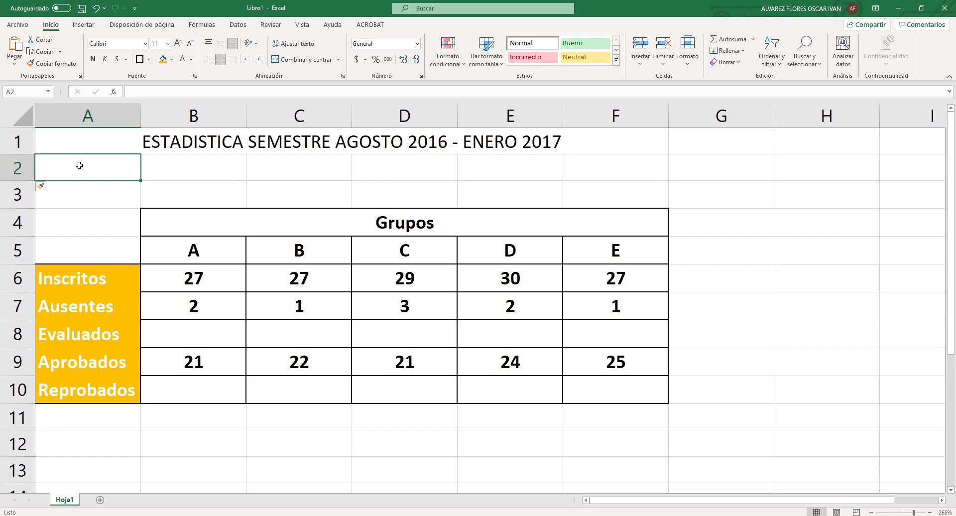
# Check instruction 8 in the manual, and merge and center the range A2:F2 in the workbook.
pyautogui.hotkey('alt', 'Tab')
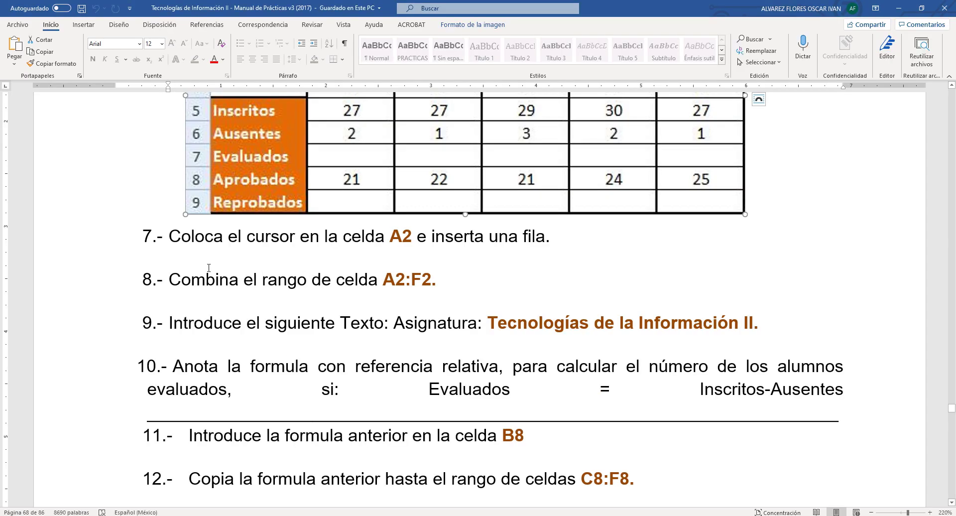
pyautogui.moveTo(169, 279); pyautogui.dragTo(435, 286)
pyautogui.hotkey('alt', 'Tab')
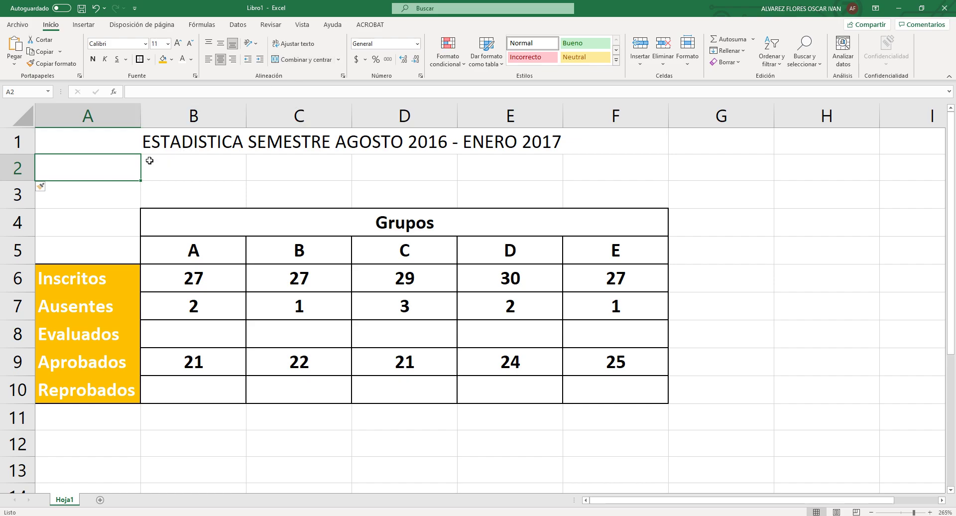
pyautogui.moveTo(107, 167); pyautogui.dragTo(590, 167)
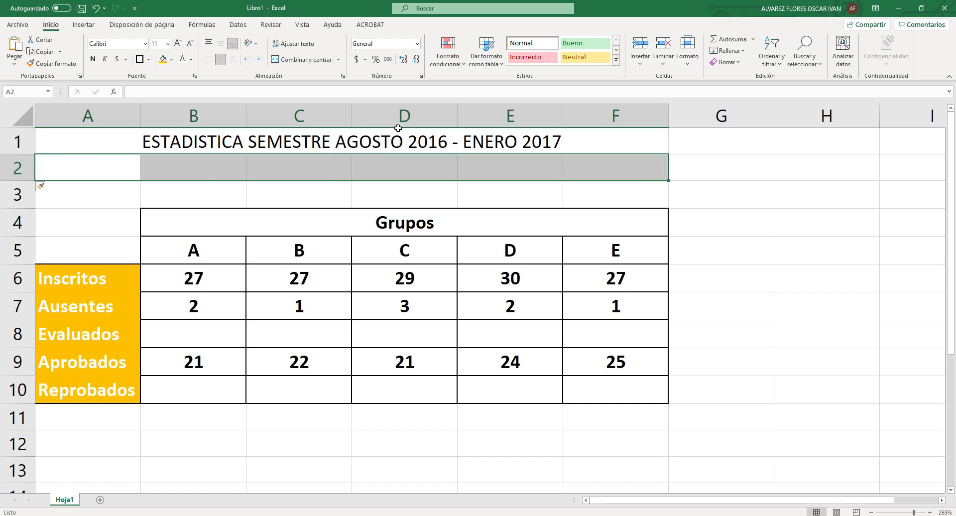
pyautogui.click(301, 58)
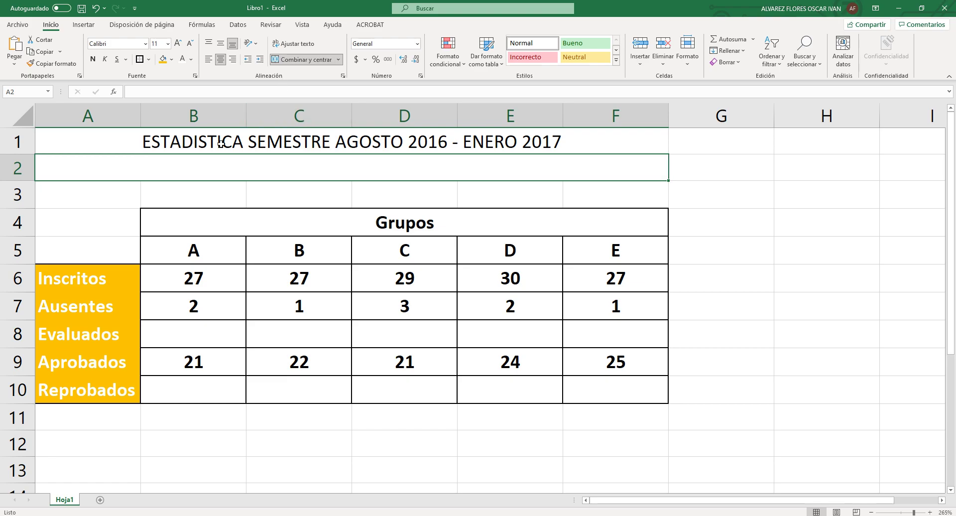
pyautogui.hotkey('alt', 'Tab')
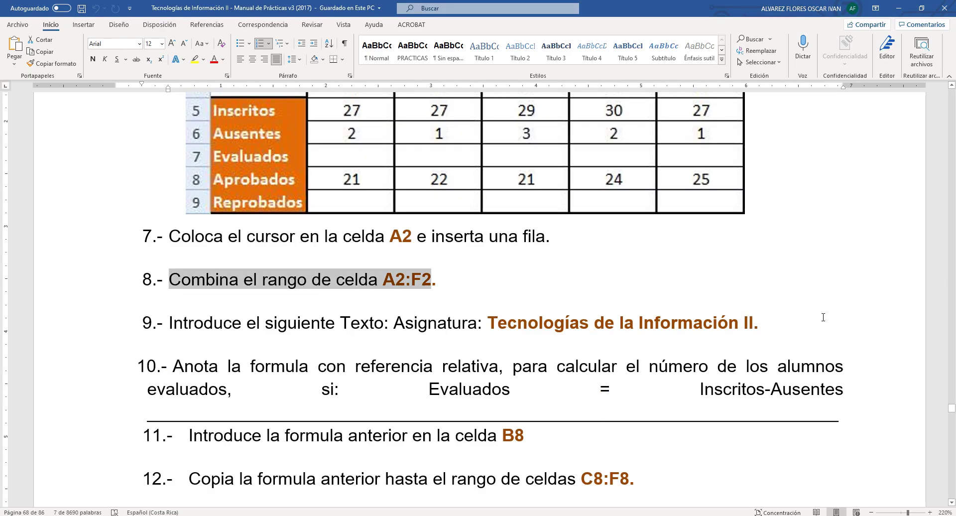
pyautogui.moveTo(754, 326); pyautogui.dragTo(532, 322)
pyautogui.hotkey('alt', 'Tab')
pyautogui.hotkey('ctrl', 'v')
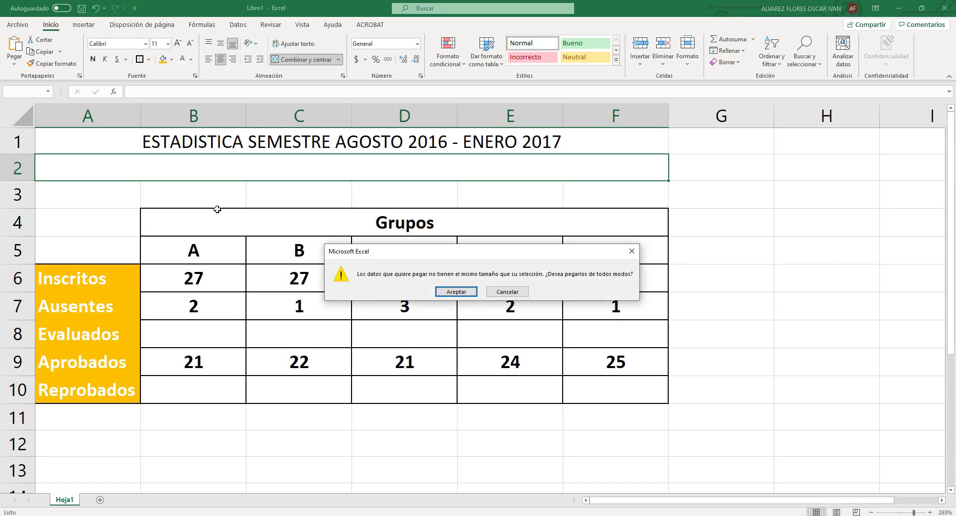
pyautogui.click(518, 292)
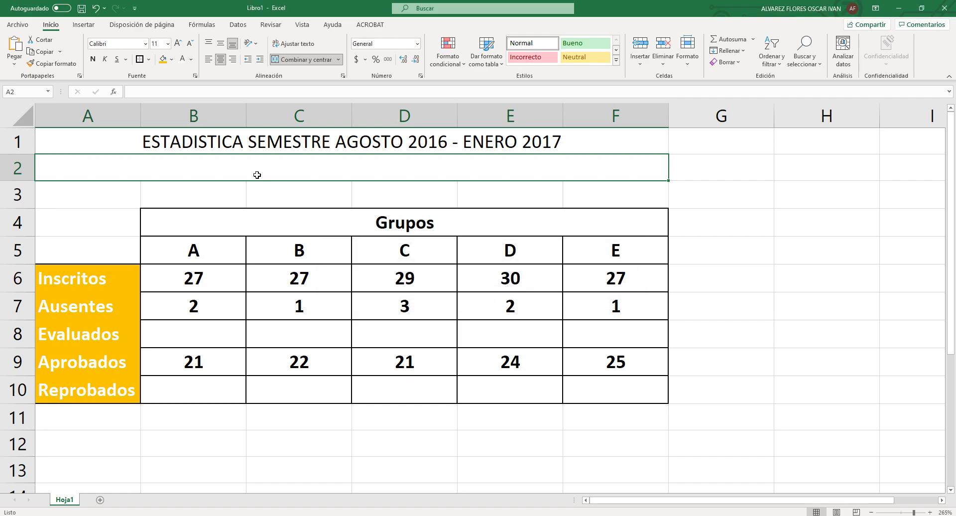
# Check the subject name in the manual, and enter "Tecnologías de la Información II" in the merged cell A2:F2.
pyautogui.hotkey('alt', 'Tab')
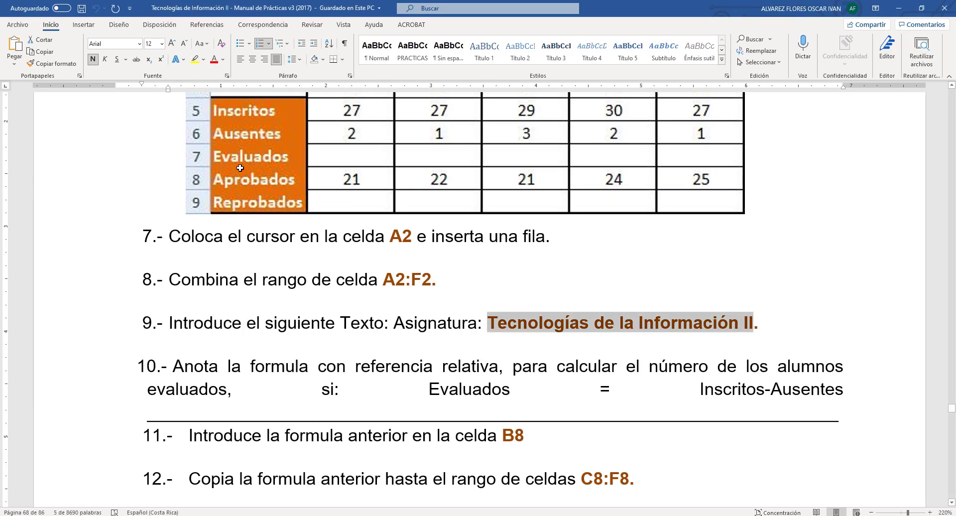
pyautogui.hotkey('alt', 'Tab')
pyautogui.write('Te')
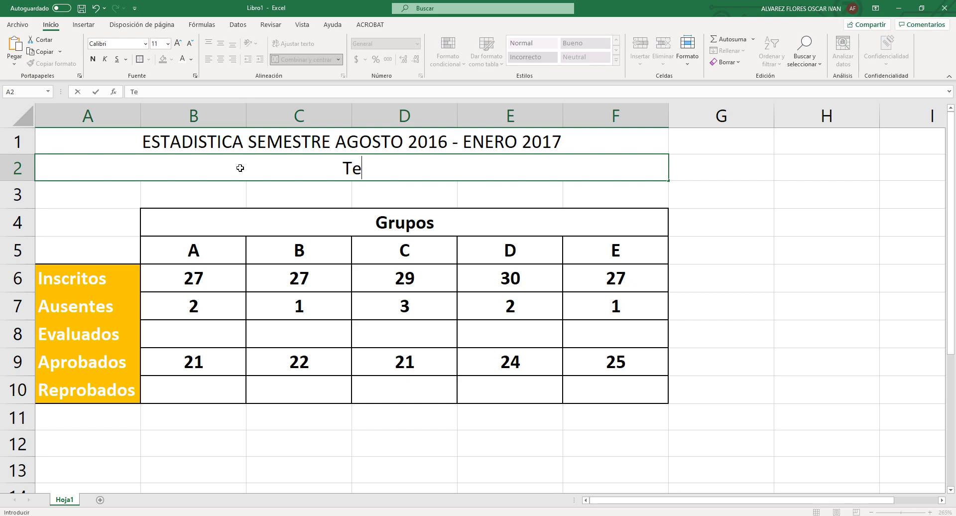
pyautogui.write('cnologí')
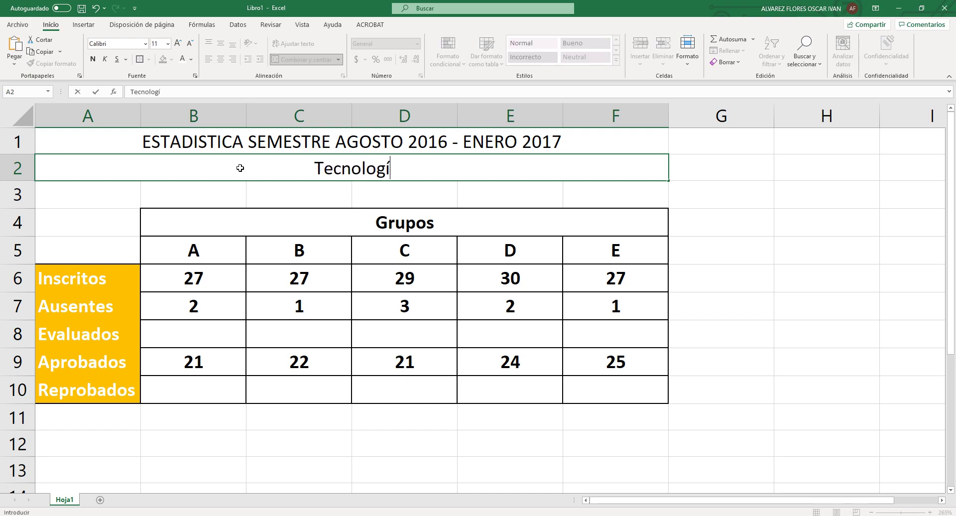
pyautogui.write('as de la Información II')
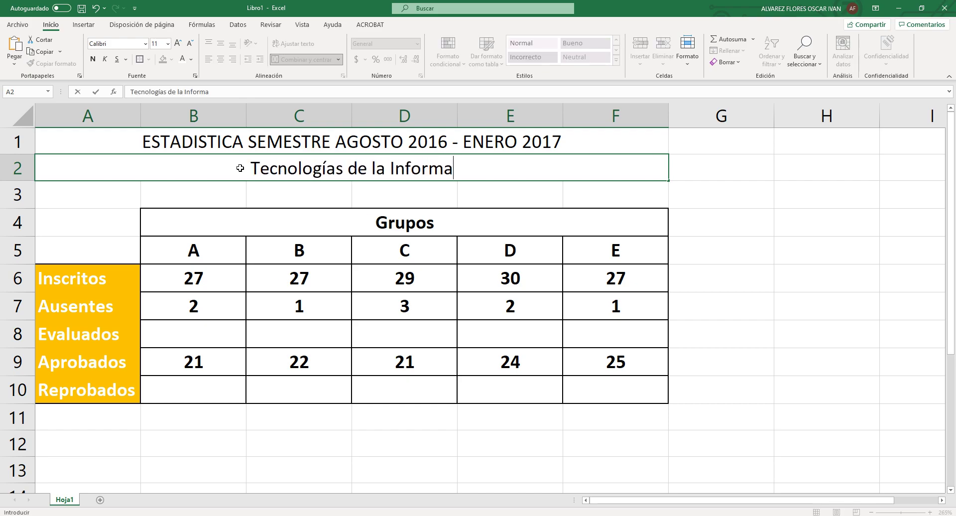
pyautogui.press('Return')
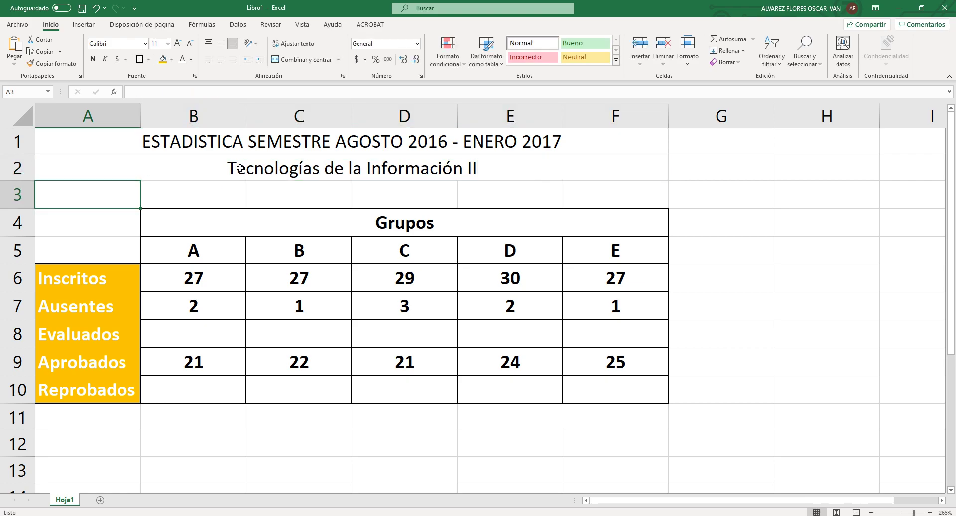
# Review the manual from instruction 9 onward, checking the subject text and the instructions for the Evaluados and Reprobados formulas.
pyautogui.hotkey('alt', 'Tab')
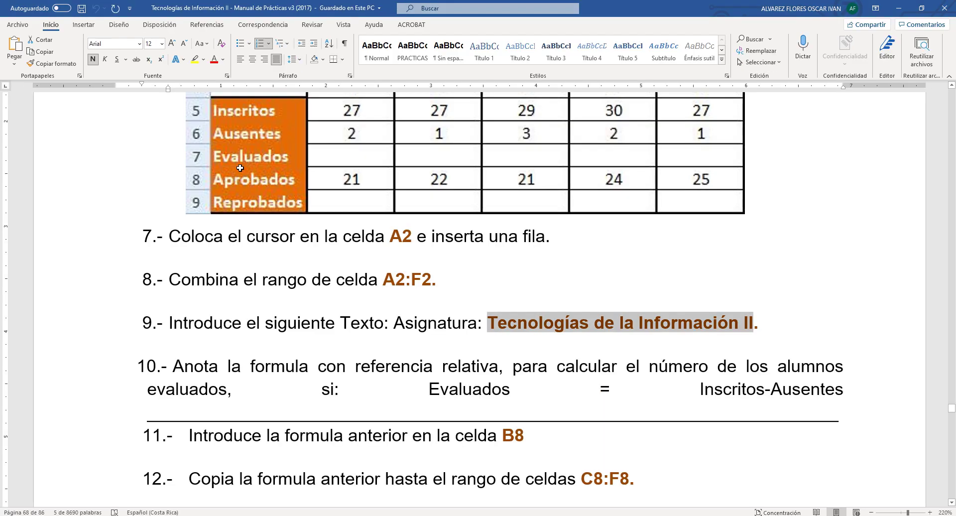
pyautogui.scroll(3, 379, 203)
pyautogui.scroll(-7, 382, 204)
pyautogui.scroll(-12, 382, 203)
pyautogui.scroll(4, 382, 206)
pyautogui.scroll(10, 382, 208)
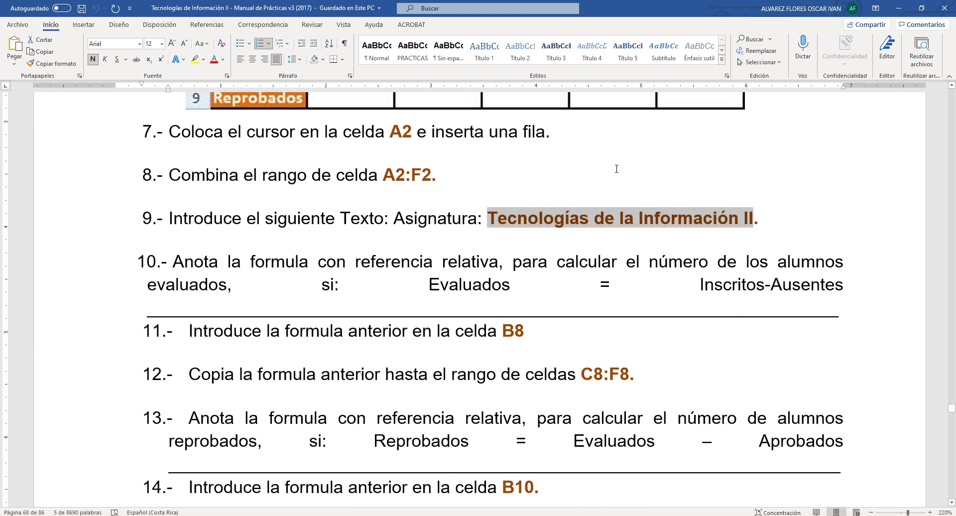
pyautogui.click(616, 175)
pyautogui.moveTo(743, 220); pyautogui.dragTo(501, 214)
pyautogui.hotkey('alt', 'Tab')
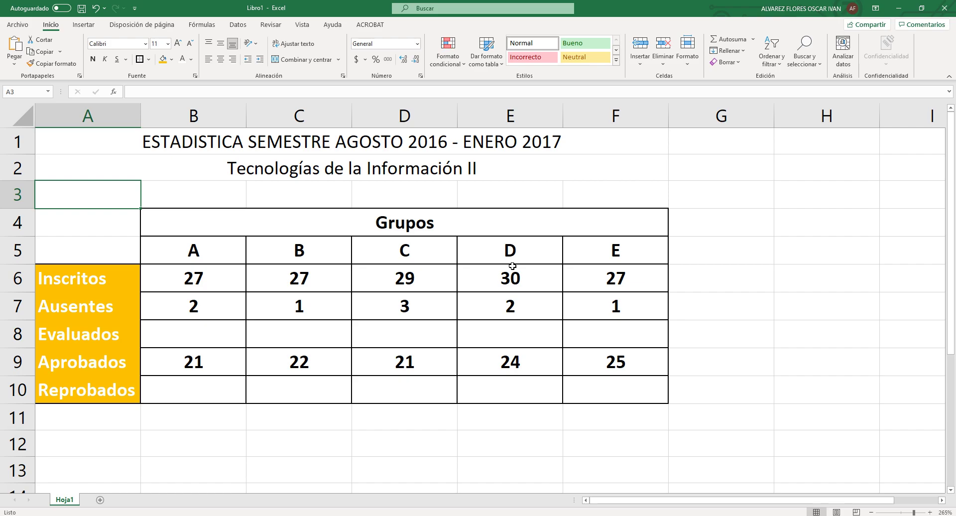
pyautogui.hotkey('alt', 'Tab')
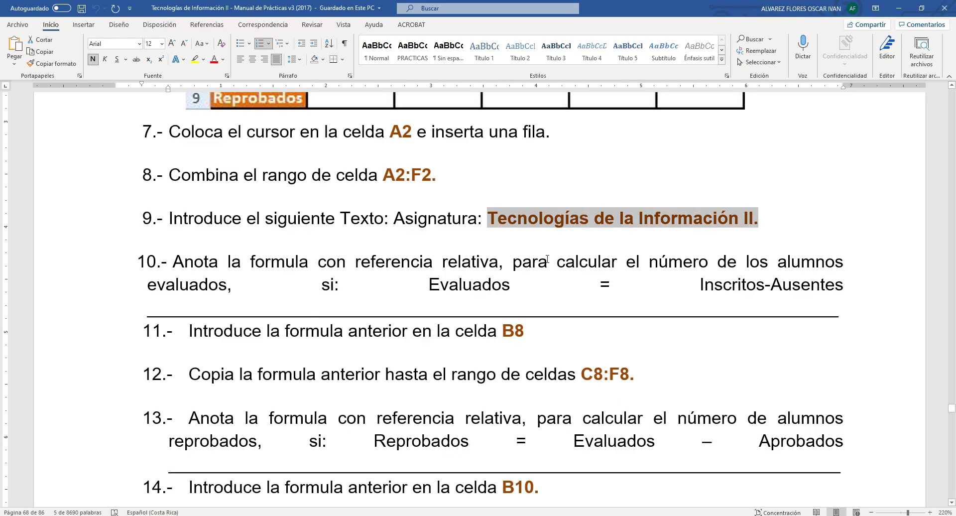
# Check instruction 10 in the manual, and enter the Evaluados formula =(B6-B7) in cell B8 of the workbook.
pyautogui.moveTo(175, 264); pyautogui.dragTo(836, 273)
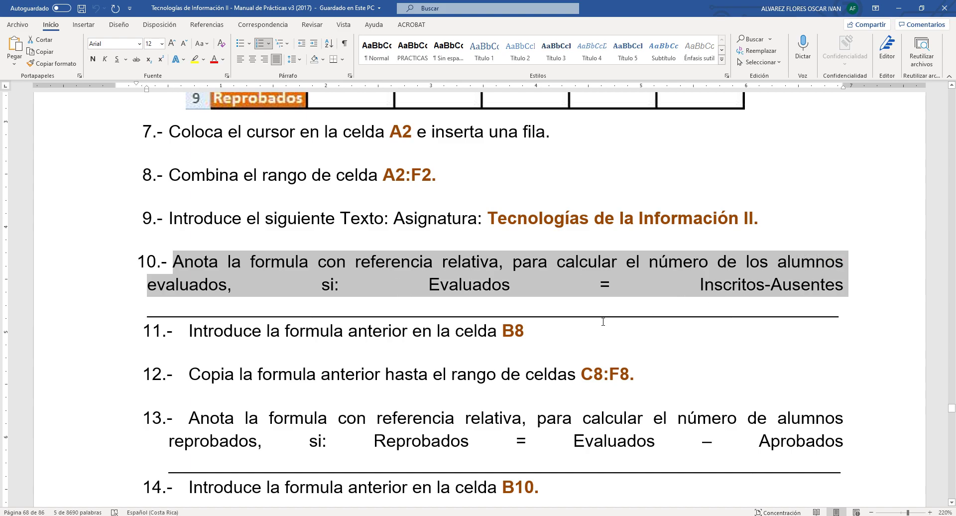
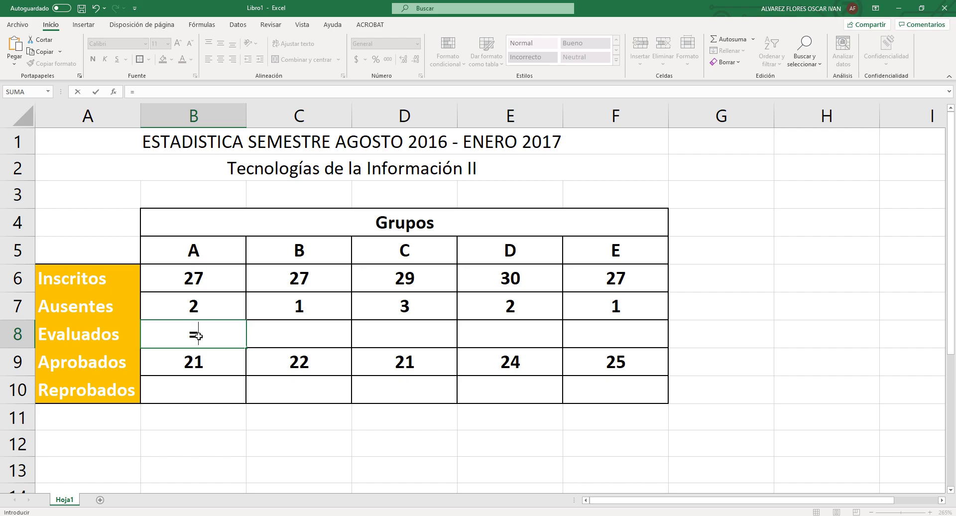
pyautogui.write('(')
pyautogui.click(197, 278)
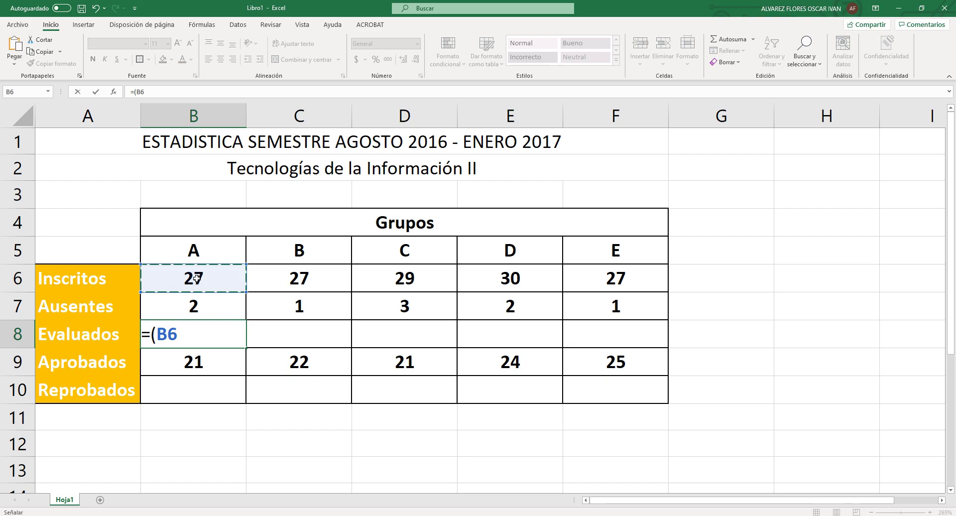
pyautogui.write('-')
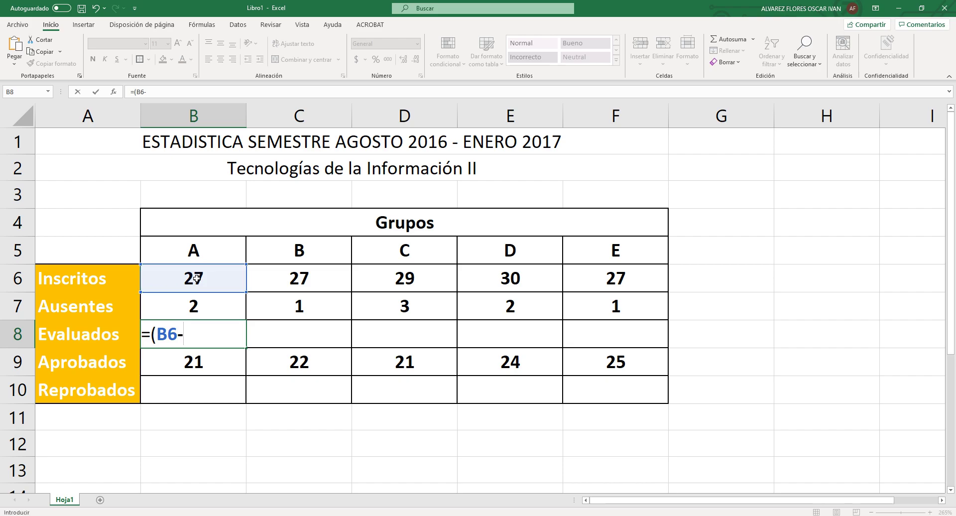
pyautogui.click(193, 303)
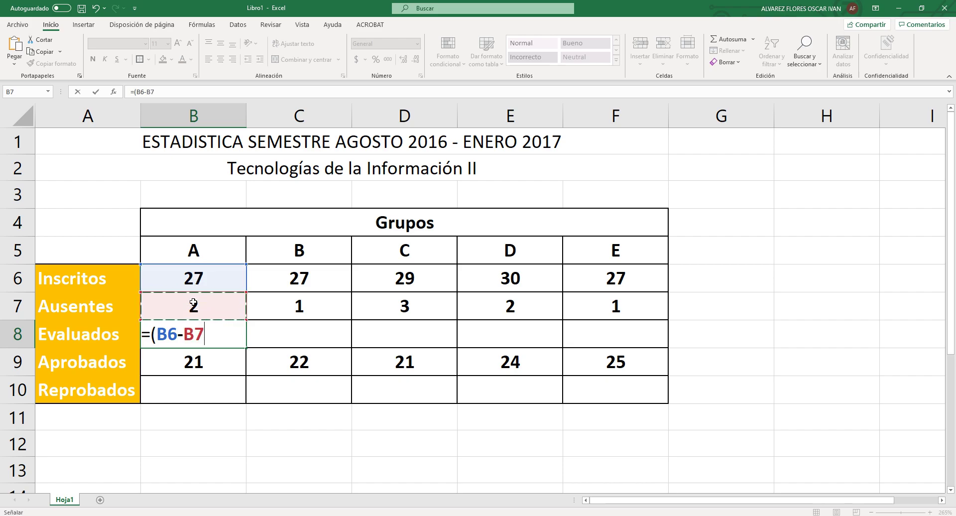
pyautogui.write(')')
pyautogui.press('Return')
pyautogui.click(186, 334)
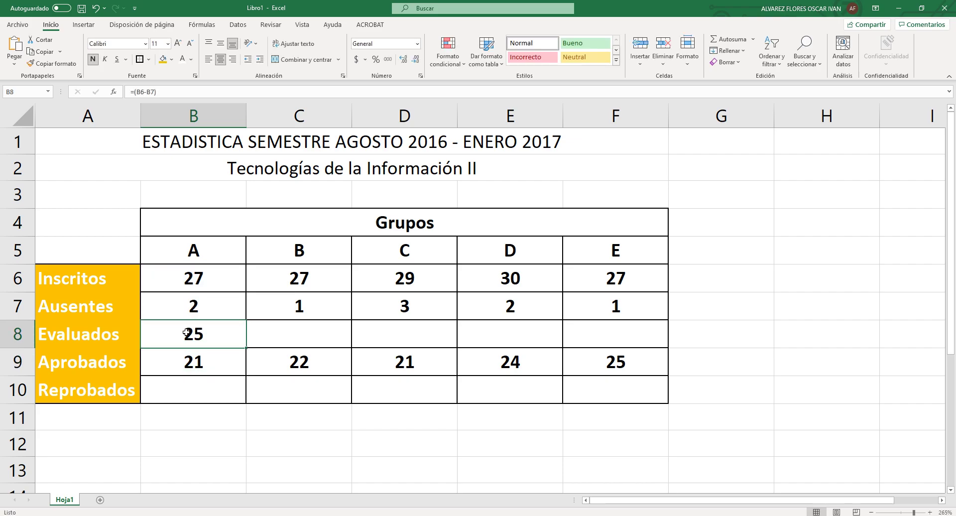
# Examine group A's cells B6 to B10, checking which values feed the Evaluados and Reprobados calculations.
pyautogui.click(204, 277)
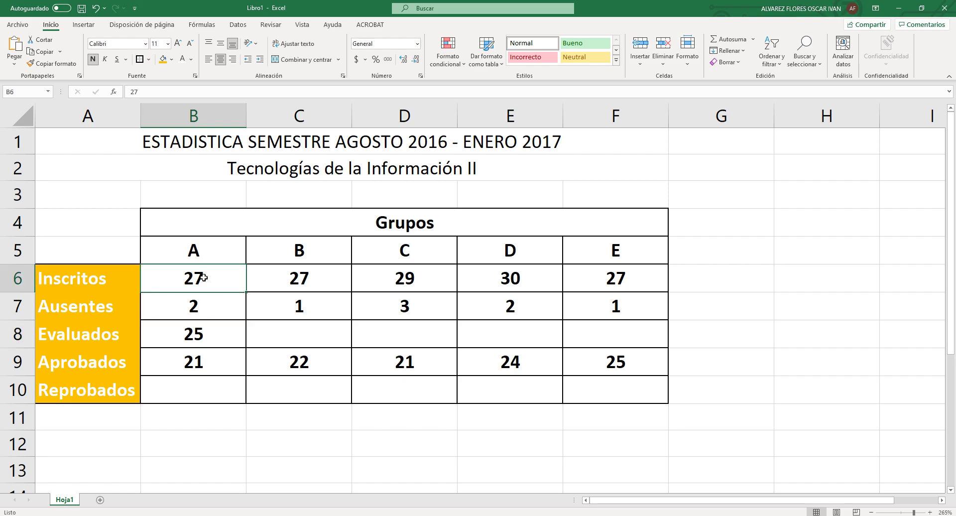
pyautogui.click(207, 309)
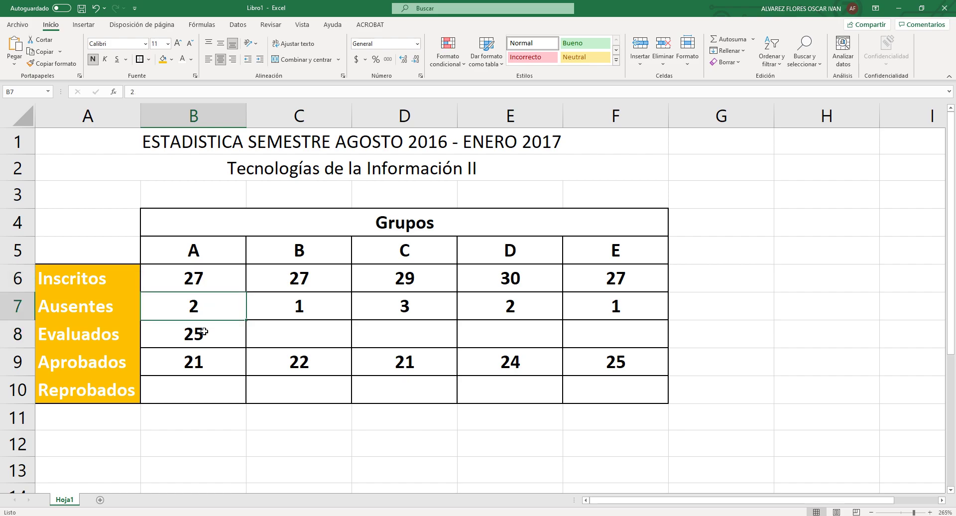
pyautogui.click(204, 331)
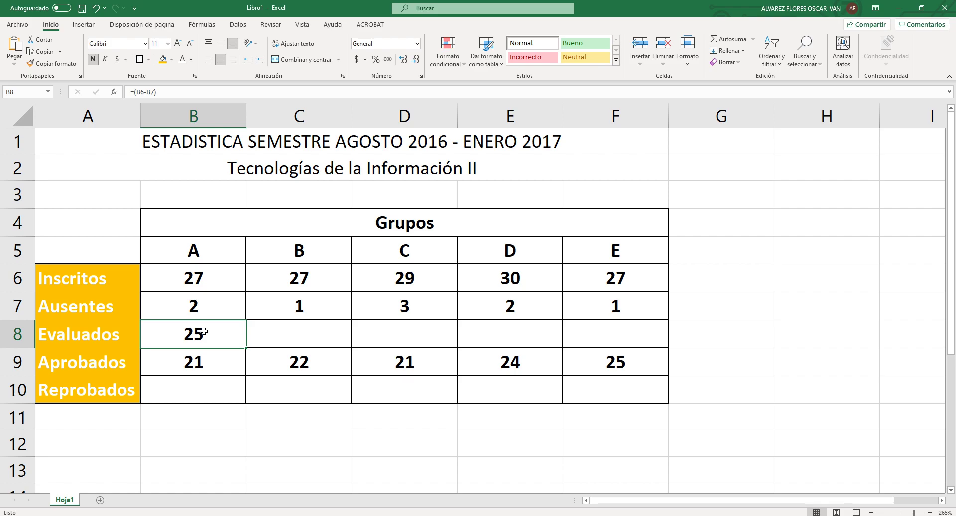
pyautogui.click(200, 363)
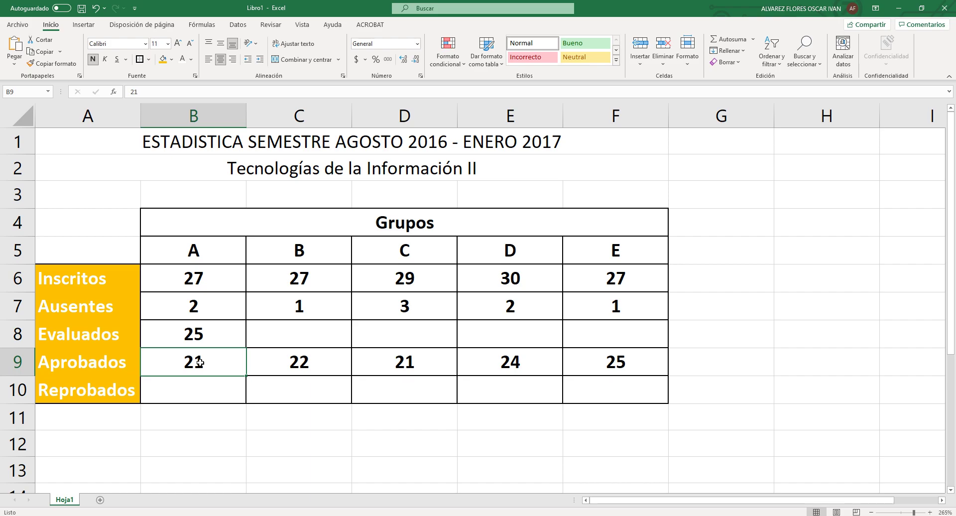
pyautogui.click(206, 393)
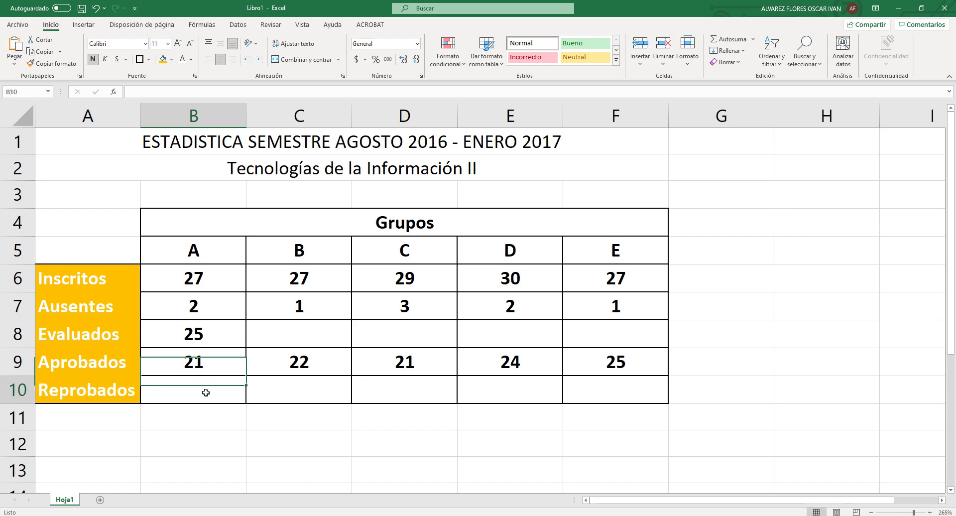
pyautogui.click(211, 334)
pyautogui.click(207, 356)
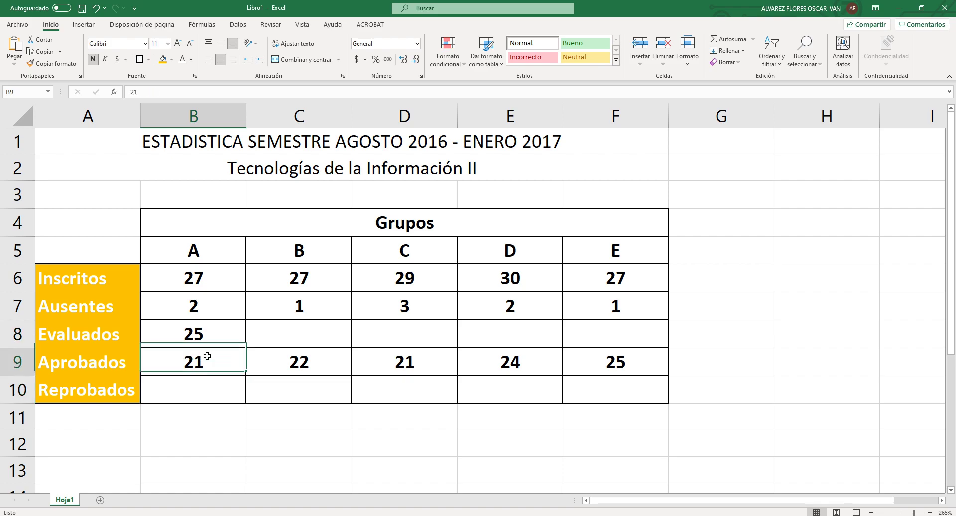
pyautogui.click(211, 338)
# Check instruction 12 in the manual, and try filling the Evaluados formula from B8 across C8:F8.
pyautogui.hotkey('alt', 'Tab')
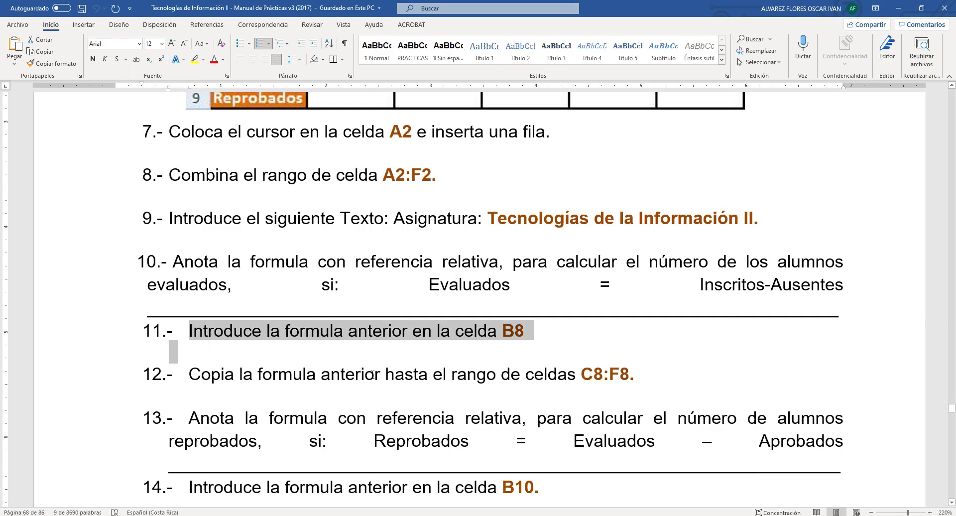
pyautogui.scroll(-3, 366, 389)
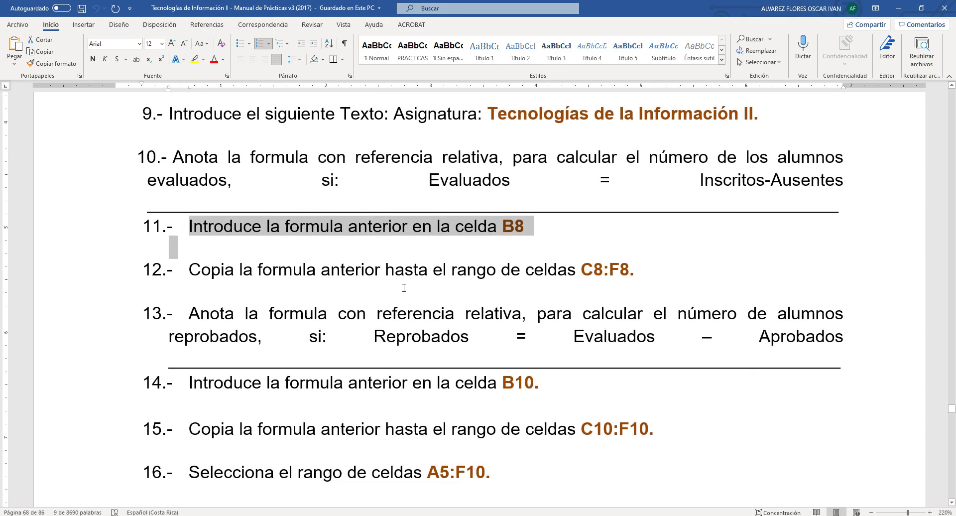
pyautogui.hotkey('alt', 'Tab')
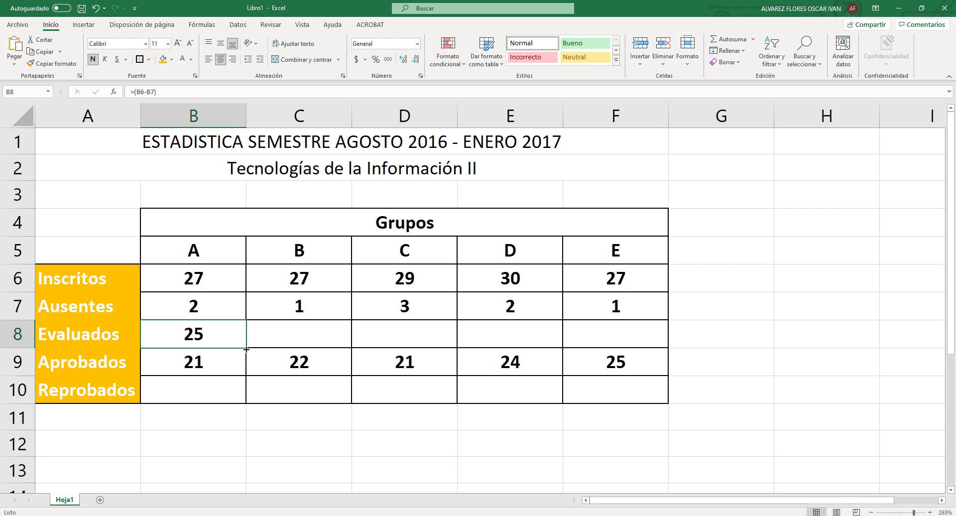
pyautogui.moveTo(246, 350); pyautogui.dragTo(629, 342)
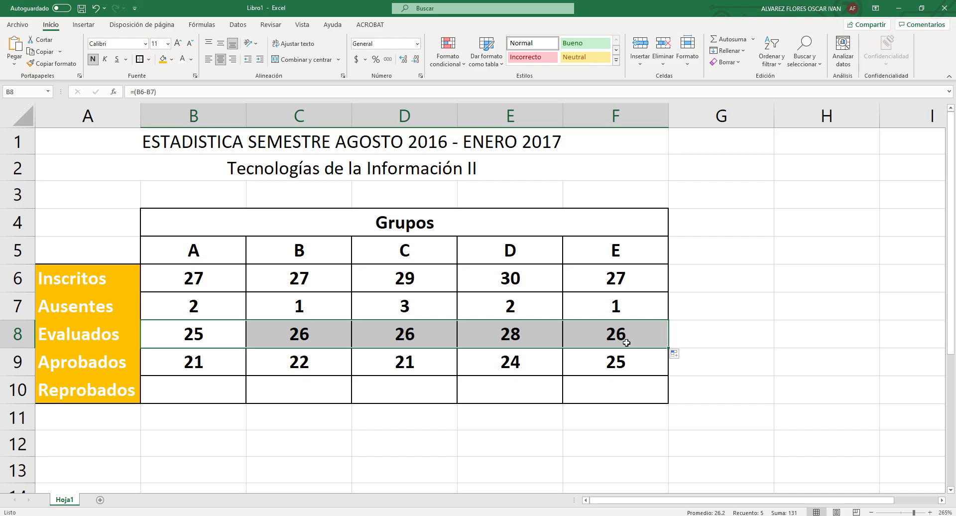
pyautogui.hotkey('ctrl', 'z')
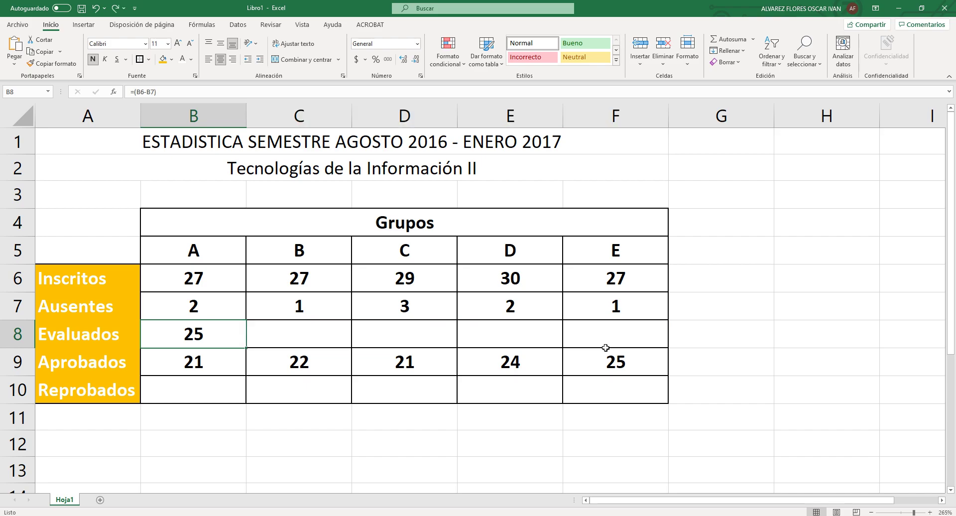
# Try copying the Evaluados formula from B8 and pasting it into C8 only.
pyautogui.rightClick(214, 336)
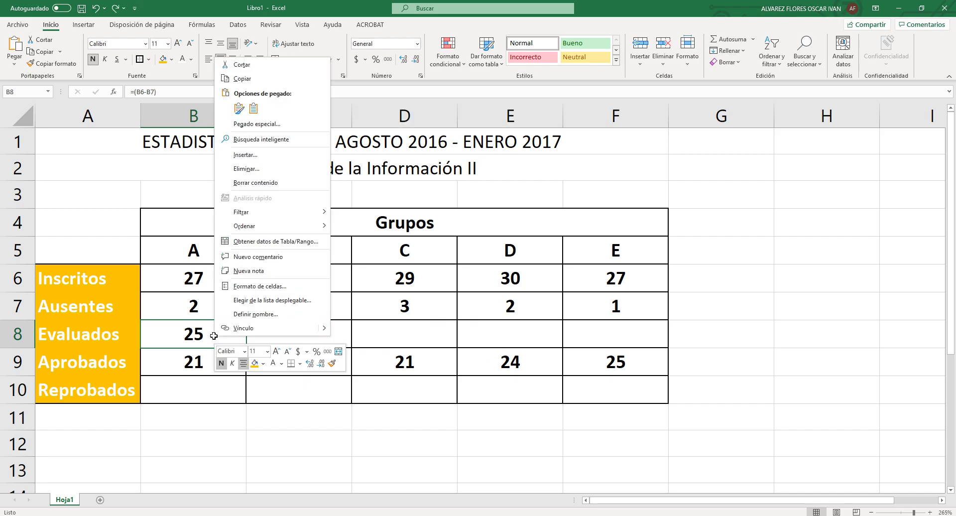
pyautogui.click(269, 80)
pyautogui.click(282, 328)
pyautogui.rightClick(284, 330)
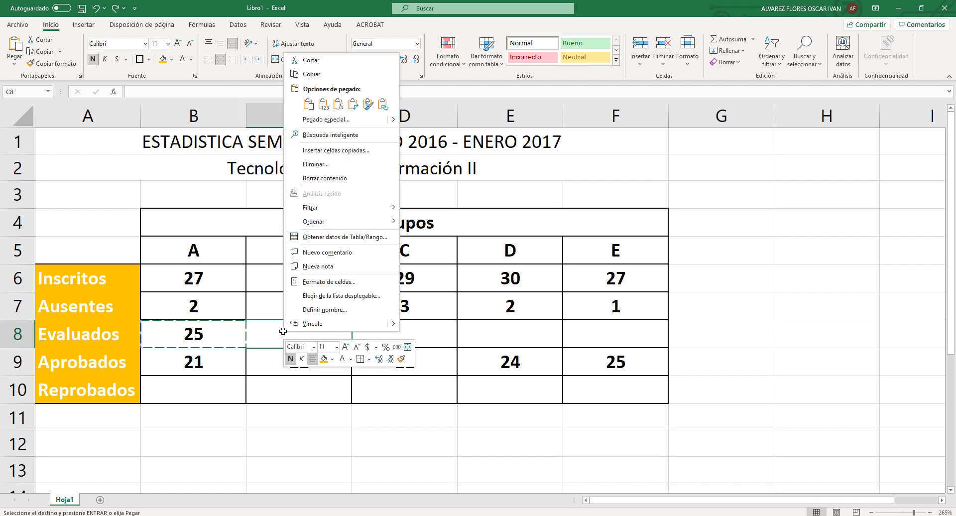
pyautogui.click(309, 104)
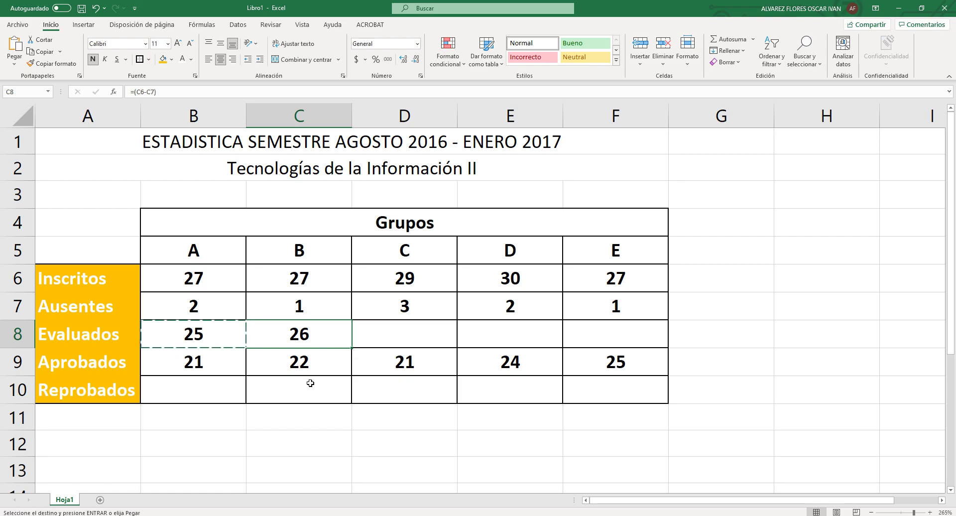
pyautogui.hotkey('ctrl', 'z')
pyautogui.press('Escape')
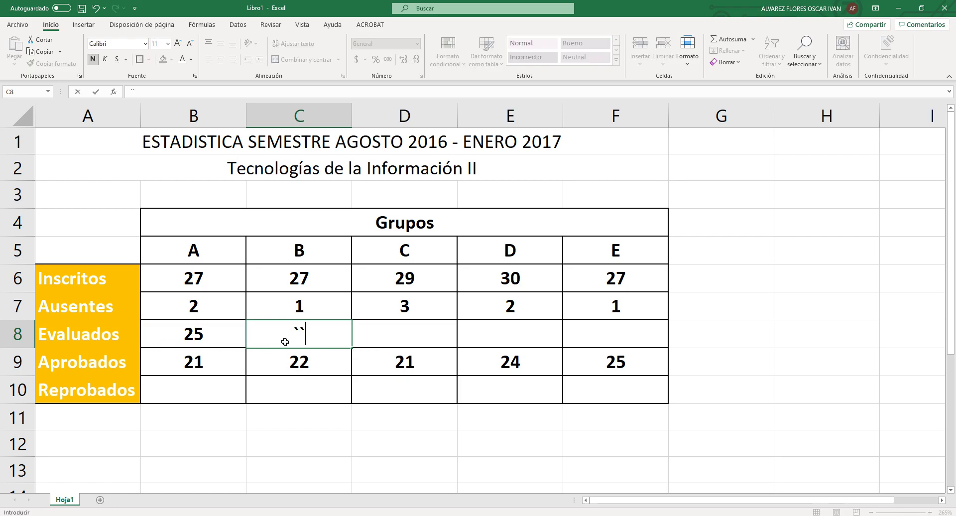
# Copy the Evaluados formula from B8 into the range C8:F8.
pyautogui.click(234, 335)
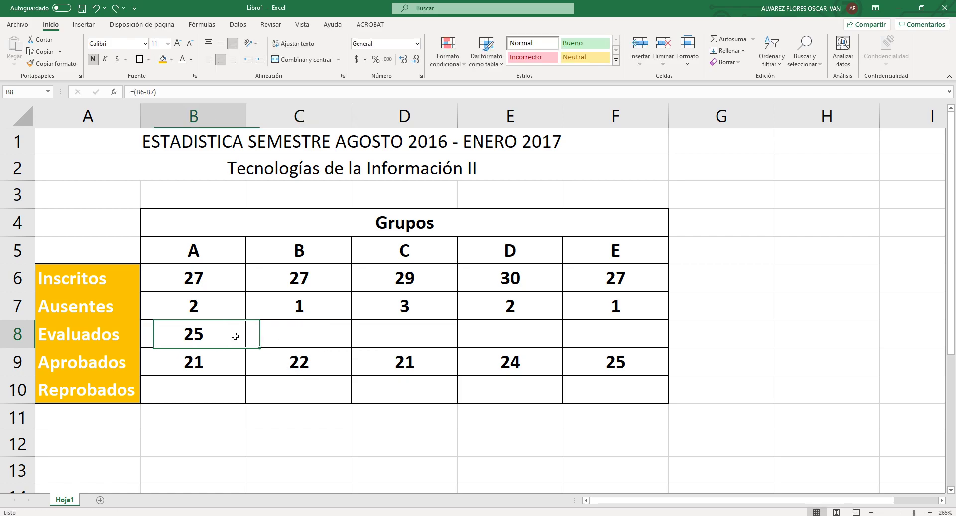
pyautogui.hotkey('ctrl', 'c')
pyautogui.moveTo(299, 334); pyautogui.dragTo(616, 334)
pyautogui.moveTo(351, 355); pyautogui.dragTo(352, 355)
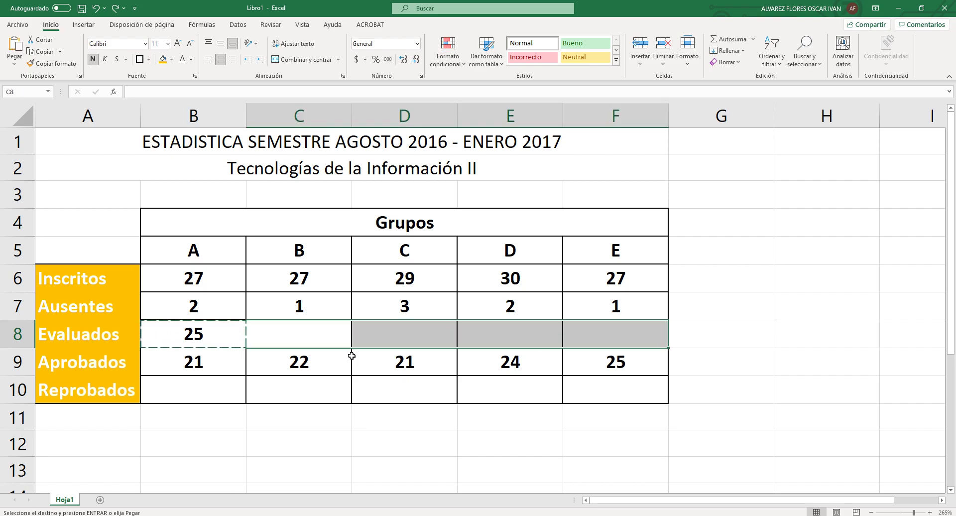
pyautogui.hotkey('ctrl', 'v')
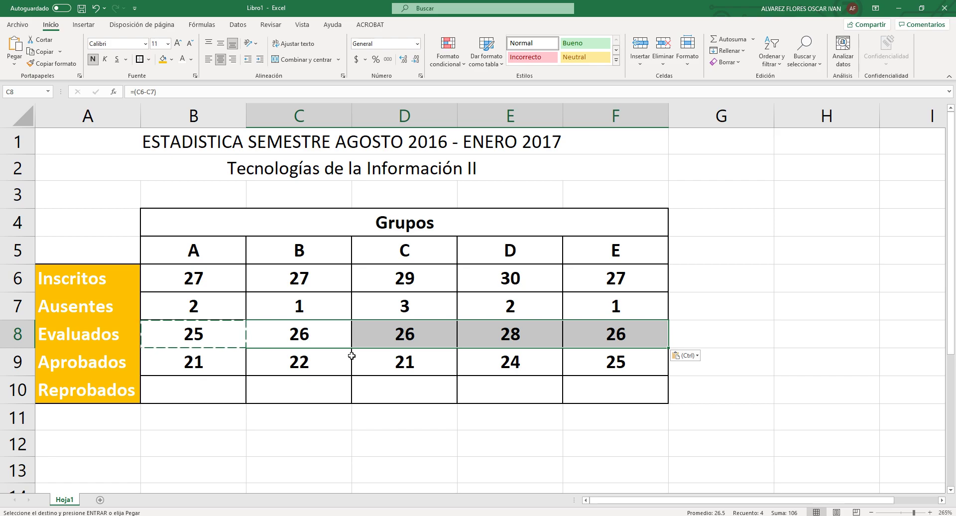
pyautogui.press('Escape')
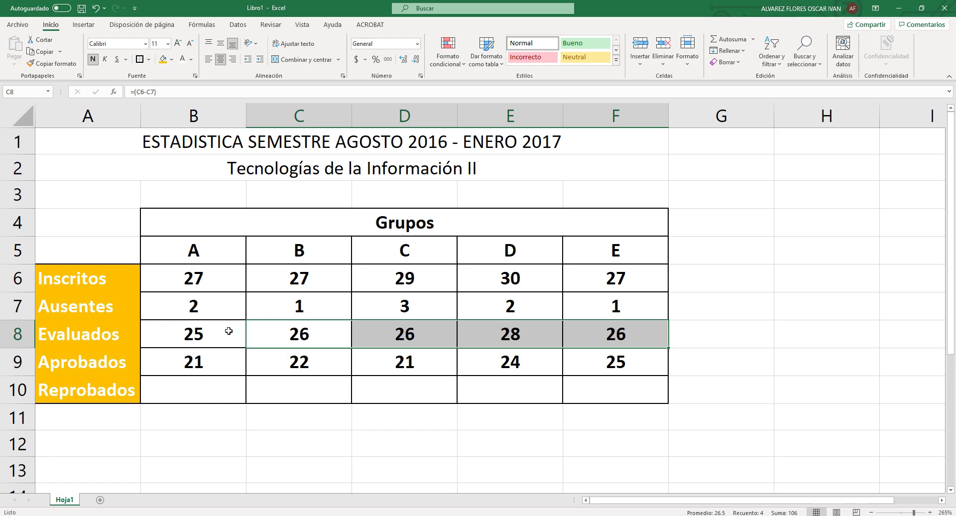
# Check the Evaluados formulas in B8 and C8:F8, and go to the empty Reprobados cell B10.
pyautogui.click(228, 330)
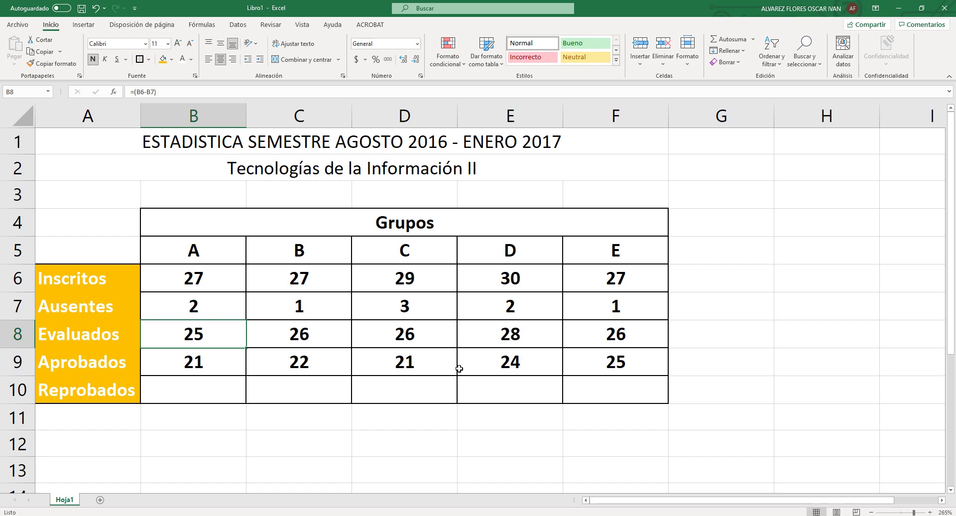
pyautogui.press('Right')
pyautogui.hotkey('shift', 'Right')
pyautogui.hotkey('shift', 'Right')
pyautogui.hotkey('shift', 'Right')
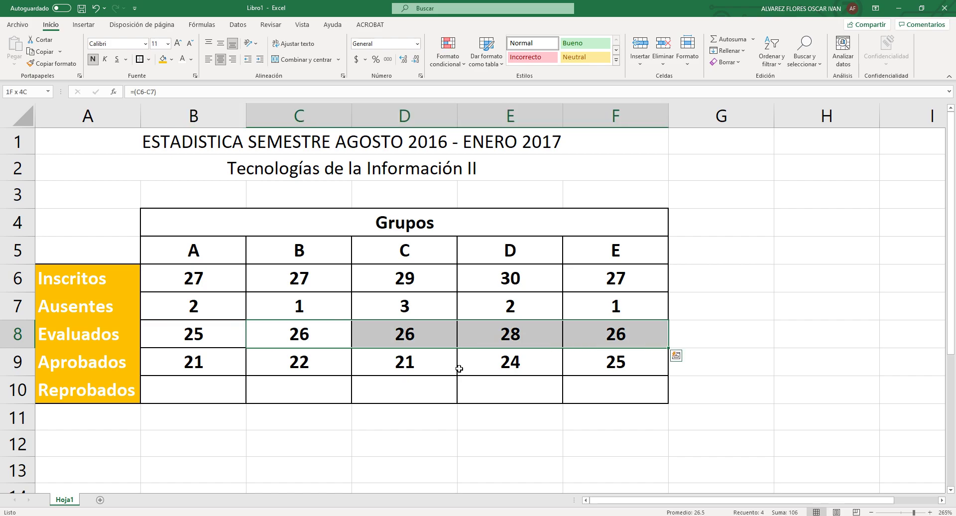
pyautogui.press('Home')
pyautogui.press('Right')
pyautogui.press('Down')
pyautogui.press('Down')
pyautogui.press('Down')
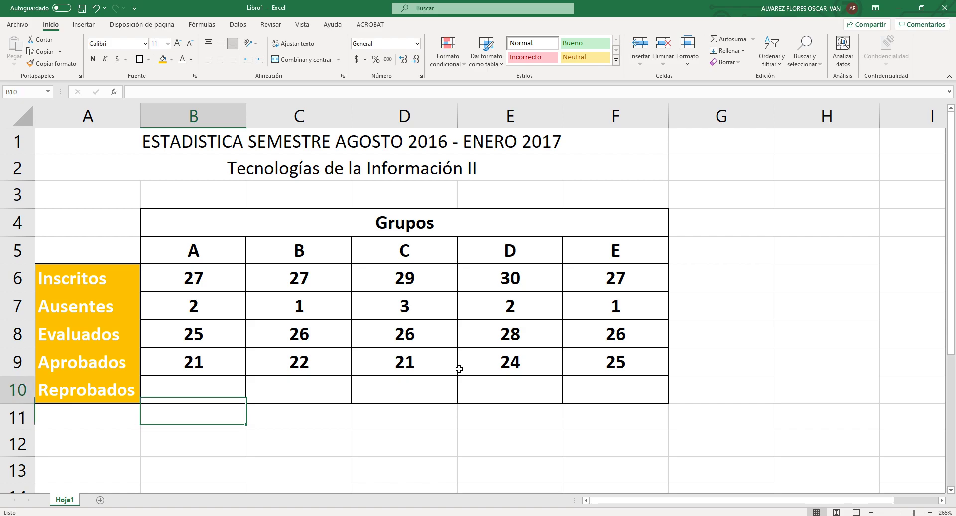
pyautogui.press('Up')
# Review the manual's instructions 13 to 19, checking the Reprobados formula, its copy range and the chart range.
pyautogui.hotkey('alt', 'Tab')
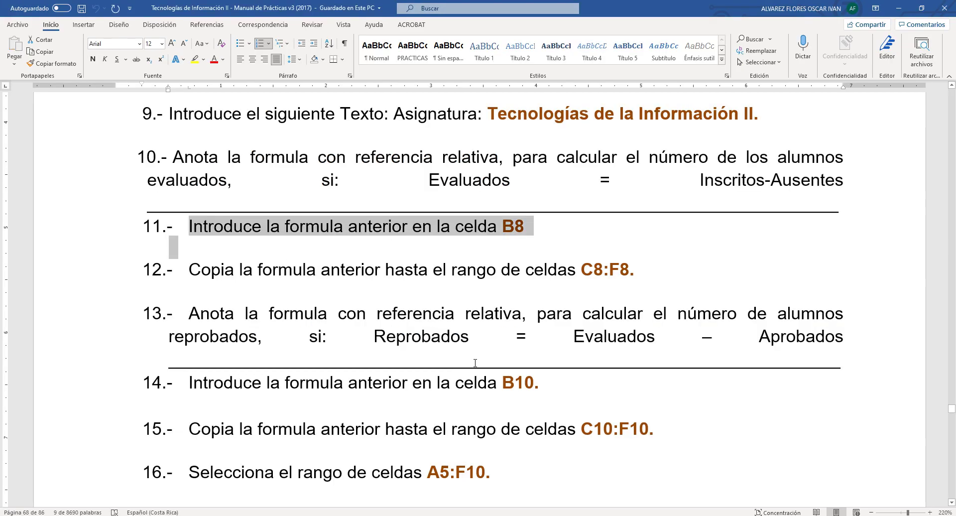
pyautogui.scroll(-3, 379, 351)
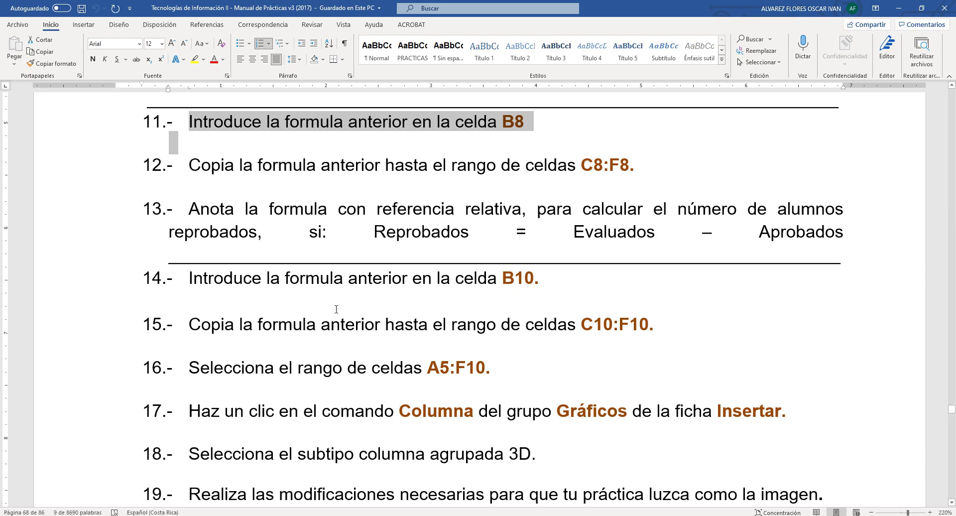
pyautogui.click(521, 286)
pyautogui.tripleClick(451, 319)
pyautogui.scroll(-3, 407, 340)
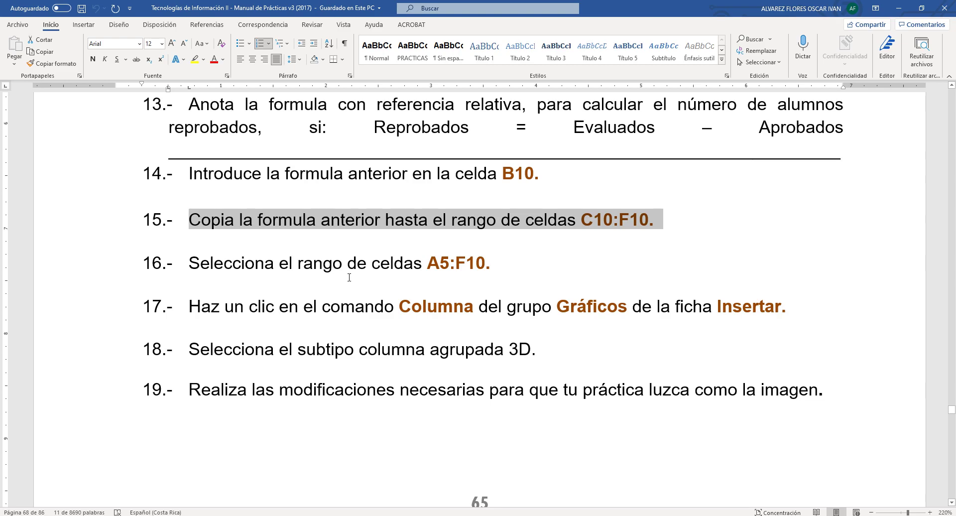
pyautogui.click(348, 274)
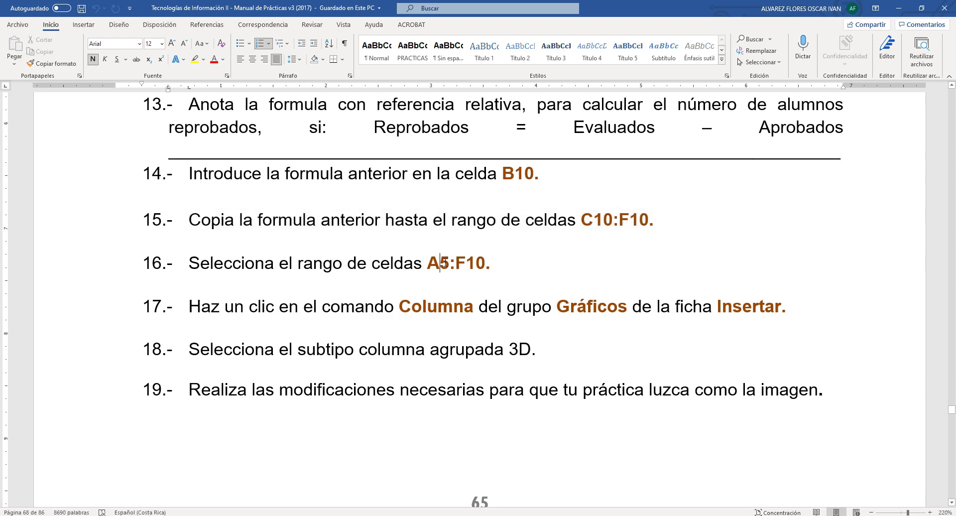
# Select the range A5:F10 in the workbook, as instruction 16 of the manual asks.
pyautogui.hotkey('alt', 'Tab')
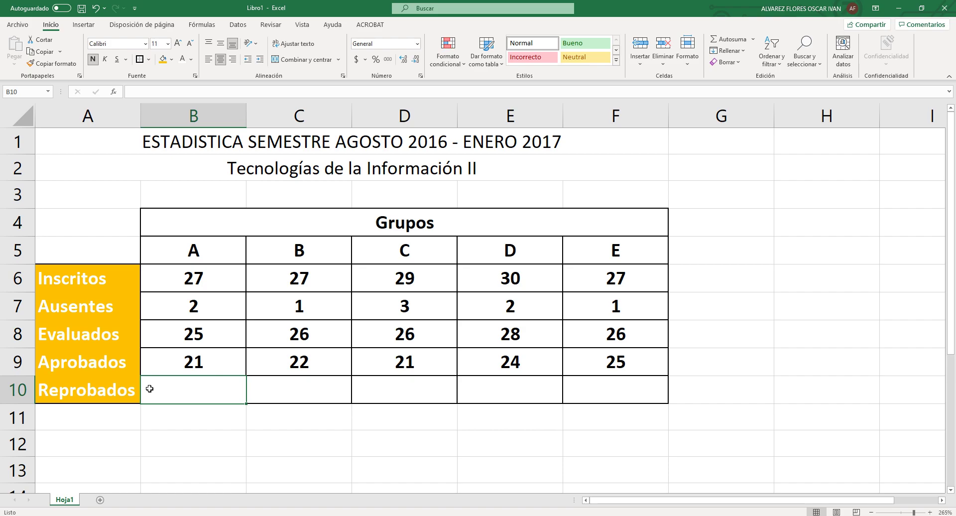
pyautogui.click(98, 249)
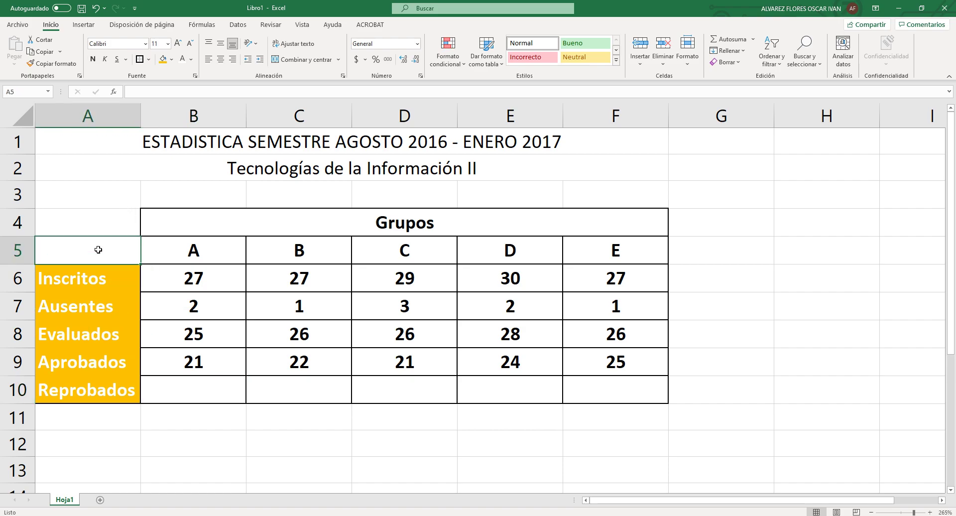
pyautogui.hotkey('alt', 'Tab')
pyautogui.hotkey('alt', 'Tab')
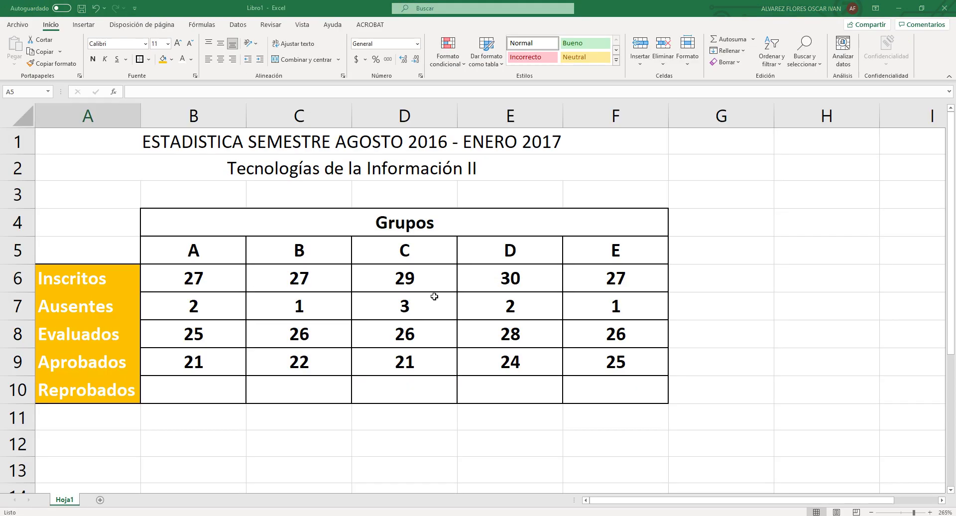
pyautogui.keyDown('shift'); pyautogui.click(619, 388); pyautogui.keyUp('shift')
# Review the manual's chart instructions and the sample table with its column chart, and return to instructions 12 to 19.
pyautogui.hotkey('alt', 'Tab')
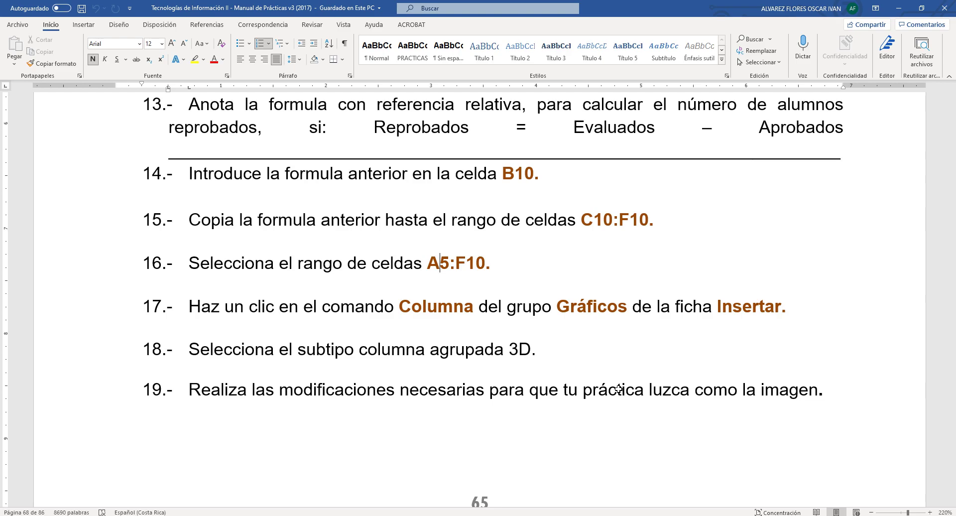
pyautogui.scroll(-6, 364, 245)
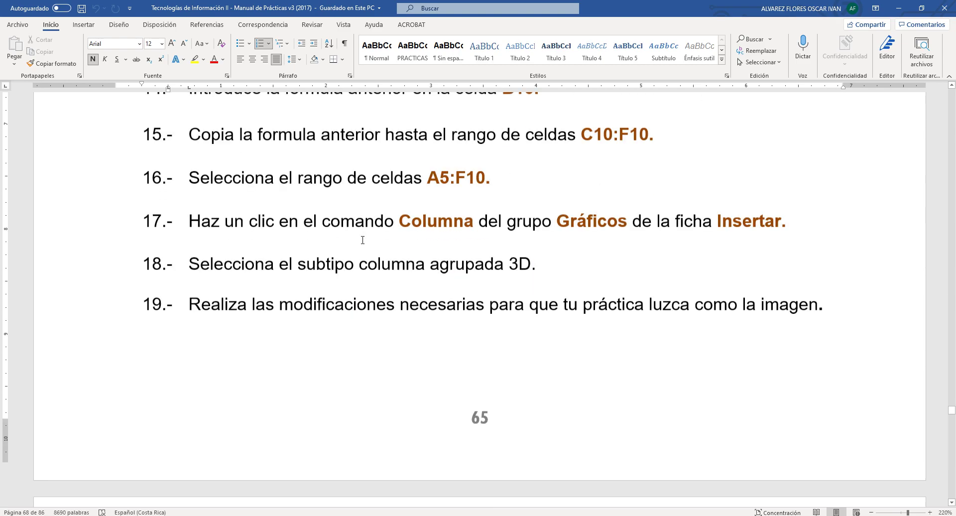
pyautogui.scroll(-1, 363, 244)
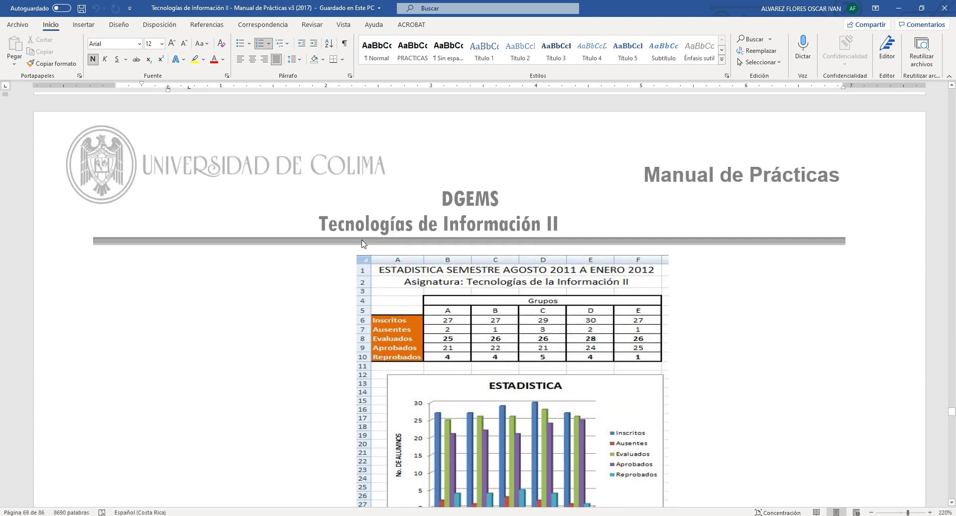
pyautogui.scroll(8, 364, 244)
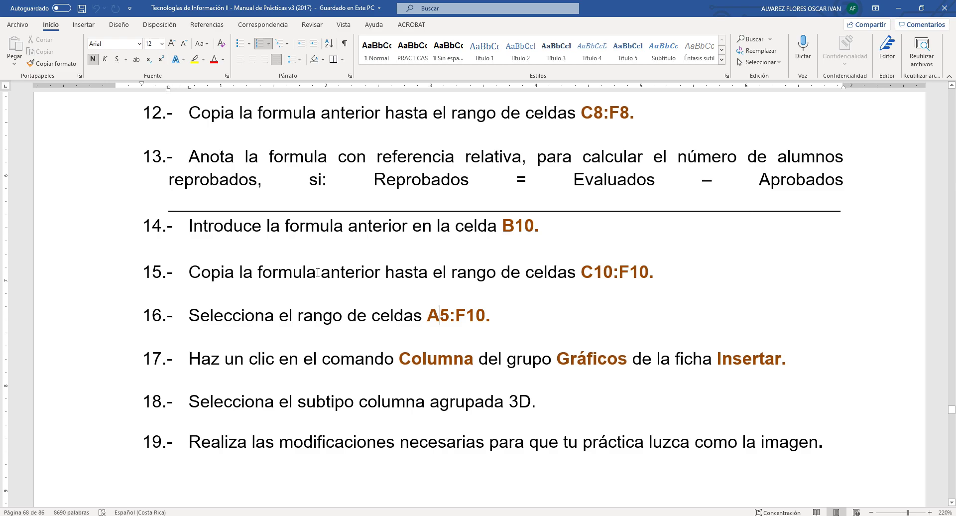
# Compare the manual's sample table, switch to Excel, and enter =(B8-B9) in B10, copying it across C10:F10.
pyautogui.scroll(-10, 318, 273)
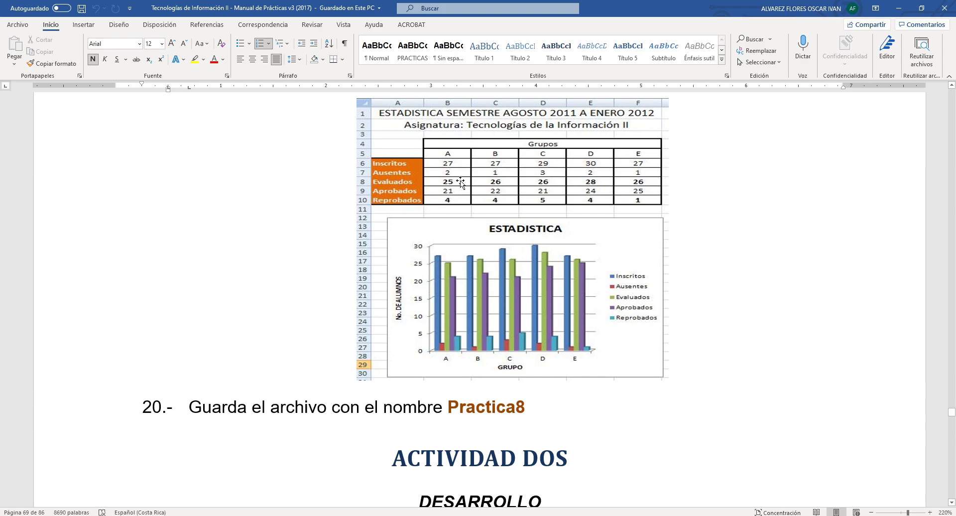
pyautogui.keyDown('ctrl'); pyautogui.scroll(16, 460, 180); pyautogui.keyUp('ctrl')
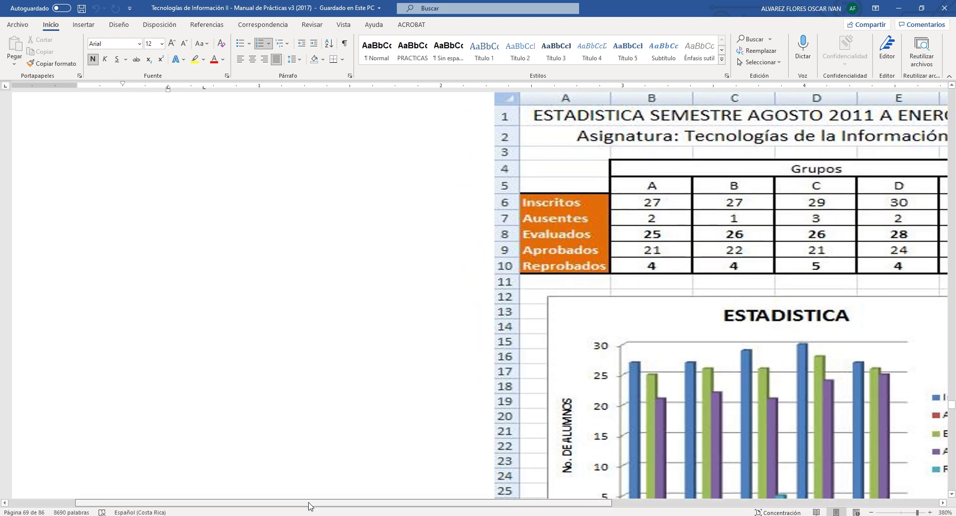
pyautogui.moveTo(310, 503); pyautogui.dragTo(510, 504)
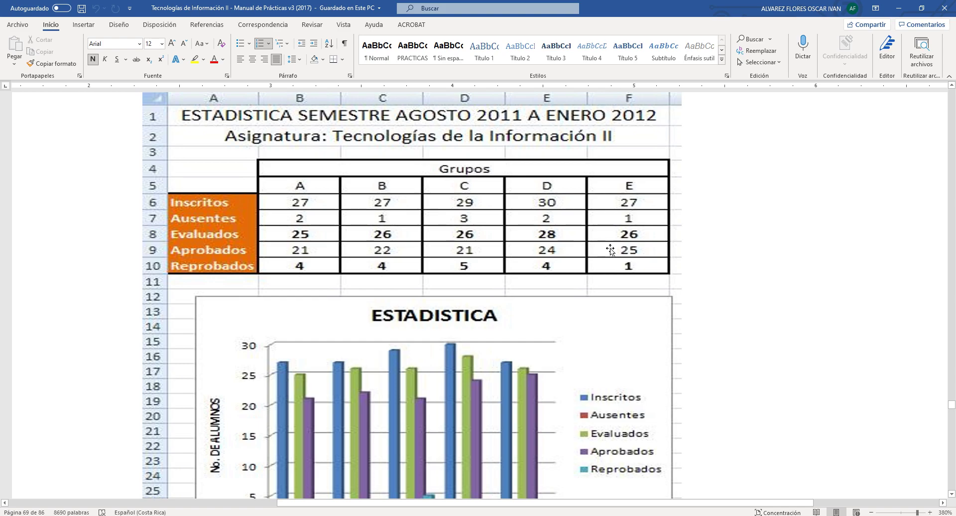
pyautogui.hotkey('alt', 'Tab')
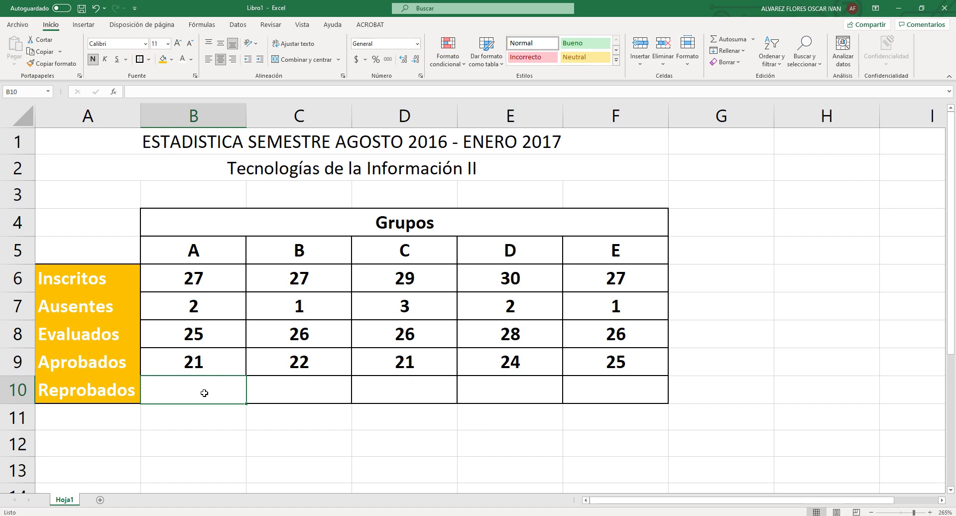
pyautogui.write('=')
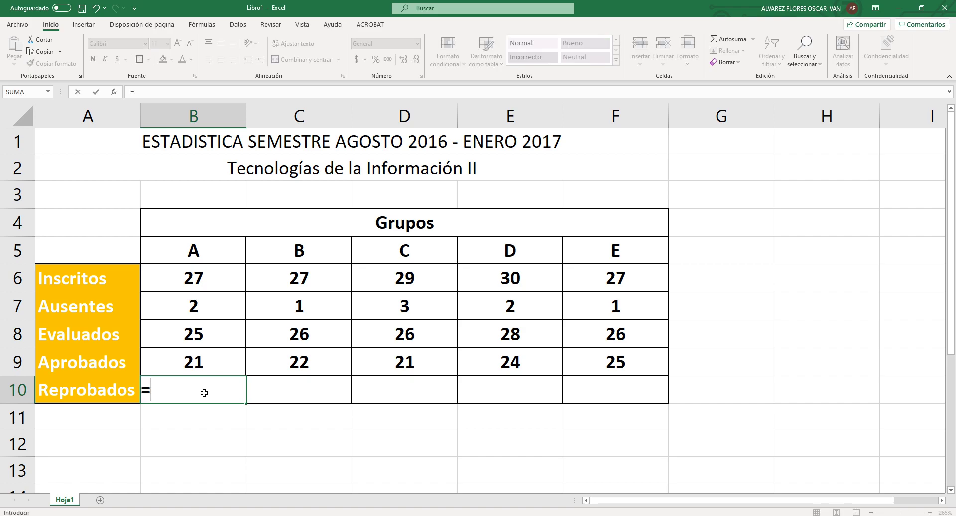
pyautogui.write('(')
pyautogui.press('Up')
pyautogui.press('Up')
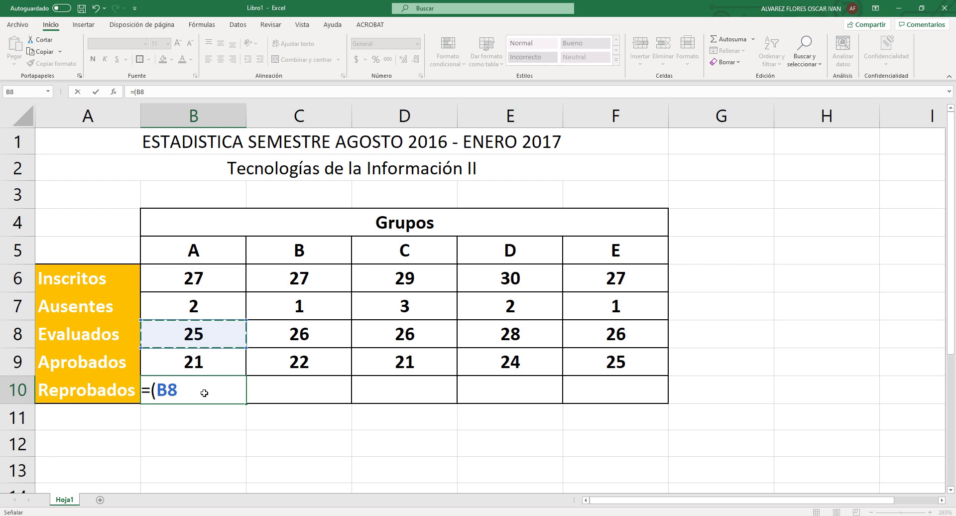
pyautogui.write('-')
pyautogui.press('Up')
pyautogui.write(')')
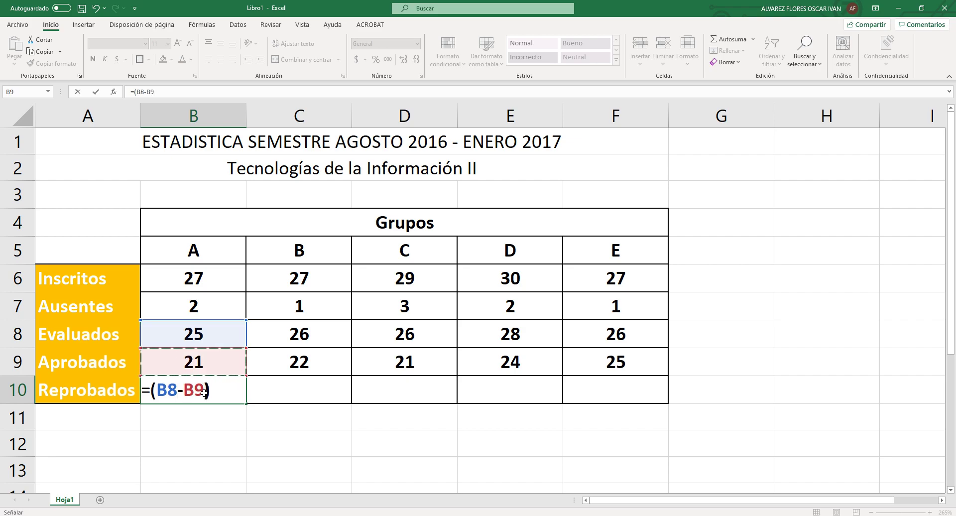
pyautogui.press('Return')
pyautogui.click(204, 393)
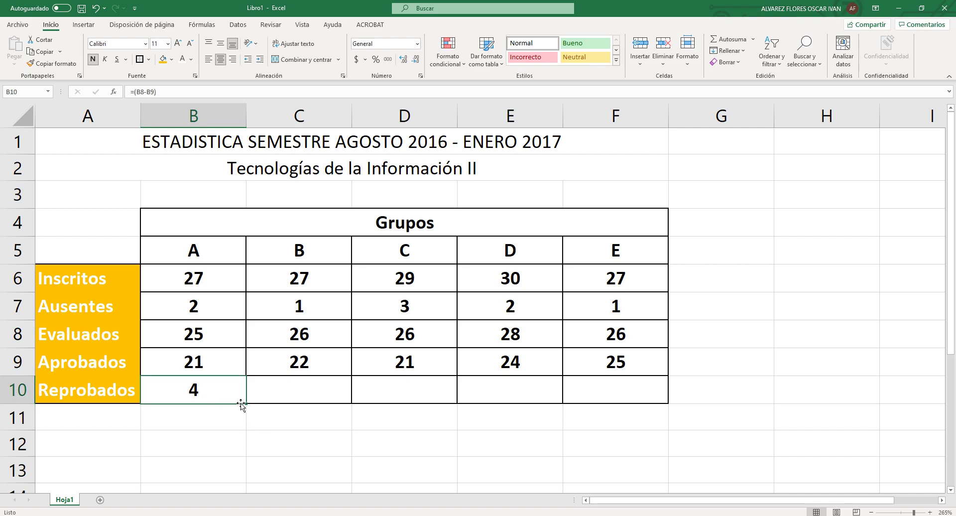
pyautogui.moveTo(246, 404); pyautogui.dragTo(628, 395)
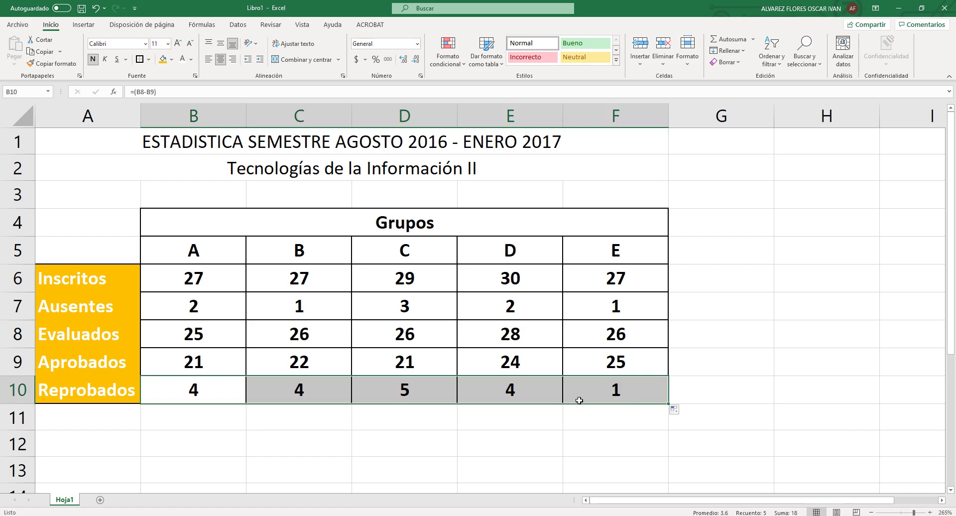
# Check the chart data range in the Word manual and select A5:F10 in the Excel sheet.
pyautogui.click(111, 224)
pyautogui.click(103, 242)
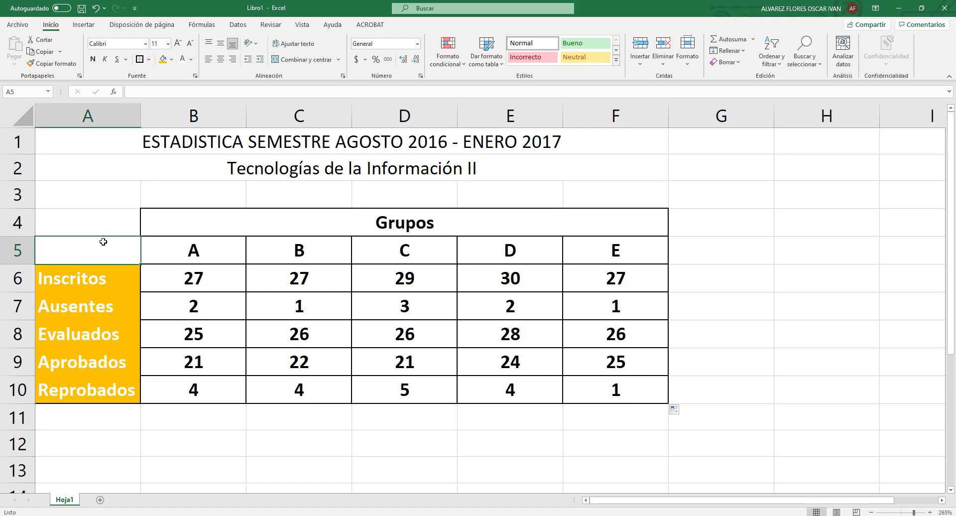
pyautogui.hotkey('alt', 'Tab')
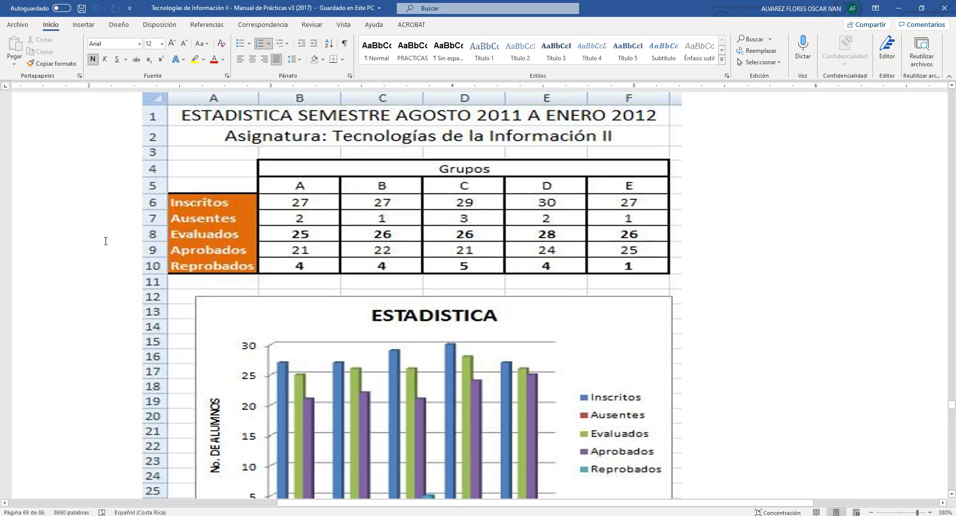
pyautogui.scroll(-9, 269, 275)
pyautogui.keyDown('ctrl'); pyautogui.scroll(-6, 273, 276); pyautogui.keyUp('ctrl')
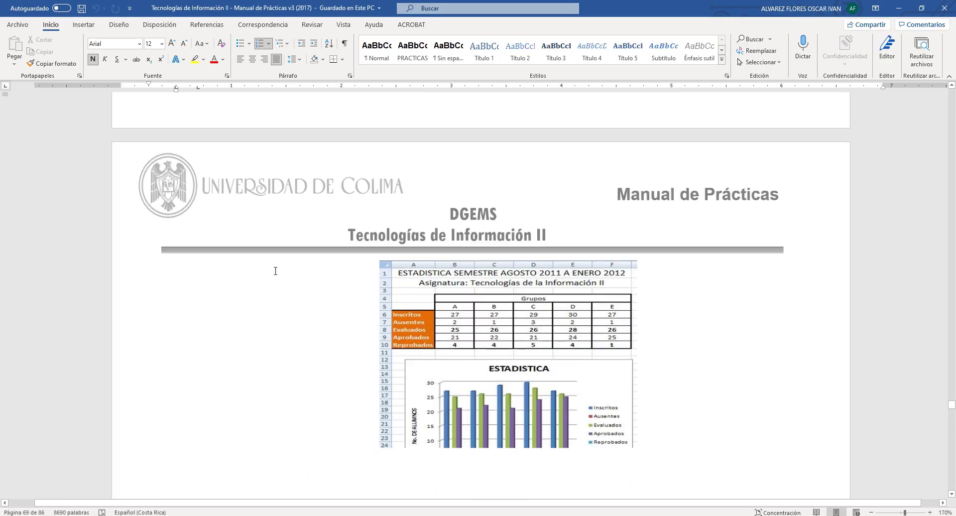
pyautogui.scroll(10, 345, 269)
pyautogui.scroll(-3, 345, 269)
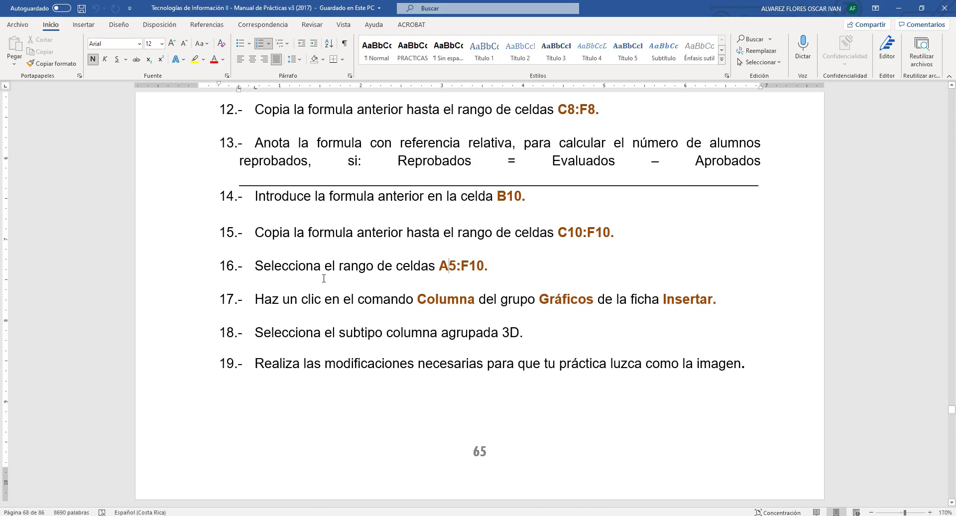
pyautogui.hotkey('alt', 'Tab')
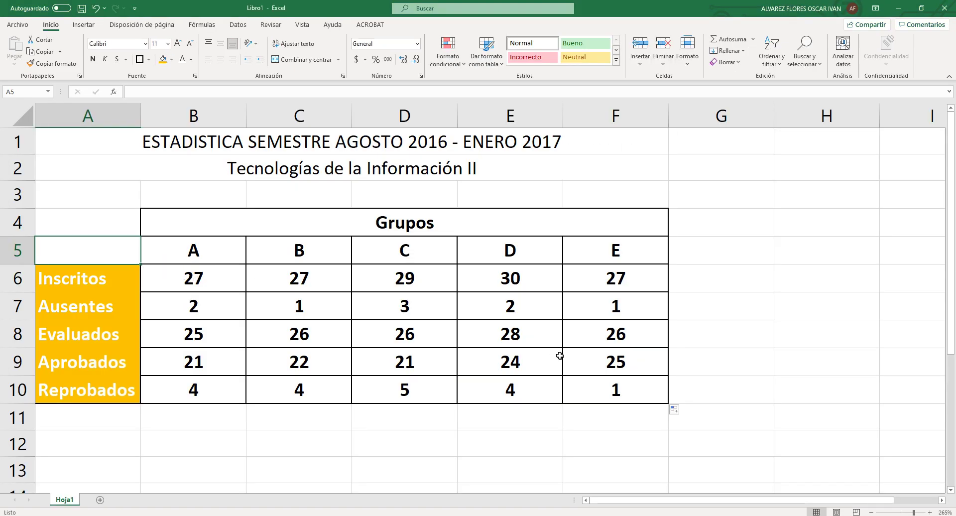
pyautogui.keyDown('shift'); pyautogui.click(598, 390); pyautogui.keyUp('shift')
# Consult instruction 17 in the Word manual, return to Excel, and insert a 3D clustered column chart from A5:F10.
pyautogui.hotkey('alt', 'Tab')
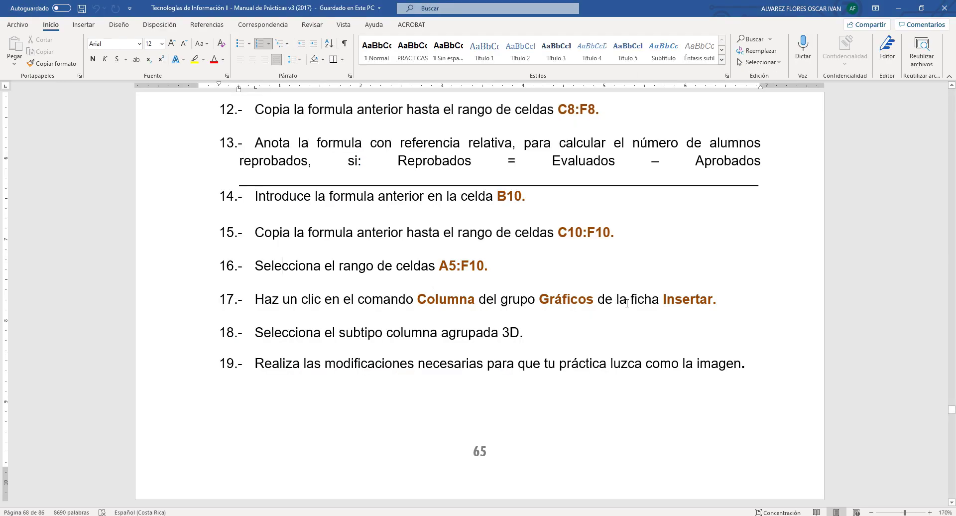
pyautogui.doubleClick(699, 301)
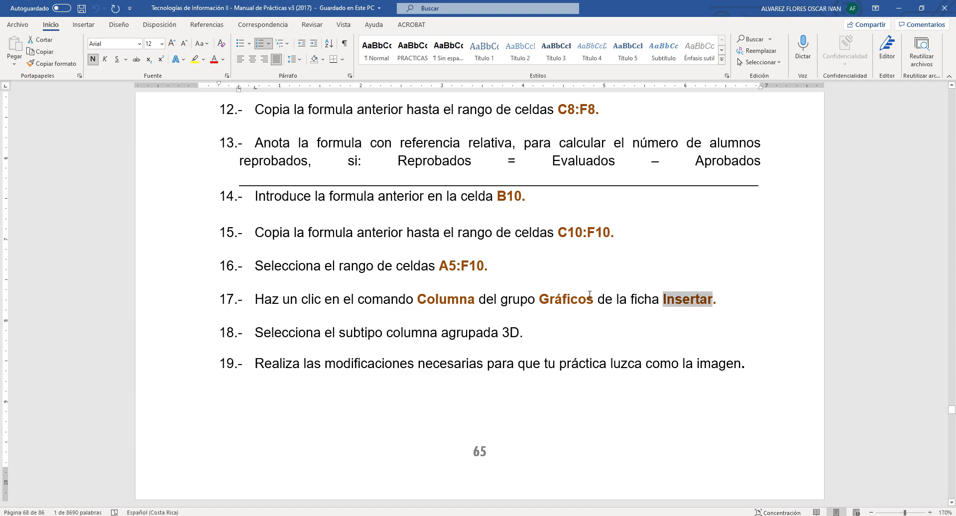
pyautogui.doubleClick(565, 301)
pyautogui.doubleClick(451, 302)
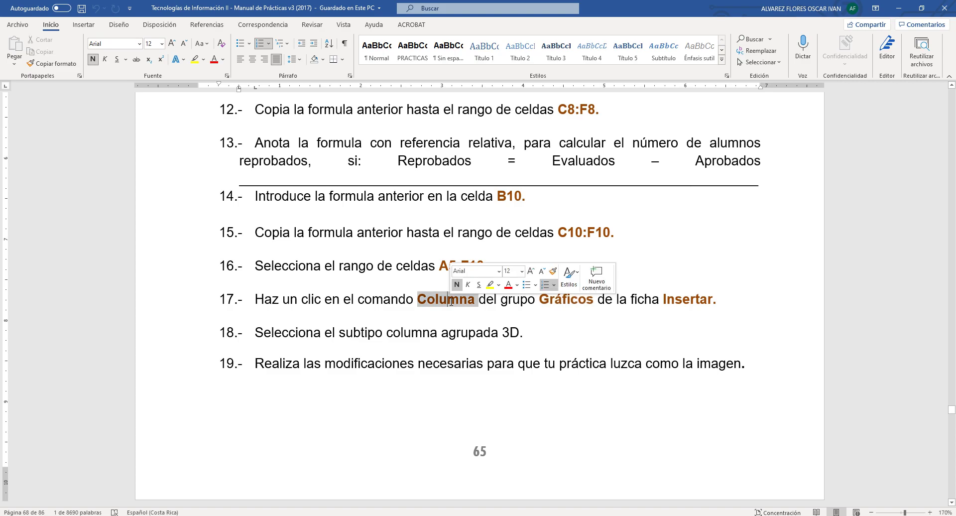
pyautogui.hotkey('alt', 'Tab')
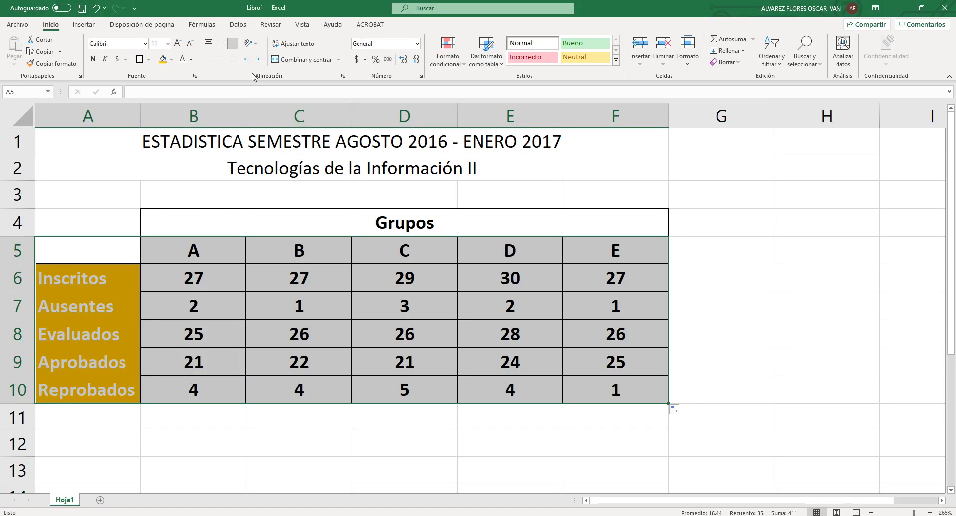
pyautogui.click(83, 24)
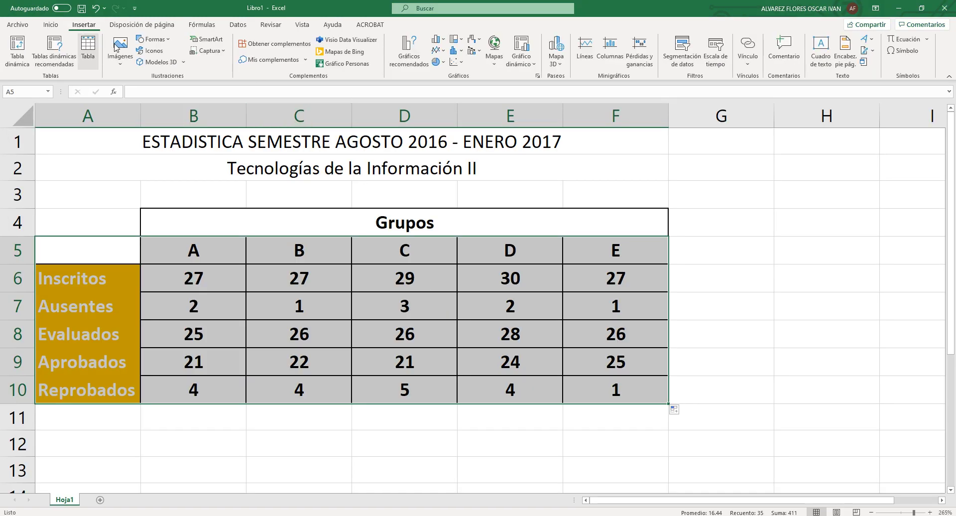
pyautogui.click(462, 52)
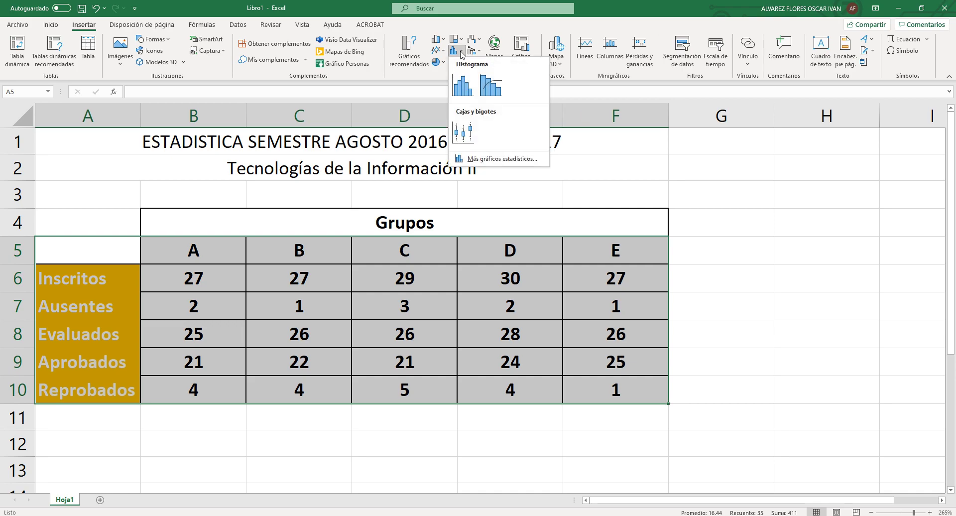
pyautogui.click(439, 43)
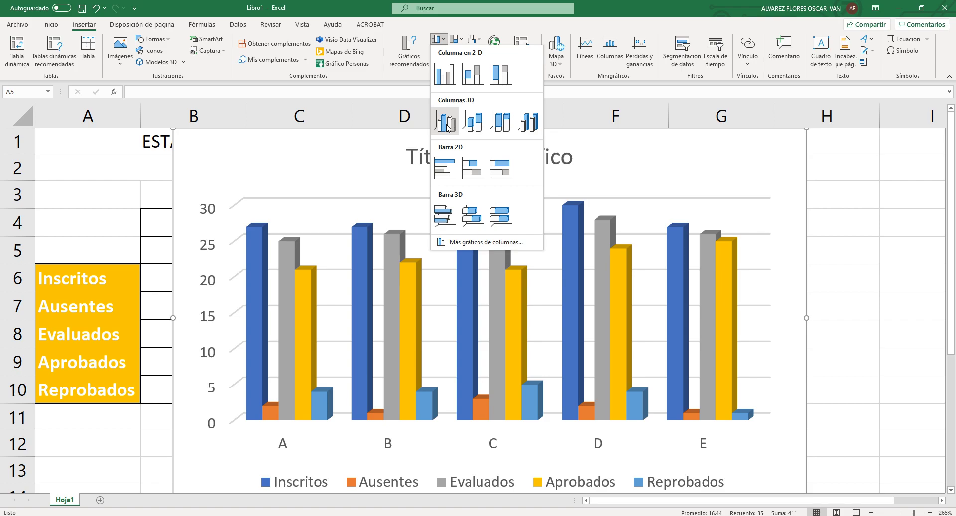
pyautogui.click(447, 125)
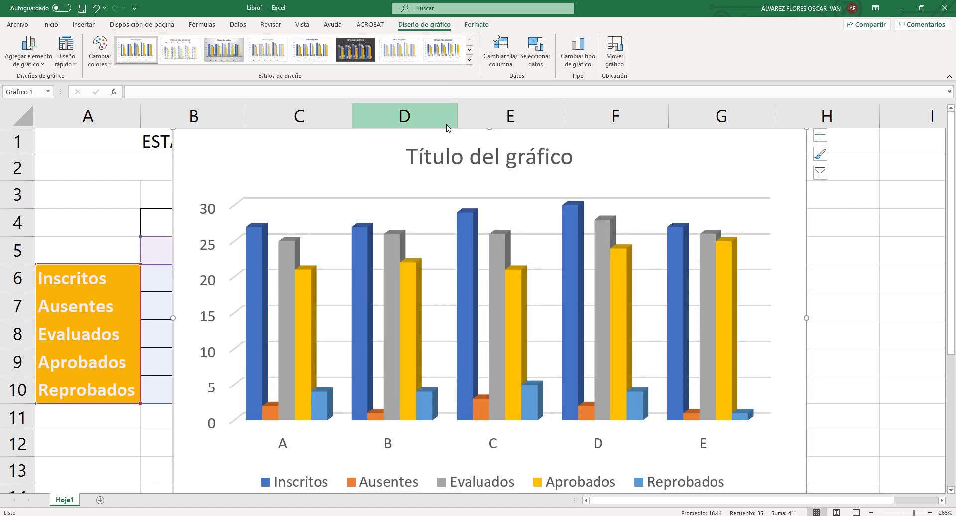
# Switch to the Word manual and examine instructions 18 and 19 and the sample chart's title, axis labels and legend.
pyautogui.hotkey('alt', 'Tab')
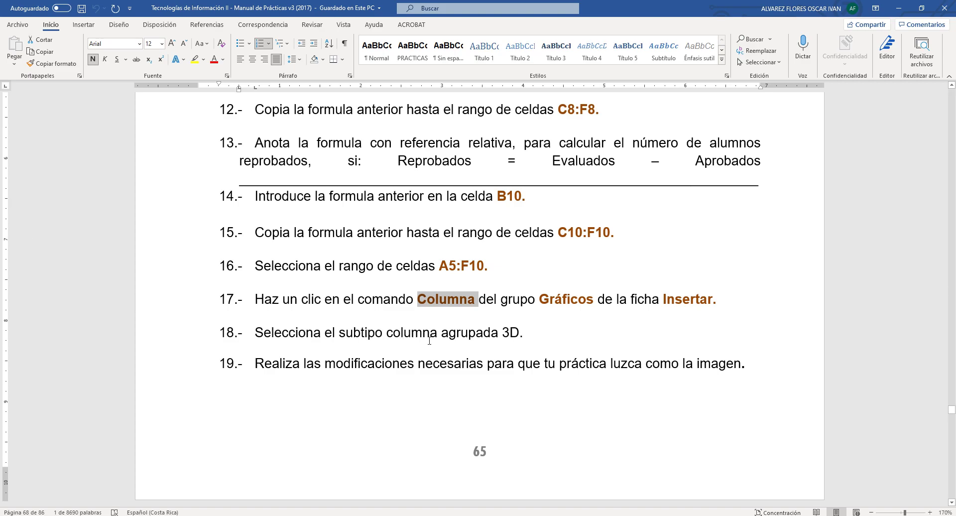
pyautogui.doubleClick(511, 333)
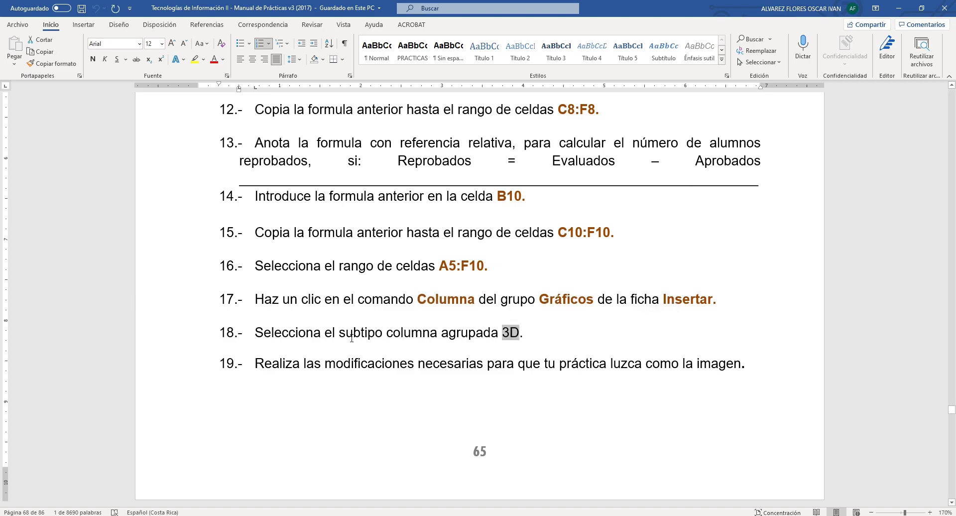
pyautogui.scroll(-2, 344, 332)
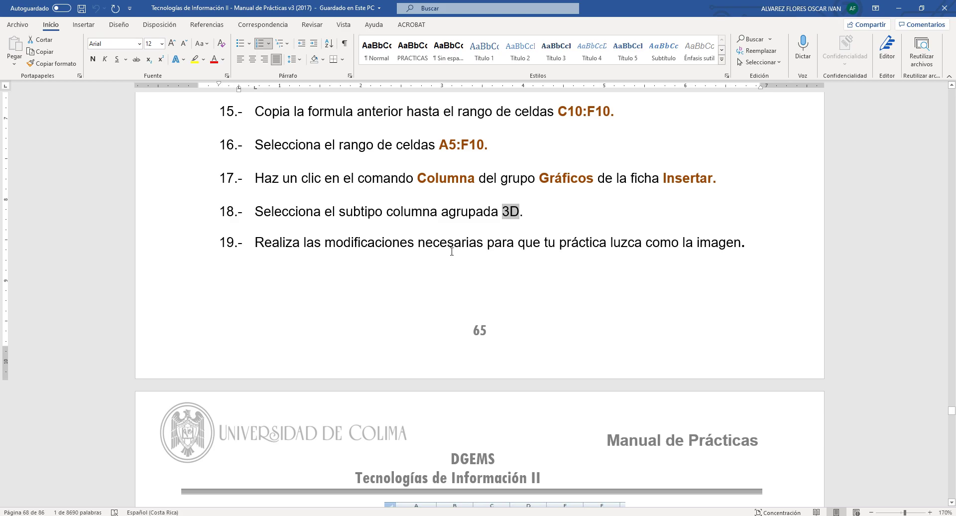
pyautogui.scroll(-7, 566, 264)
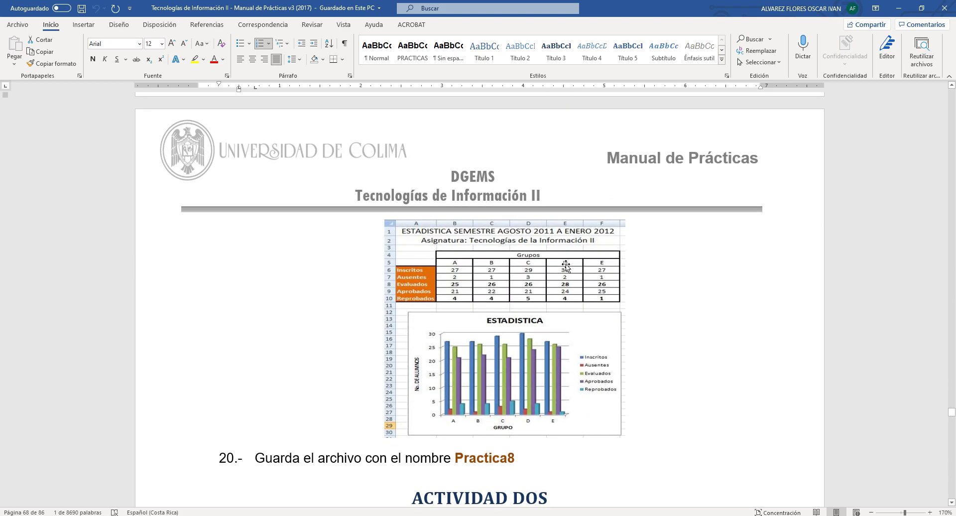
pyautogui.keyDown('ctrl'); pyautogui.scroll(10, 589, 264); pyautogui.keyUp('ctrl')
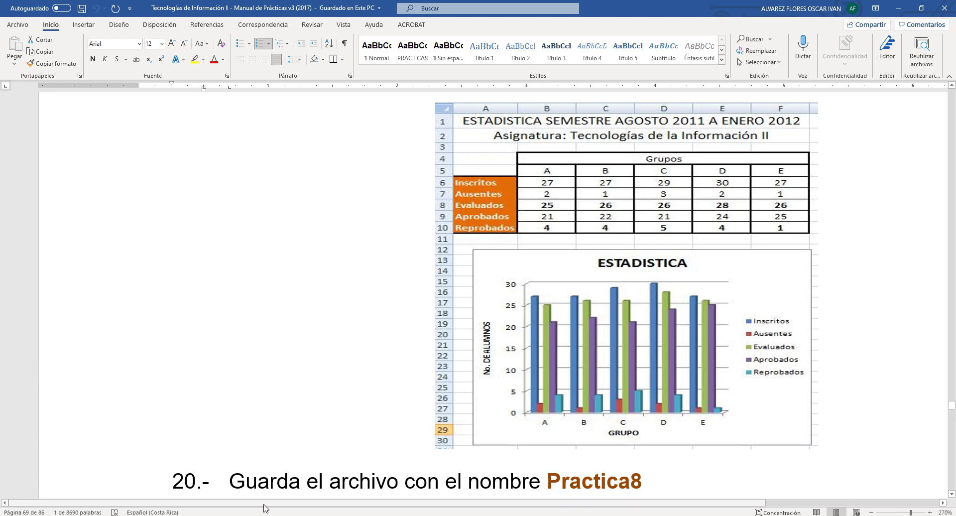
pyautogui.moveTo(265, 503); pyautogui.dragTo(381, 506)
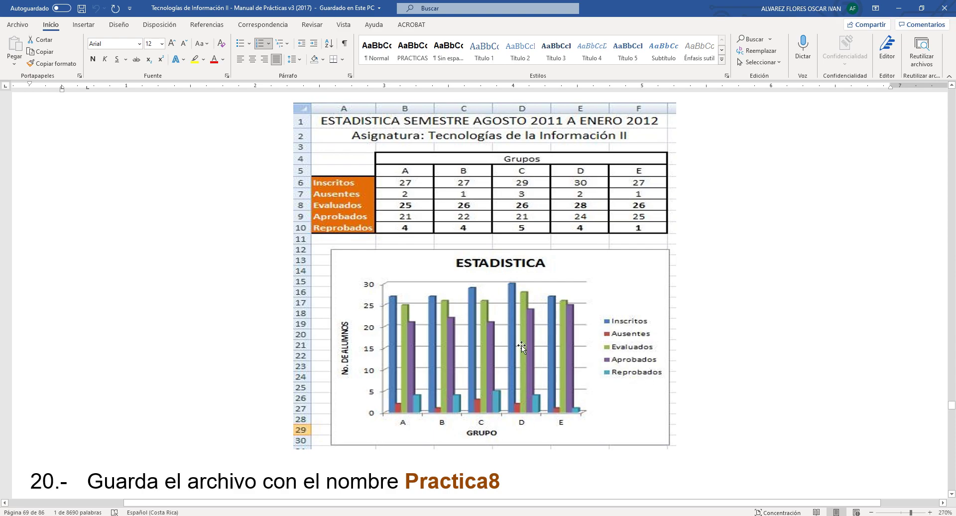
# Switch back to Excel and move the chart below the data table, with its upper edge at row 12.
pyautogui.hotkey('alt', 'Tab')
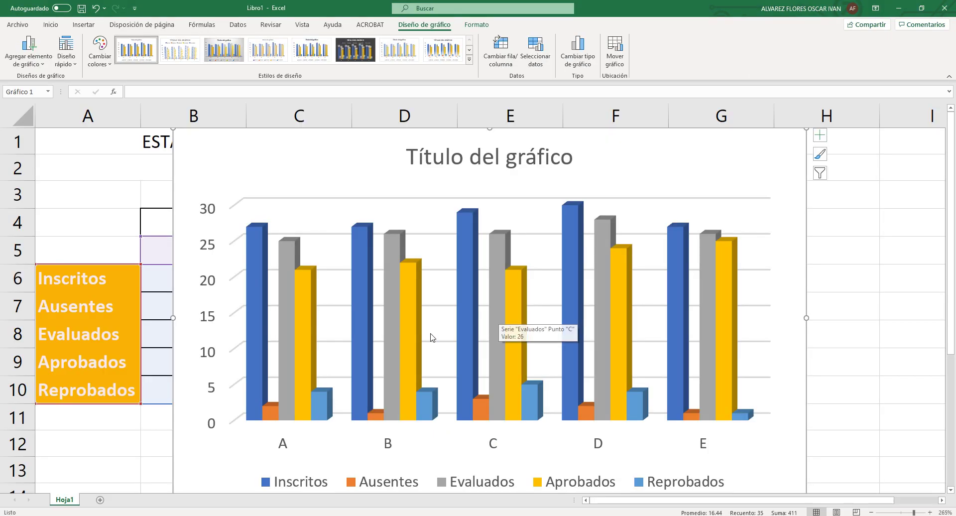
pyautogui.scroll(-9, 419, 332)
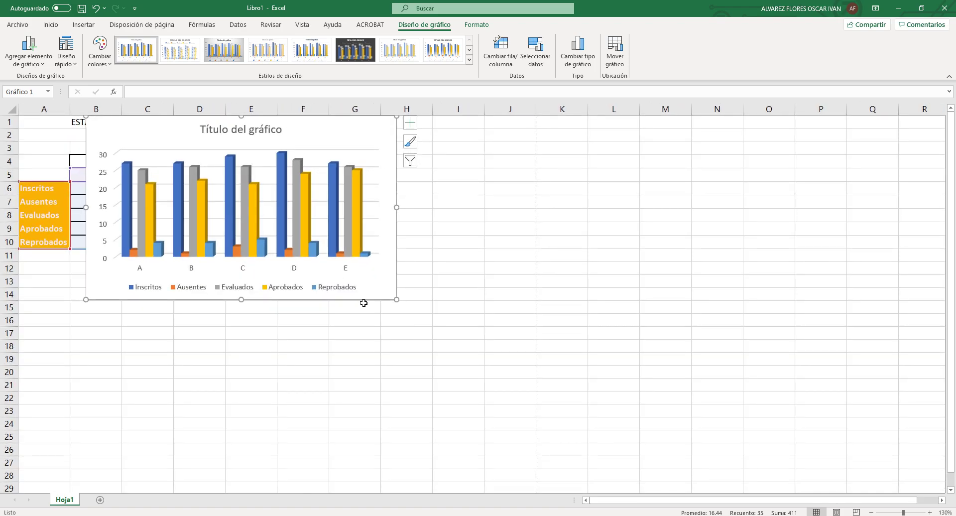
pyautogui.moveTo(372, 292)
pyautogui.mouseDown()
pyautogui.moveTo(314, 449)
pyautogui.moveTo(306, 440)
pyautogui.mouseUp()
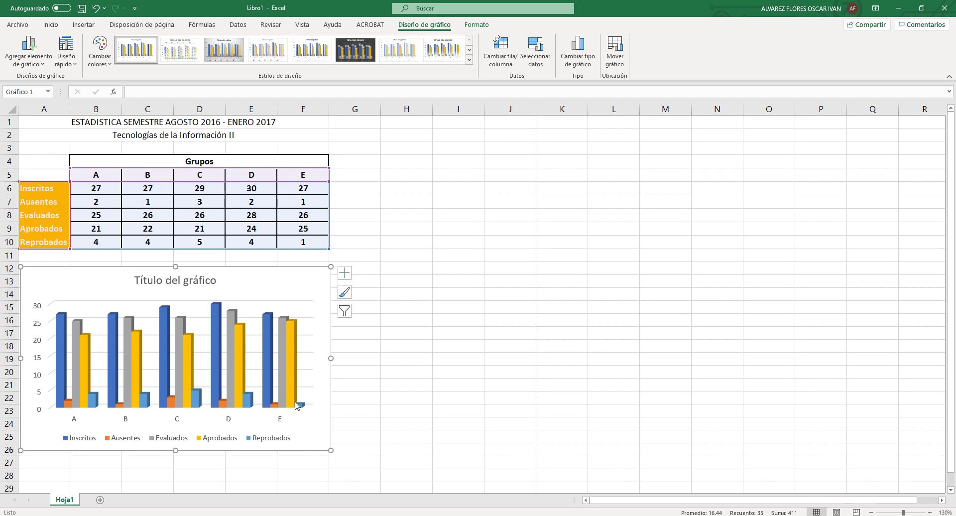
# Replace the chart's placeholder title with ESTADISTICA and leave the whole chart selected.
pyautogui.click(198, 280)
pyautogui.click(198, 279)
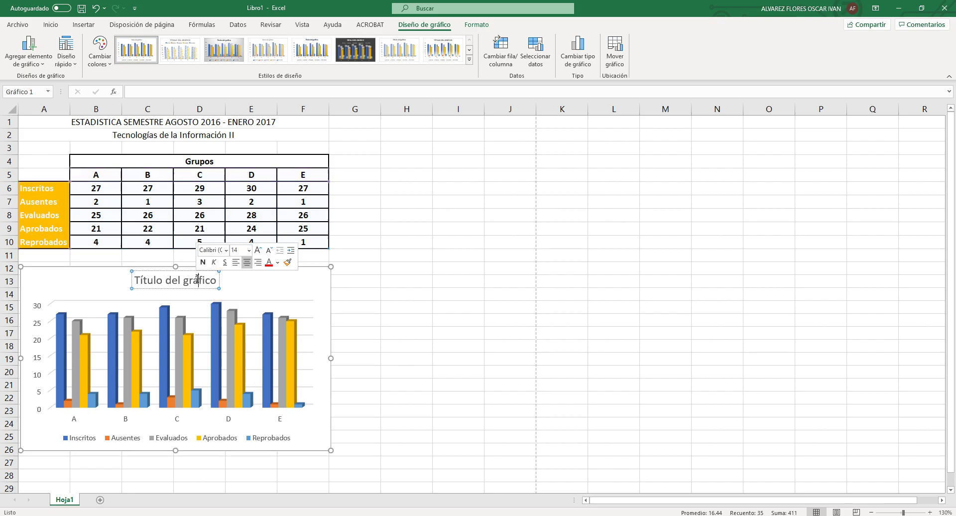
pyautogui.doubleClick(198, 280)
pyautogui.tripleClick(198, 280)
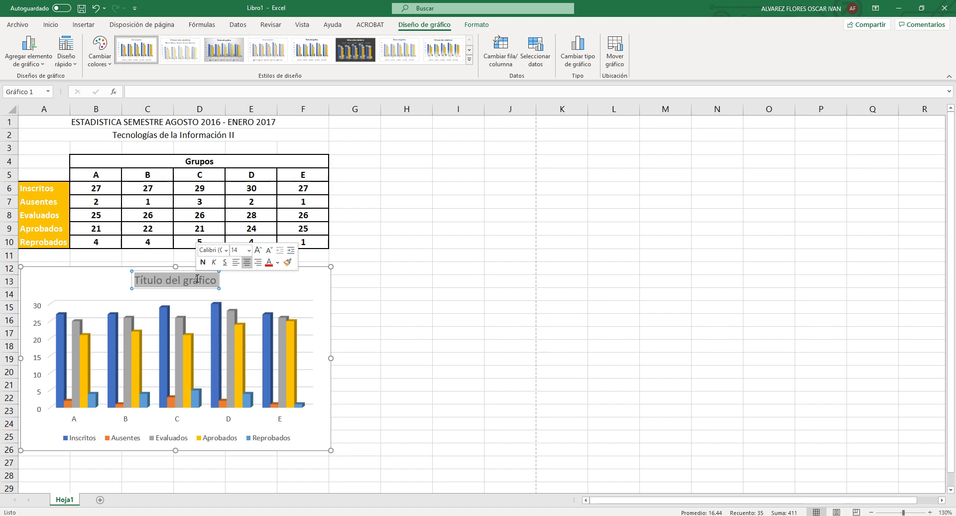
pyautogui.write('ESTADISTICA')
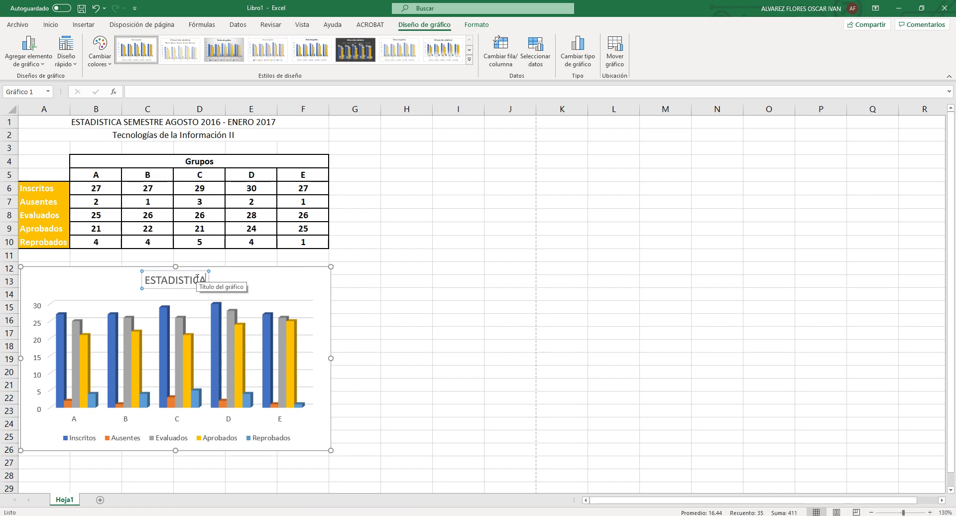
pyautogui.click(389, 314)
pyautogui.click(309, 284)
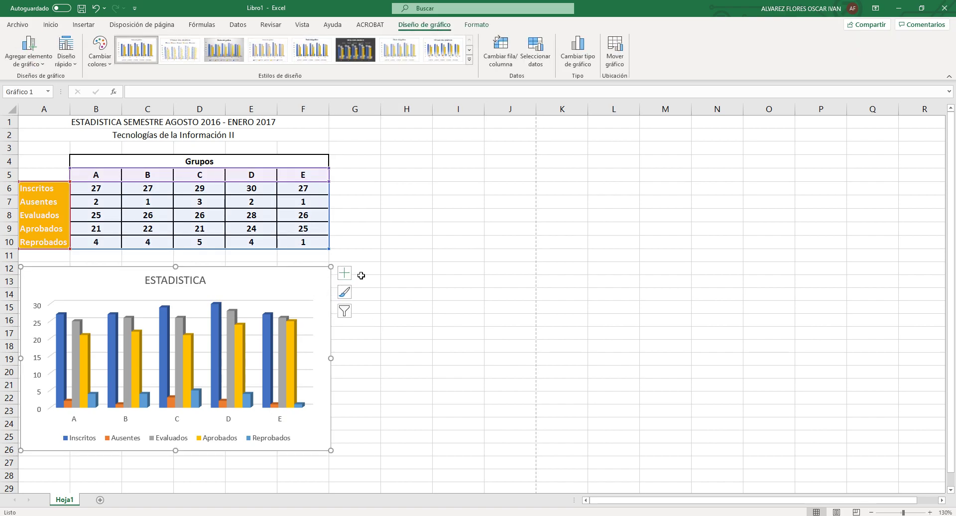
# Add titles to both the horizontal and vertical axes of the ESTADISTICA chart.
pyautogui.click(346, 274)
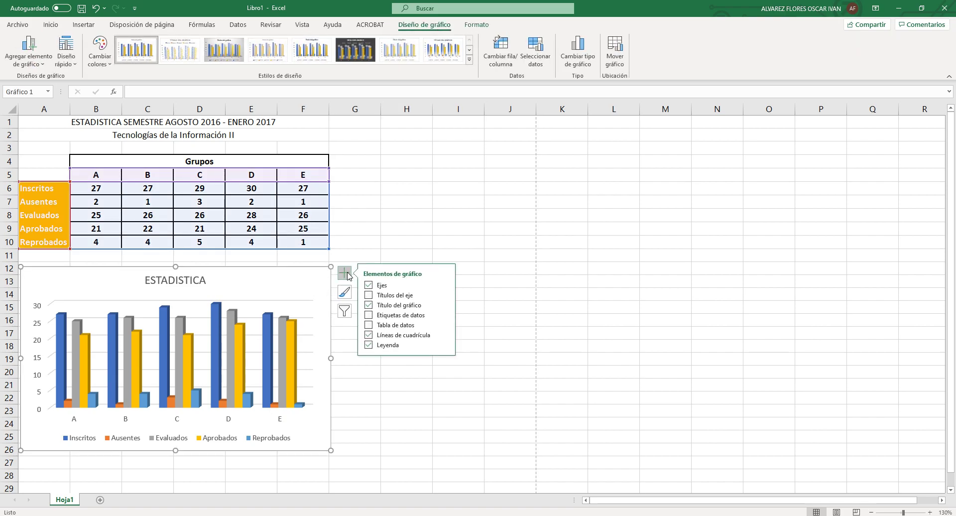
pyautogui.click(387, 296)
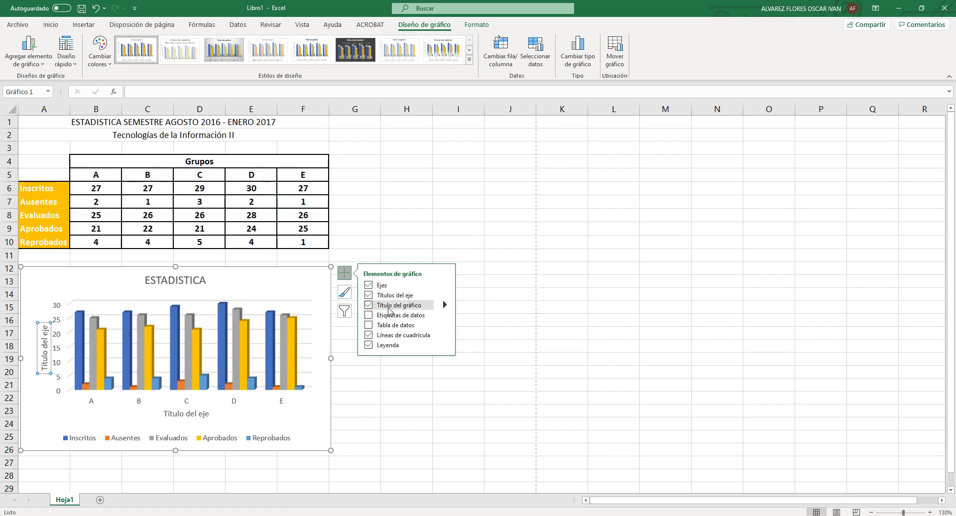
# Add a data table with legend keys beneath the columns of the ESTADISTICA chart.
pyautogui.click(389, 318)
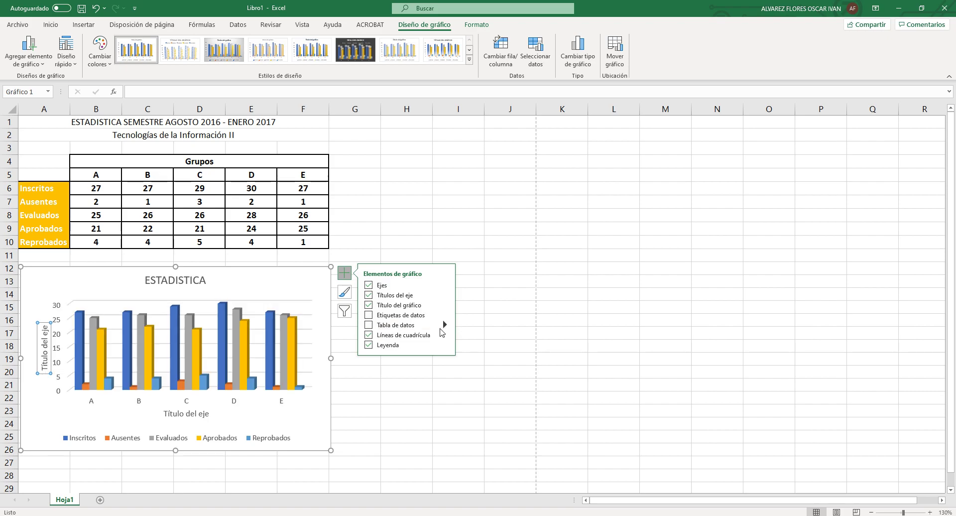
pyautogui.click(445, 325)
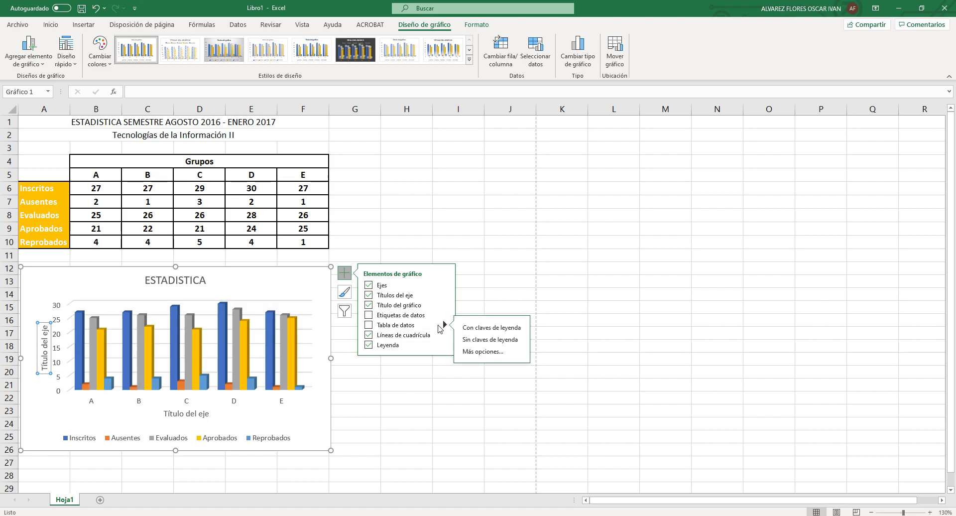
pyautogui.click(492, 327)
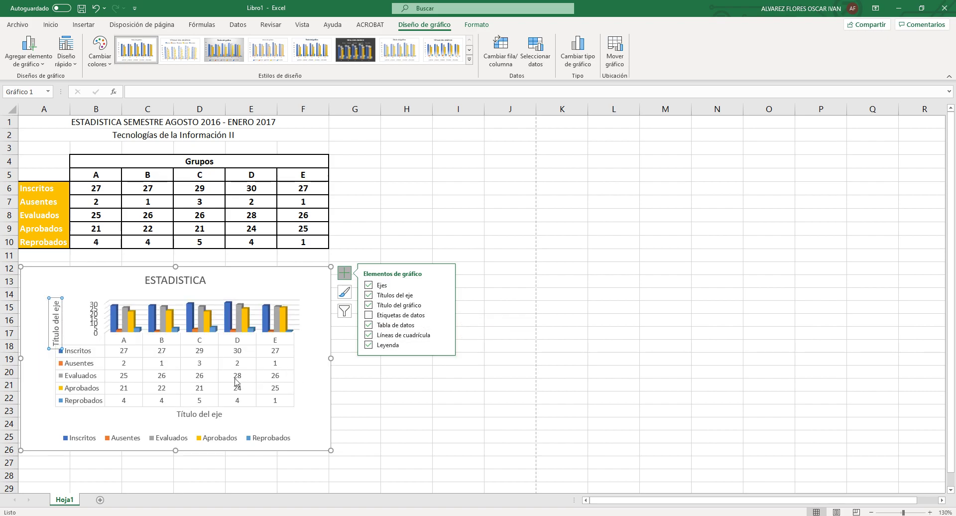
# Try moving the chart's plot area lower within the chart, and undo the move.
pyautogui.click(237, 382)
pyautogui.moveTo(289, 365); pyautogui.dragTo(289, 382)
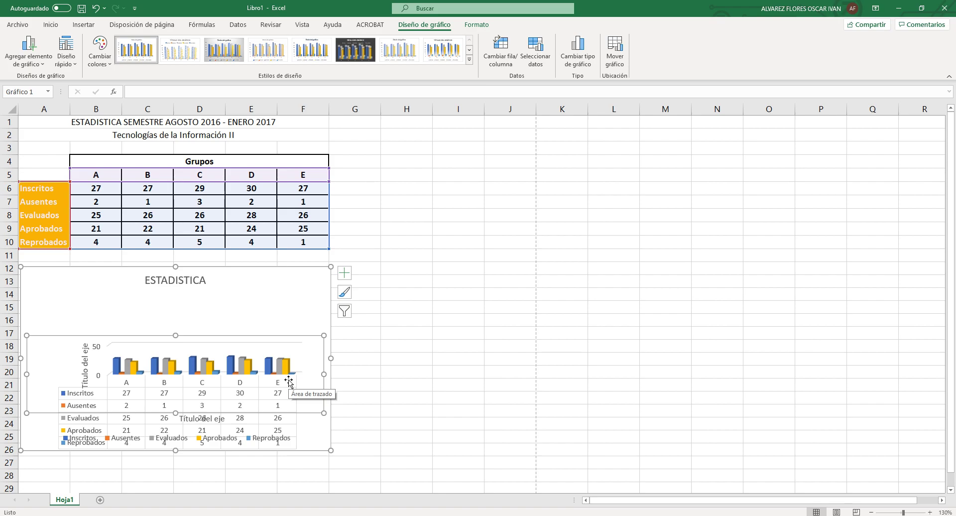
pyautogui.hotkey('ctrl', 'z')
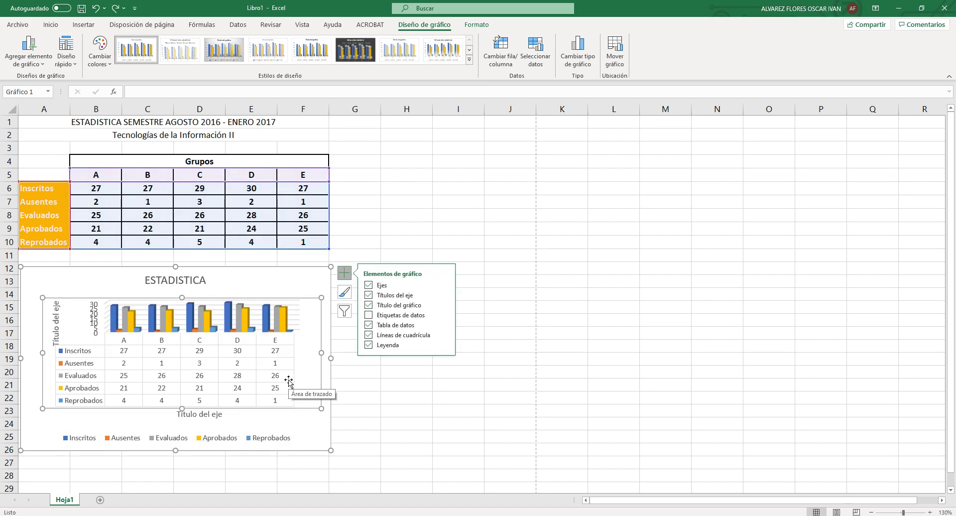
# Check the sample chart in the Word manual, return to Excel, and remove the chart's data table.
pyautogui.hotkey('alt', 'Tab')
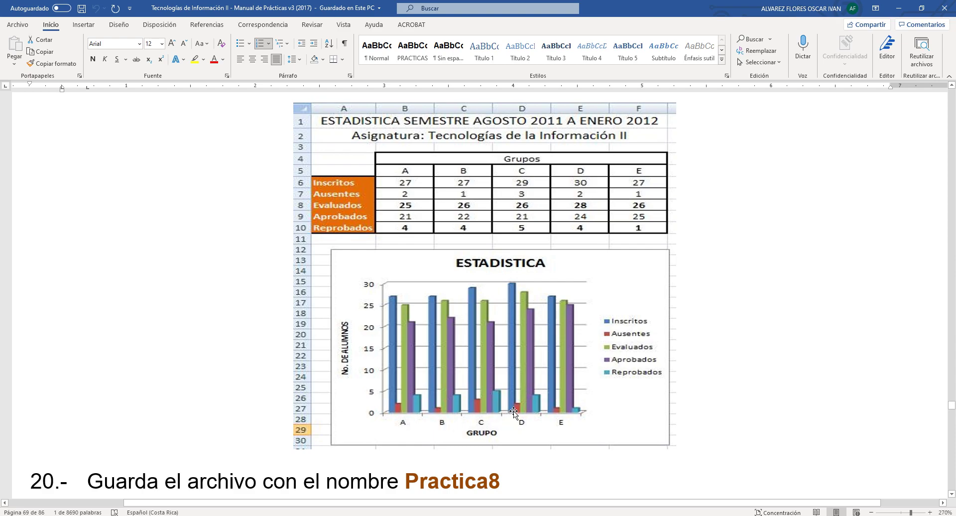
pyautogui.hotkey('alt', 'Tab')
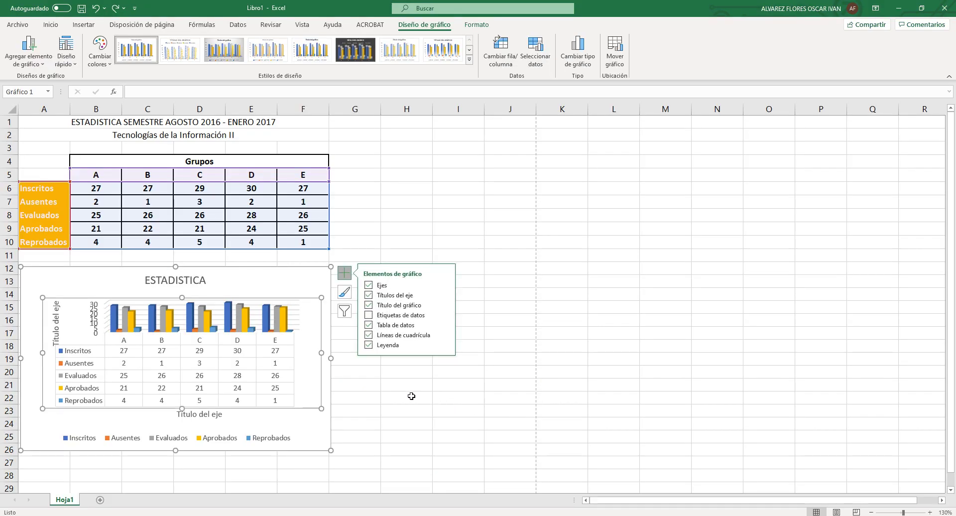
pyautogui.click(369, 325)
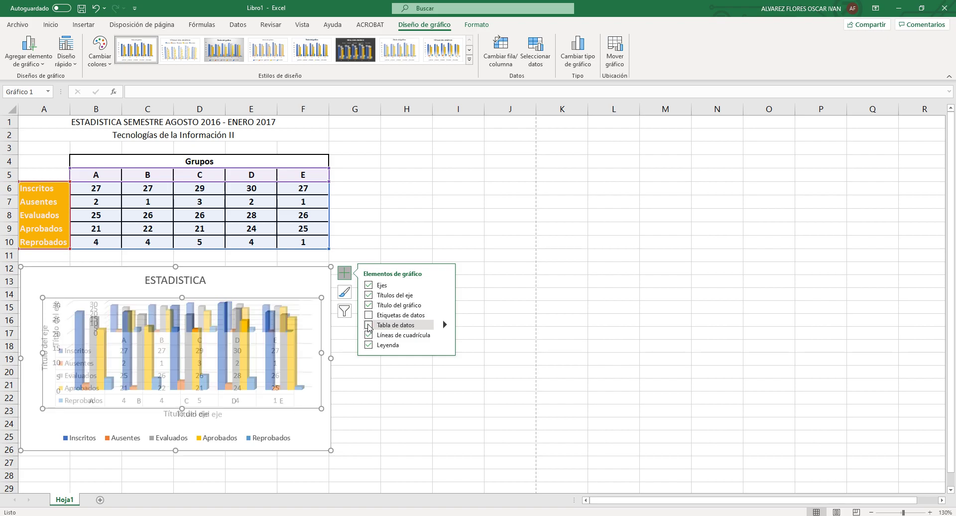
# Enlarge the chart from its lower-right corner so that it spans through column L and down to row 35.
pyautogui.scroll(-2, 392, 395)
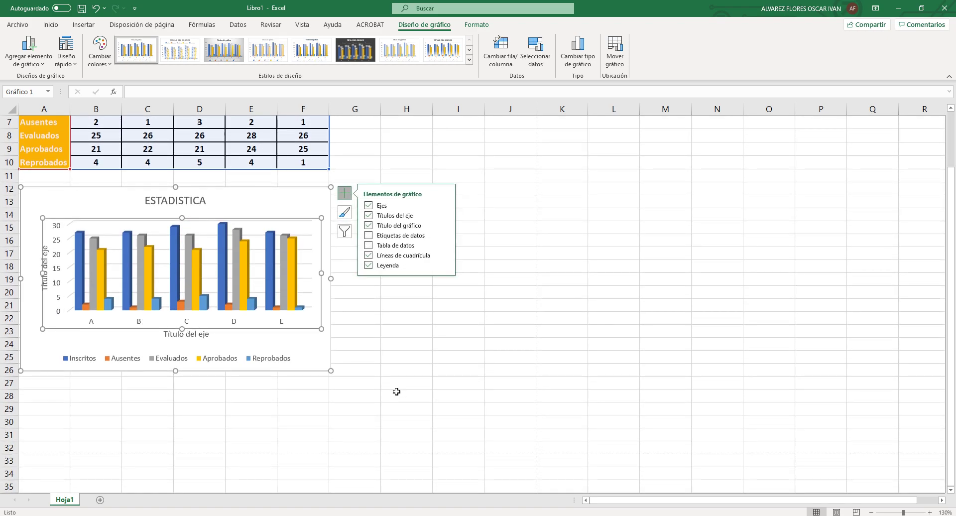
pyautogui.click(396, 386)
pyautogui.click(316, 356)
pyautogui.moveTo(331, 370); pyautogui.dragTo(647, 483)
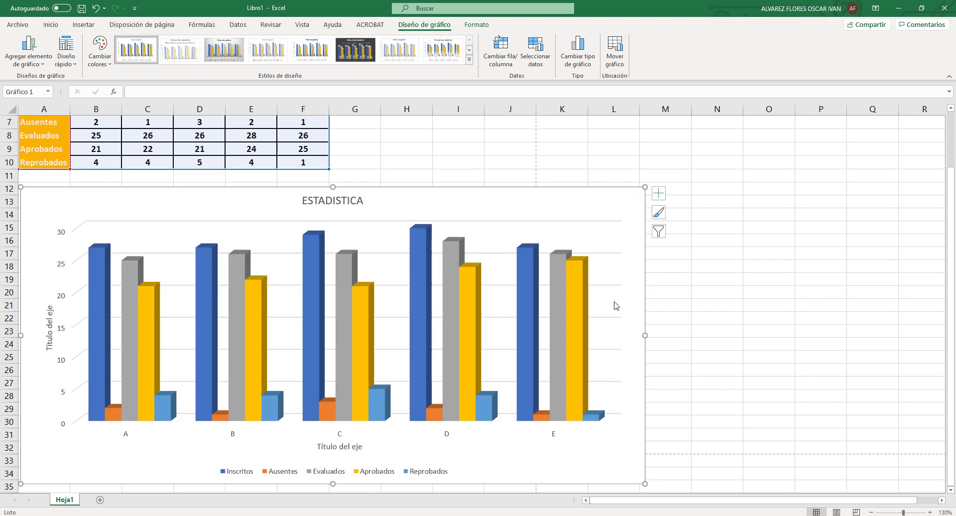
# Include a data table in the enlarged ESTADISTICA chart.
pyautogui.click(659, 194)
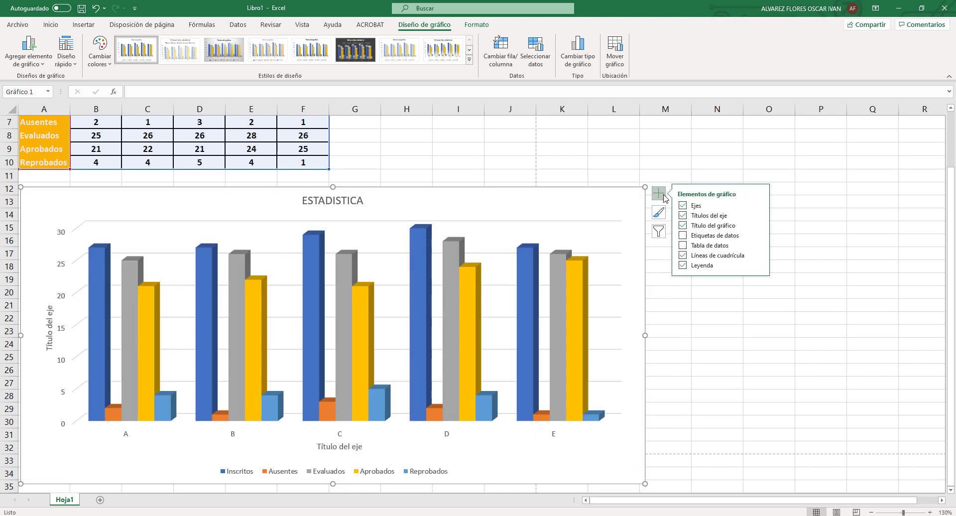
pyautogui.click(683, 247)
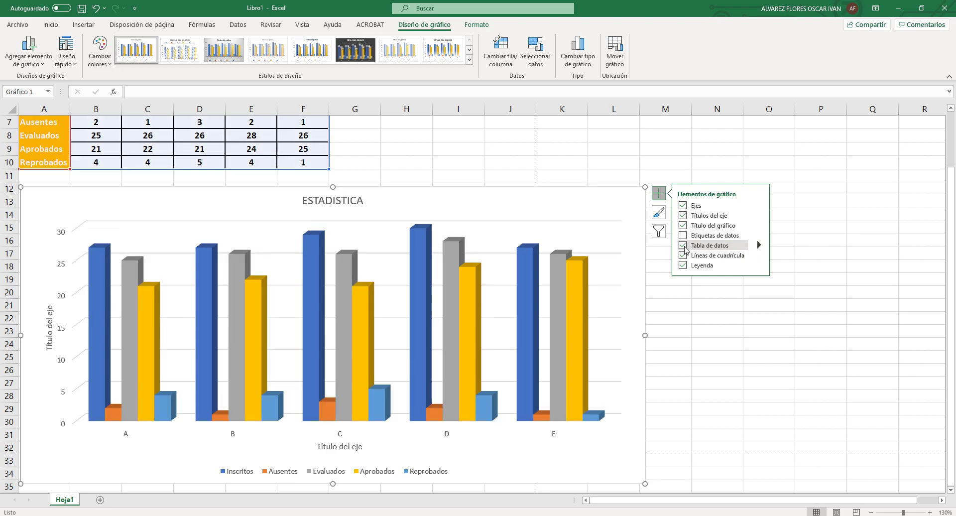
pyautogui.click(683, 245)
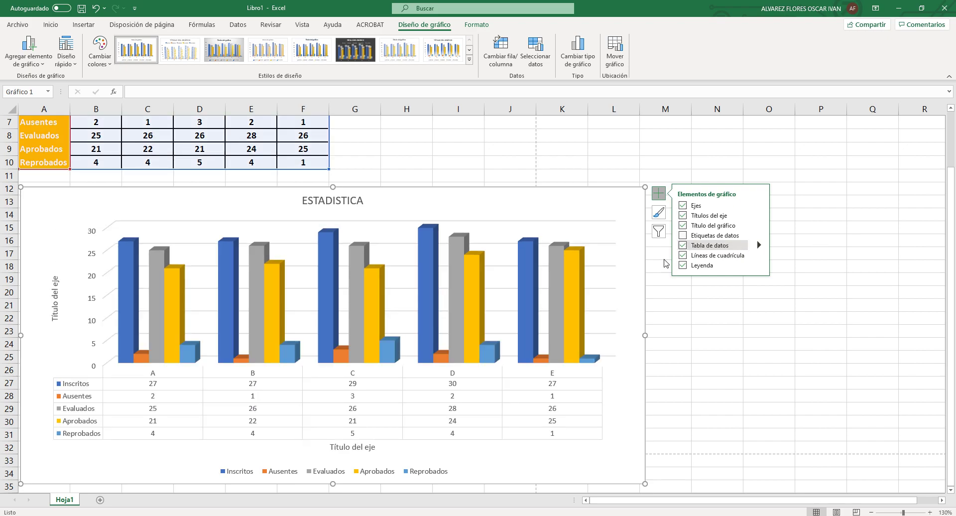
# Open the chart formatting options and examine those offered for the plot area and the data table.
pyautogui.click(300, 419)
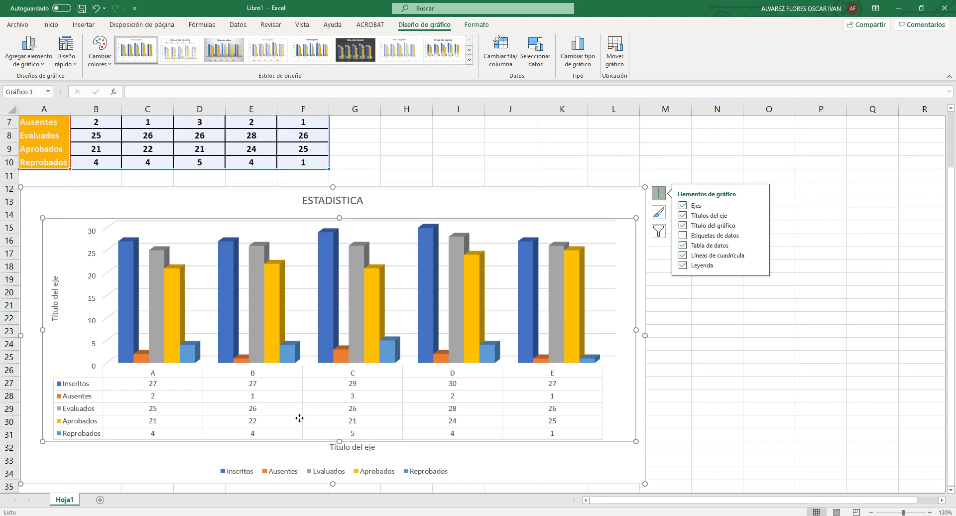
pyautogui.doubleClick(299, 419)
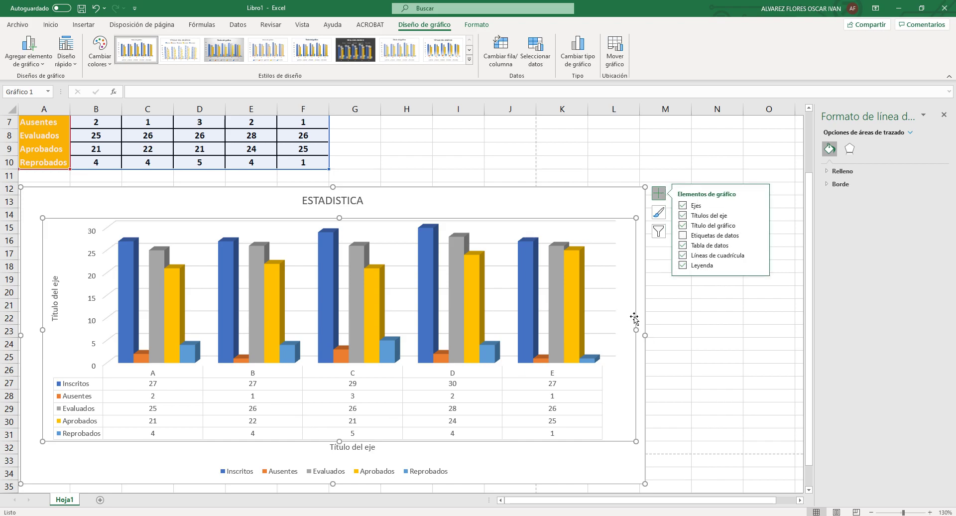
pyautogui.click(910, 133)
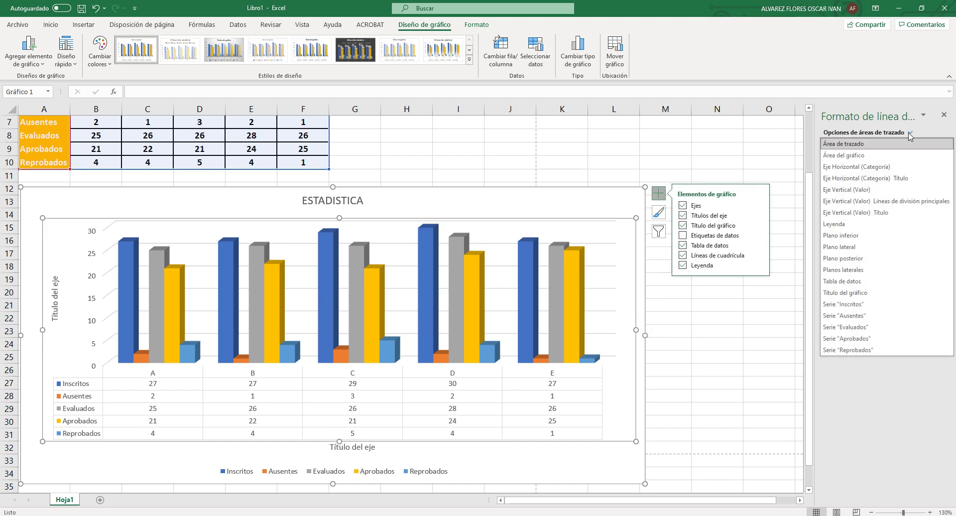
pyautogui.click(910, 133)
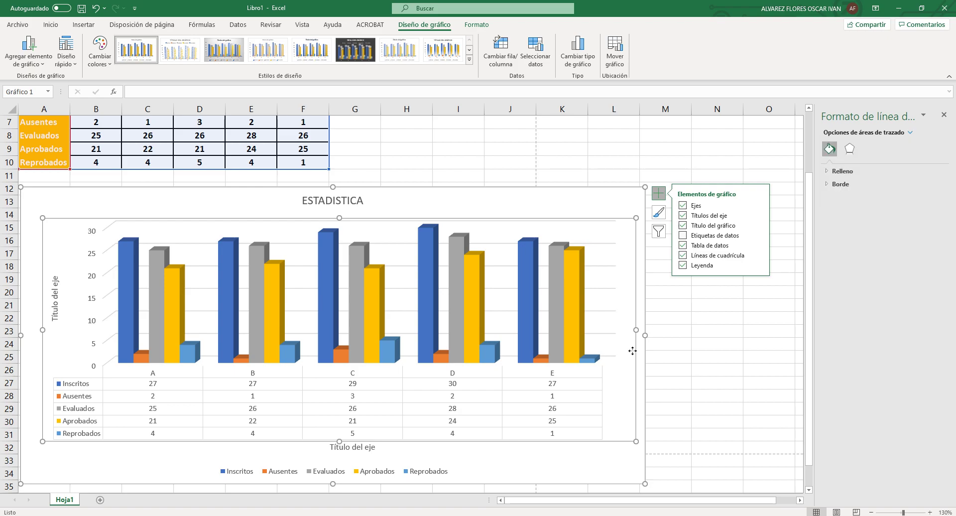
pyautogui.click(552, 393)
pyautogui.click(600, 383)
pyautogui.click(603, 388)
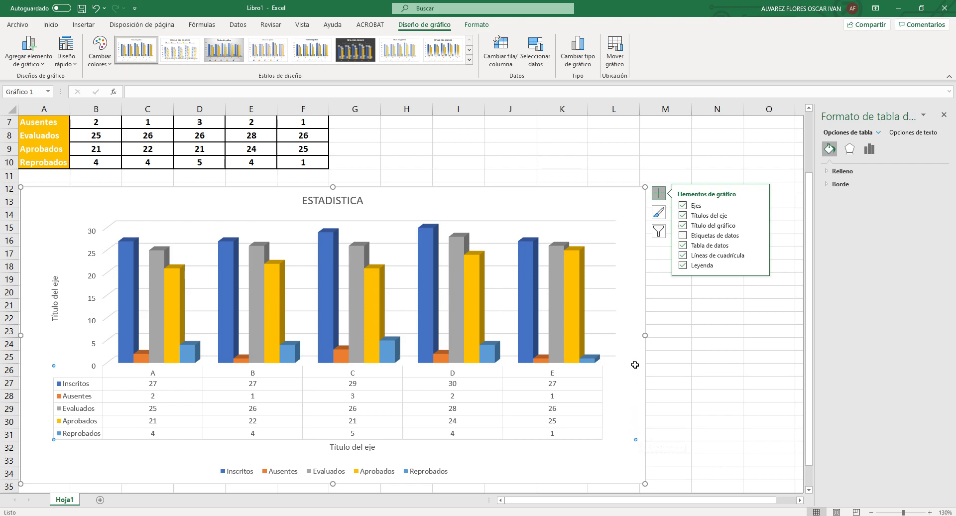
pyautogui.click(613, 386)
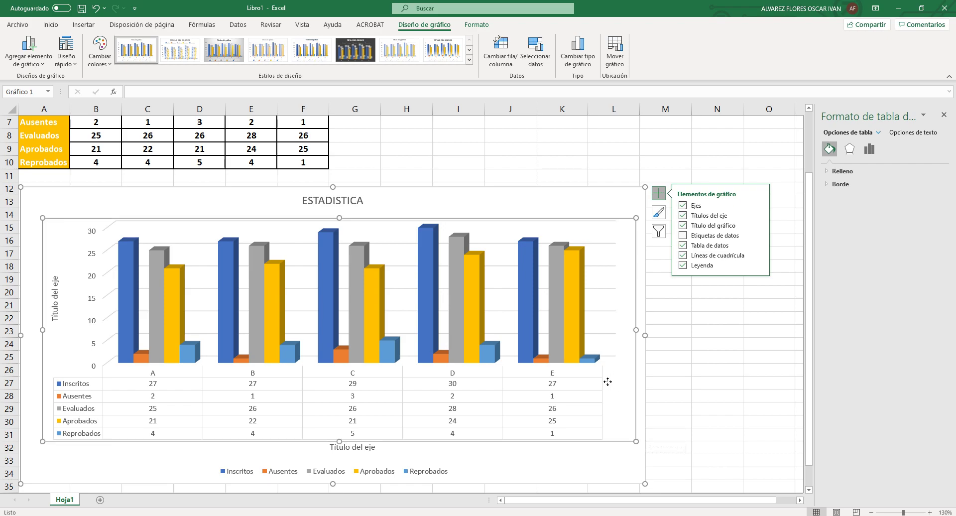
pyautogui.click(568, 408)
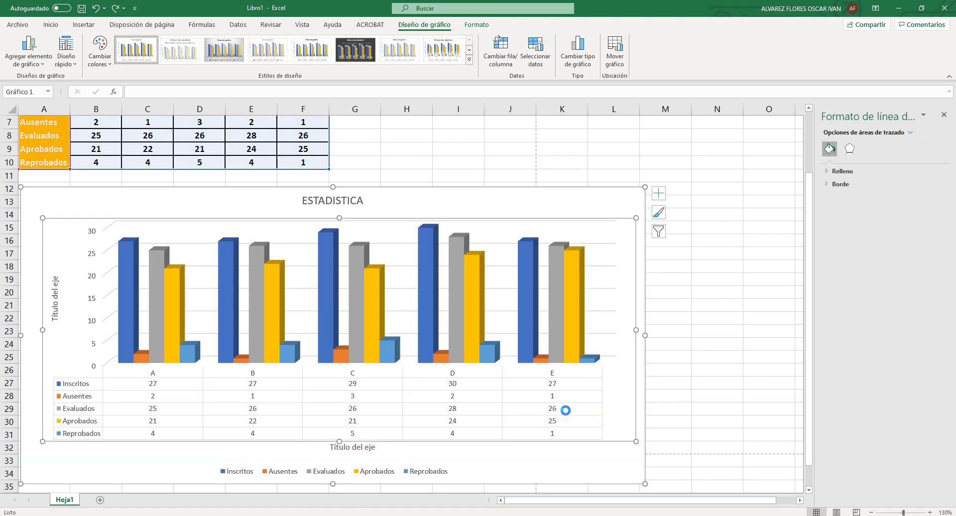
pyautogui.click(79, 402)
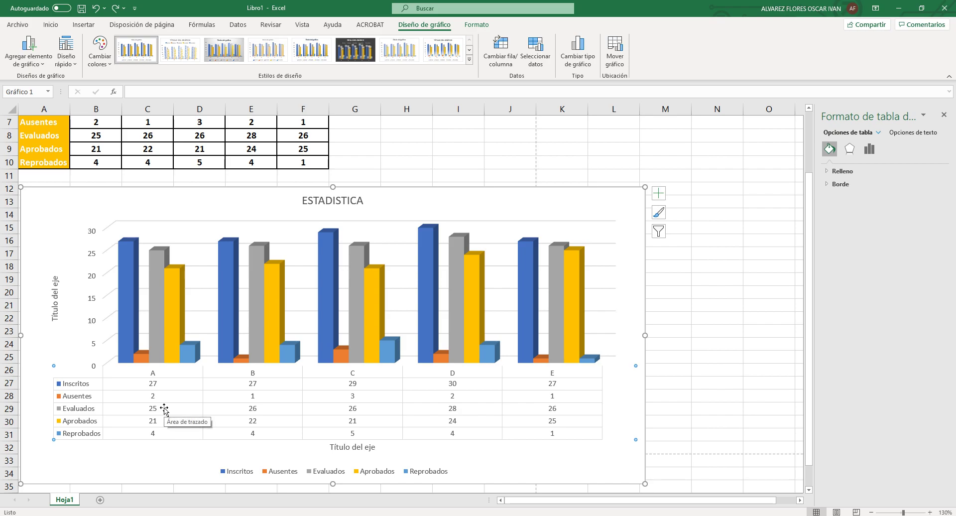
# Check the sample in the Word manual and replace the vertical axis title with Numero de Alumnos.
pyautogui.click(56, 312)
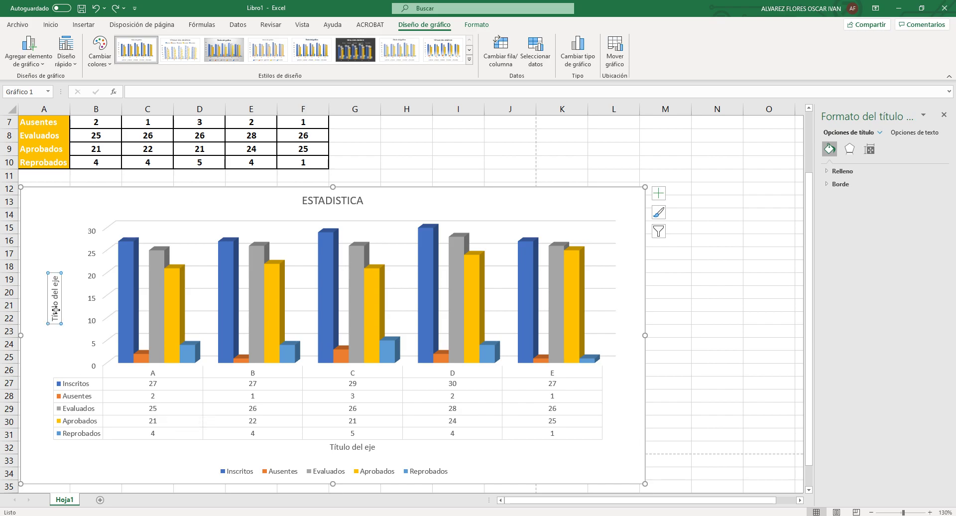
pyautogui.hotkey('alt', 'Tab')
pyautogui.hotkey('alt', 'Tab')
pyautogui.tripleClick(56, 310)
pyautogui.write('Numero de')
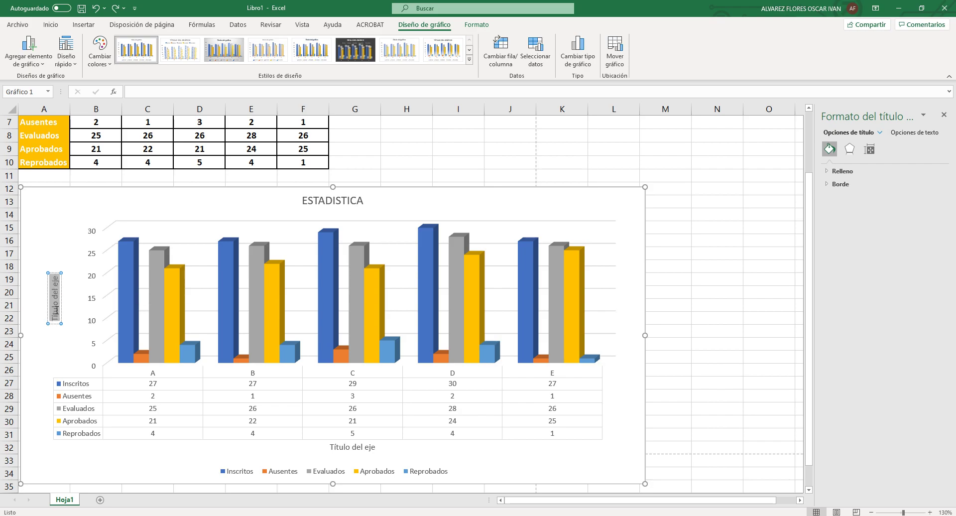
pyautogui.write(' Alumnos')
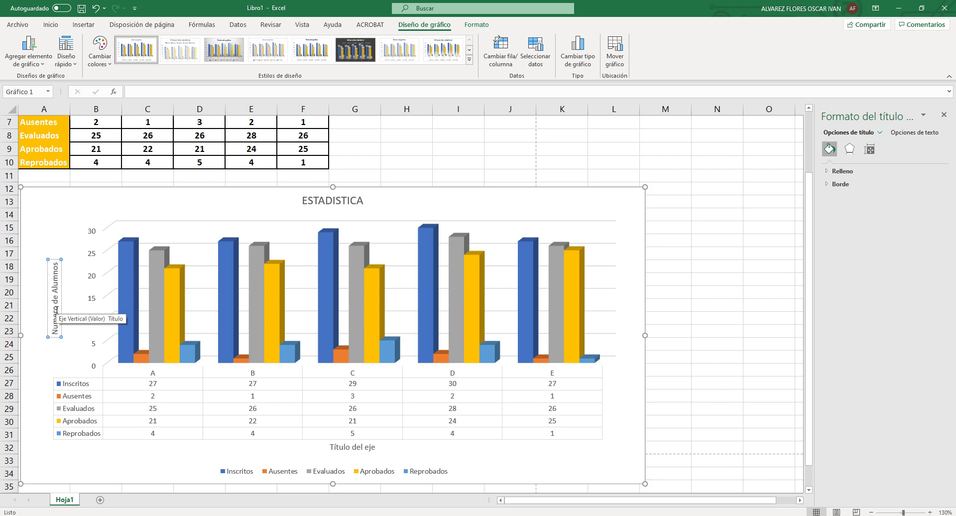
# Check the sample chart in the Word manual again and replace the horizontal axis title with Grupos.
pyautogui.hotkey('alt', 'Tab')
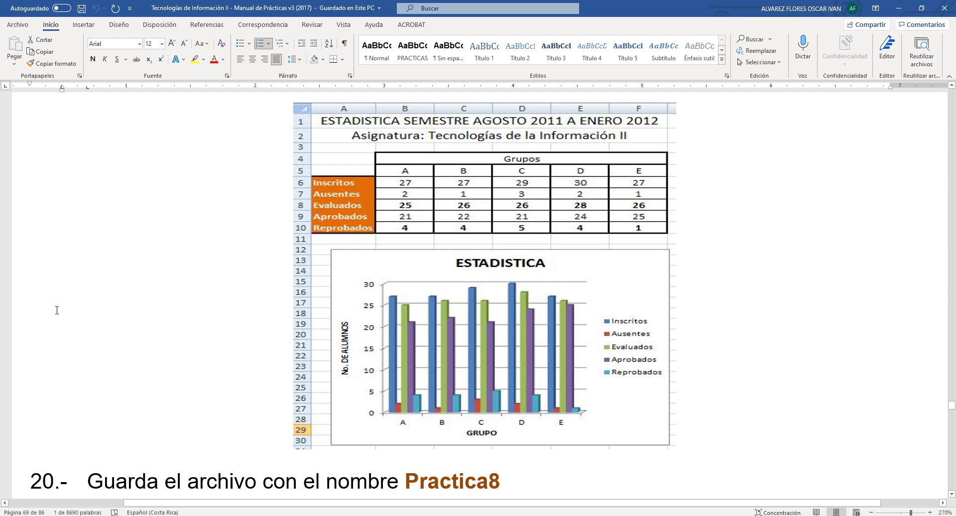
pyautogui.hotkey('alt', 'Tab')
pyautogui.click(352, 447)
pyautogui.click(352, 447)
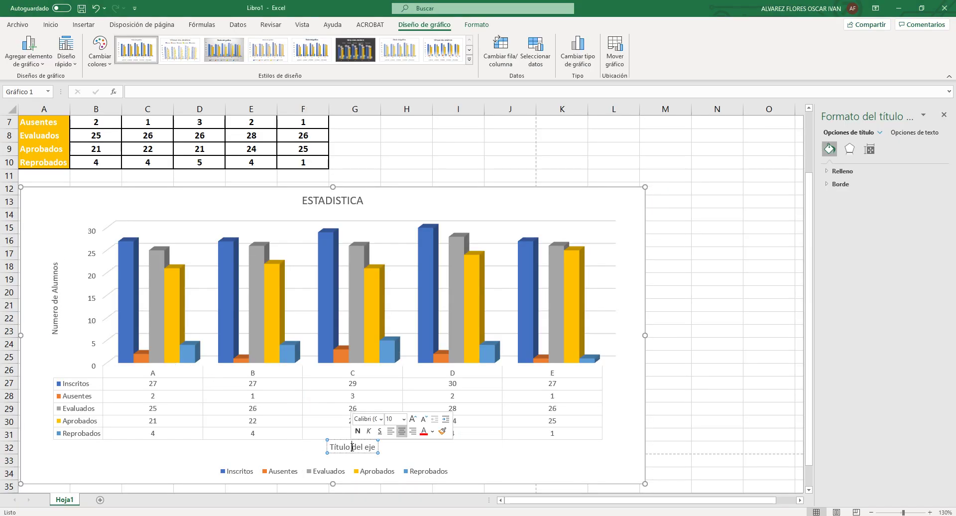
pyautogui.tripleClick(352, 446)
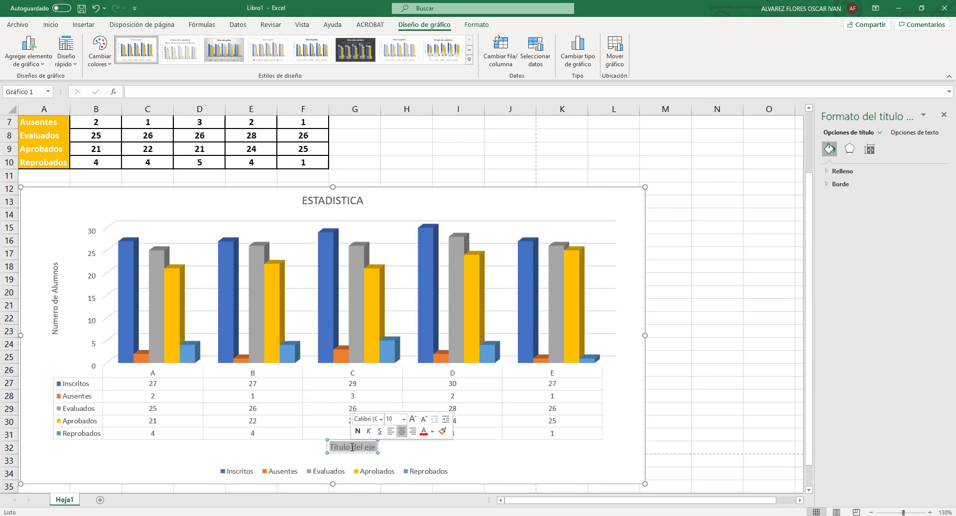
pyautogui.write('Grupos')
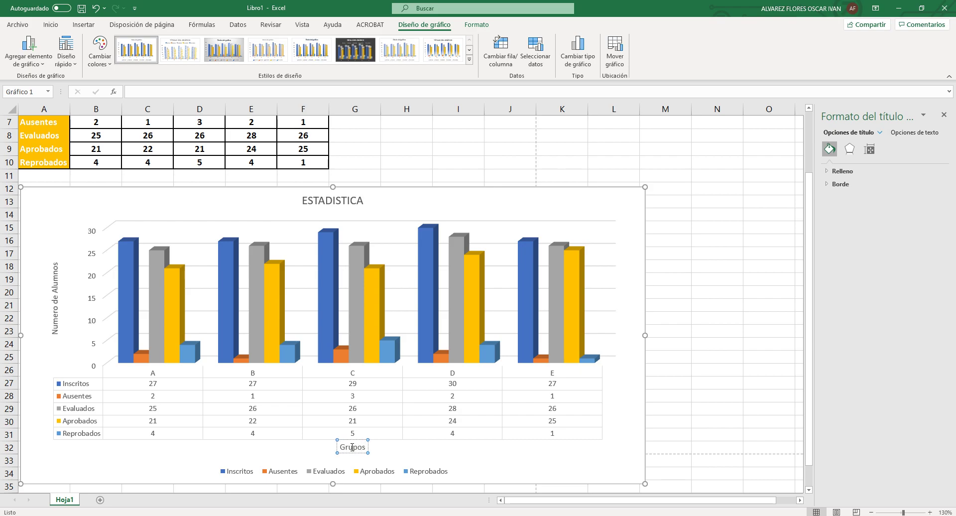
# Try moving the legend to the right side of the chart, and undo the move.
pyautogui.click(259, 471)
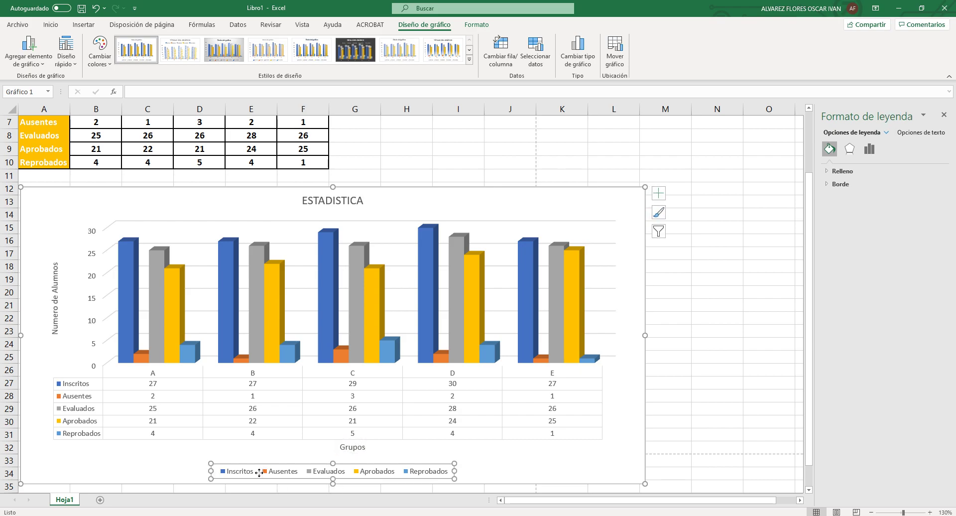
pyautogui.moveTo(289, 465); pyautogui.dragTo(741, 273)
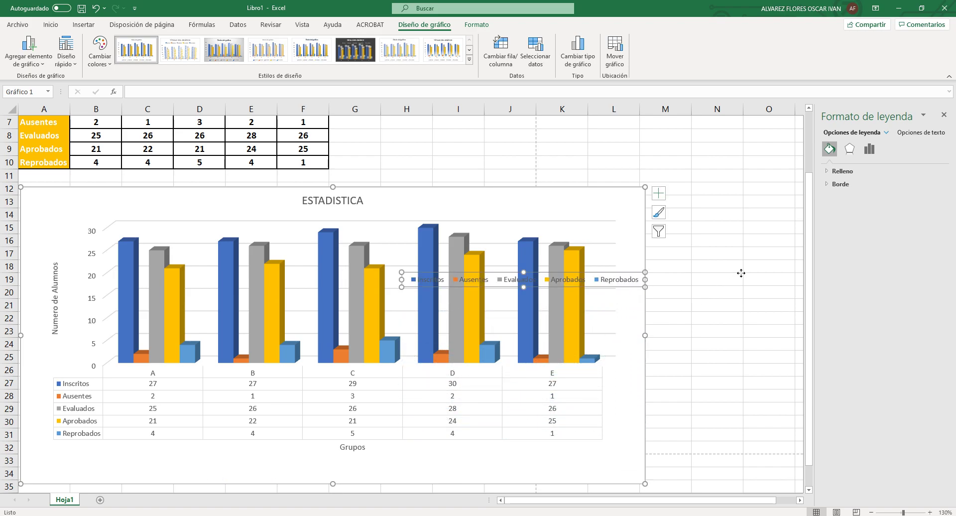
pyautogui.hotkey('ctrl', 'z')
# Deselect the chart and zoom the worksheet out to 70% to review the data table and chart together.
pyautogui.scroll(-2, 672, 318)
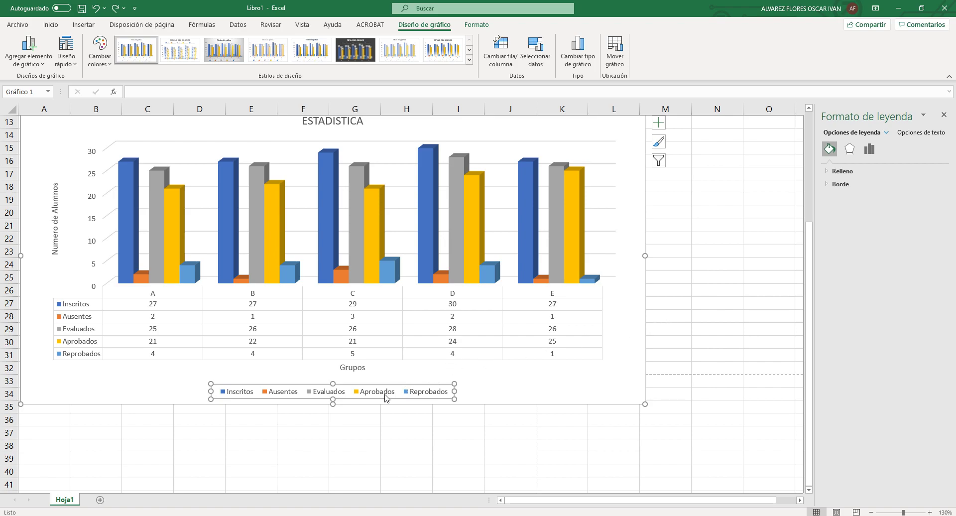
pyautogui.click(186, 340)
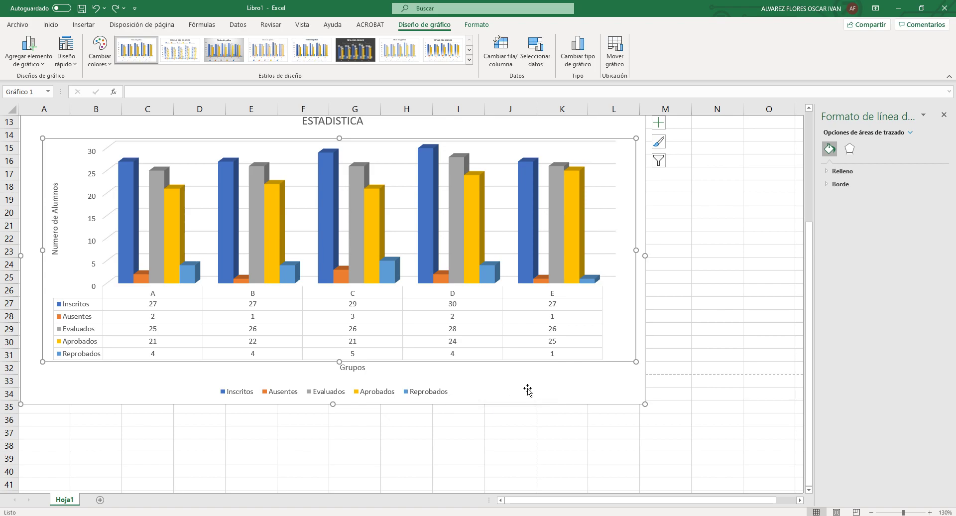
pyautogui.click(680, 341)
pyautogui.scroll(-4, 680, 340)
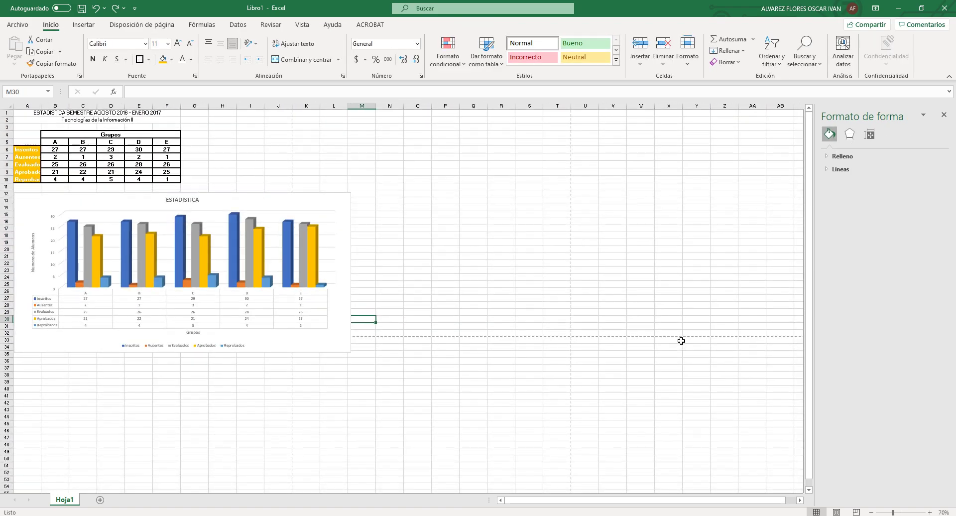
# Shrink the ESTADISTICA chart to the data table's width, spanning columns A to F and ending at about row 30.
pyautogui.click(323, 272)
pyautogui.moveTo(351, 345); pyautogui.dragTo(179, 323)
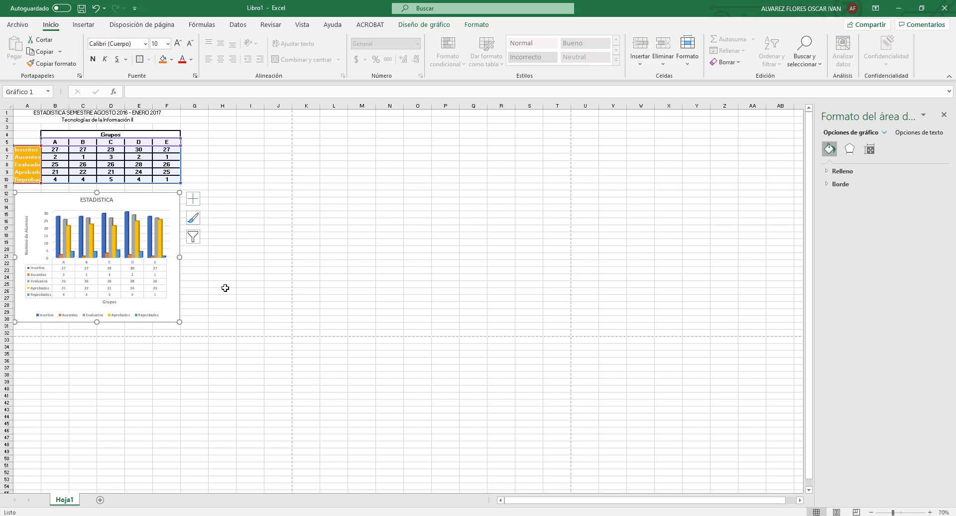
pyautogui.keyDown('ctrl'); pyautogui.scroll(4, 177, 285); pyautogui.keyUp('ctrl')
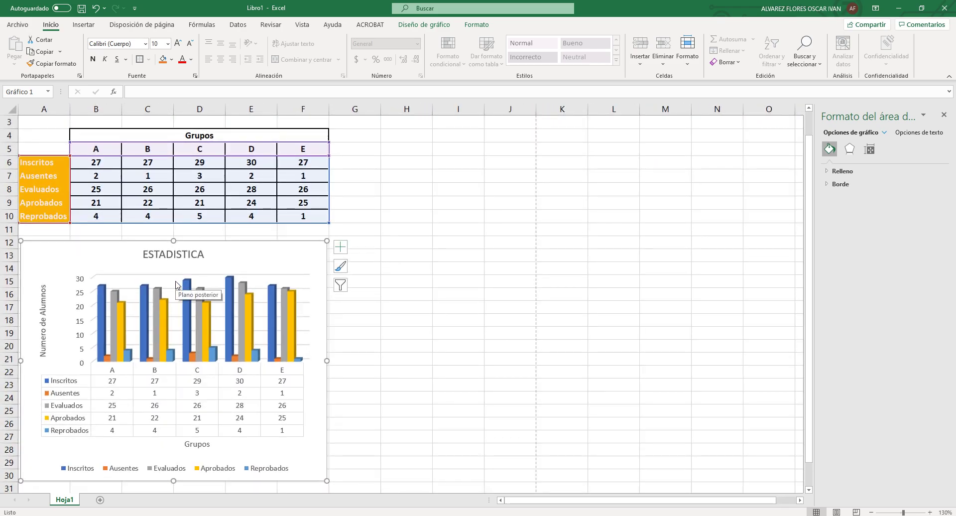
pyautogui.scroll(1, 175, 285)
# Check the required file name in the Word manual and save the workbook to the Desktop under the student's full name followed by PRACTICA 8.
pyautogui.hotkey('alt', 'Tab')
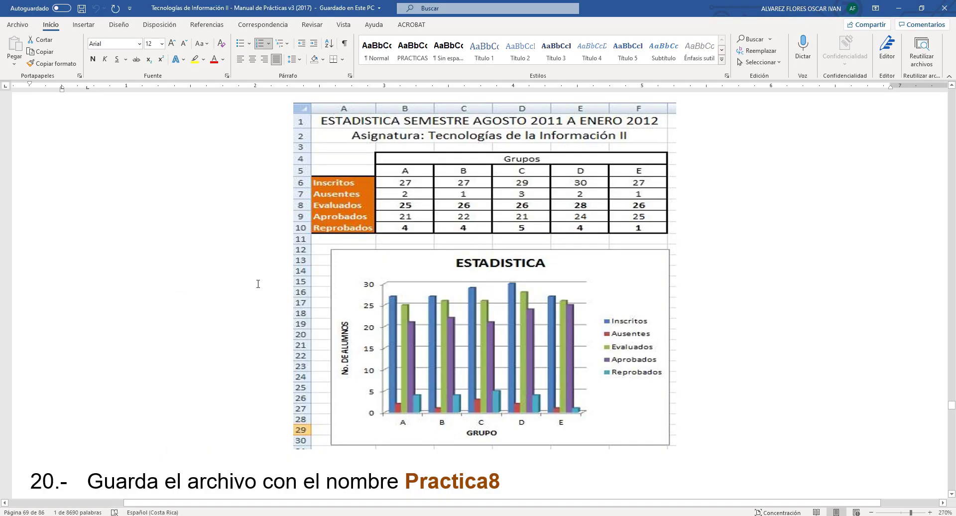
pyautogui.scroll(-3, 293, 282)
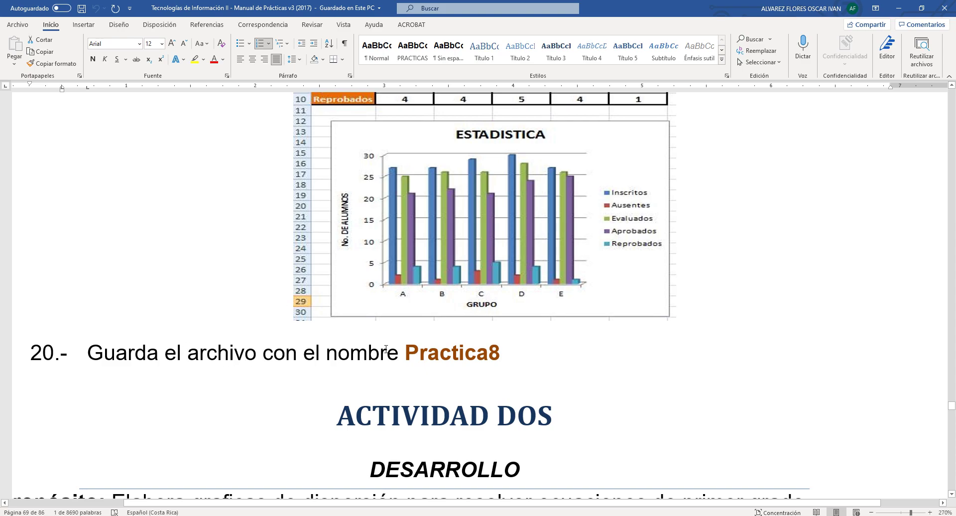
pyautogui.scroll(-3, 396, 338)
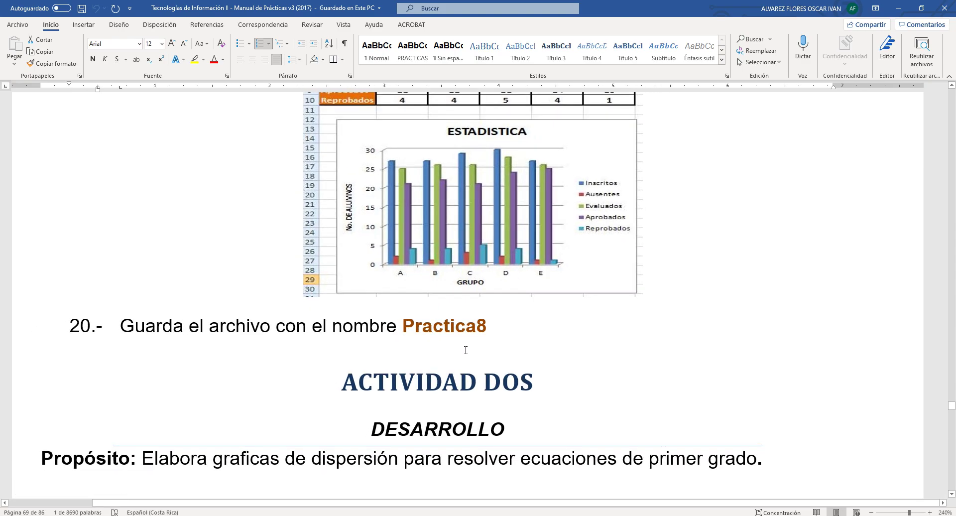
pyautogui.doubleClick(448, 324)
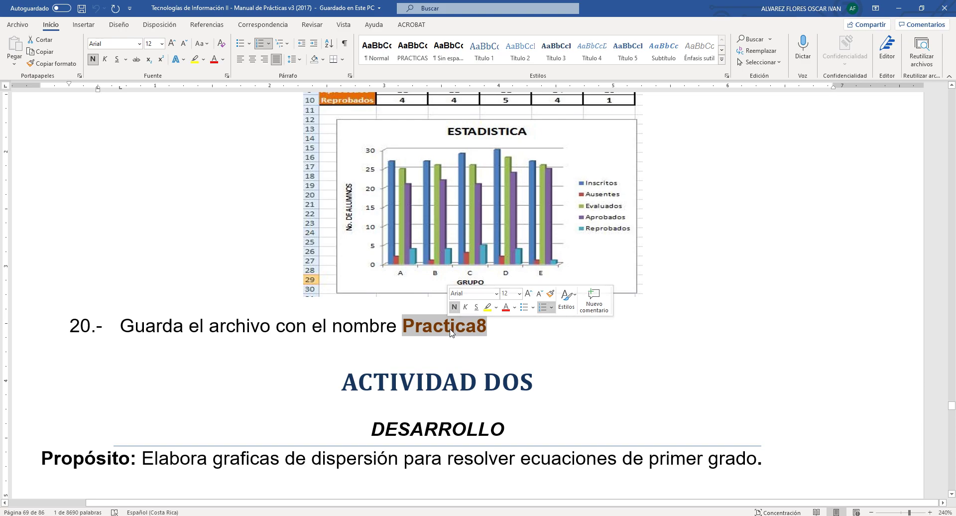
pyautogui.hotkey('alt', 'Tab')
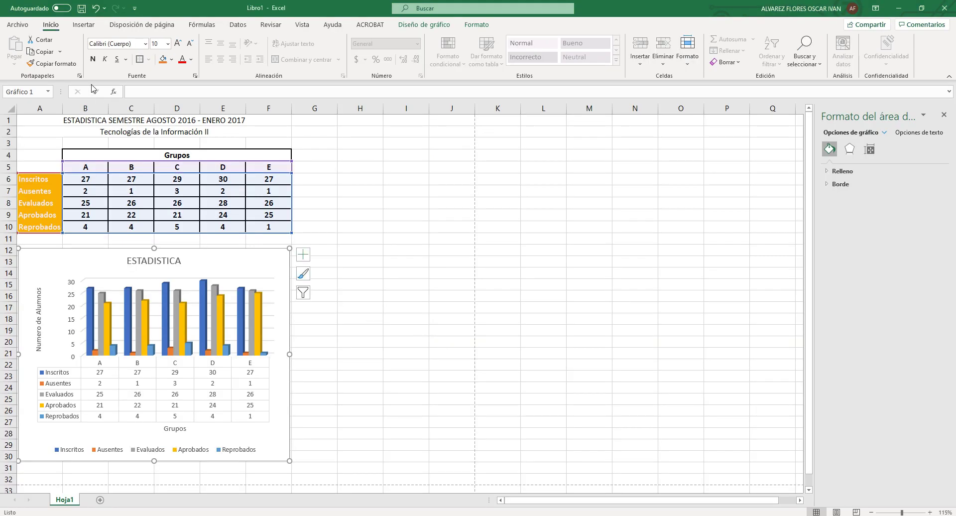
pyautogui.click(17, 24)
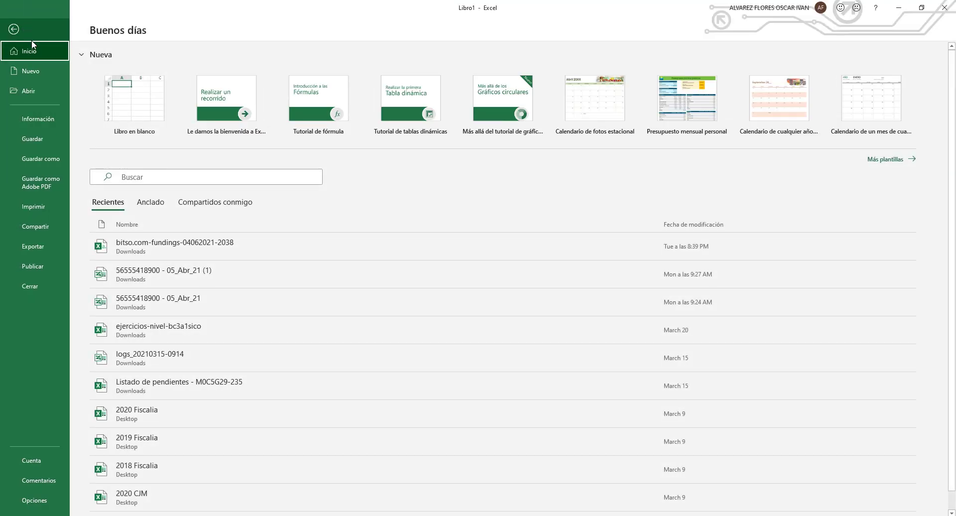
pyautogui.click(43, 160)
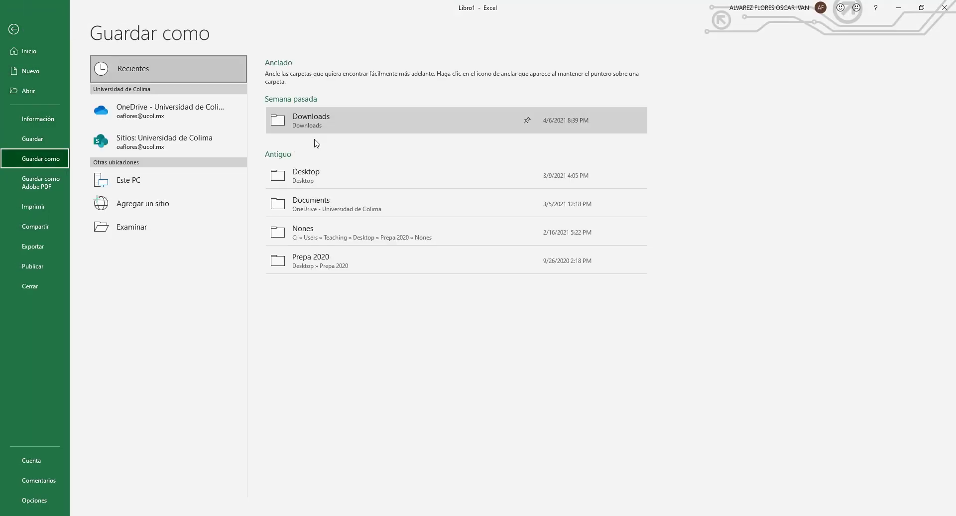
pyautogui.click(312, 177)
pyautogui.click(354, 75)
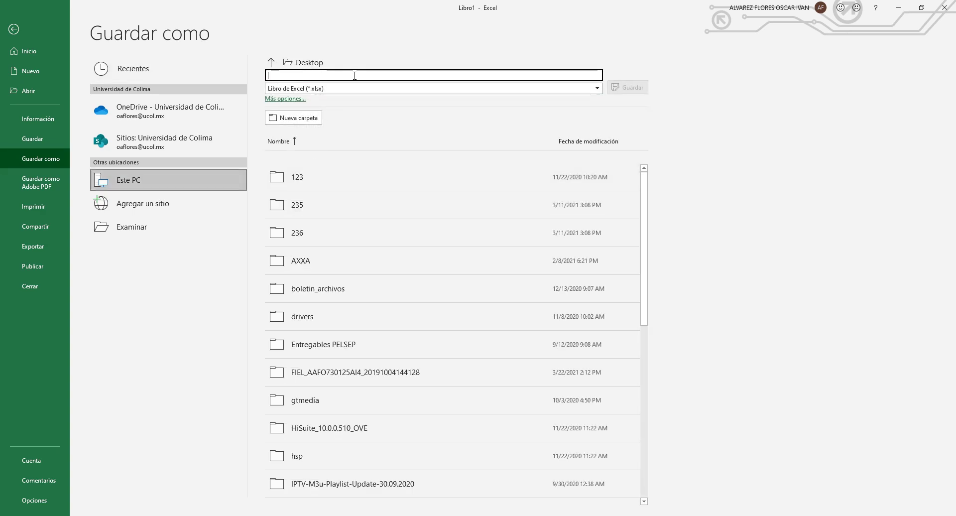
pyautogui.write('P')
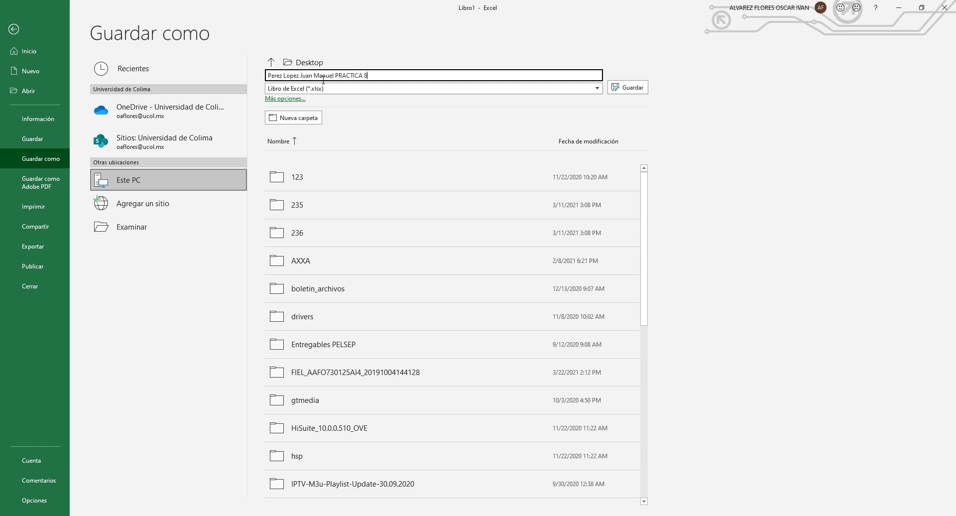
pyautogui.press('Return')
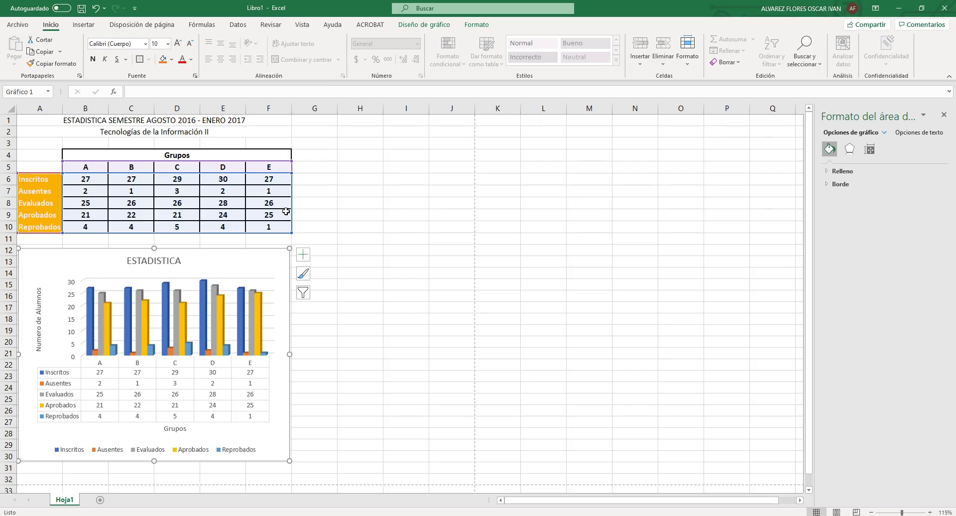
# Review Actividad Dos in the Word manual, from the page parameters and axis options through to the sample equation chart.
pyautogui.hotkey('alt', 'Tab')
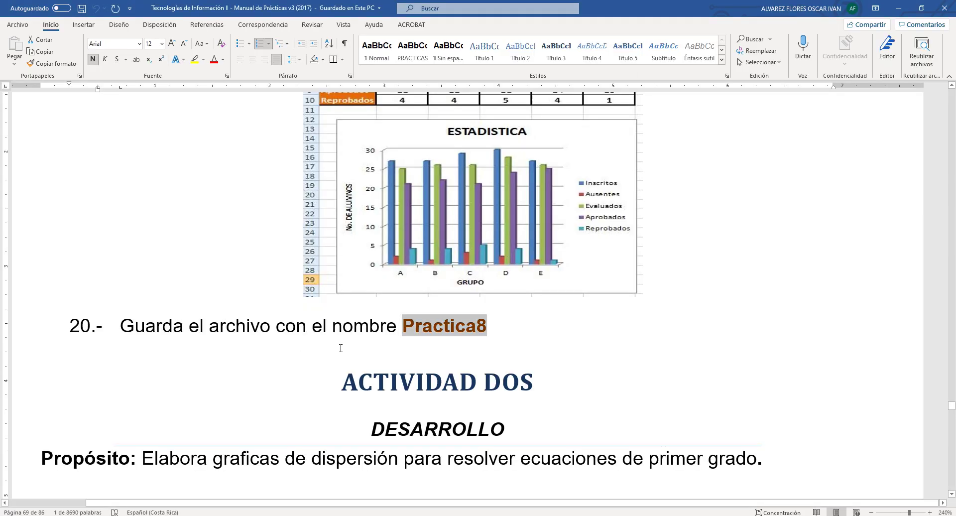
pyautogui.scroll(-10, 316, 306)
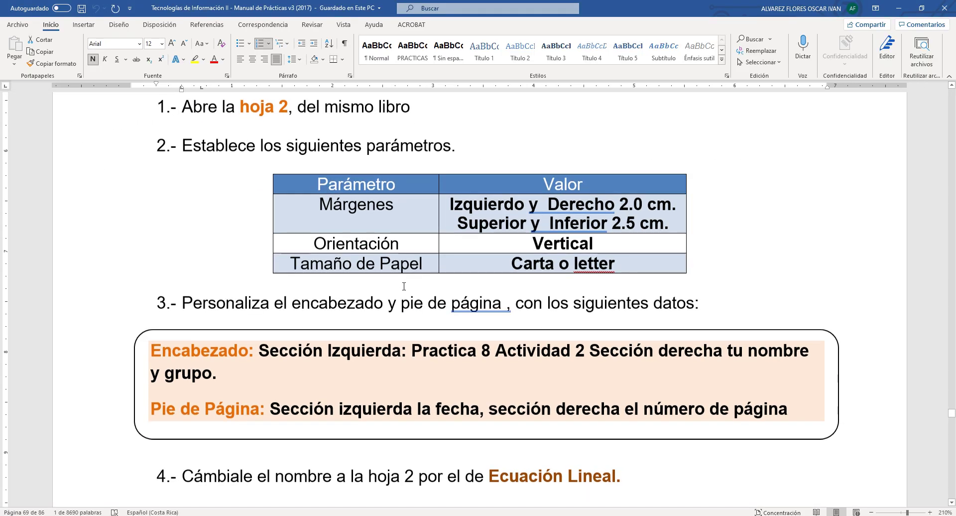
pyautogui.scroll(-15, 402, 288)
pyautogui.scroll(-20, 404, 288)
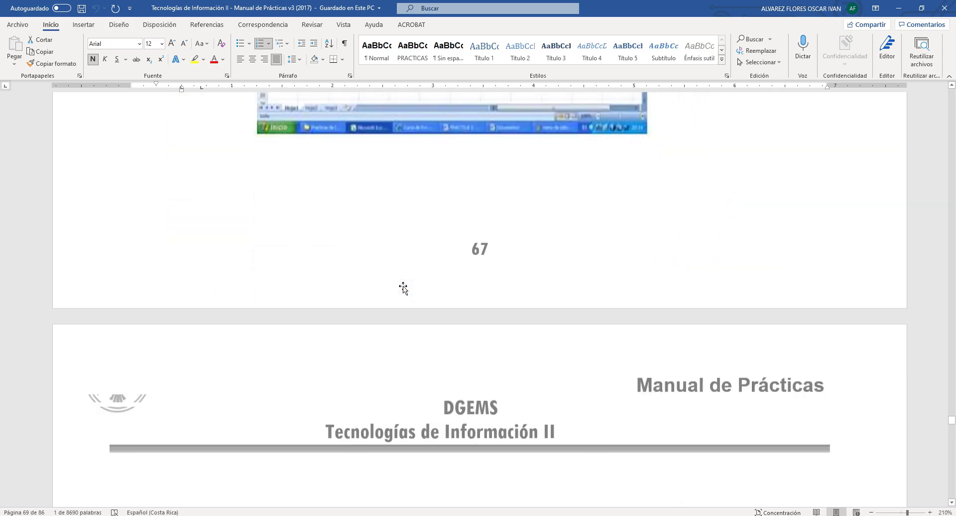
pyautogui.scroll(-20, 404, 288)
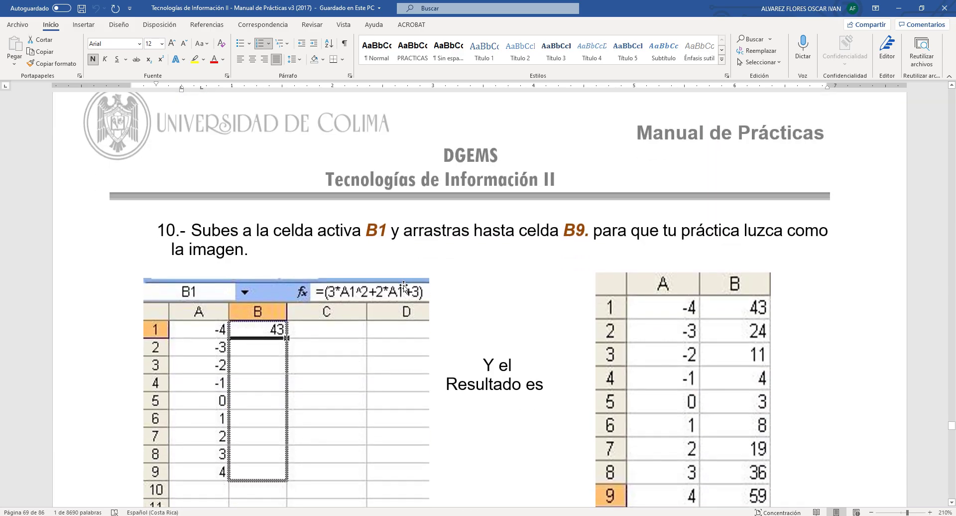
pyautogui.scroll(-2, 403, 285)
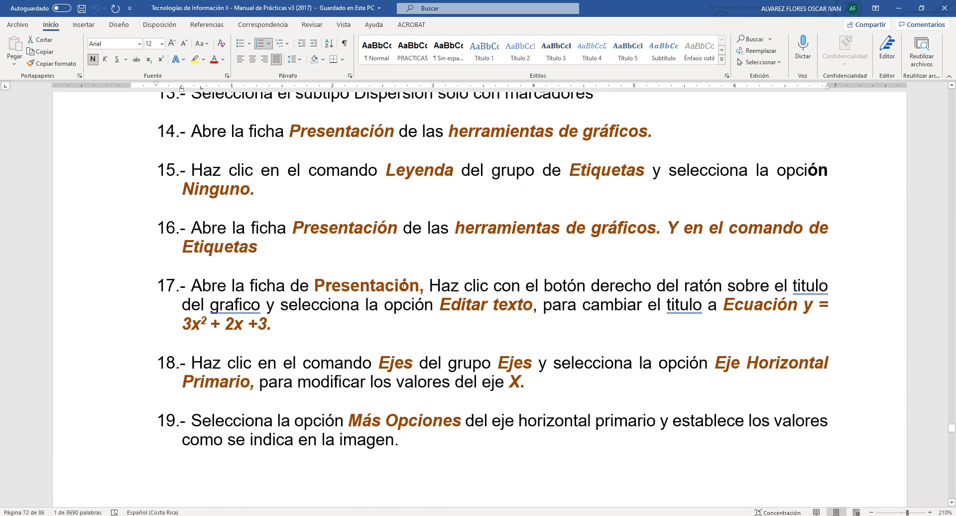
pyautogui.scroll(-15, 404, 285)
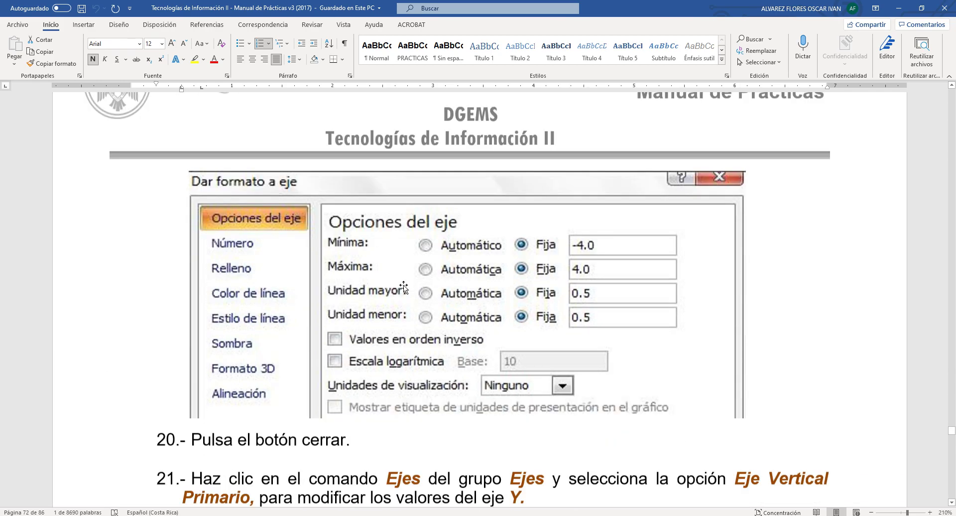
pyautogui.scroll(-15, 405, 286)
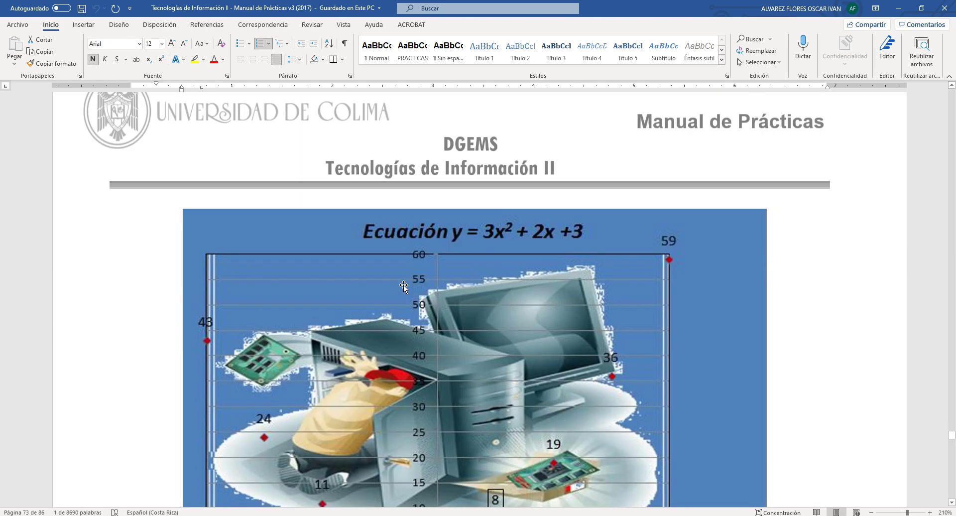
pyautogui.scroll(-5, 404, 285)
pyautogui.scroll(6, 448, 282)
pyautogui.scroll(-2, 492, 279)
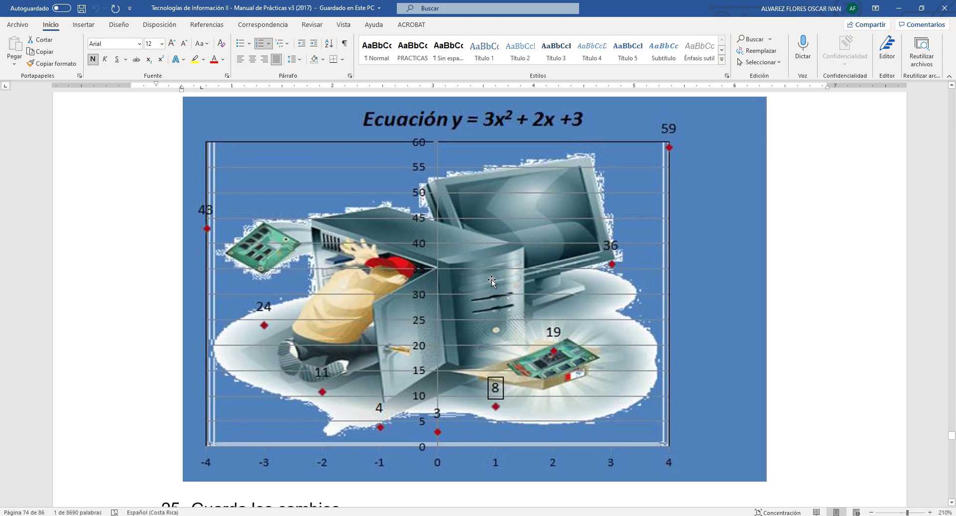
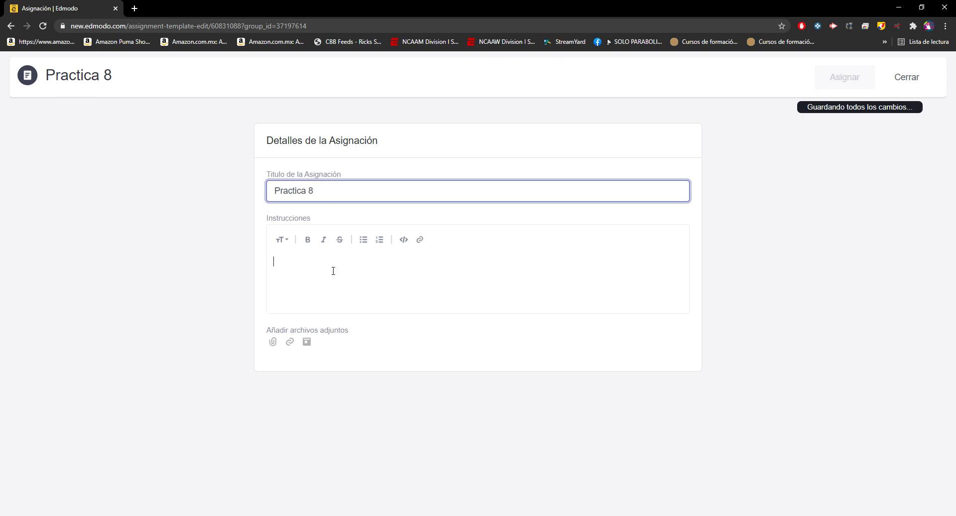
# Enter the Edmodo assignment instructions: Sube tu archivo de EXCEL que contiene dos hojas de trabajo con los elementos requeridos en el vídeo de la semana 8.
pyautogui.write('Sube tu ar')
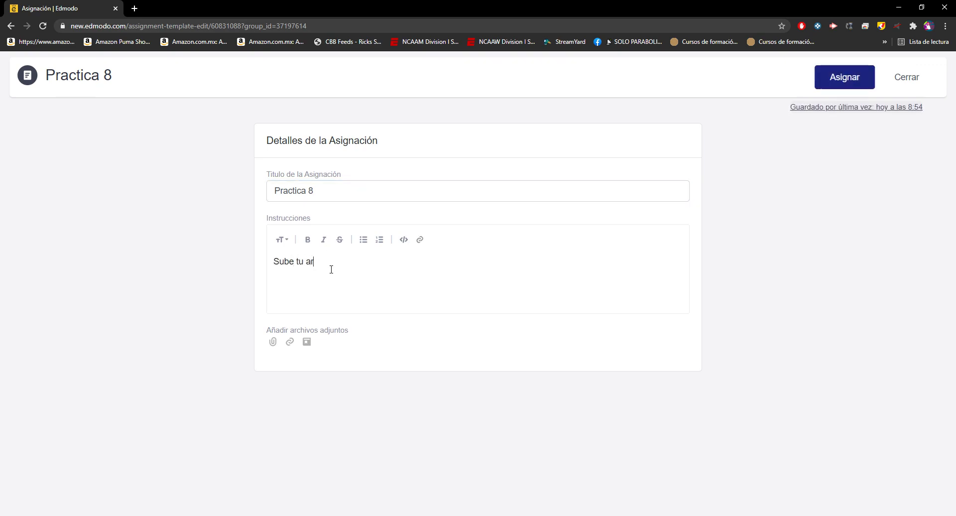
pyautogui.write('chivo de EXCEL que contiene dos hojas que')
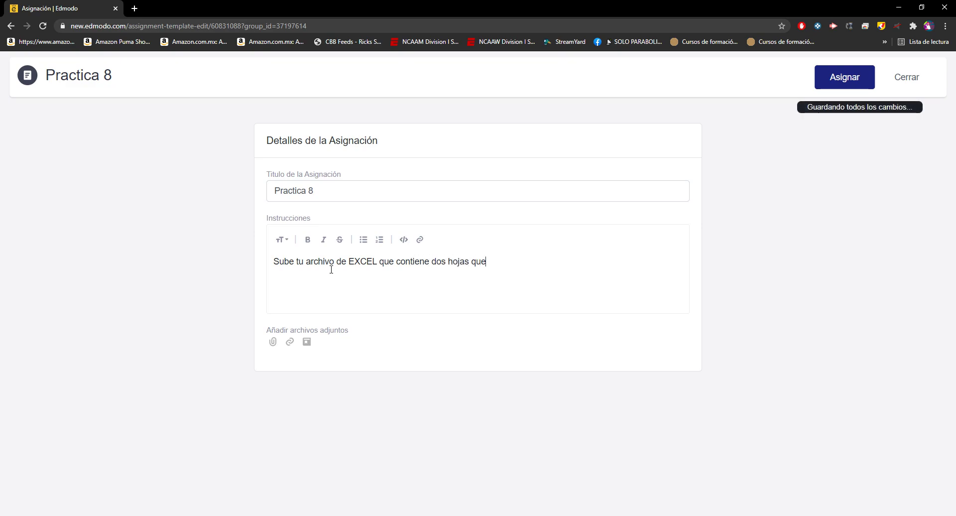
pyautogui.press('BackSpace')
pyautogui.press('BackSpace')
pyautogui.press('BackSpace')
pyautogui.write('de trabajo con los elementos requeridos ')
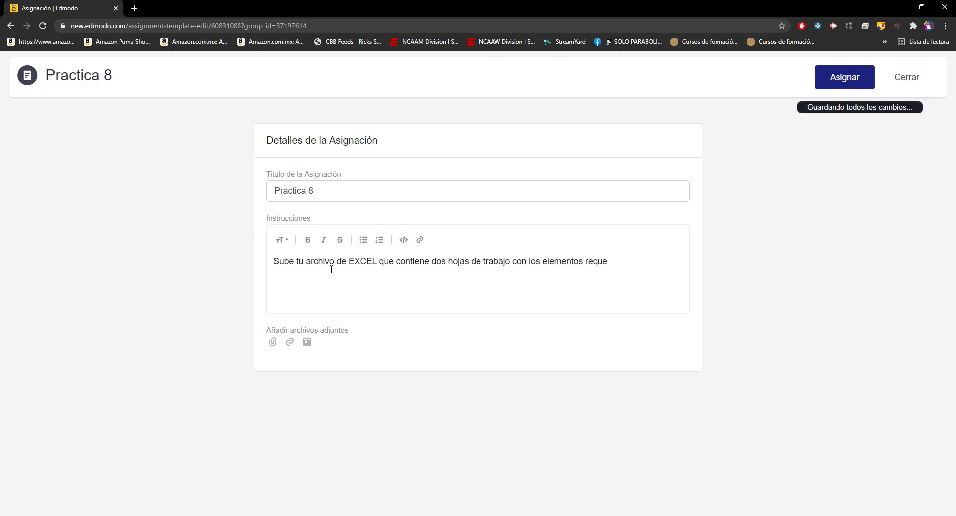
pyautogui.write('en el vídeo de la semana')
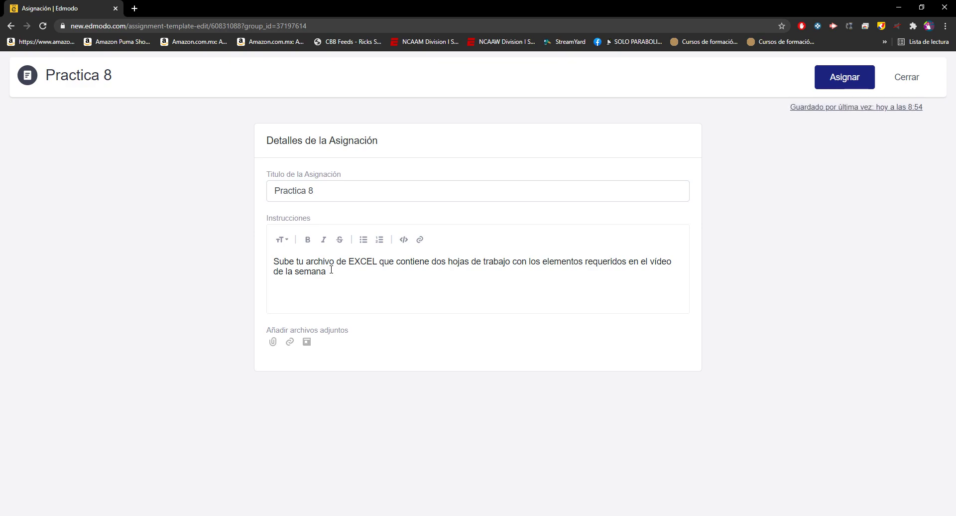
pyautogui.write('8')
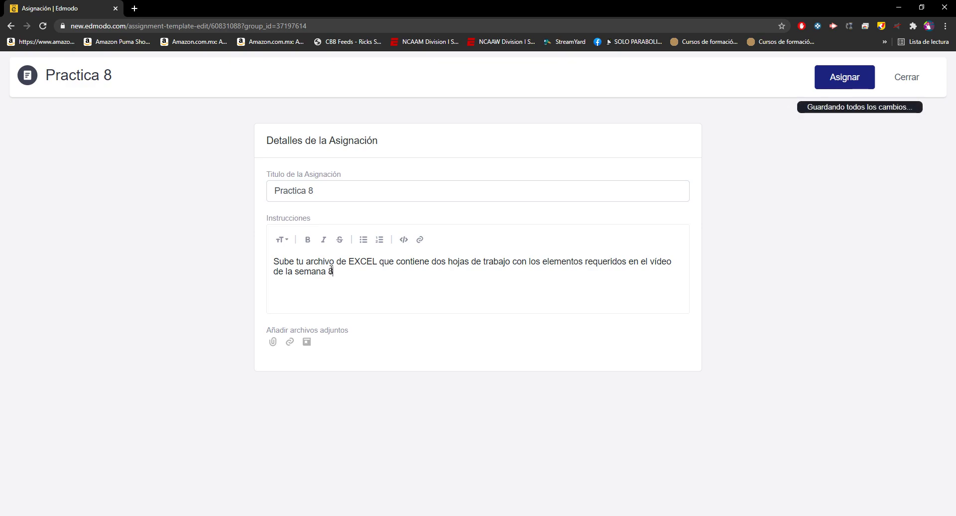
pyautogui.write('.')
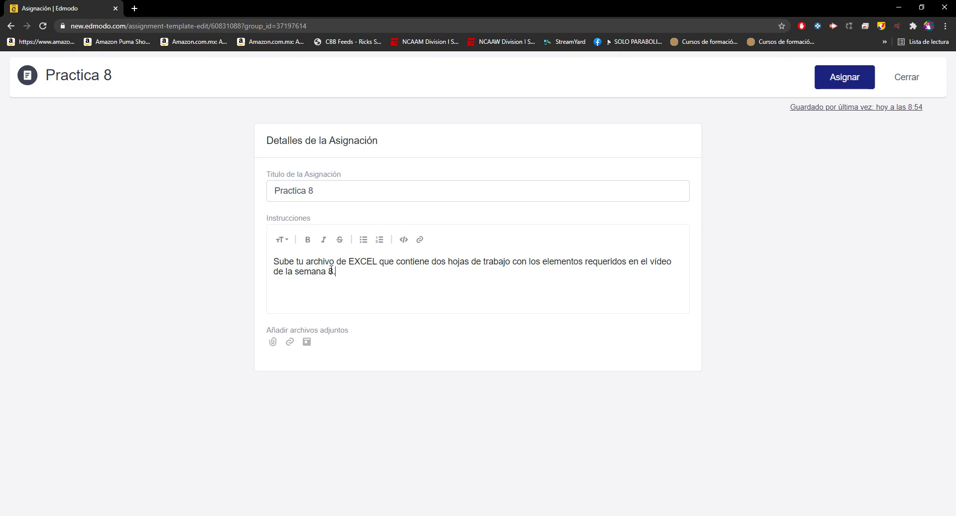
# Add groups 2B TIC 2021, 2C TIC - 2021 and 2D TIC - 2020 as recipients of Practica 8 and set its due date to 04/18/2021.
pyautogui.click(856, 79)
pyautogui.click(427, 157)
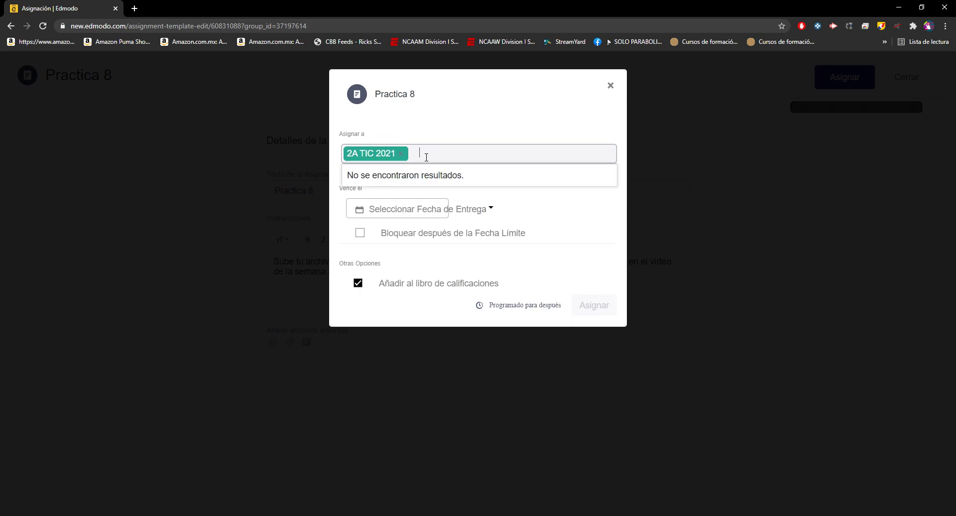
pyautogui.write('2')
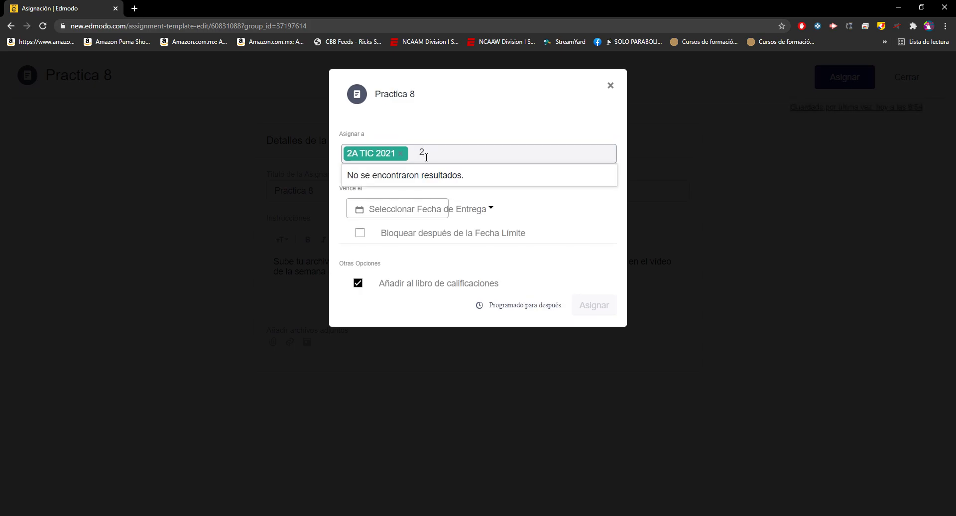
pyautogui.write('B')
pyautogui.click(416, 177)
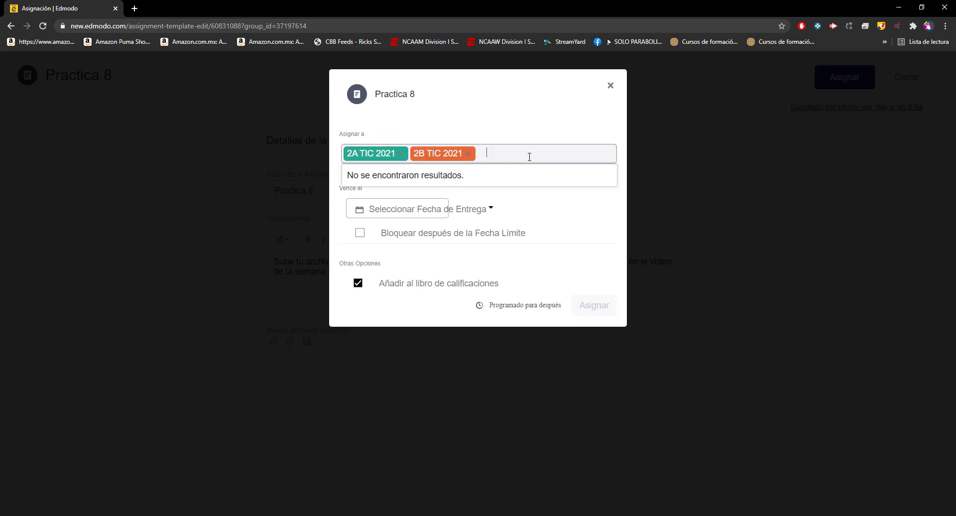
pyautogui.write('2C')
pyautogui.click(423, 178)
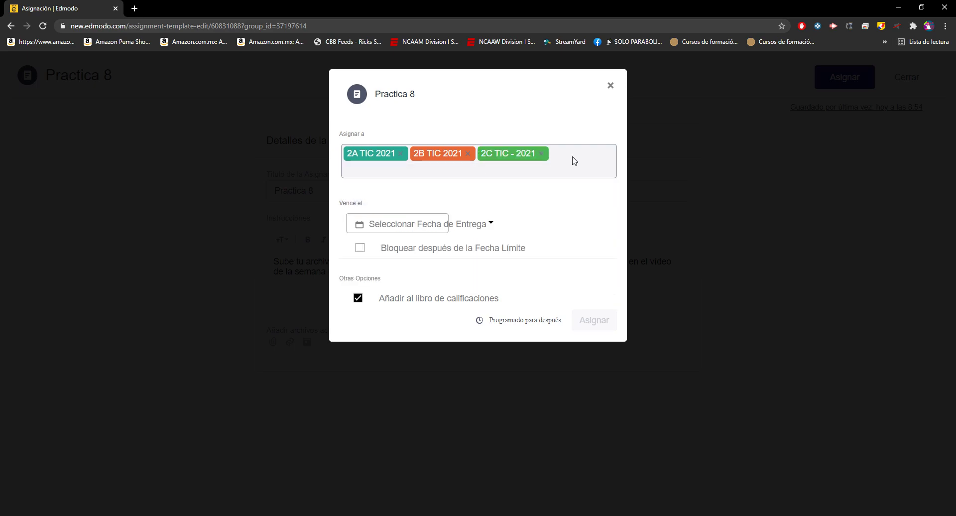
pyautogui.click(554, 167)
pyautogui.write('2')
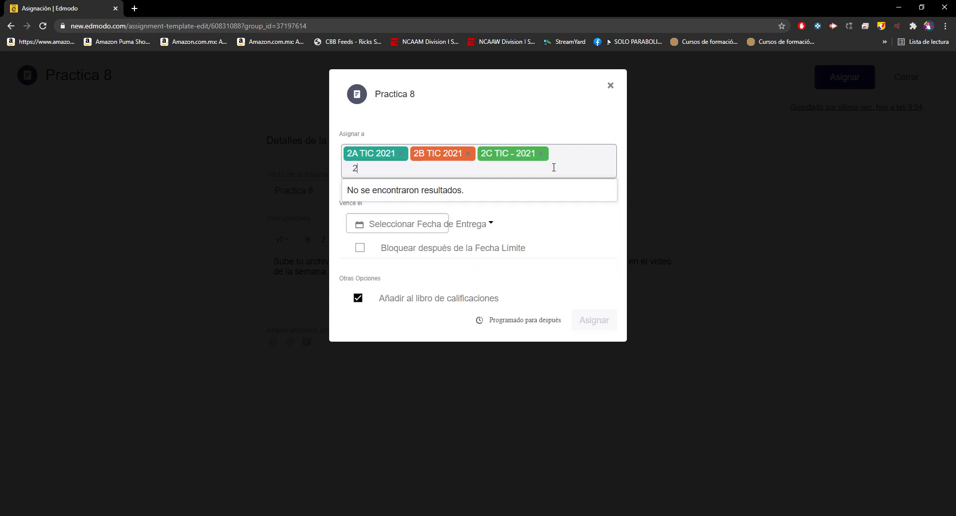
pyautogui.write('D')
pyautogui.click(444, 192)
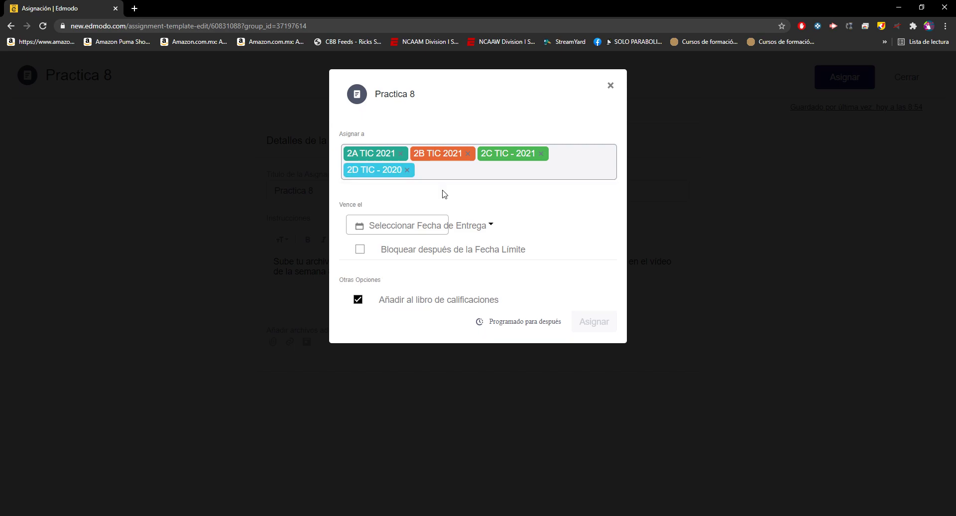
pyautogui.click(491, 227)
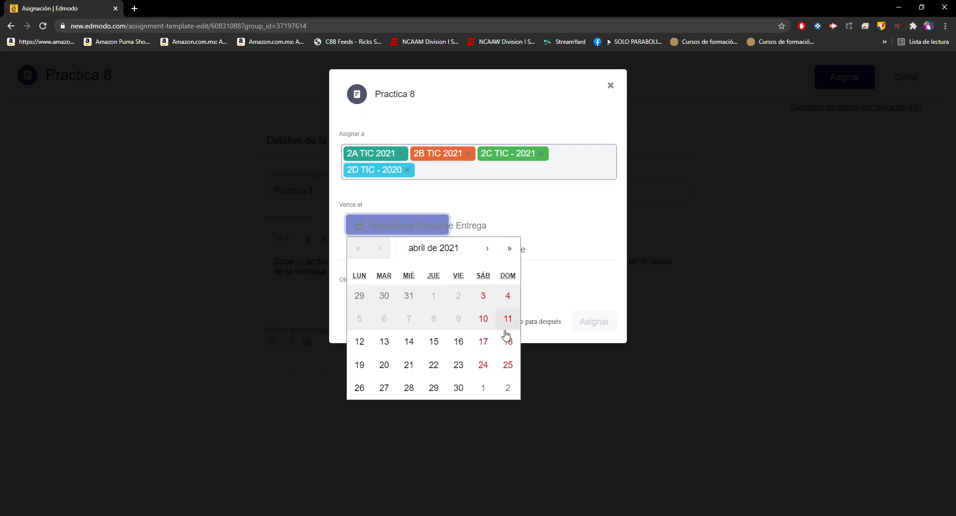
pyautogui.click(508, 342)
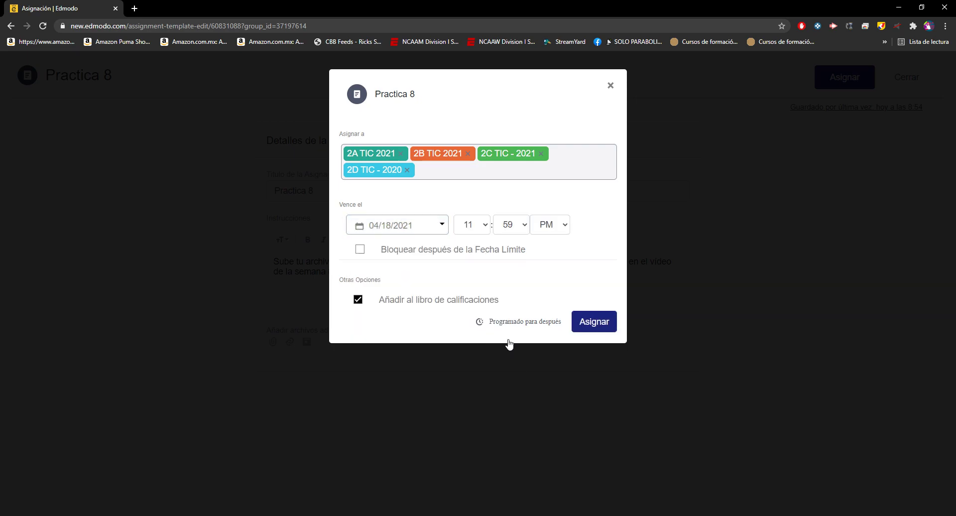
# Lock Practica 8 after its due date and assign it to the selected groups.
pyautogui.click(361, 250)
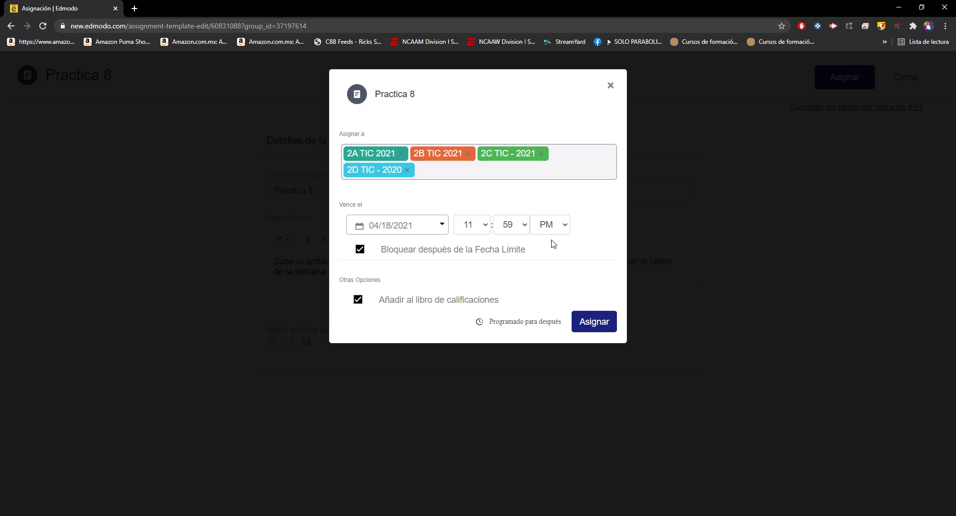
pyautogui.click(588, 327)
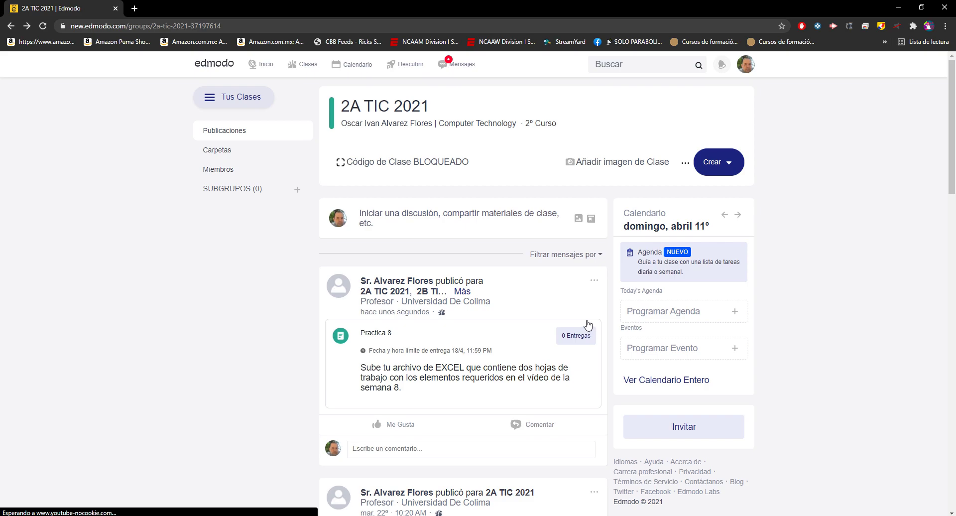
# Create a new assignment for the 2A TIC 2021 class with the title Archivo de Excel.
pyautogui.click(729, 168)
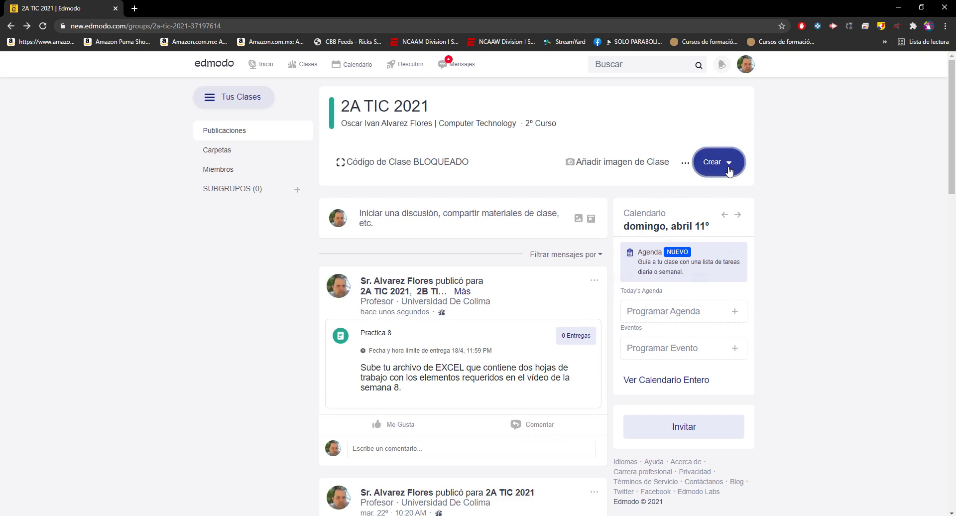
pyautogui.moveTo(711, 240)
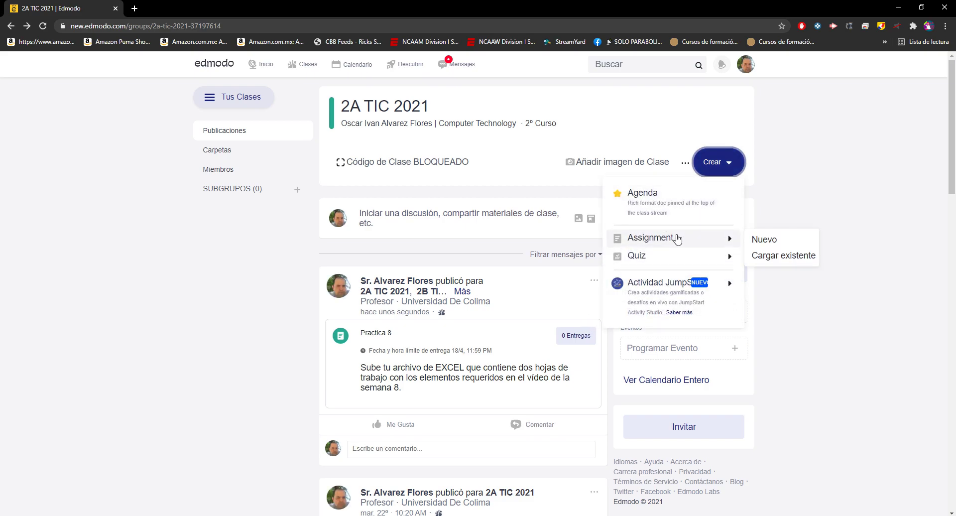
pyautogui.click(767, 240)
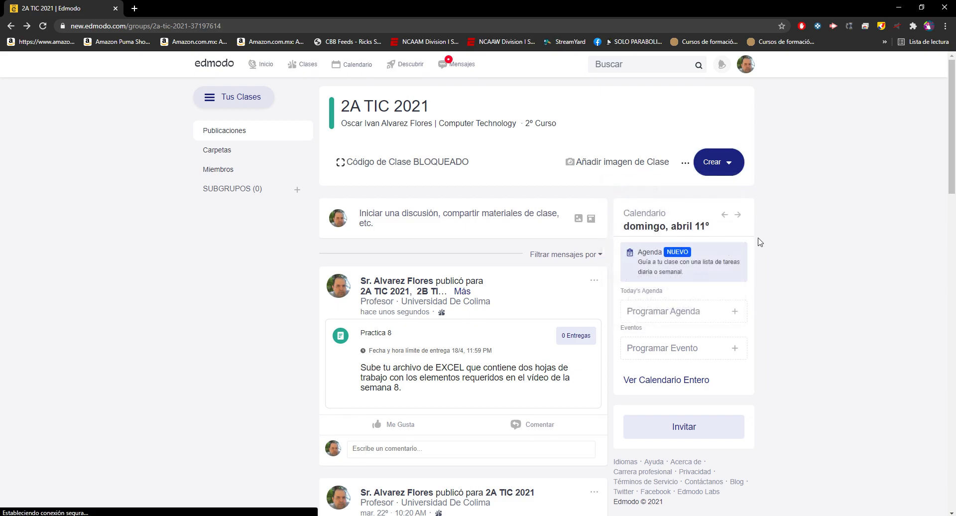
pyautogui.click(340, 196)
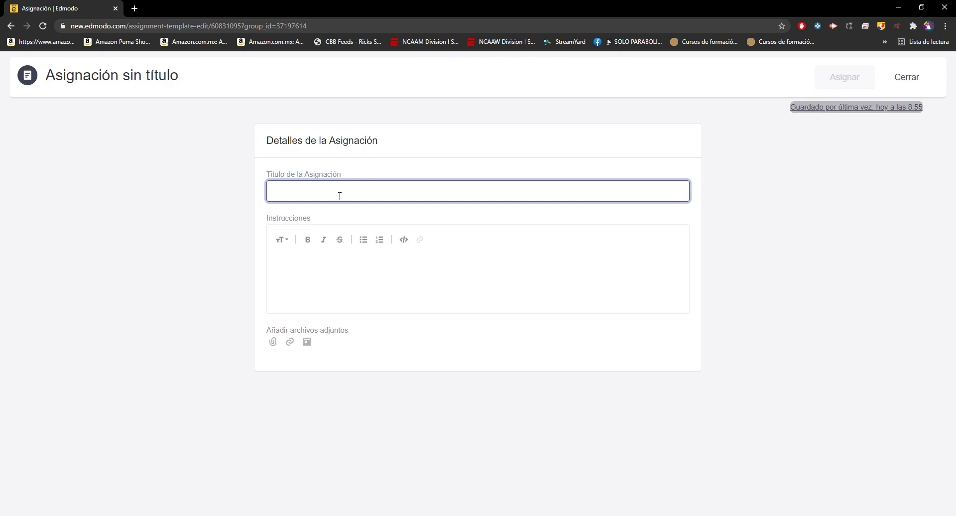
pyautogui.write('Archivo de Excel')
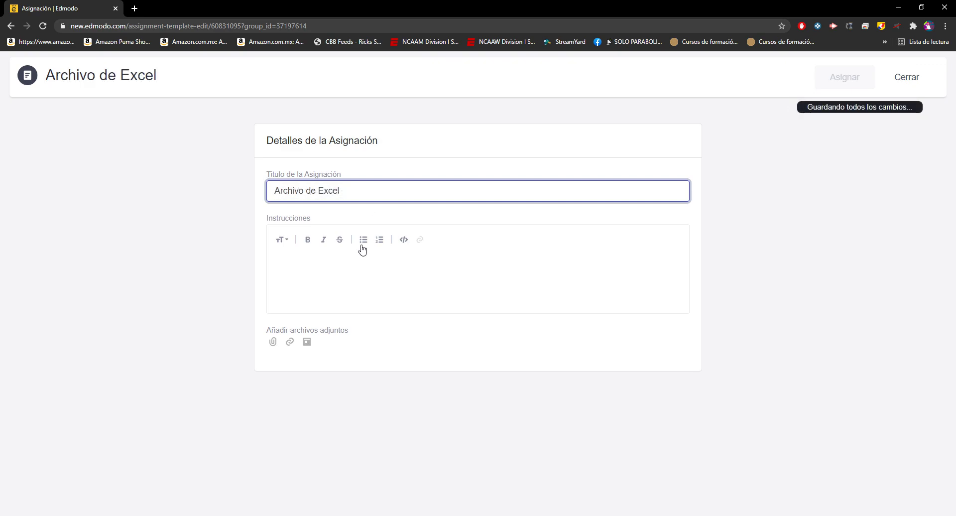
# Enter the assignment instructions: Sube tu archivo de Excel que utilizaste para realizar tus actividades.
pyautogui.click(349, 269)
pyautogui.write('Sube ')
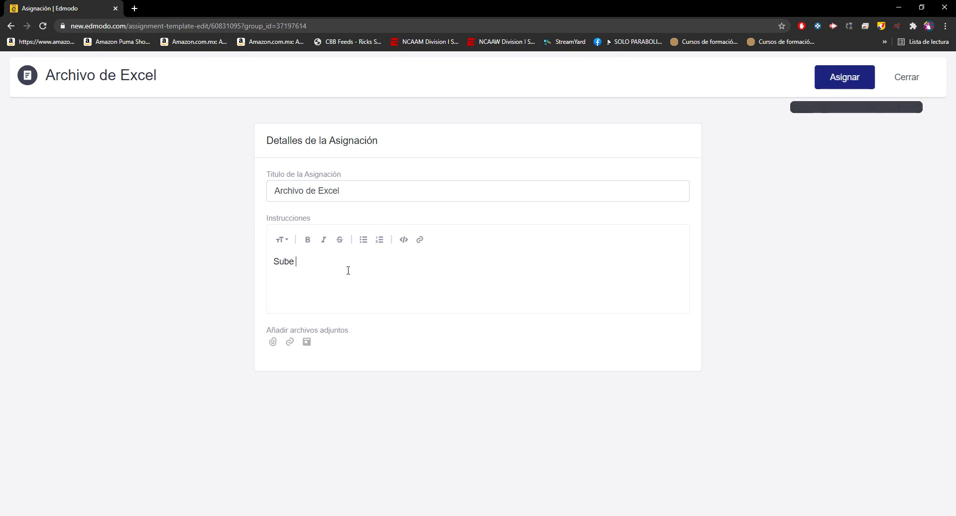
pyautogui.write('tu archivo de excel')
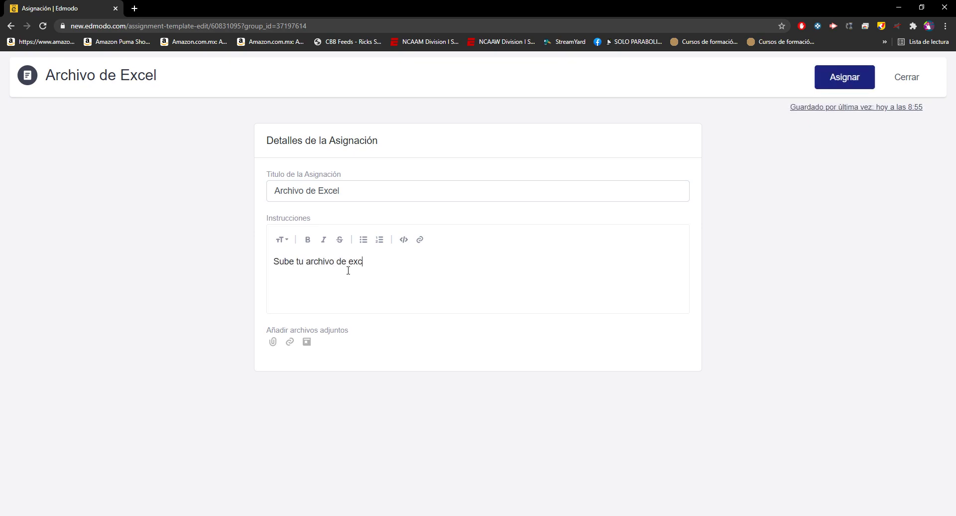
pyautogui.press('BackSpace')
pyautogui.press('BackSpace')
pyautogui.press('BackSpace')
pyautogui.press('BackSpace')
pyautogui.press('BackSpace')
pyautogui.write('Excel que ut')
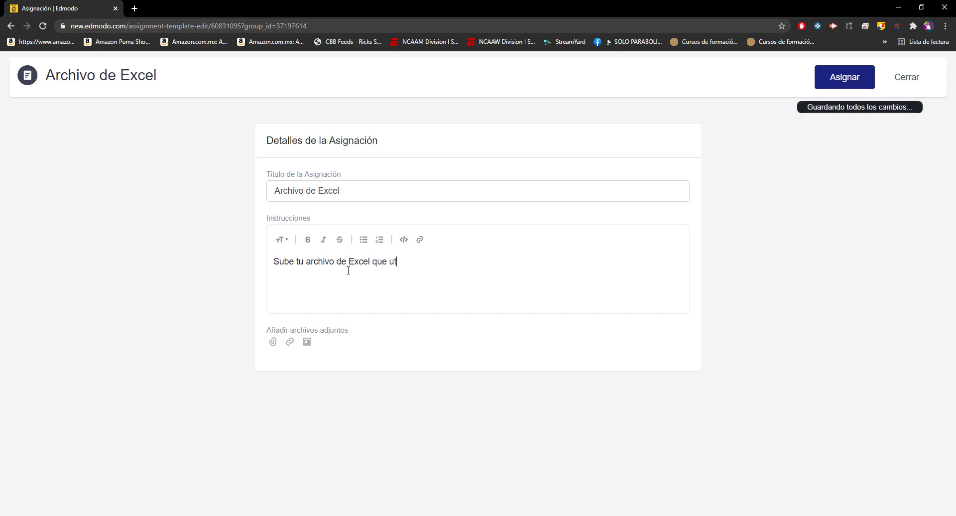
pyautogui.write('ilizaste para realizar tus actividades.')
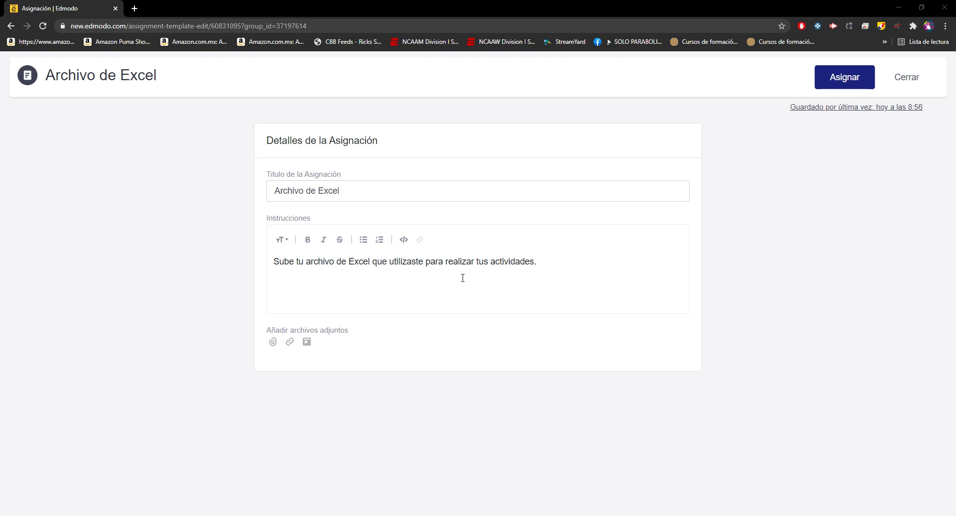
# Start assigning Archivo de Excel and set its due date to 04/18/2021.
pyautogui.click(847, 88)
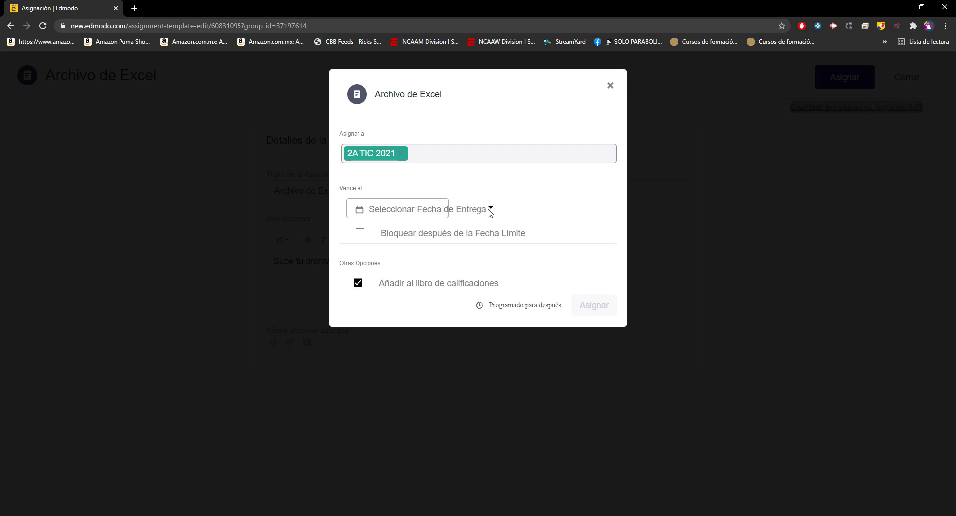
pyautogui.click(489, 212)
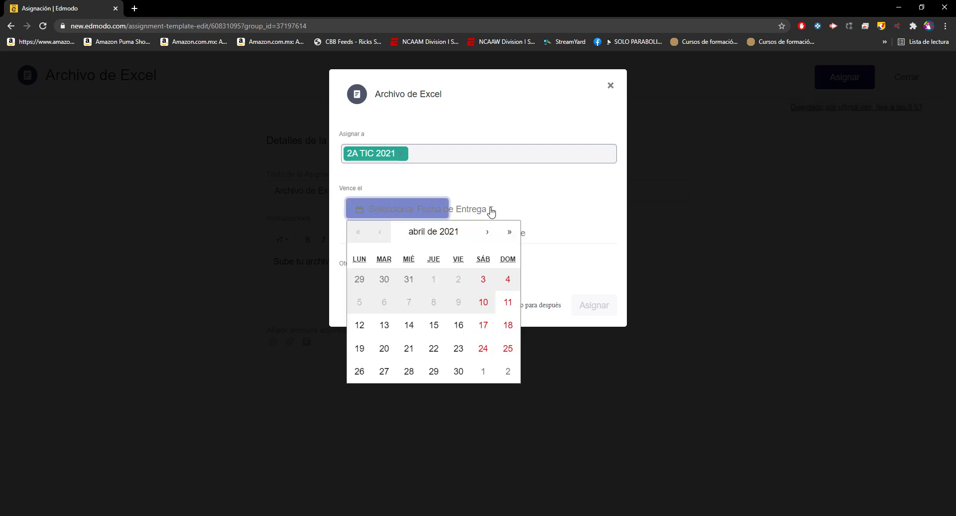
pyautogui.click(507, 326)
# Add groups 2B TIC 2021, 2C TIC - 2021 and 2D TIC - 2020 as recipients of Archivo de Excel.
pyautogui.click(429, 154)
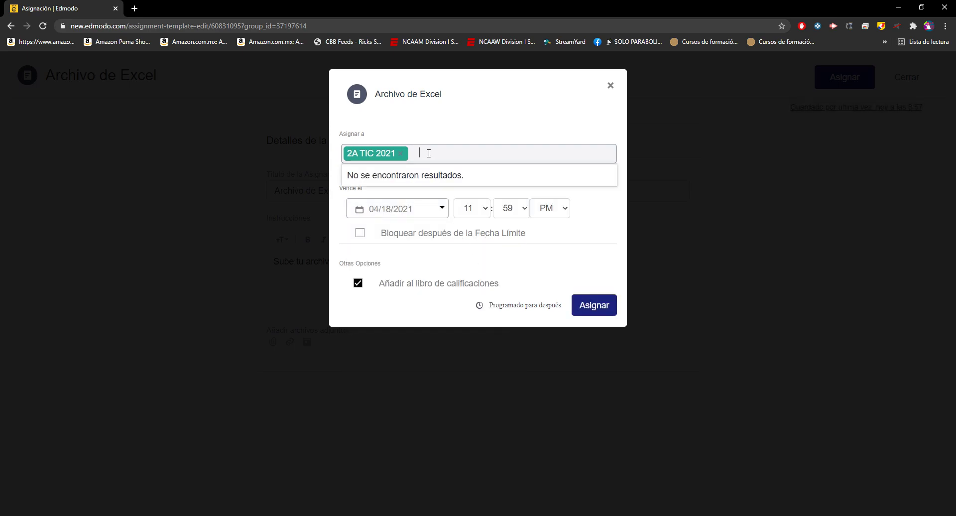
pyautogui.write('2b')
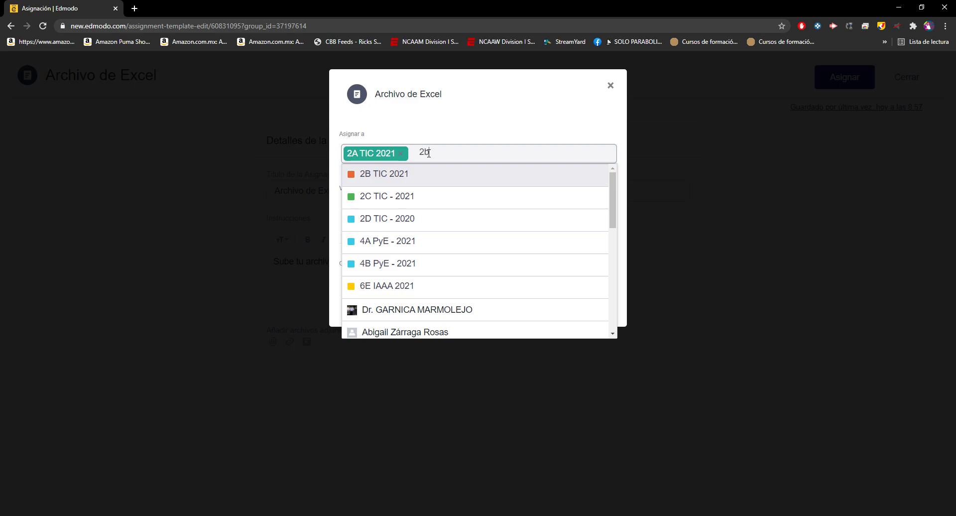
pyautogui.click(406, 178)
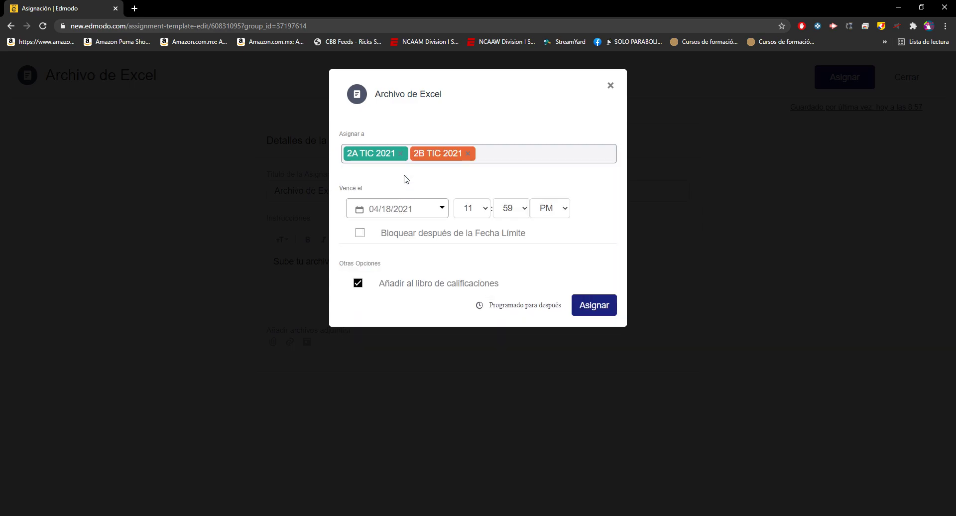
pyautogui.click(516, 158)
pyautogui.write('c')
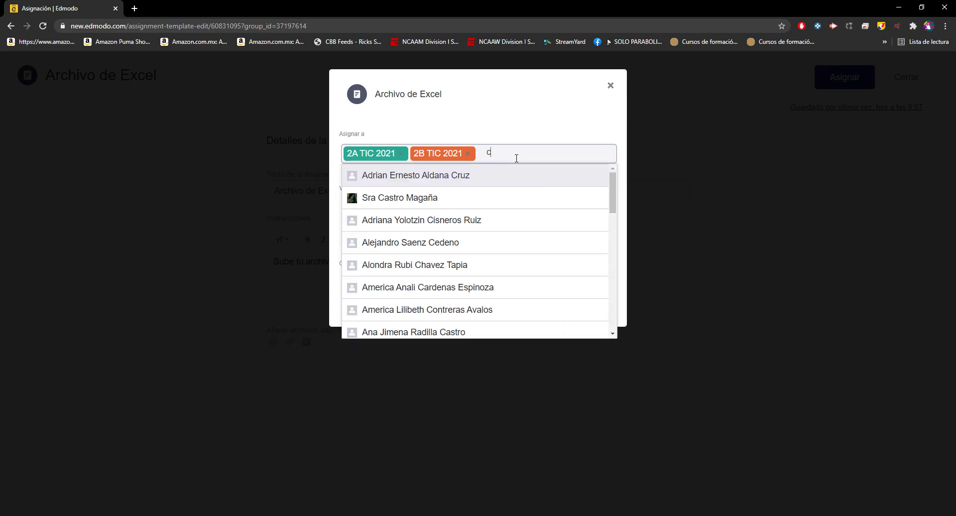
pyautogui.press('BackSpace')
pyautogui.write('2c')
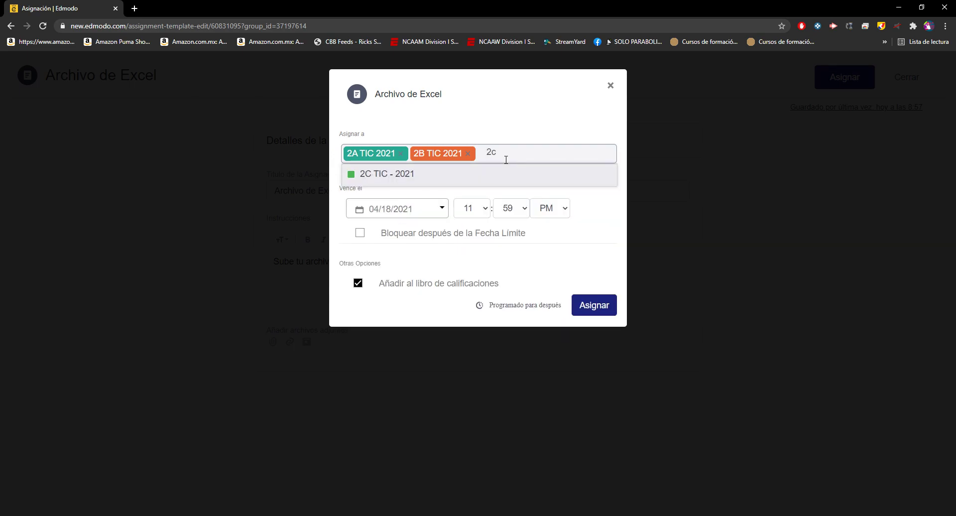
pyautogui.click(450, 174)
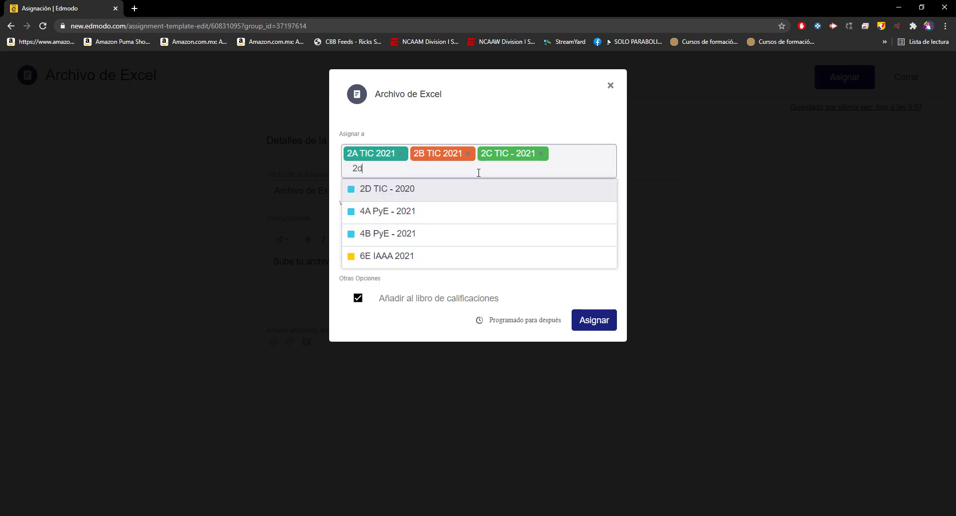
pyautogui.click(432, 195)
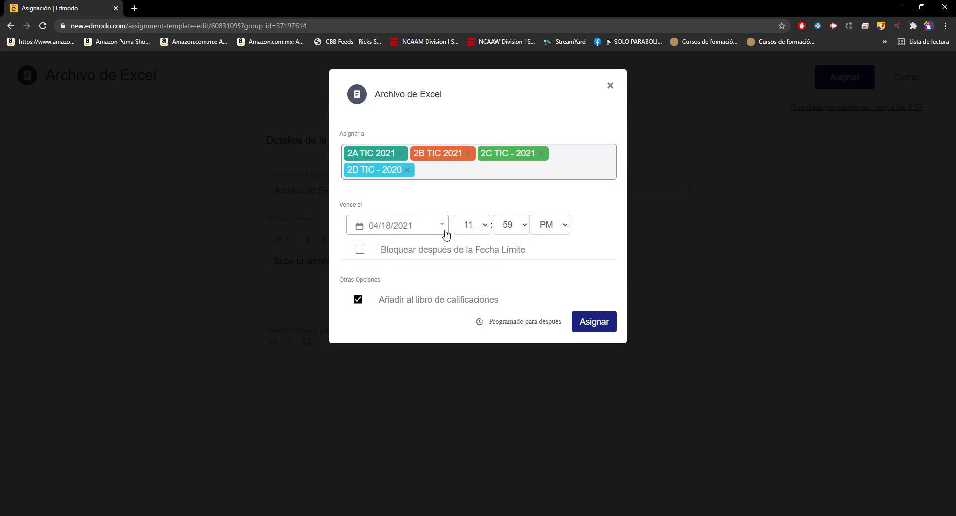
# Lock Archivo de Excel after its due date and assign it to the four groups.
pyautogui.click(360, 249)
pyautogui.click(585, 323)
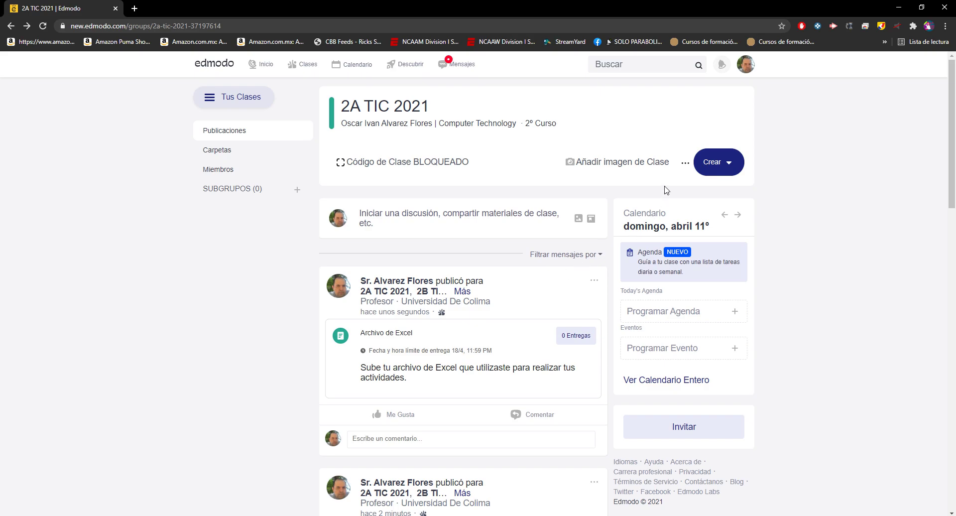
# Close the browser window, the Word manual and the Excel workbook Libro1 without saving its changes.
pyautogui.click(945, 8)
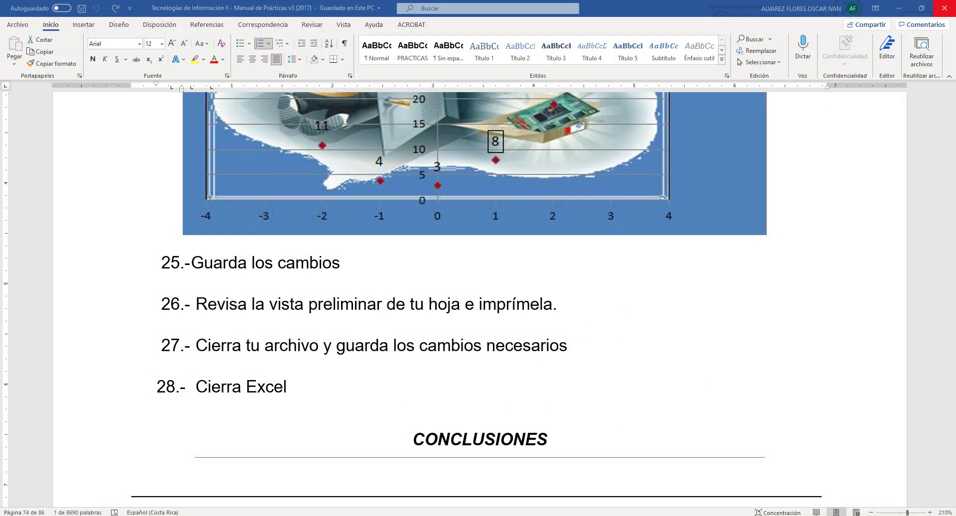
pyautogui.click(945, 8)
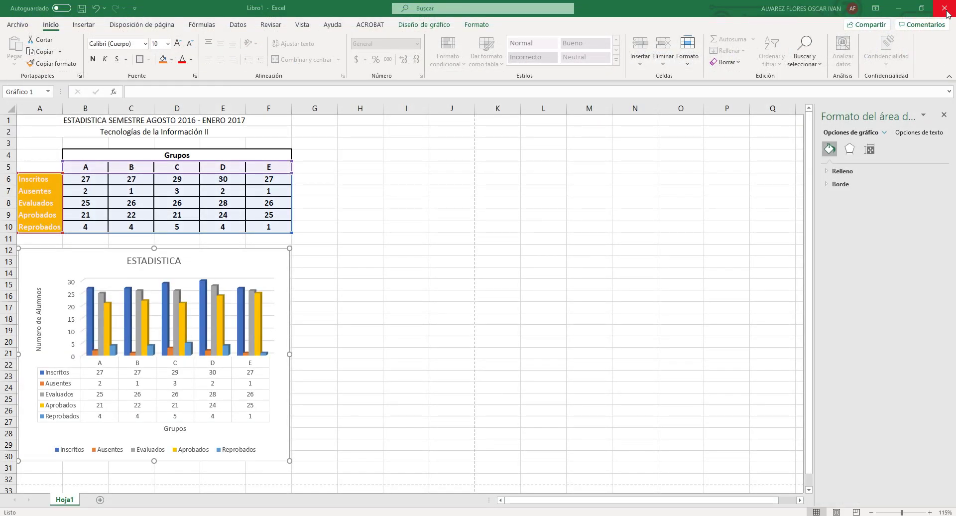
pyautogui.click(944, 8)
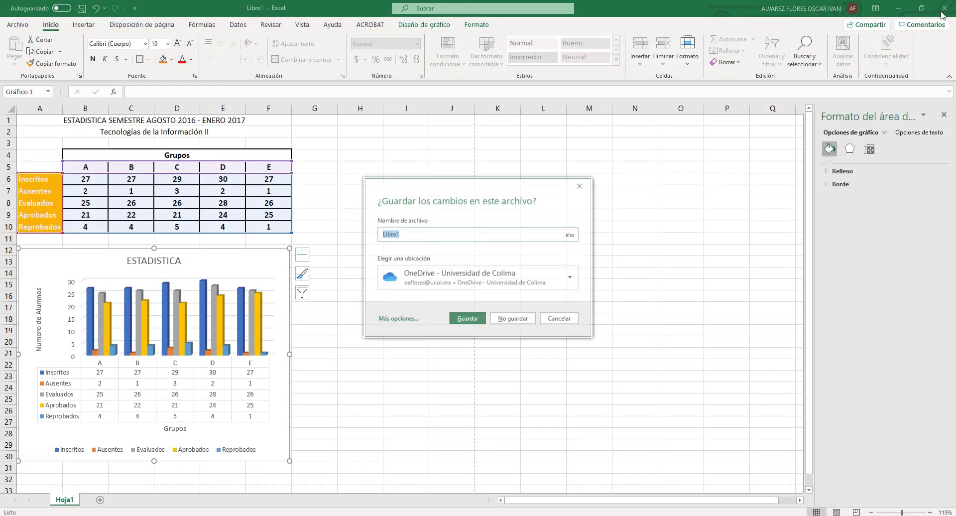
pyautogui.click(521, 320)
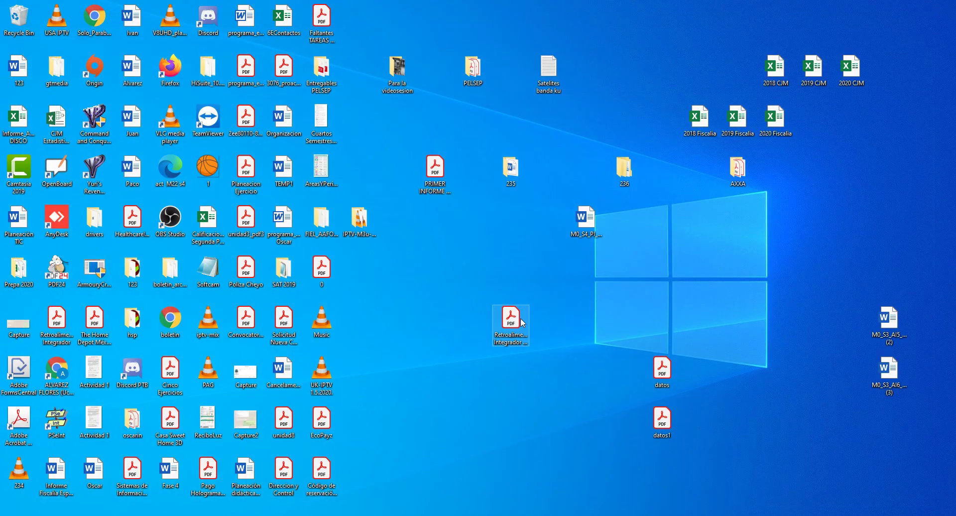
# Switch to the 2A TIC 2021 class in Edmodo and open the submissions for the Proyecto Modular assignment.
pyautogui.hotkey('alt', 'Tab')
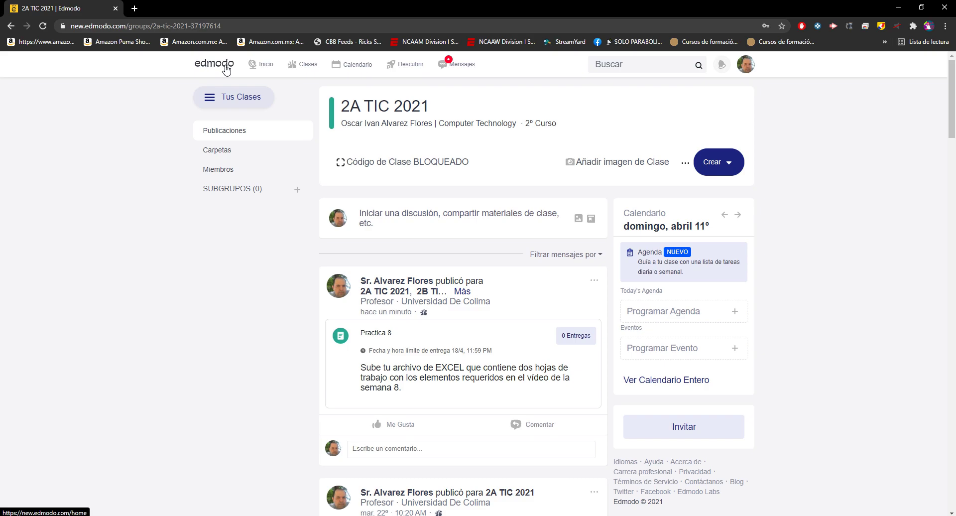
pyautogui.scroll(-6, 395, 330)
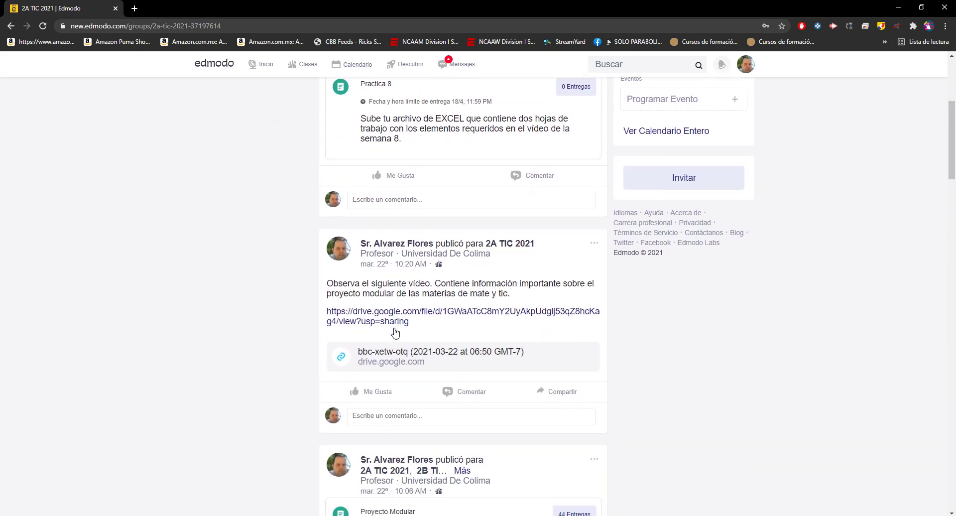
pyautogui.scroll(-1, 396, 332)
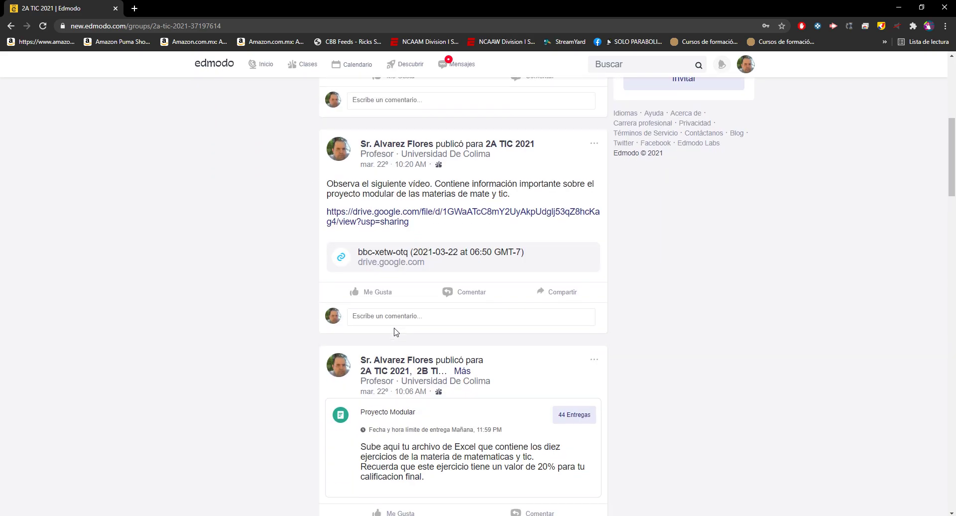
pyautogui.scroll(-2, 396, 332)
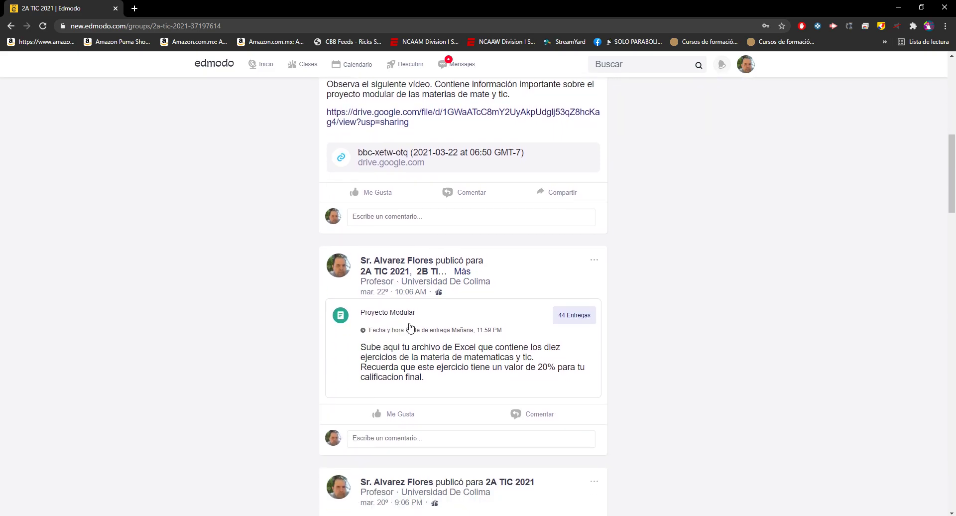
pyautogui.click(568, 327)
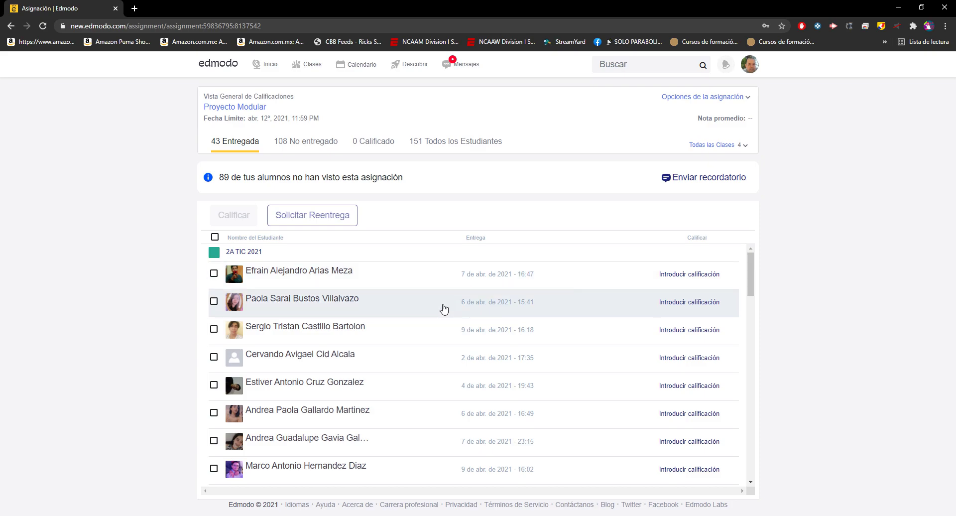
# Look through the files submitted for Proyecto Modular by the first students listed under 2A TIC 2021.
pyautogui.click(353, 281)
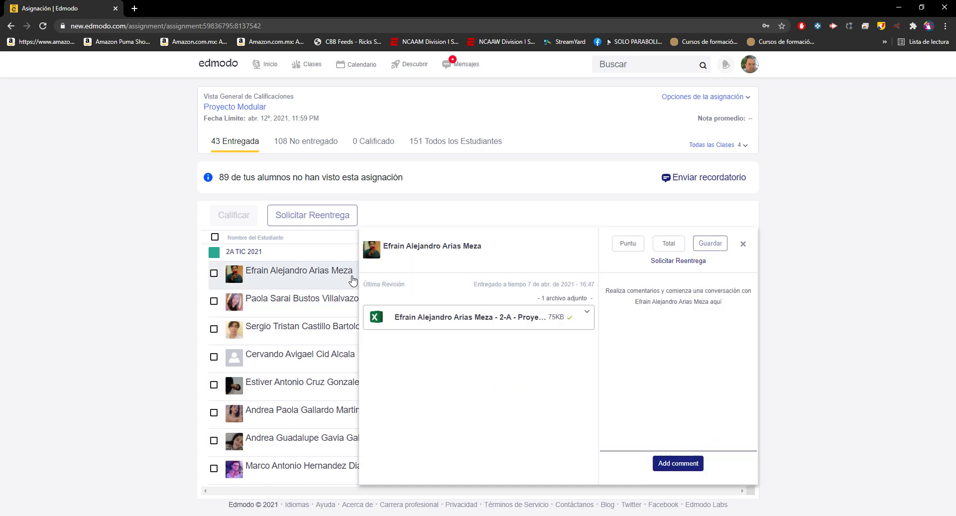
pyautogui.click(334, 300)
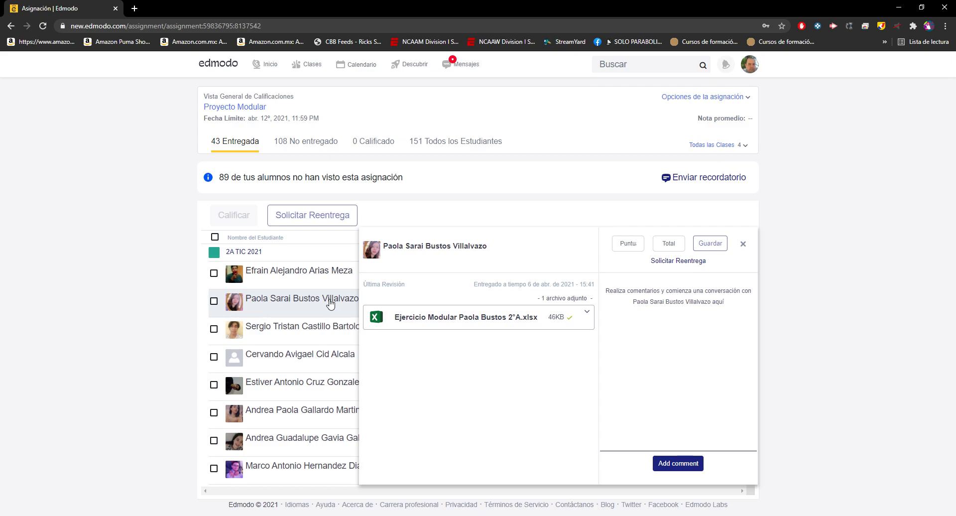
pyautogui.click(320, 333)
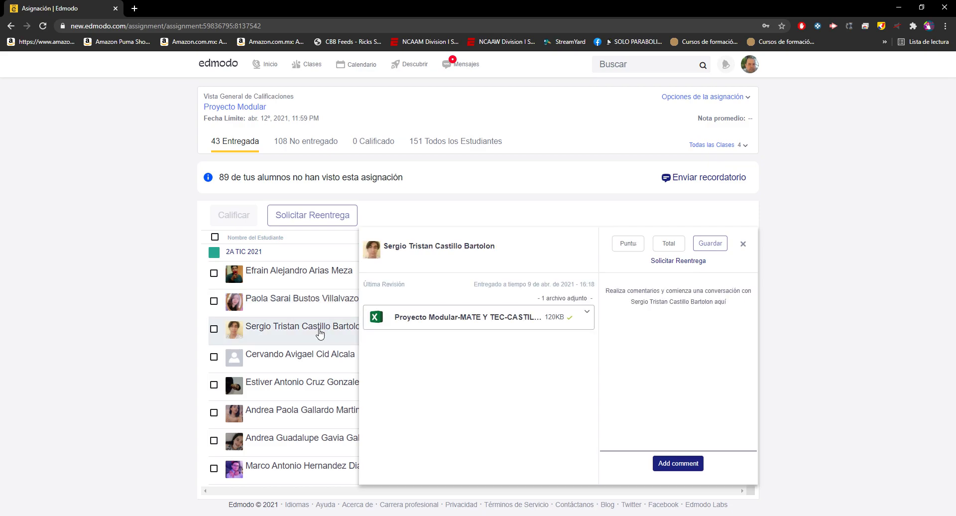
pyautogui.click(311, 356)
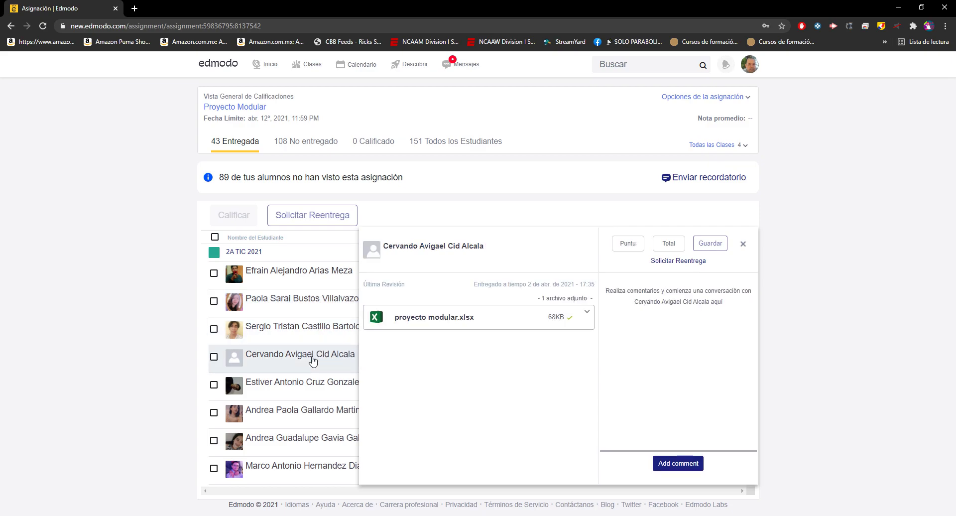
pyautogui.click(312, 378)
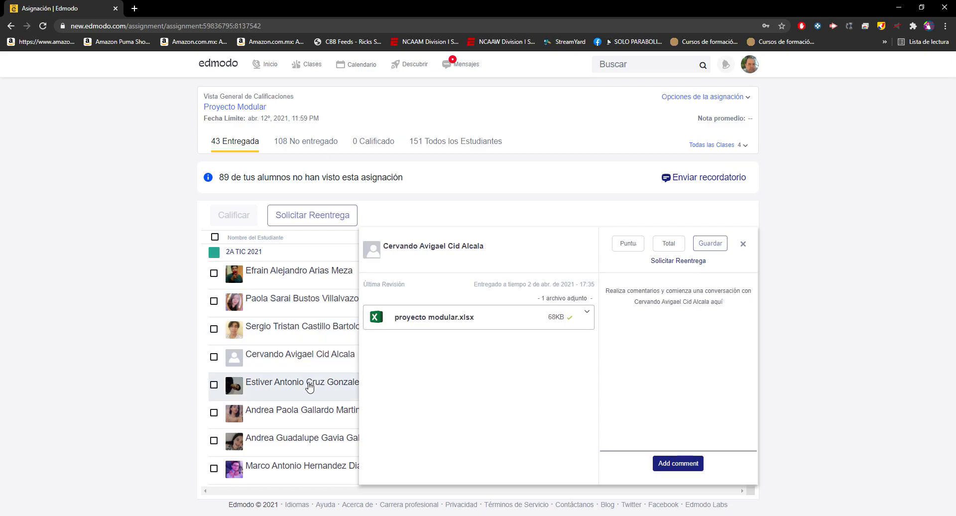
# Download the .xltx workbook submitted by the sixth student under 2A TIC 2021 and open it in Excel.
pyautogui.click(308, 410)
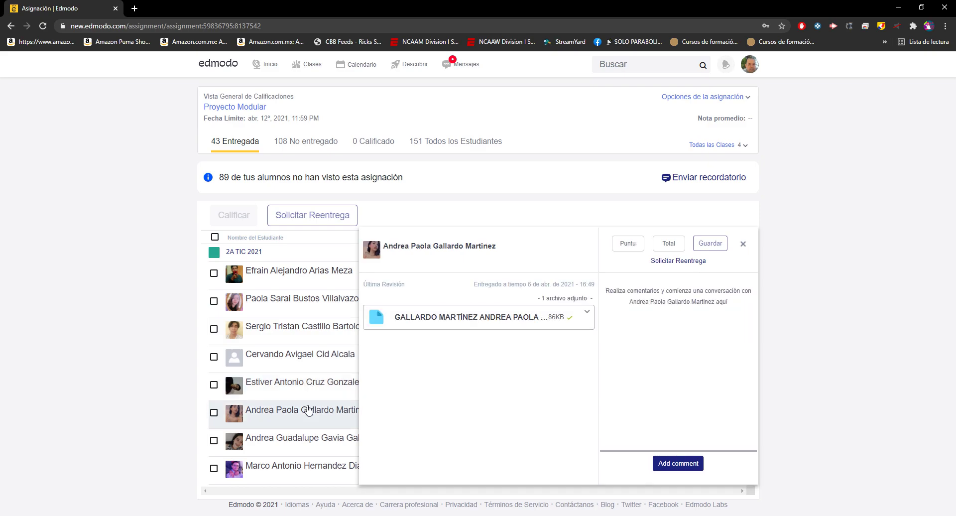
pyautogui.click(479, 323)
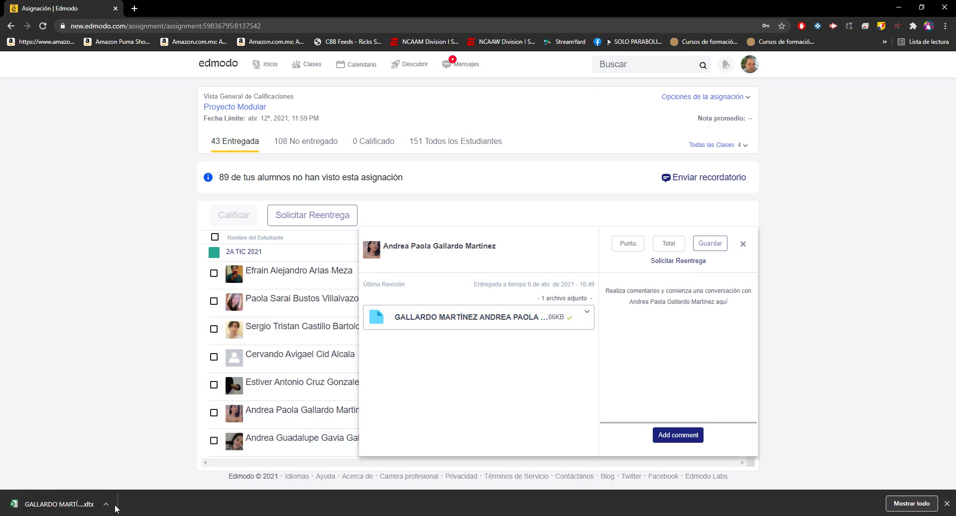
pyautogui.click(79, 505)
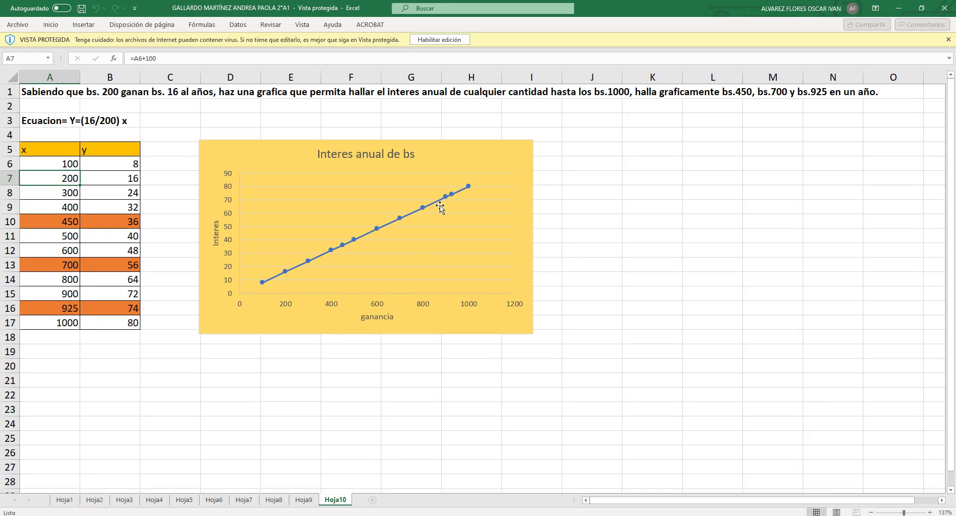
# Review the tables and charts on sheets Hoja1 to Hoja4 of the submitted workbook, and close it.
pyautogui.click(70, 505)
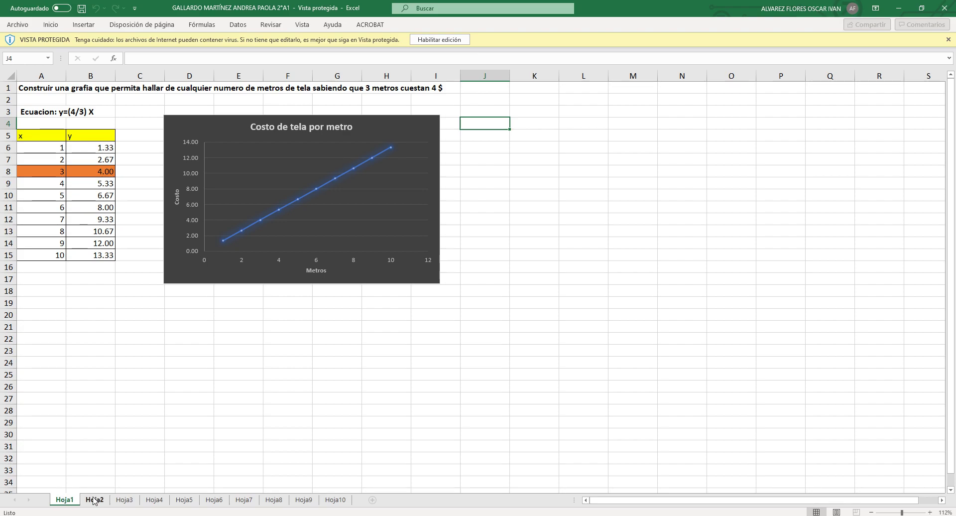
pyautogui.click(94, 500)
pyautogui.click(126, 500)
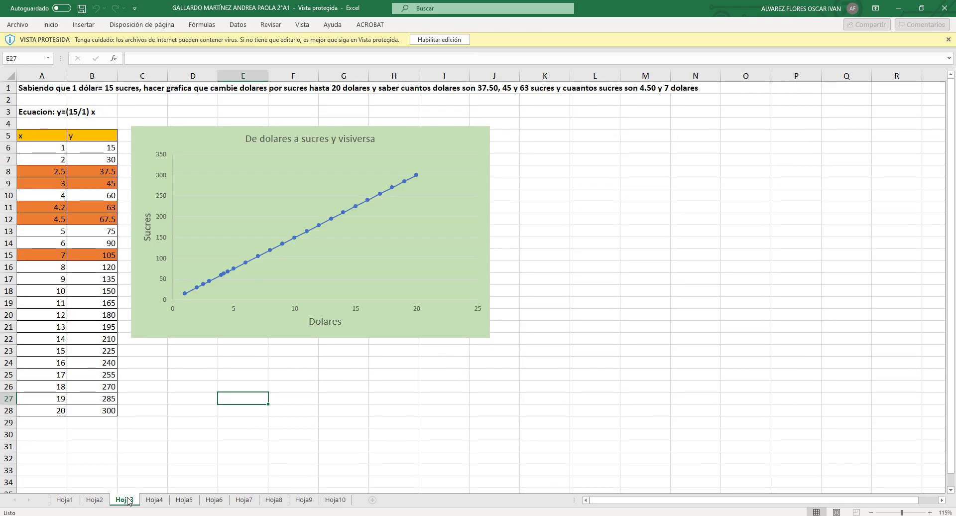
pyautogui.click(155, 499)
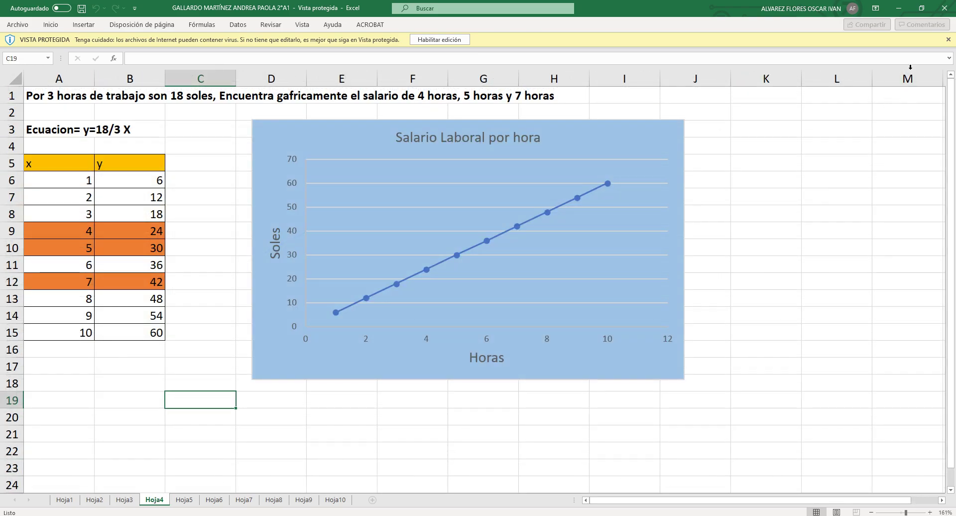
pyautogui.click(945, 8)
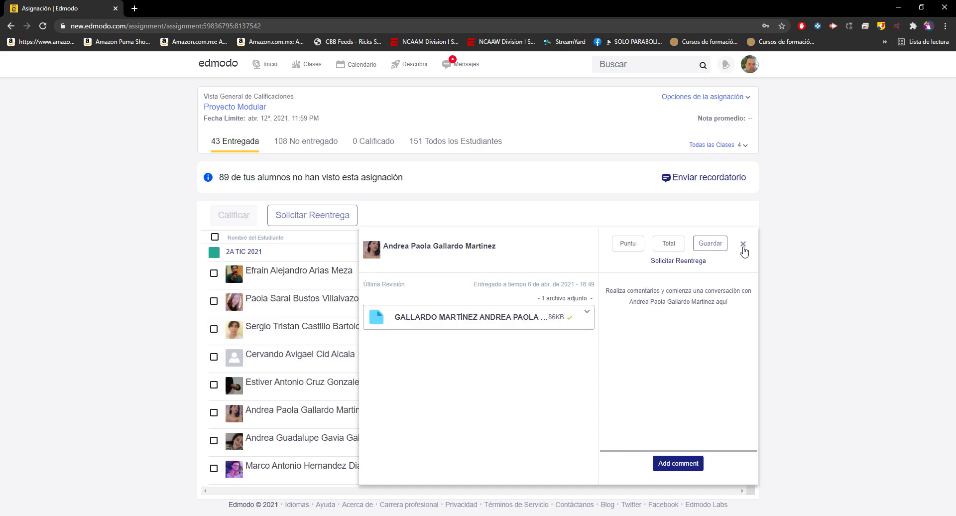
# Look through the Proyecto Modular submissions from the seventh to the second-to-last student under 2A TIC 2021.
pyautogui.click(308, 438)
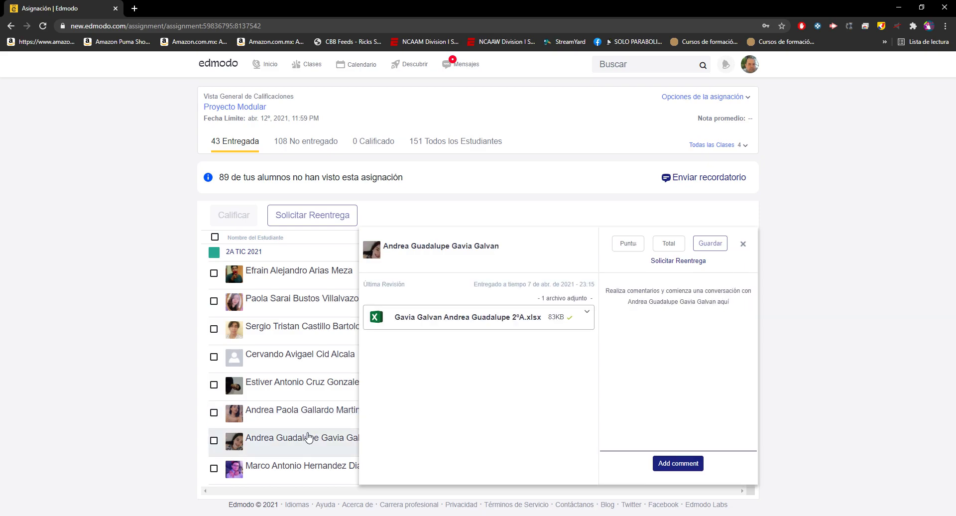
pyautogui.scroll(-2, 308, 439)
pyautogui.click(293, 369)
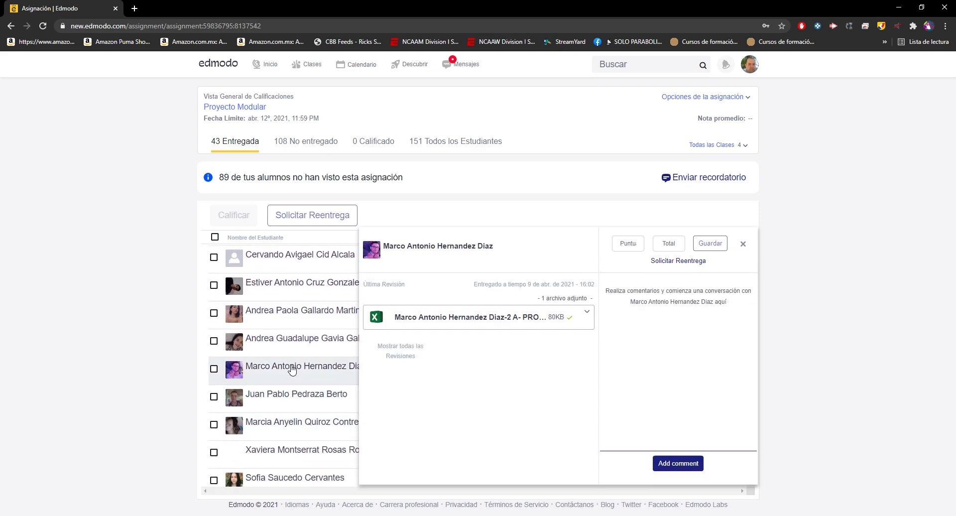
pyautogui.click(292, 394)
pyautogui.scroll(-2, 293, 394)
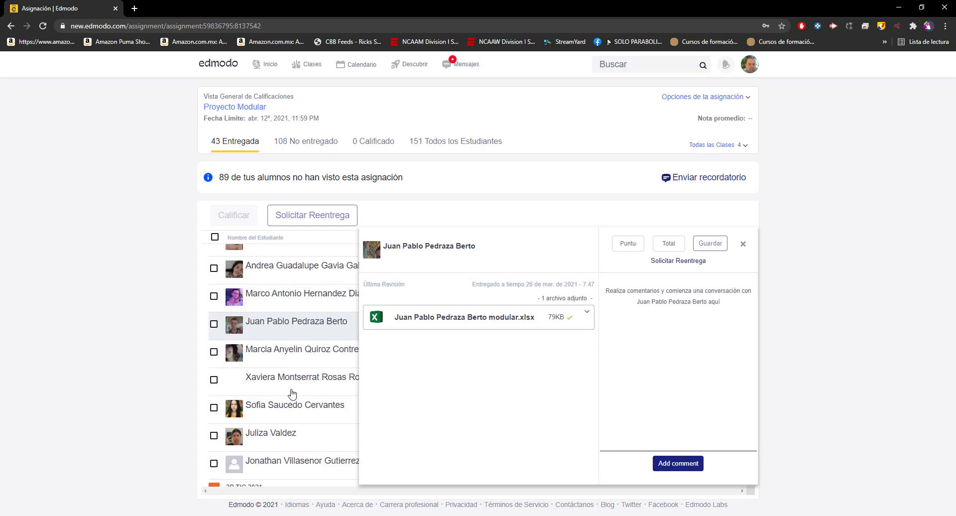
pyautogui.scroll(-1, 292, 394)
pyautogui.click(289, 340)
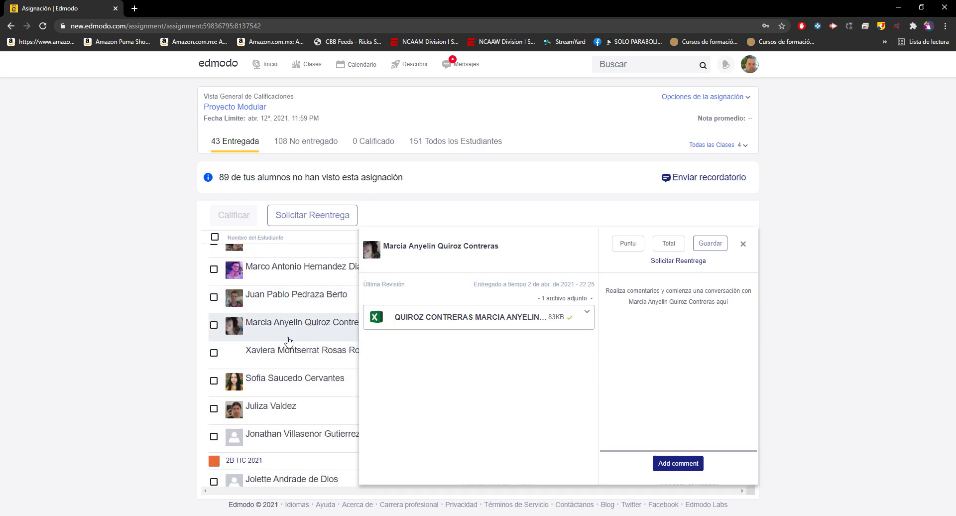
pyautogui.click(289, 363)
pyautogui.click(290, 386)
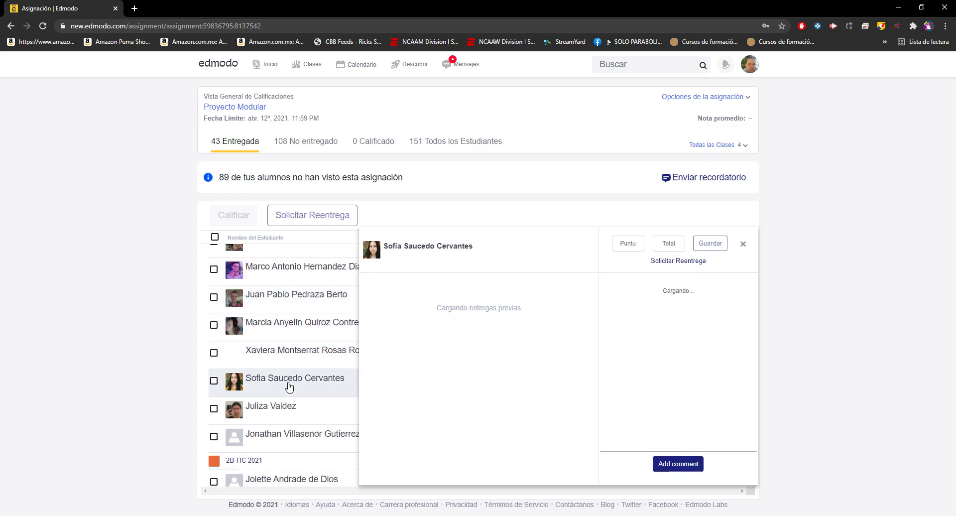
pyautogui.click(291, 402)
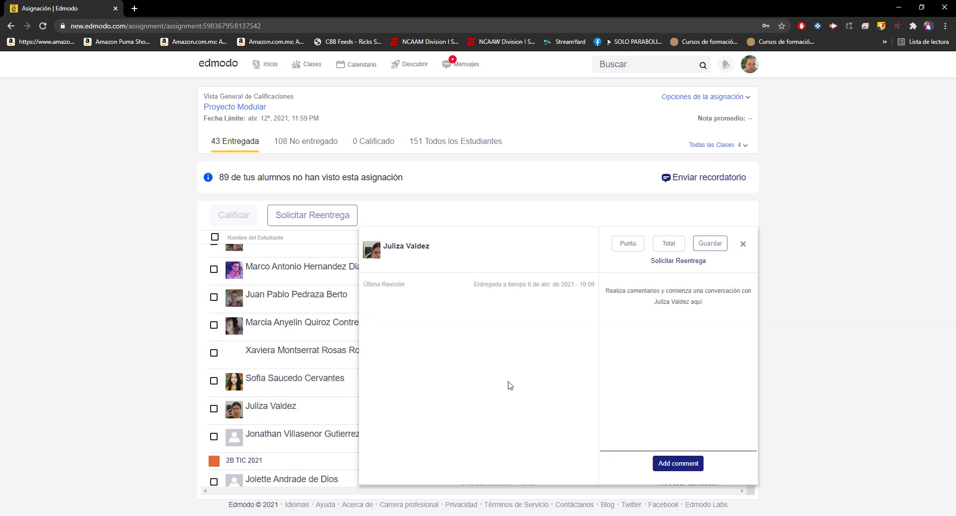
pyautogui.click(301, 414)
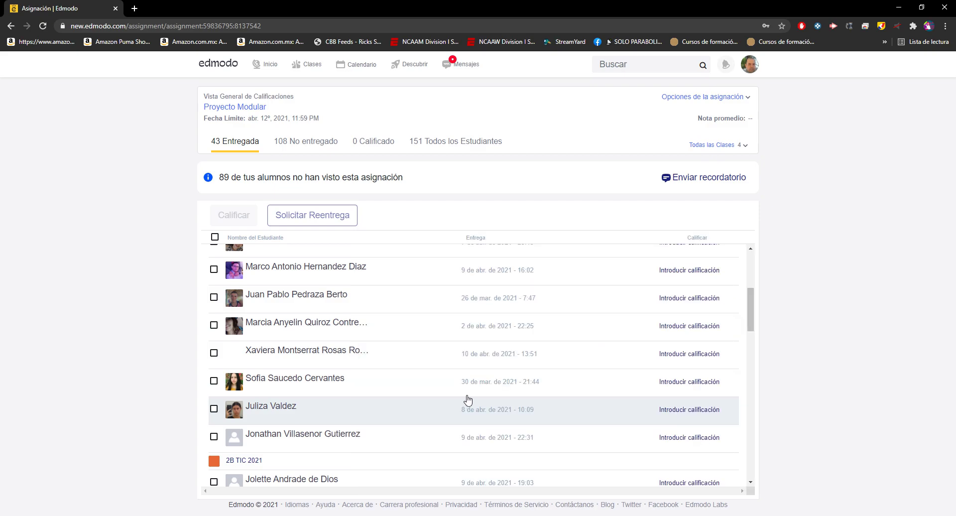
pyautogui.click(310, 408)
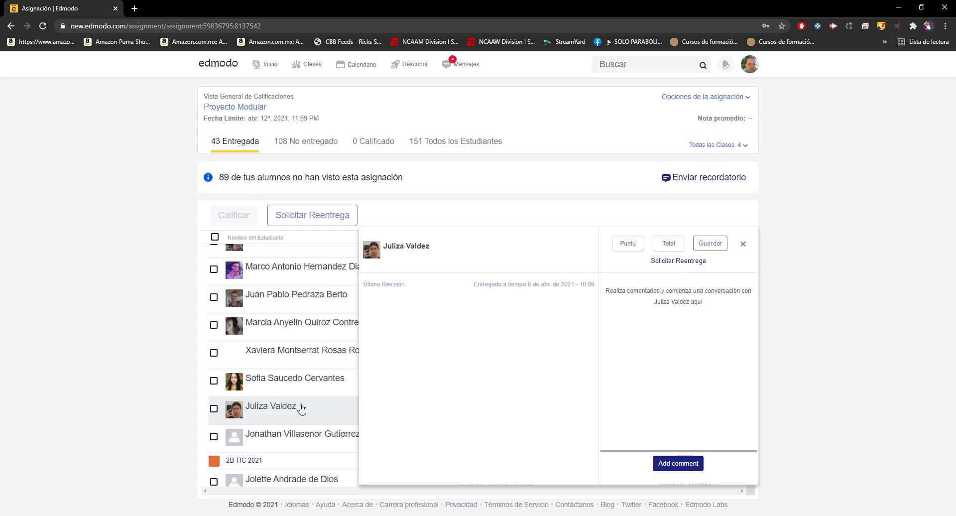
# Open Proyecto modular.xlsx from the last student under 2A TIC 2021, review sheets Hoja3 to Hoja8, and close its tab.
pyautogui.click(299, 434)
pyautogui.click(428, 324)
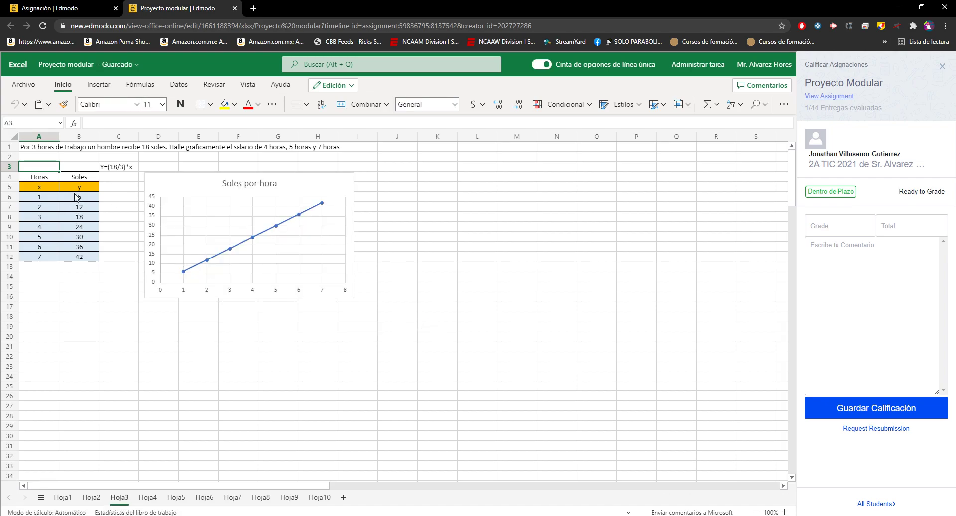
pyautogui.click(201, 189)
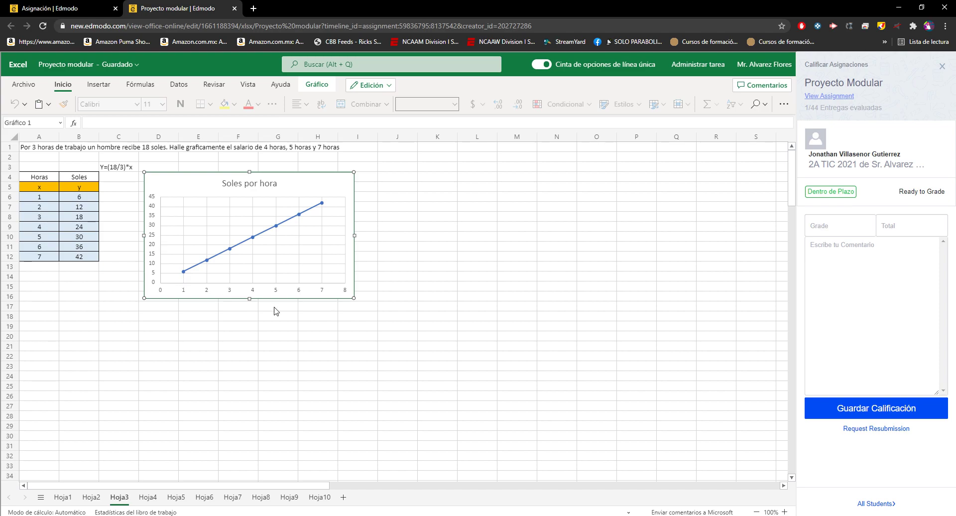
pyautogui.click(157, 495)
pyautogui.click(176, 497)
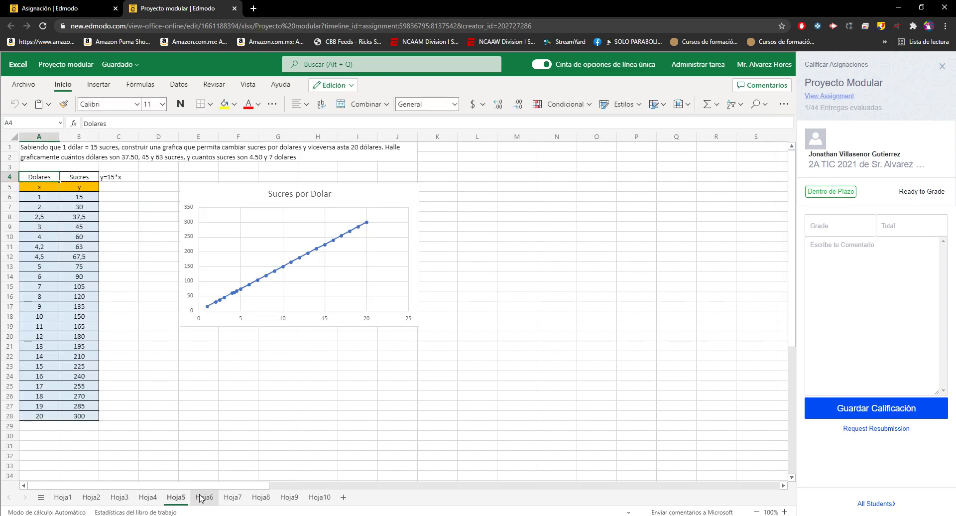
pyautogui.click(203, 498)
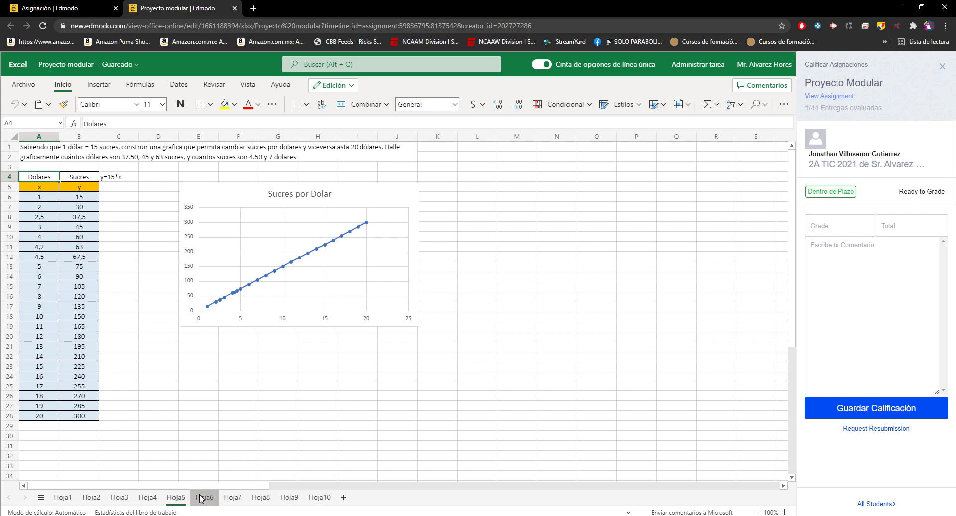
pyautogui.click(233, 498)
pyautogui.click(250, 501)
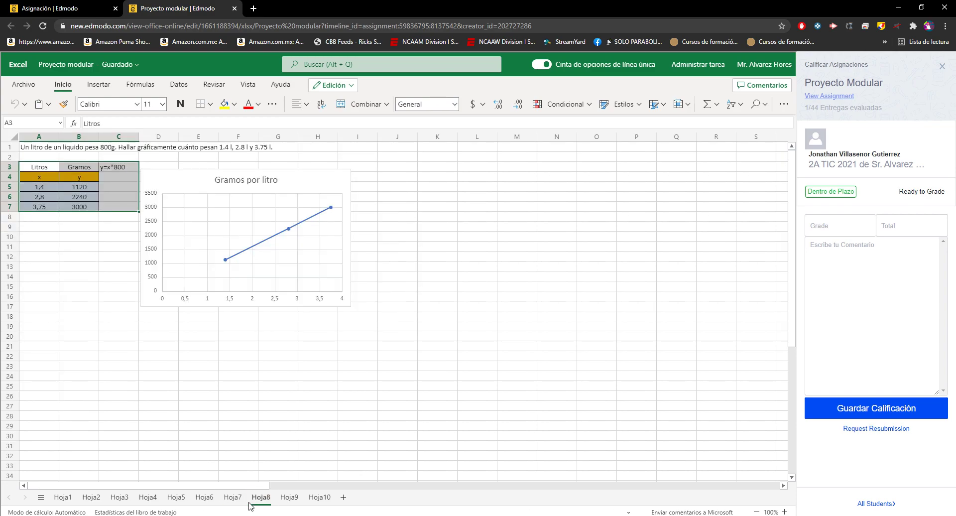
pyautogui.middleClick(194, 4)
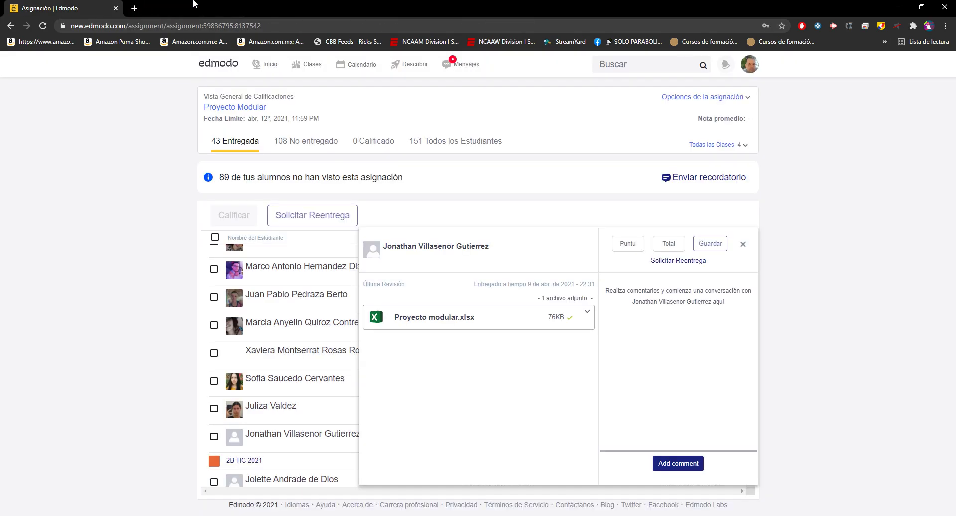
# Recheck the last two 2A TIC 2021 submissions and look through the files submitted by the 2B TIC 2021 students.
pyautogui.click(312, 419)
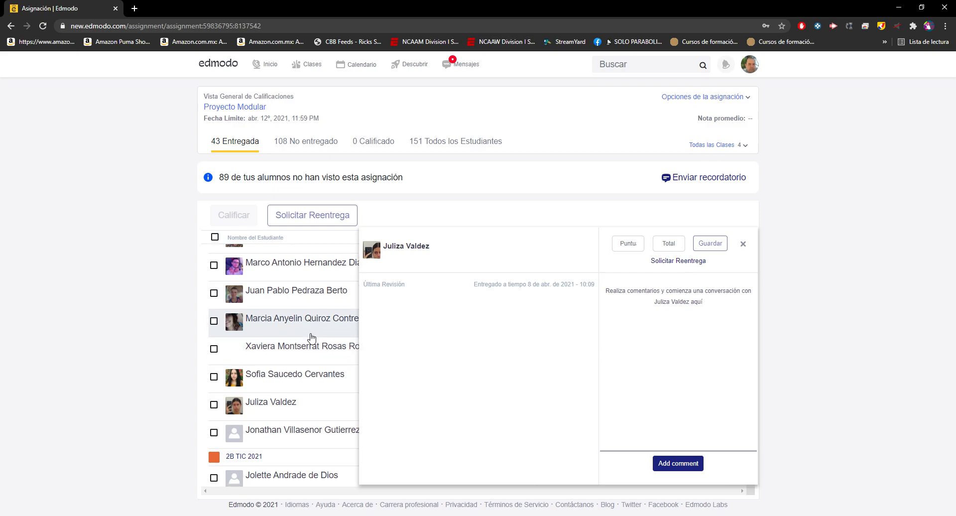
pyautogui.scroll(-3, 309, 334)
pyautogui.click(291, 297)
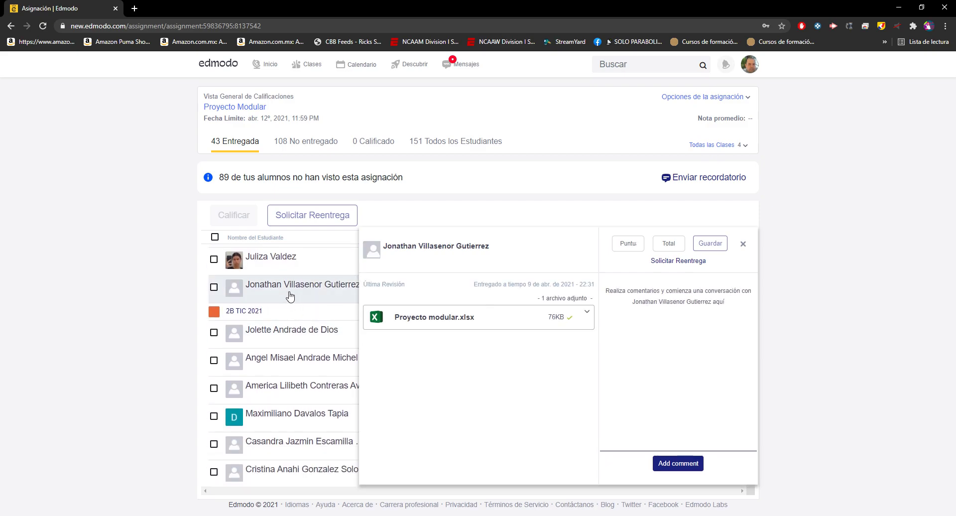
pyautogui.click(289, 335)
pyautogui.click(290, 361)
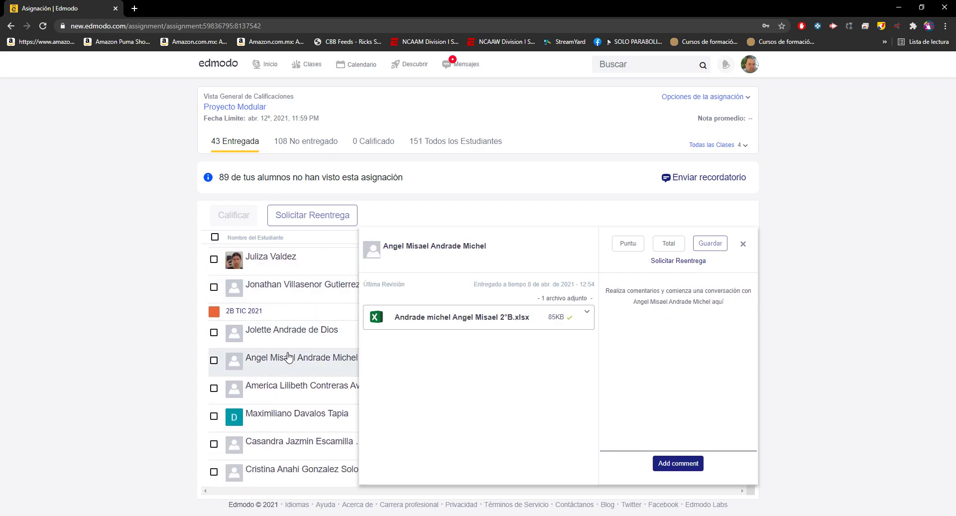
pyautogui.click(289, 391)
pyautogui.click(289, 414)
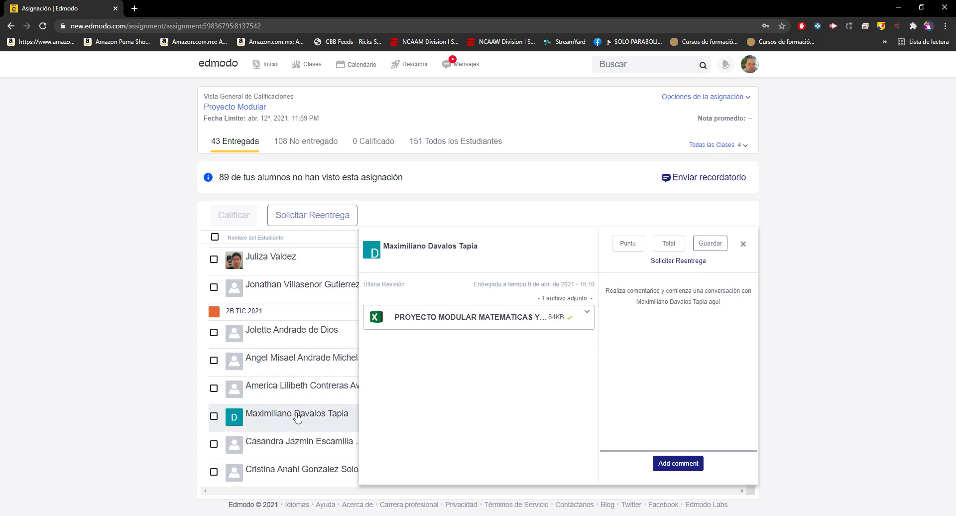
pyautogui.scroll(-2, 289, 413)
pyautogui.click(289, 350)
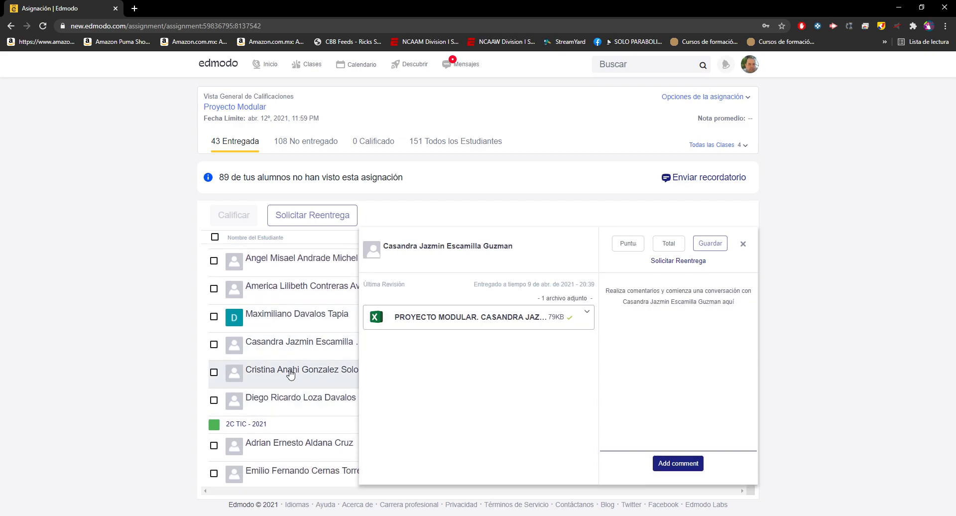
pyautogui.click(291, 374)
pyautogui.click(291, 402)
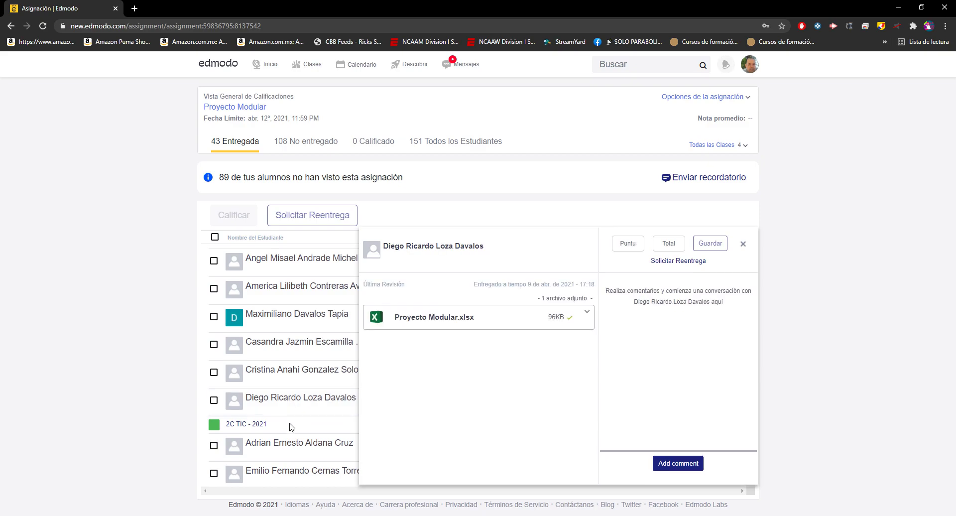
# Look through the Proyecto Modular files submitted by the students listed under 2C TIC - 2021.
pyautogui.click(290, 442)
pyautogui.scroll(-3, 293, 426)
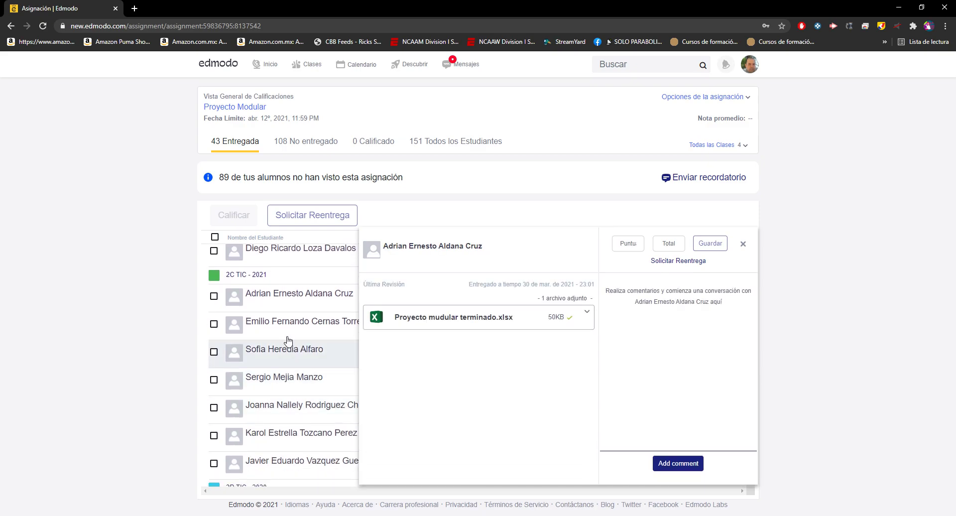
pyautogui.click(293, 337)
pyautogui.click(292, 351)
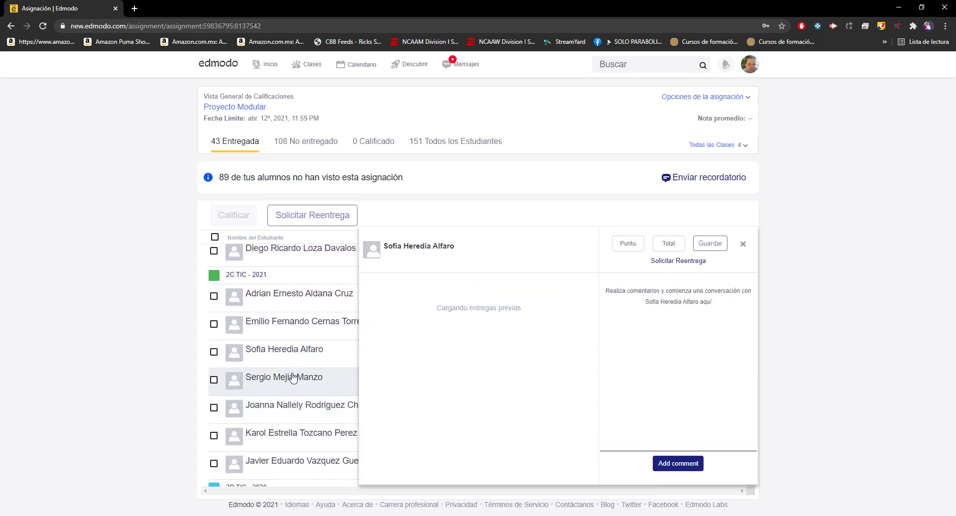
pyautogui.click(295, 388)
pyautogui.click(295, 416)
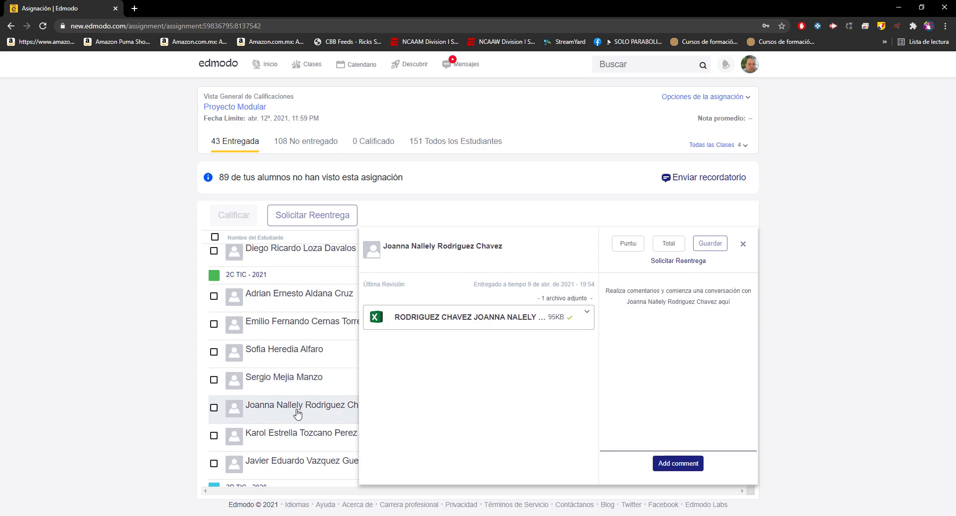
pyautogui.click(300, 437)
pyautogui.scroll(-2, 301, 374)
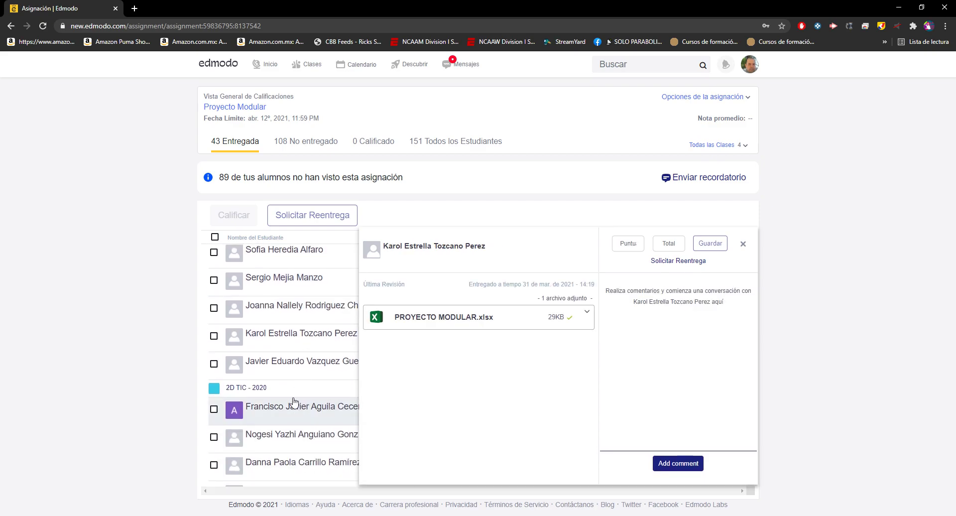
pyautogui.click(298, 335)
pyautogui.click(287, 341)
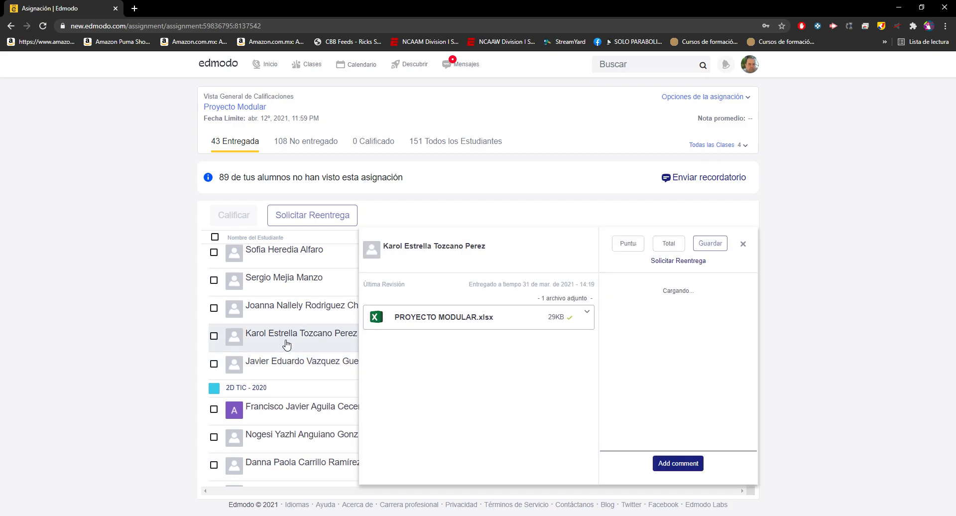
pyautogui.click(285, 372)
# Look through the Proyecto Modular files submitted by the first seven students under 2D TIC - 2020.
pyautogui.scroll(-3, 284, 371)
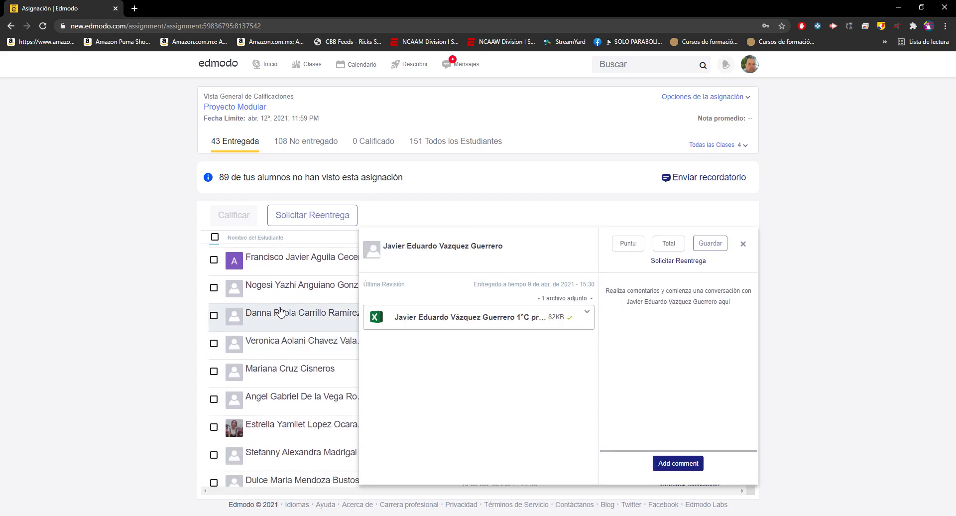
pyautogui.click(284, 261)
pyautogui.click(286, 289)
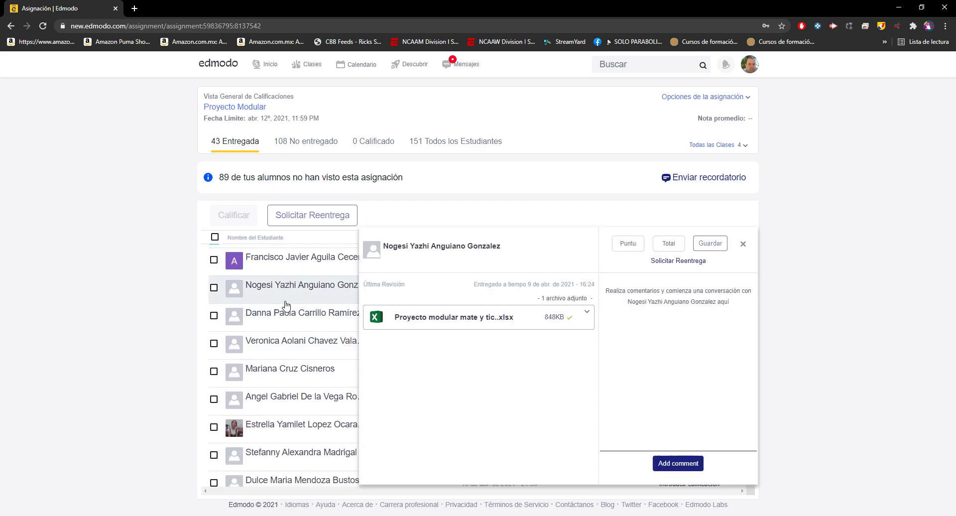
pyautogui.click(286, 308)
pyautogui.click(286, 347)
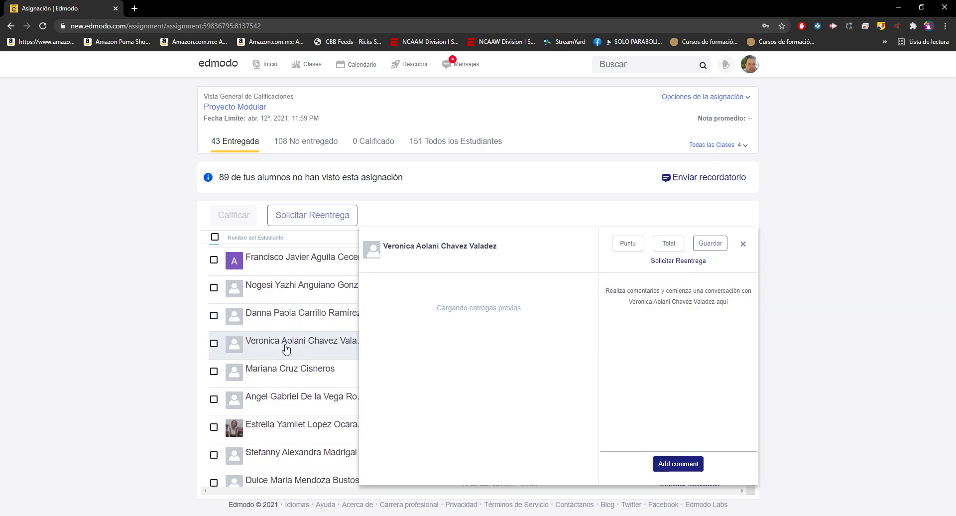
pyautogui.click(285, 373)
pyautogui.click(282, 397)
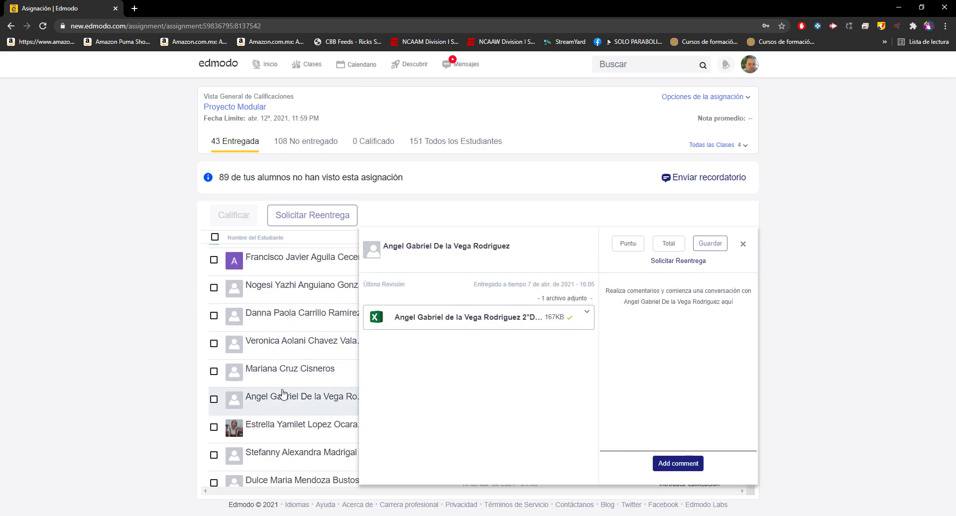
pyautogui.scroll(-1, 282, 384)
pyautogui.click(283, 384)
pyautogui.scroll(-1, 282, 373)
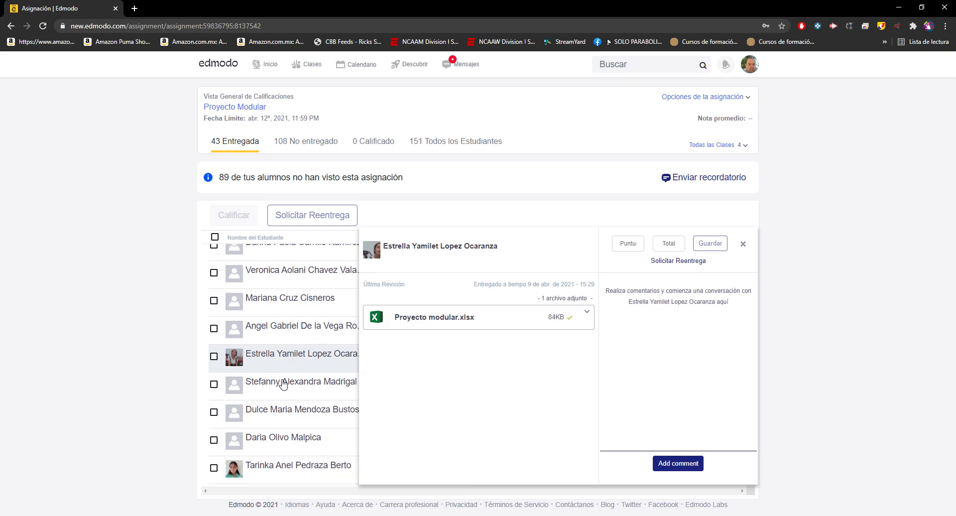
# Look through the Proyecto Modular files submitted by the eighth to the last student under 2D TIC - 2020.
pyautogui.click(279, 361)
pyautogui.click(279, 383)
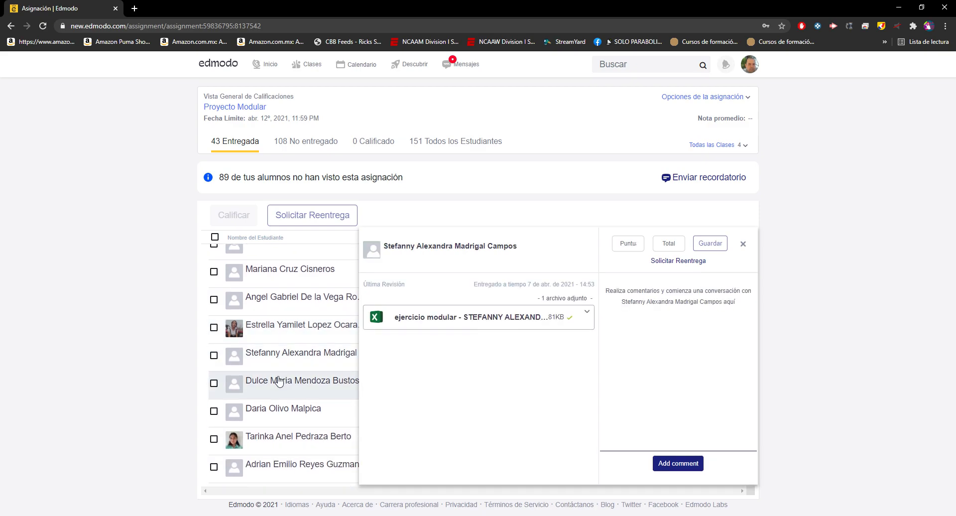
pyautogui.click(280, 411)
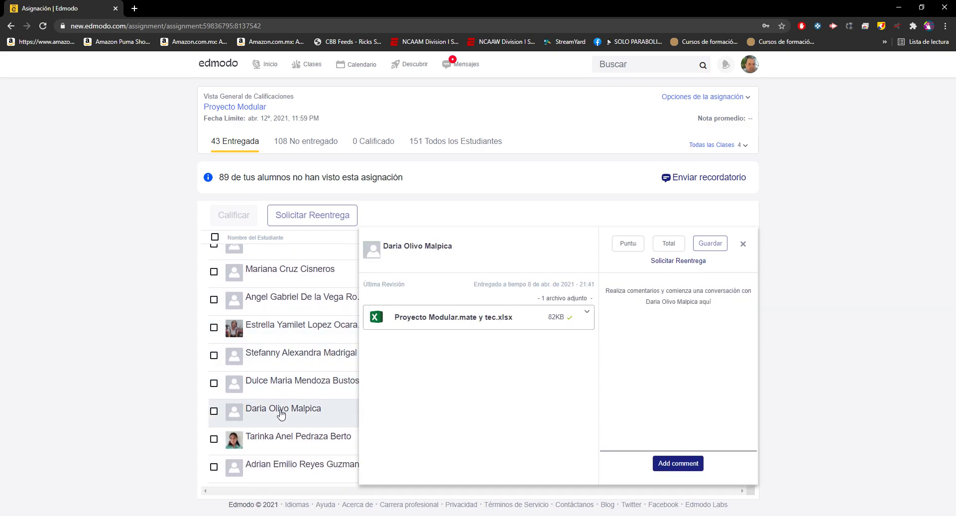
pyautogui.scroll(-1, 281, 399)
pyautogui.click(282, 399)
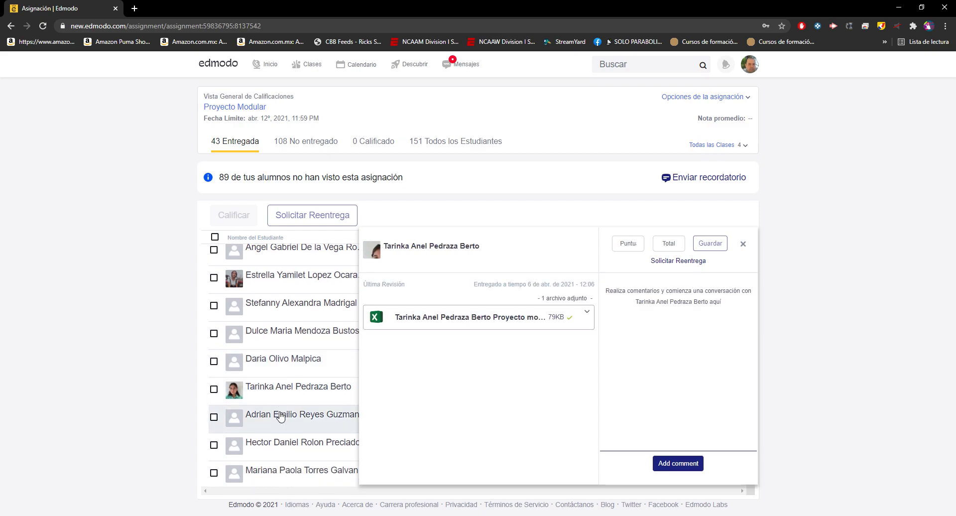
pyautogui.click(279, 418)
pyautogui.scroll(-1, 281, 405)
pyautogui.click(280, 402)
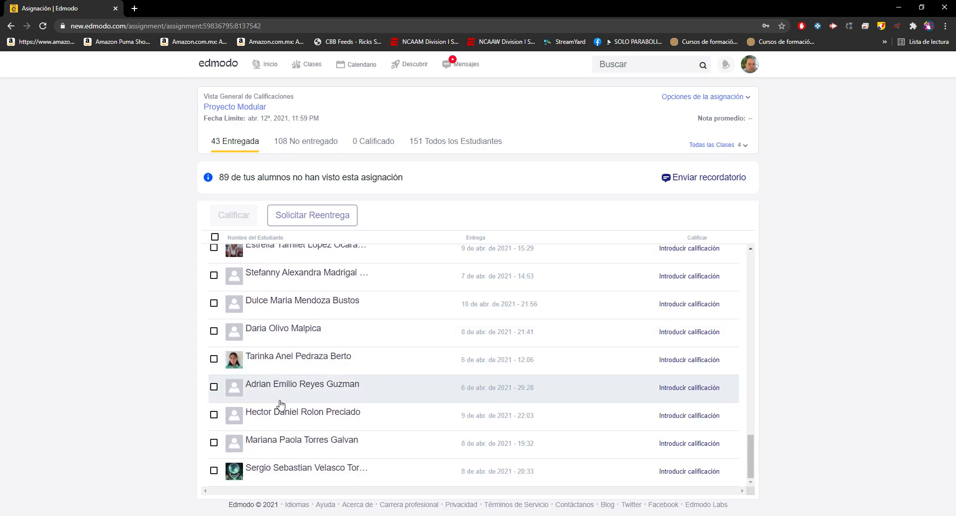
pyautogui.click(279, 402)
pyautogui.click(282, 409)
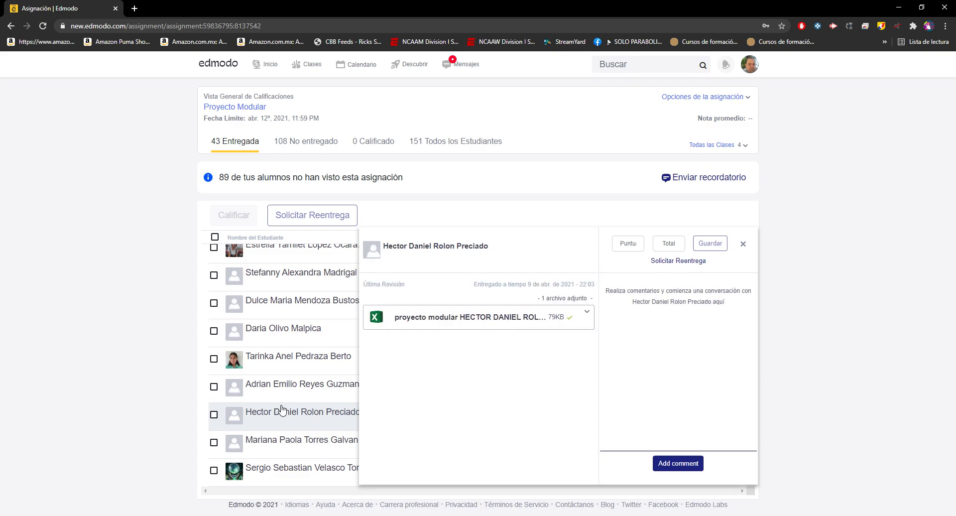
pyautogui.click(279, 438)
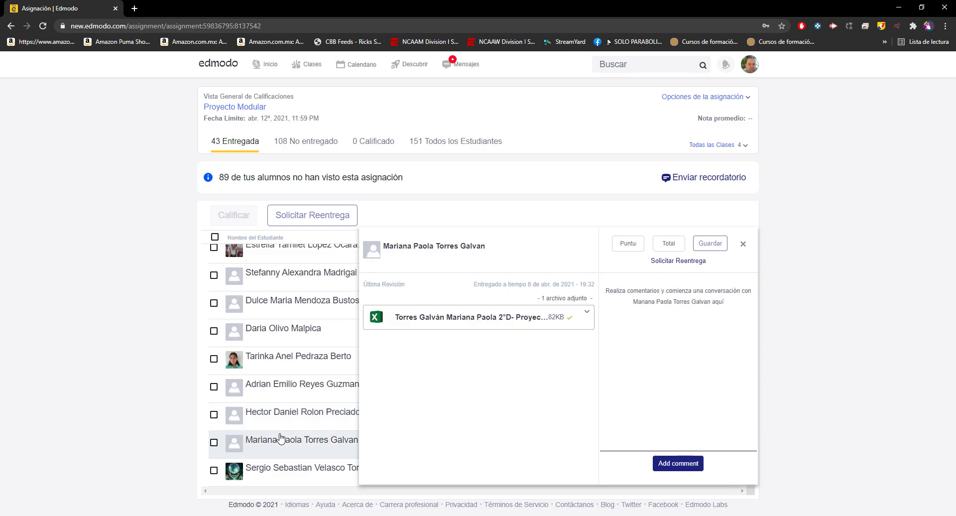
pyautogui.click(286, 471)
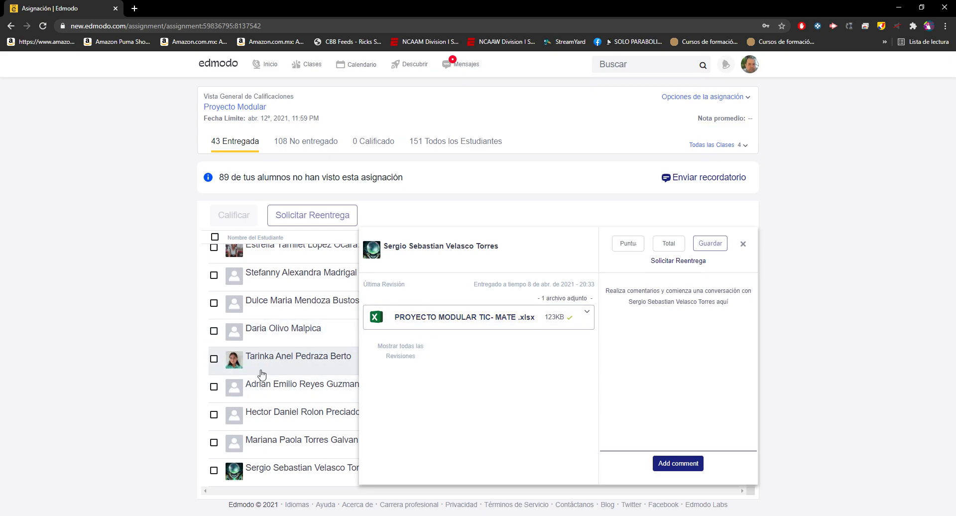
# Send the second-to-last student under 2A TIC 2021 a resubmission request for Proyecto Modular, leaving the instructions empty.
pyautogui.scroll(-6, 262, 371)
pyautogui.scroll(2, 263, 371)
pyautogui.scroll(1, 263, 371)
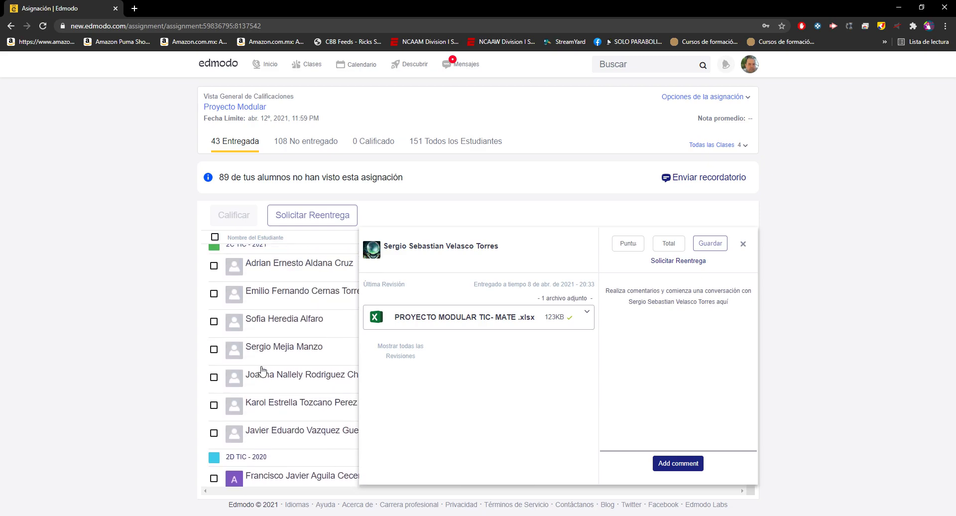
pyautogui.scroll(10, 263, 371)
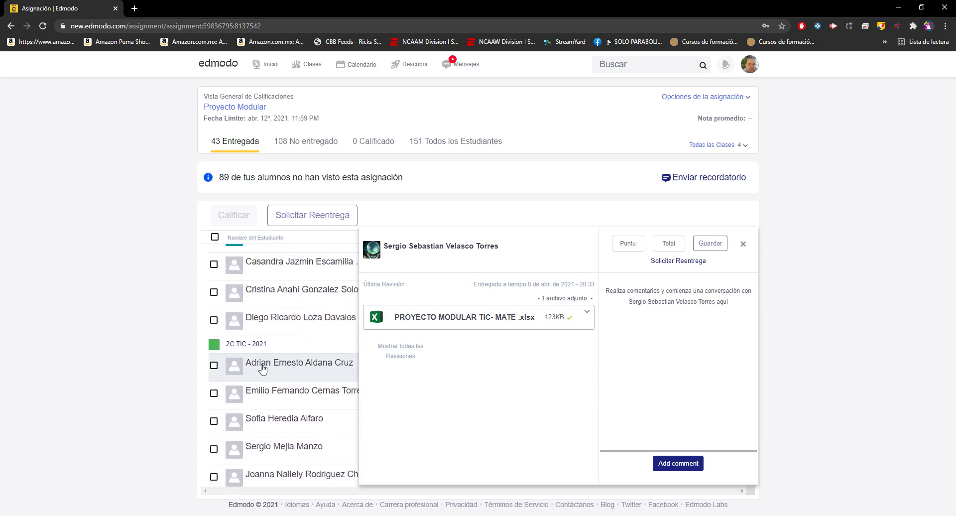
pyautogui.scroll(2, 262, 369)
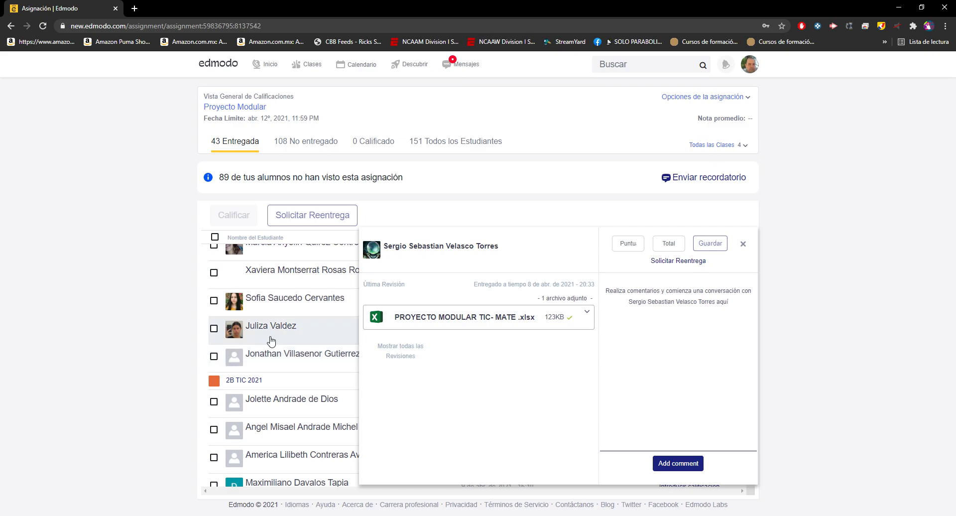
pyautogui.click(270, 332)
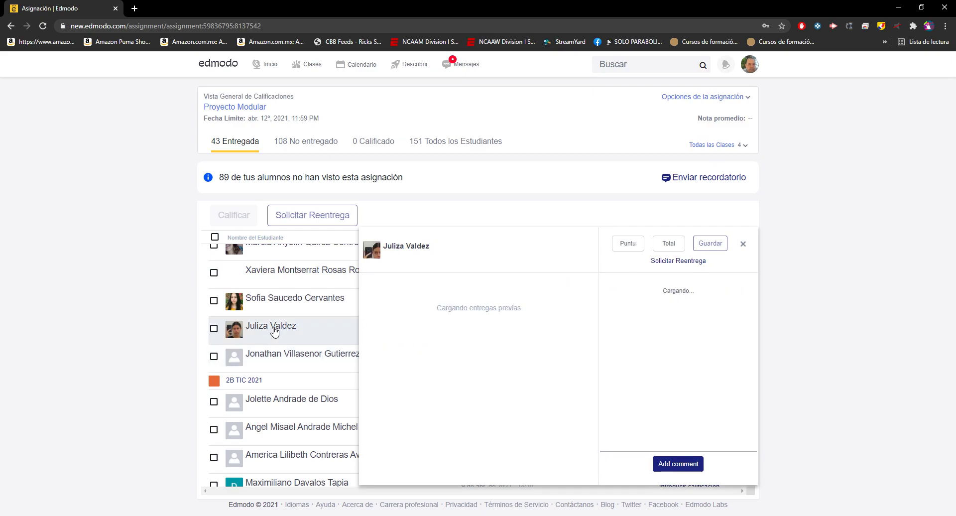
pyautogui.click(681, 261)
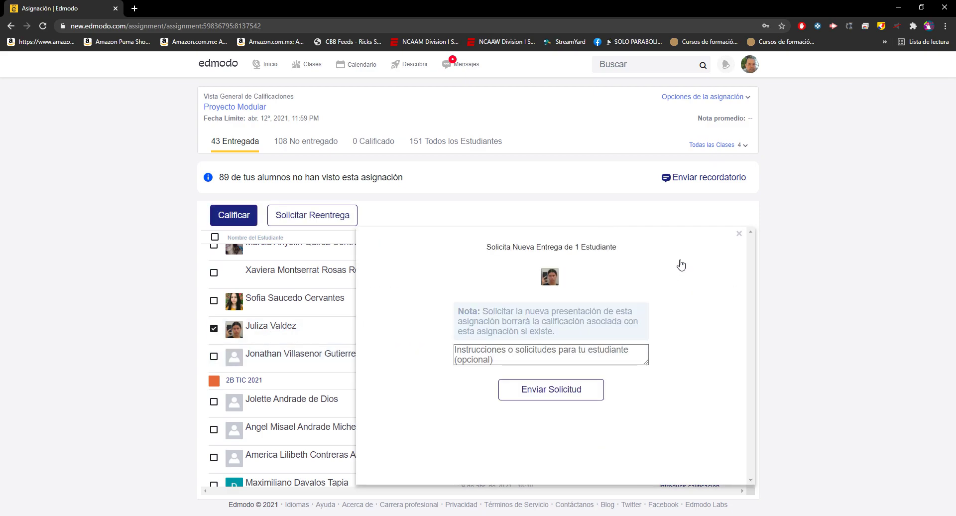
pyautogui.click(538, 390)
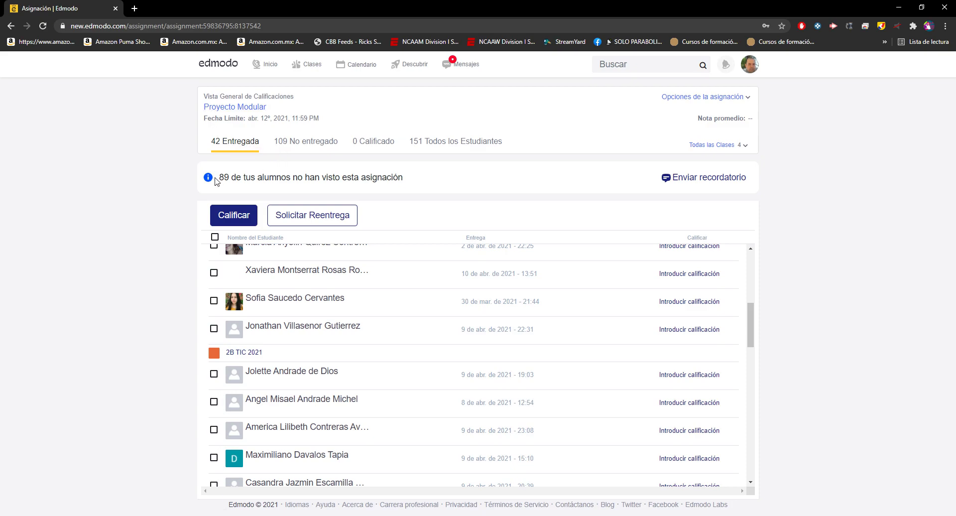
# Highlight the notice about students who have not seen the Proyecto Modular assignment, including its student count.
pyautogui.moveTo(220, 181); pyautogui.dragTo(397, 200)
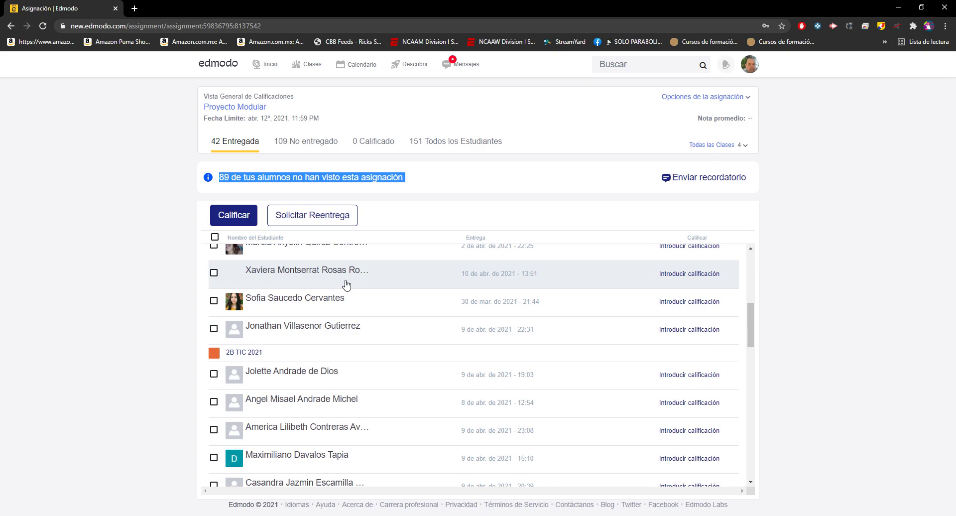
pyautogui.doubleClick(220, 178)
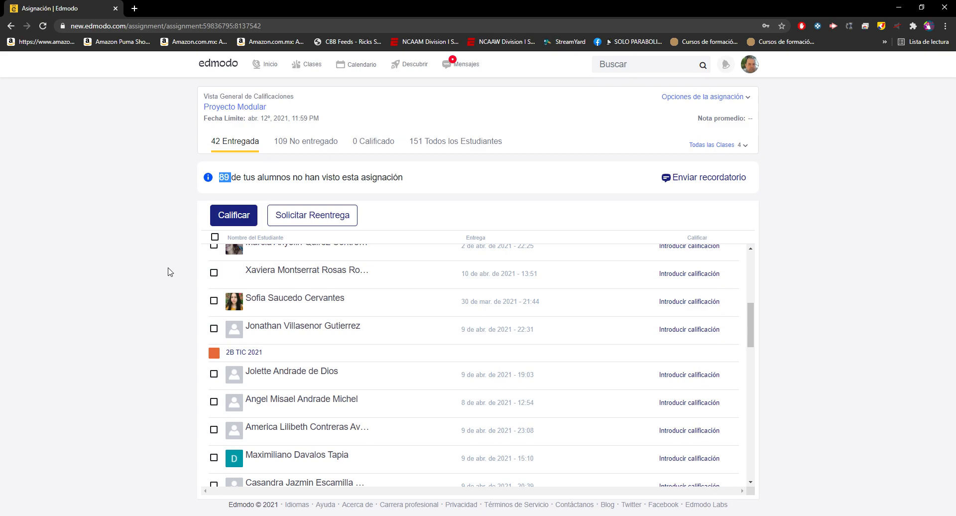
# Open the Excel file of the student just above the last one under 2A TIC 2021 and examine the table and chart on Ejercicio 1.
pyautogui.click(309, 308)
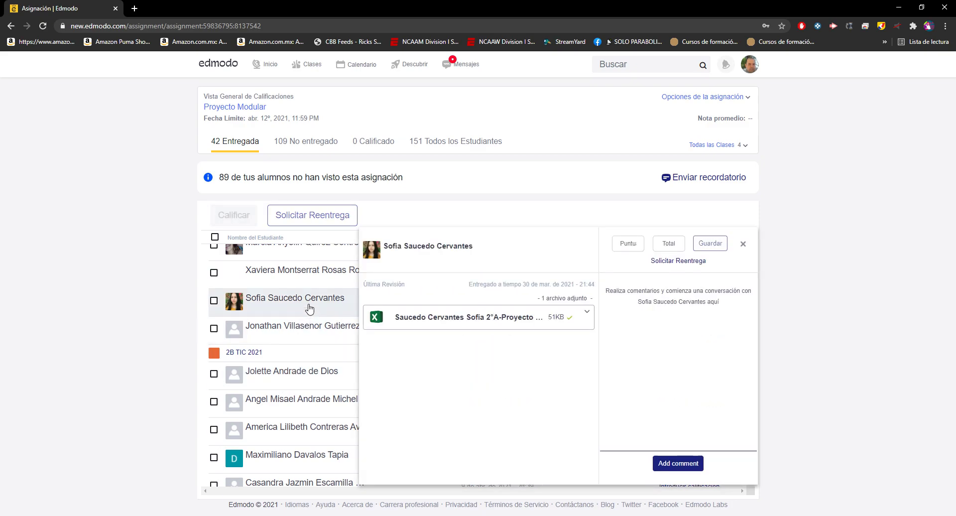
pyautogui.click(438, 322)
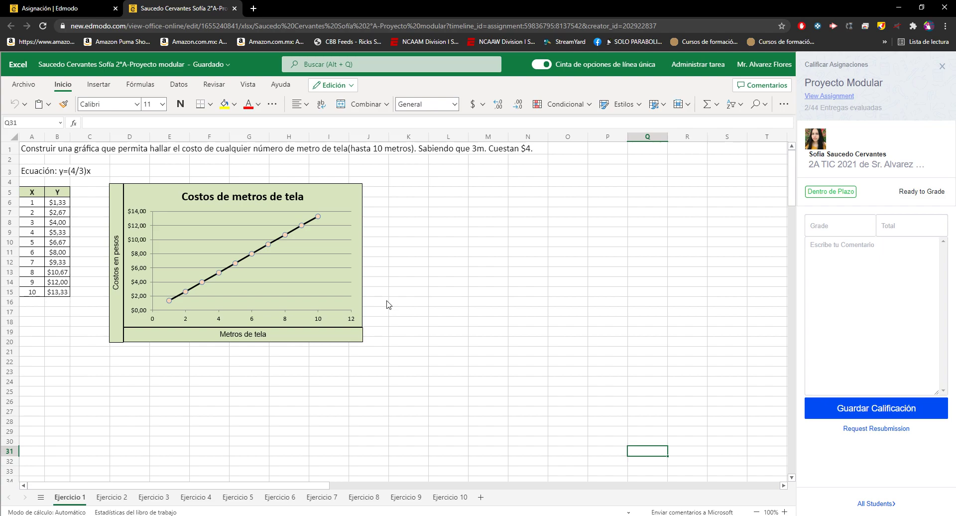
pyautogui.keyDown('ctrl'); pyautogui.scroll(3, 210, 302); pyautogui.keyUp('ctrl')
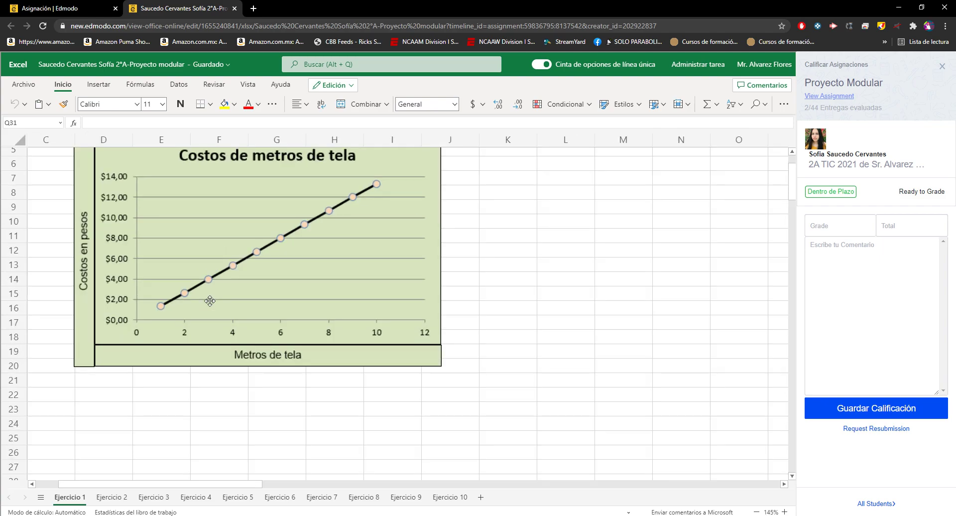
pyautogui.keyDown('ctrl'); pyautogui.scroll(-3, 210, 301); pyautogui.keyUp('ctrl')
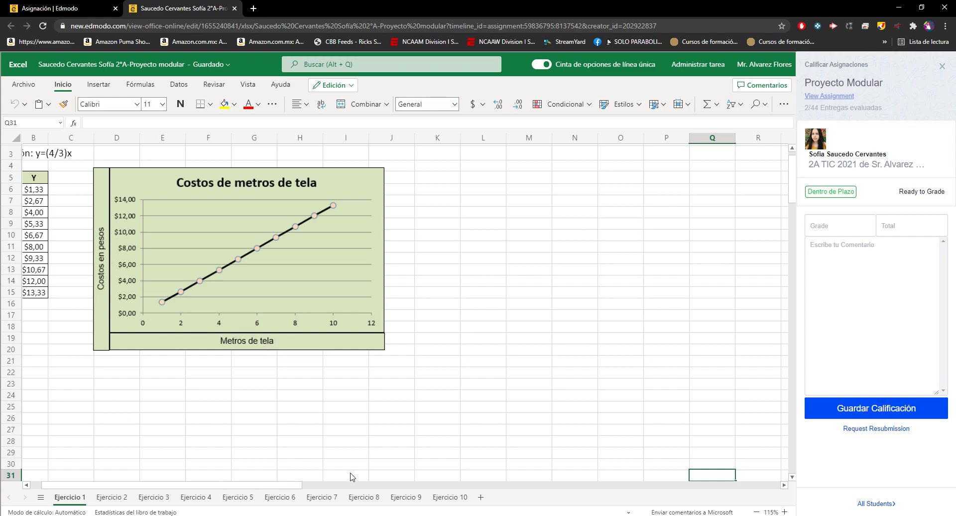
pyautogui.moveTo(277, 488); pyautogui.dragTo(221, 495)
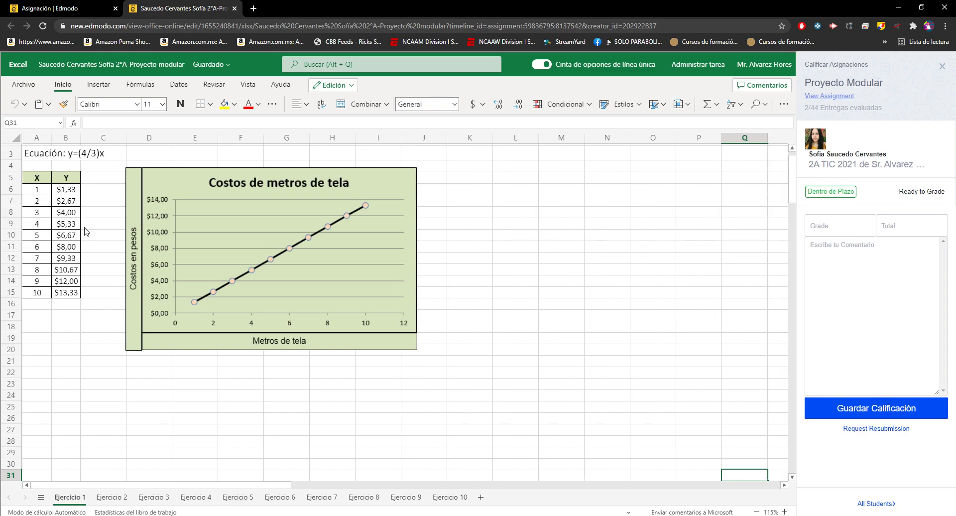
pyautogui.click(43, 180)
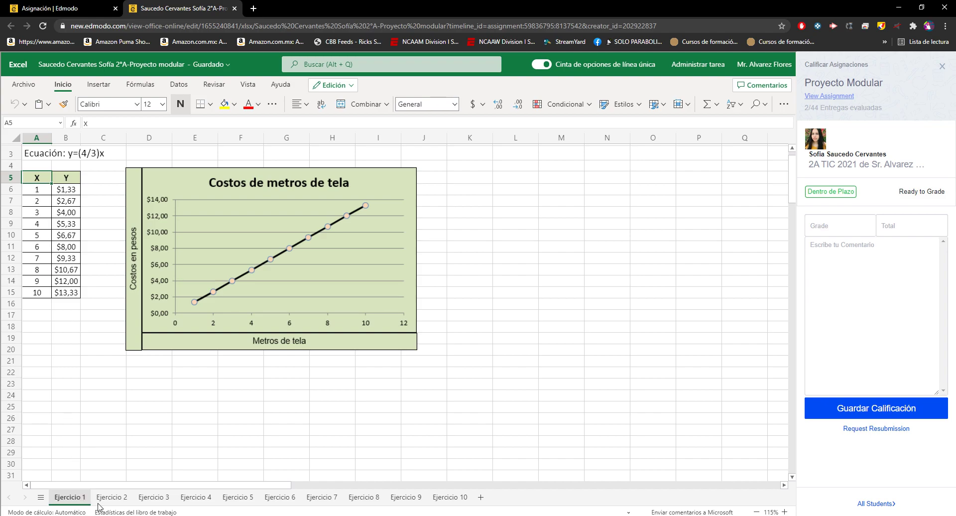
# Review the tables and charts on sheets Ejercicio 2 to Ejercicio 10, and return to Ejercicio 1.
pyautogui.click(112, 498)
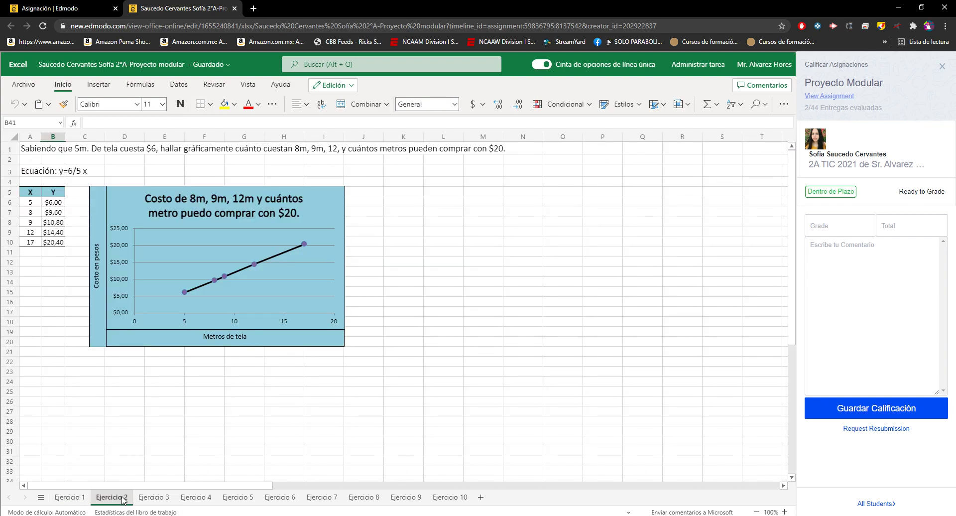
pyautogui.click(144, 498)
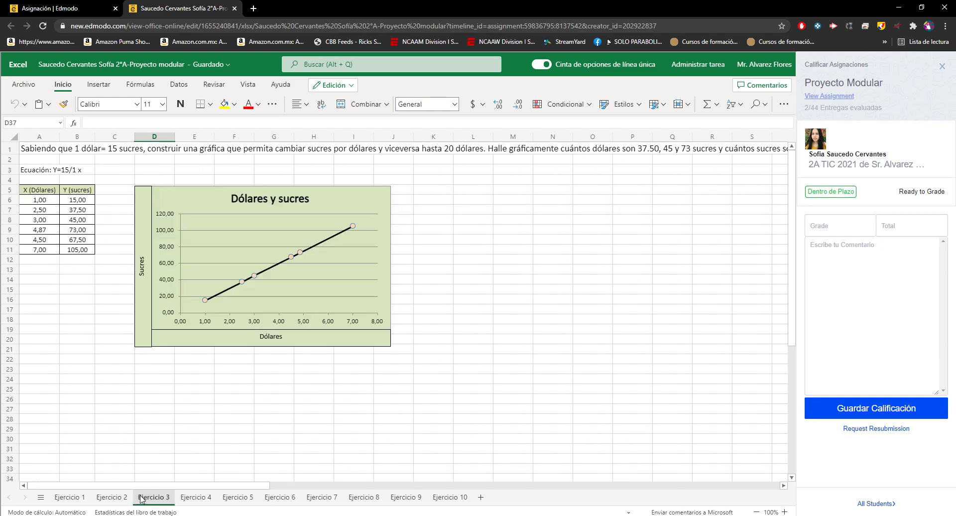
pyautogui.click(188, 504)
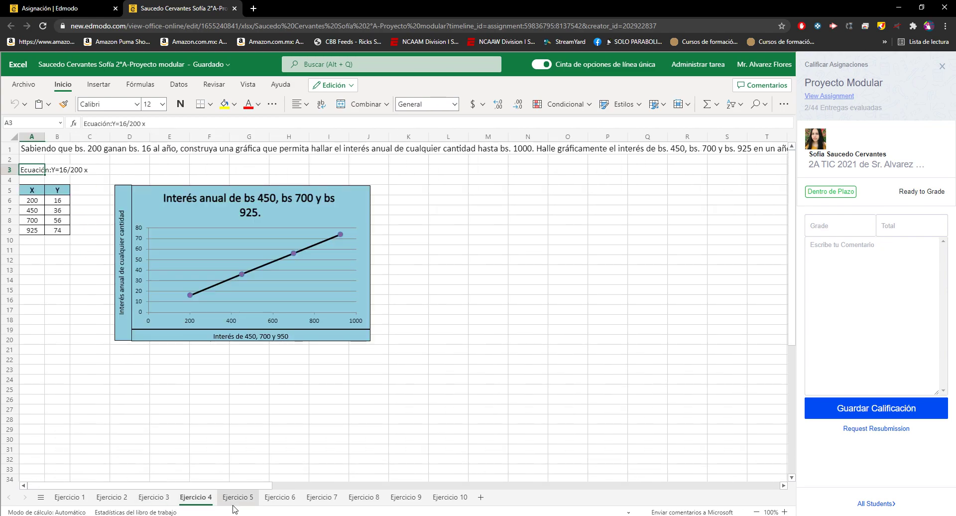
pyautogui.click(235, 504)
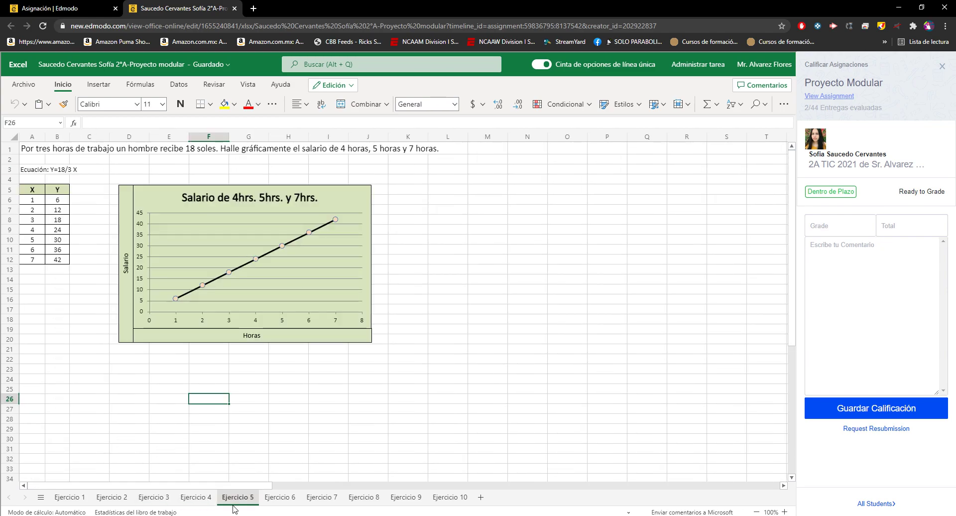
pyautogui.click(275, 504)
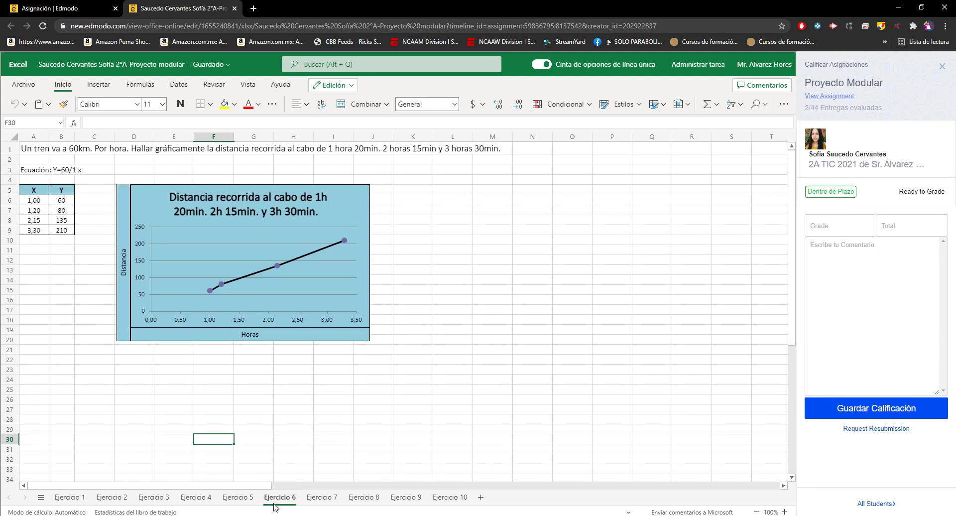
pyautogui.click(320, 499)
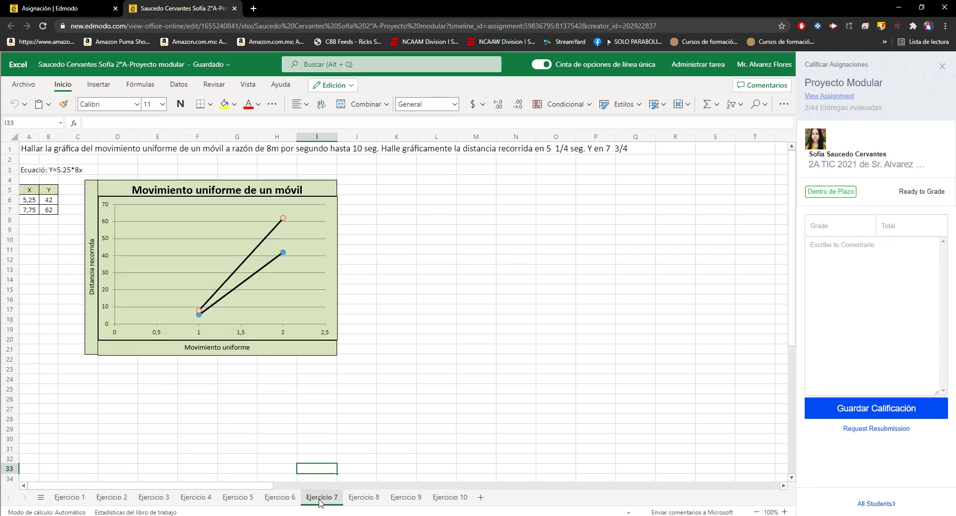
pyautogui.click(363, 498)
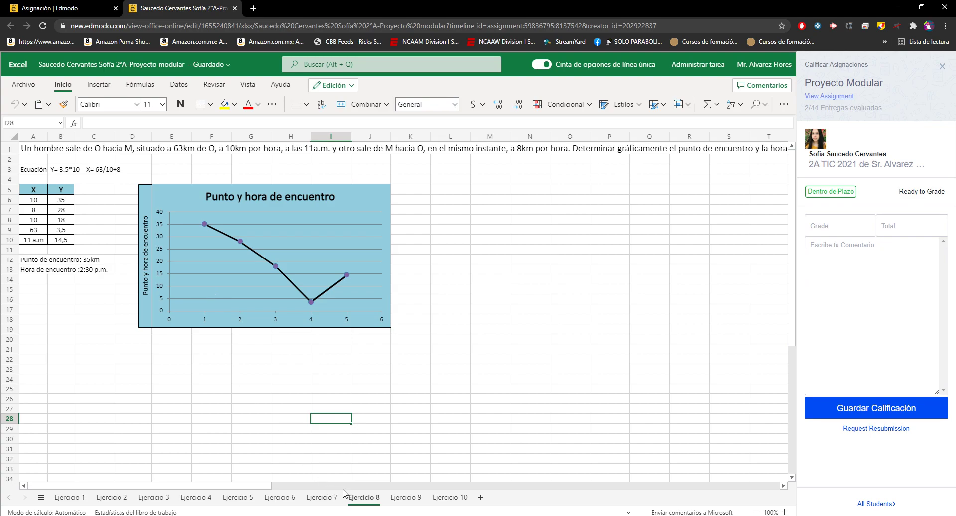
pyautogui.click(403, 500)
pyautogui.click(447, 498)
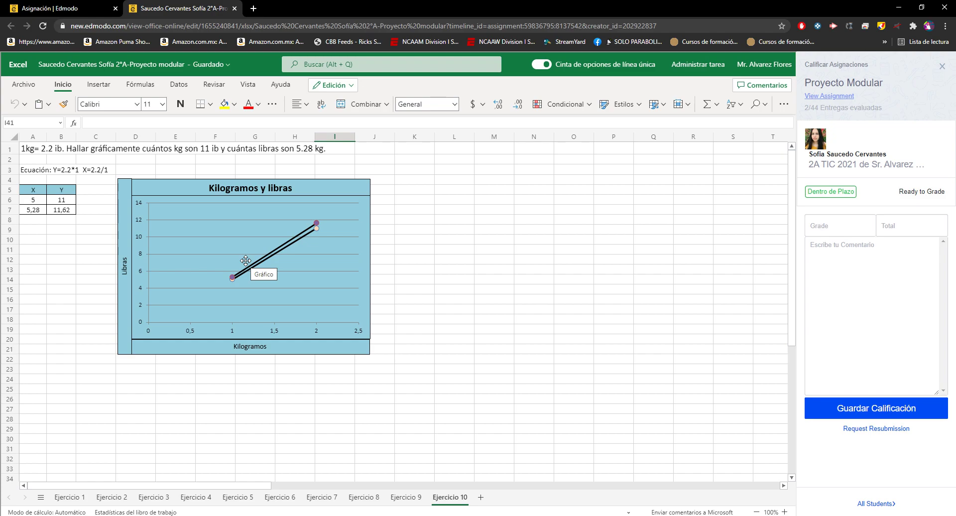
pyautogui.click(65, 497)
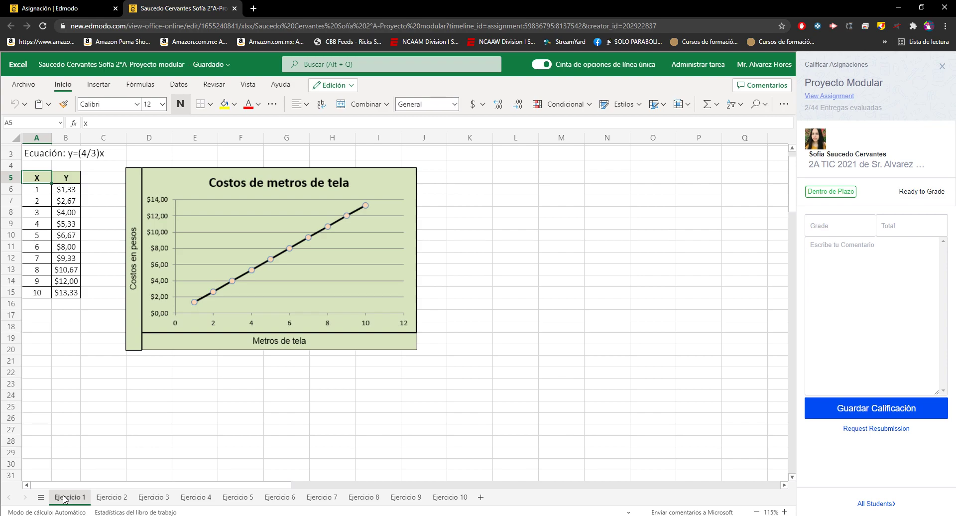